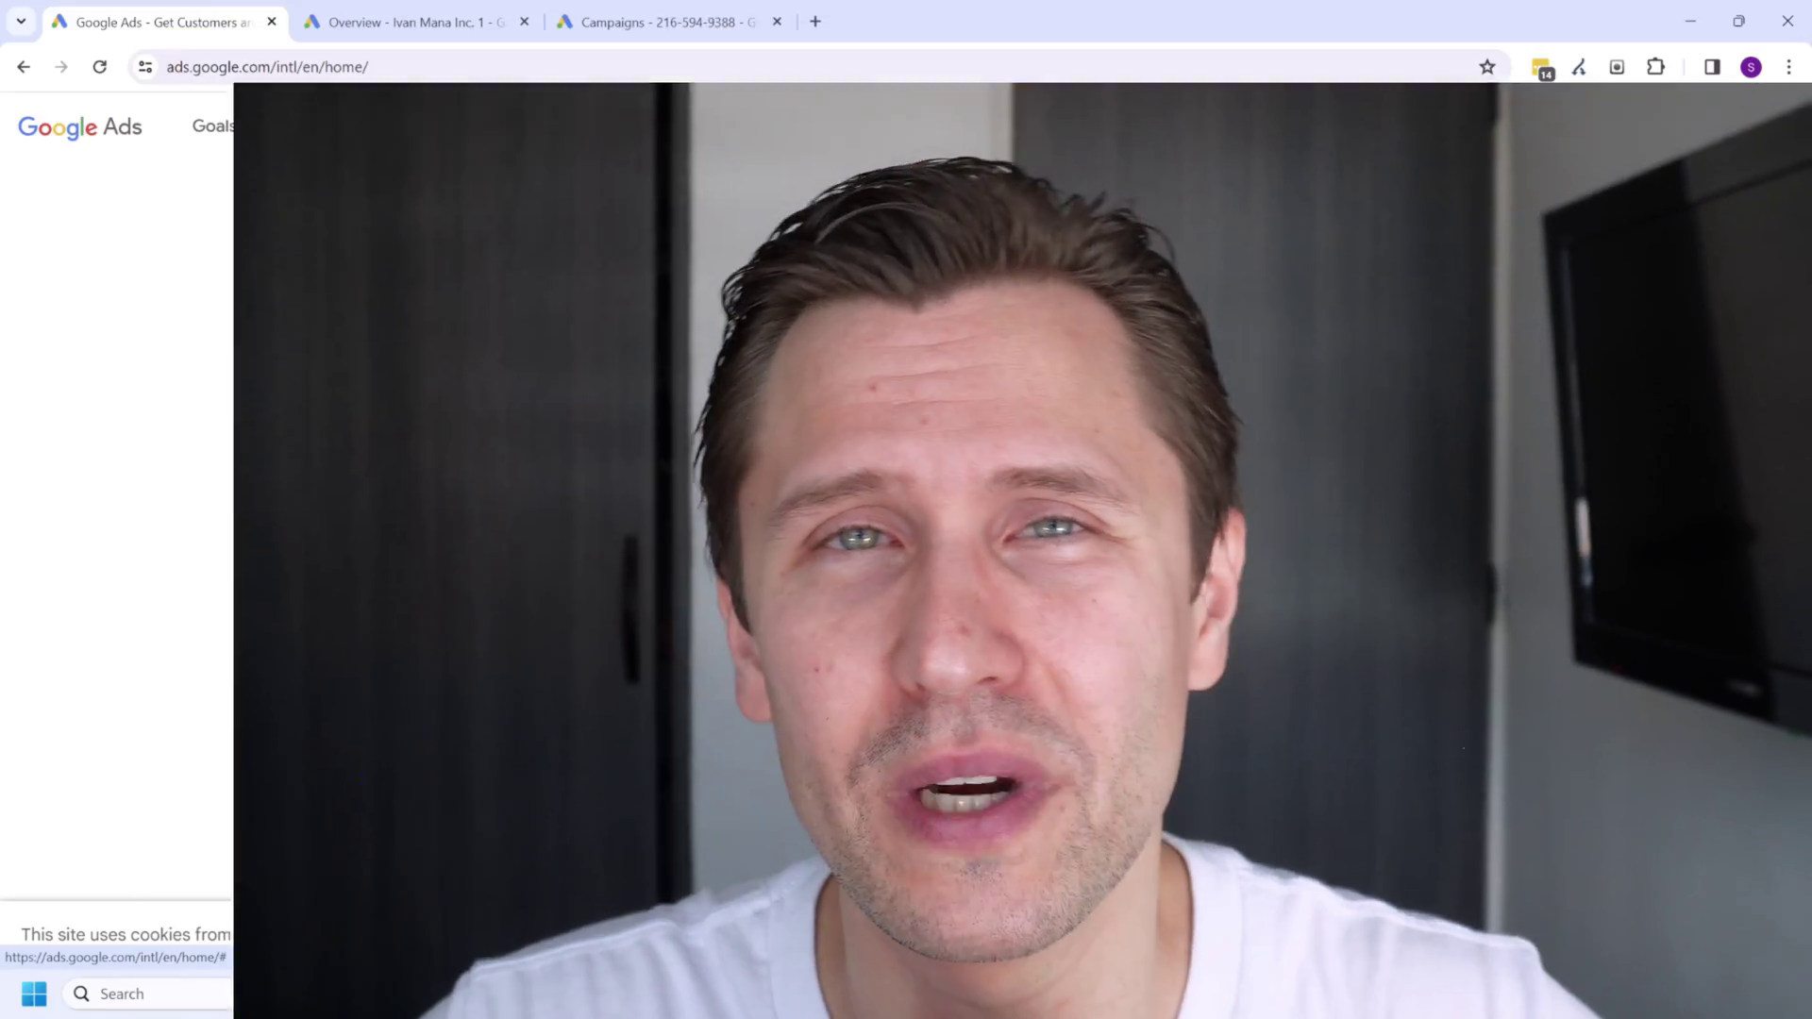
Close the other account's Overview tab and bring back the new account's empty Campaigns page.
{"action": "left_click_drag", "start_coordinate": [269, 67], "coordinate": [170, 67]}
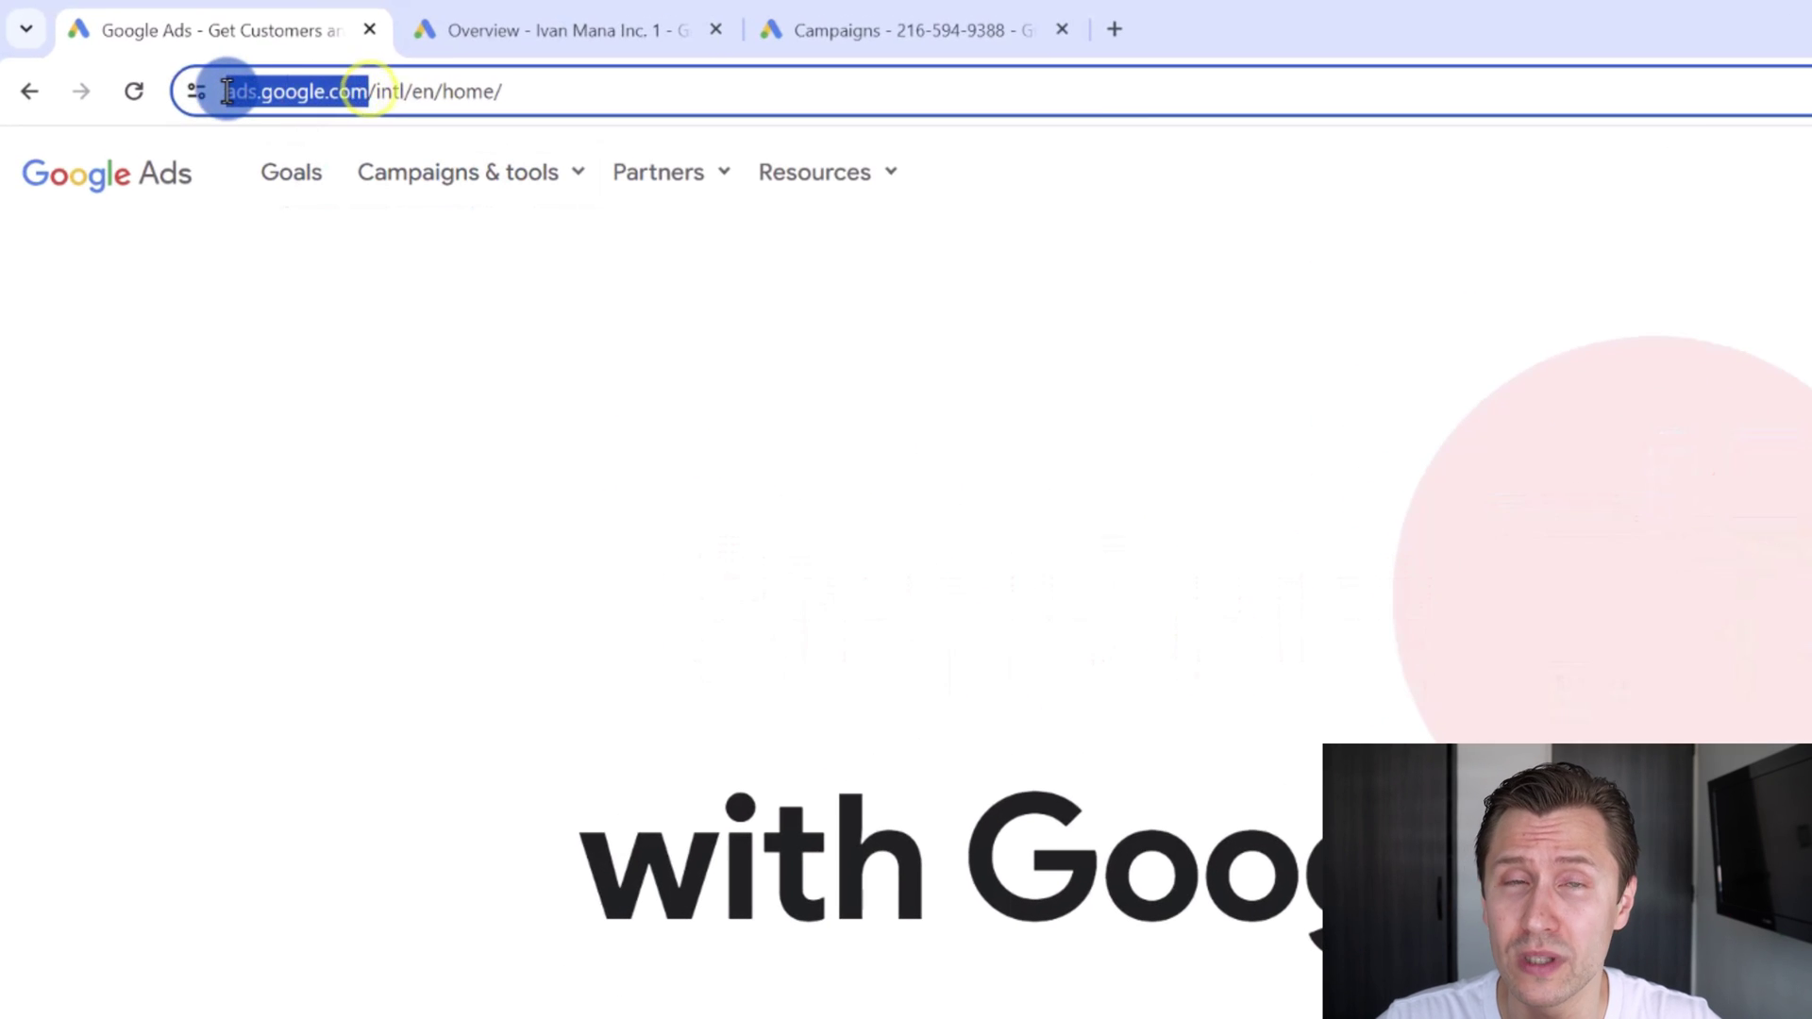
{"action": "left_click", "coordinate": [173, 460]}
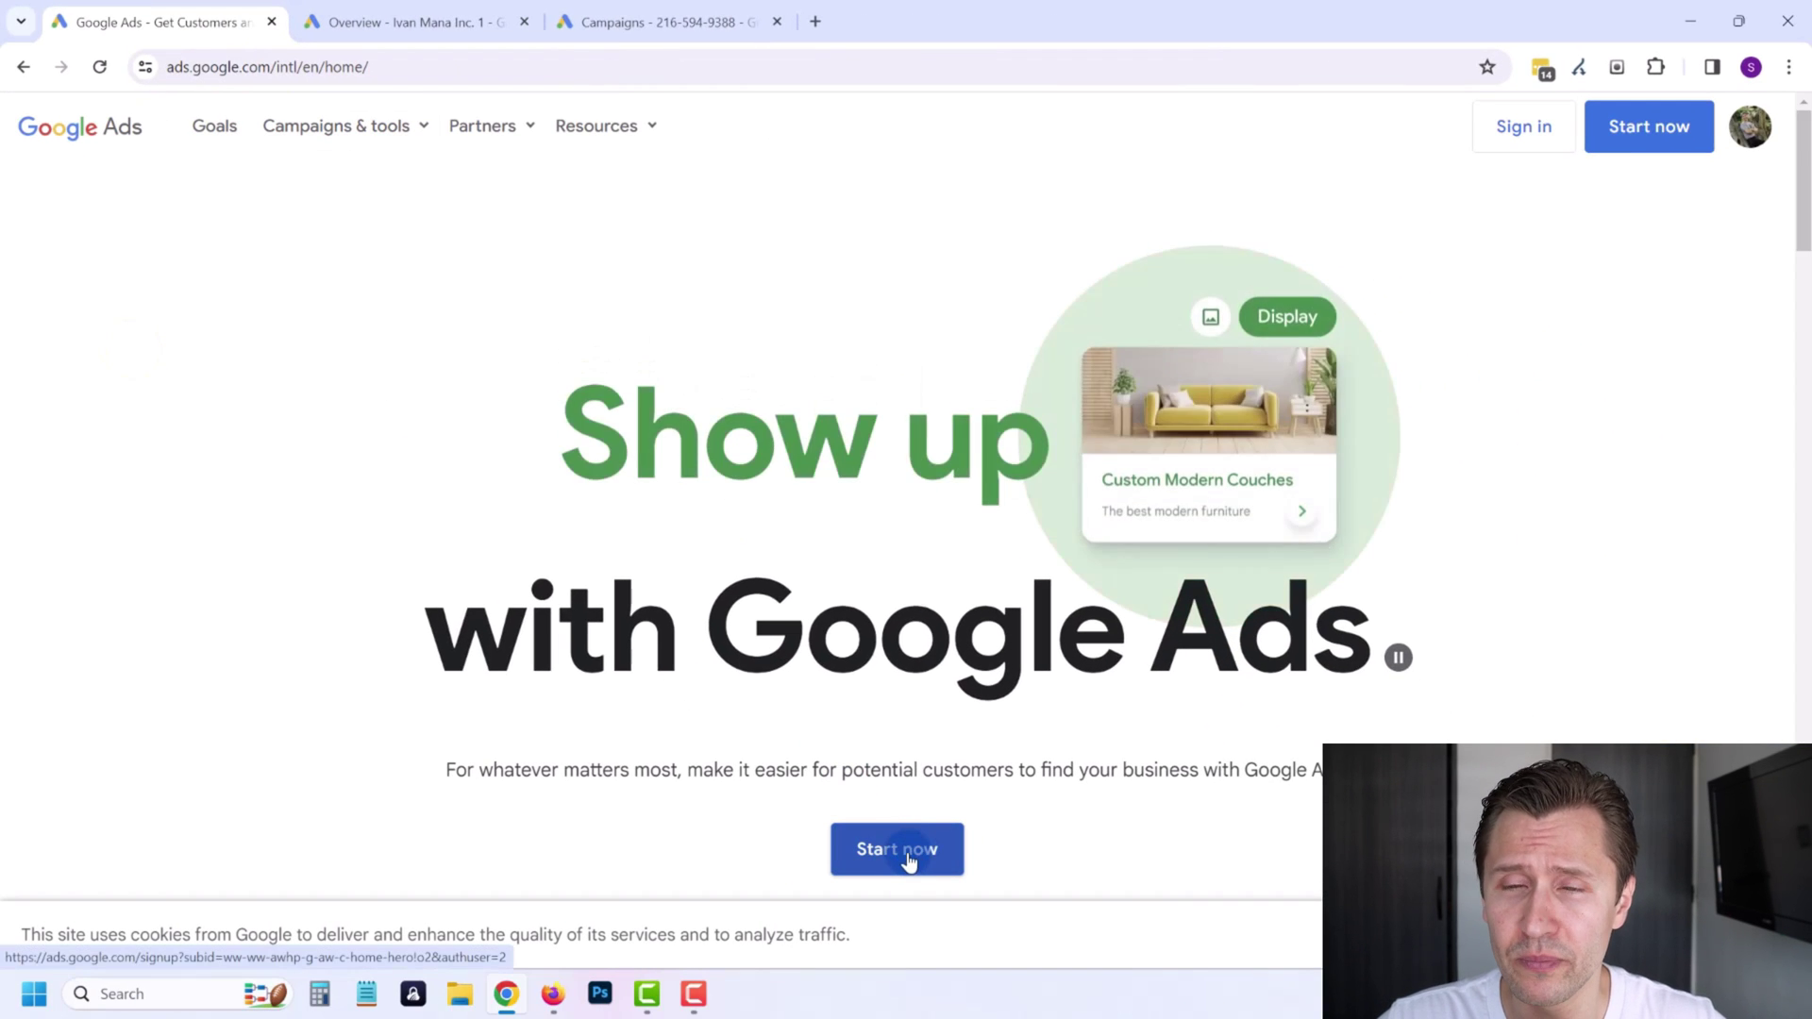
{"action": "left_click", "coordinate": [1386, 320]}
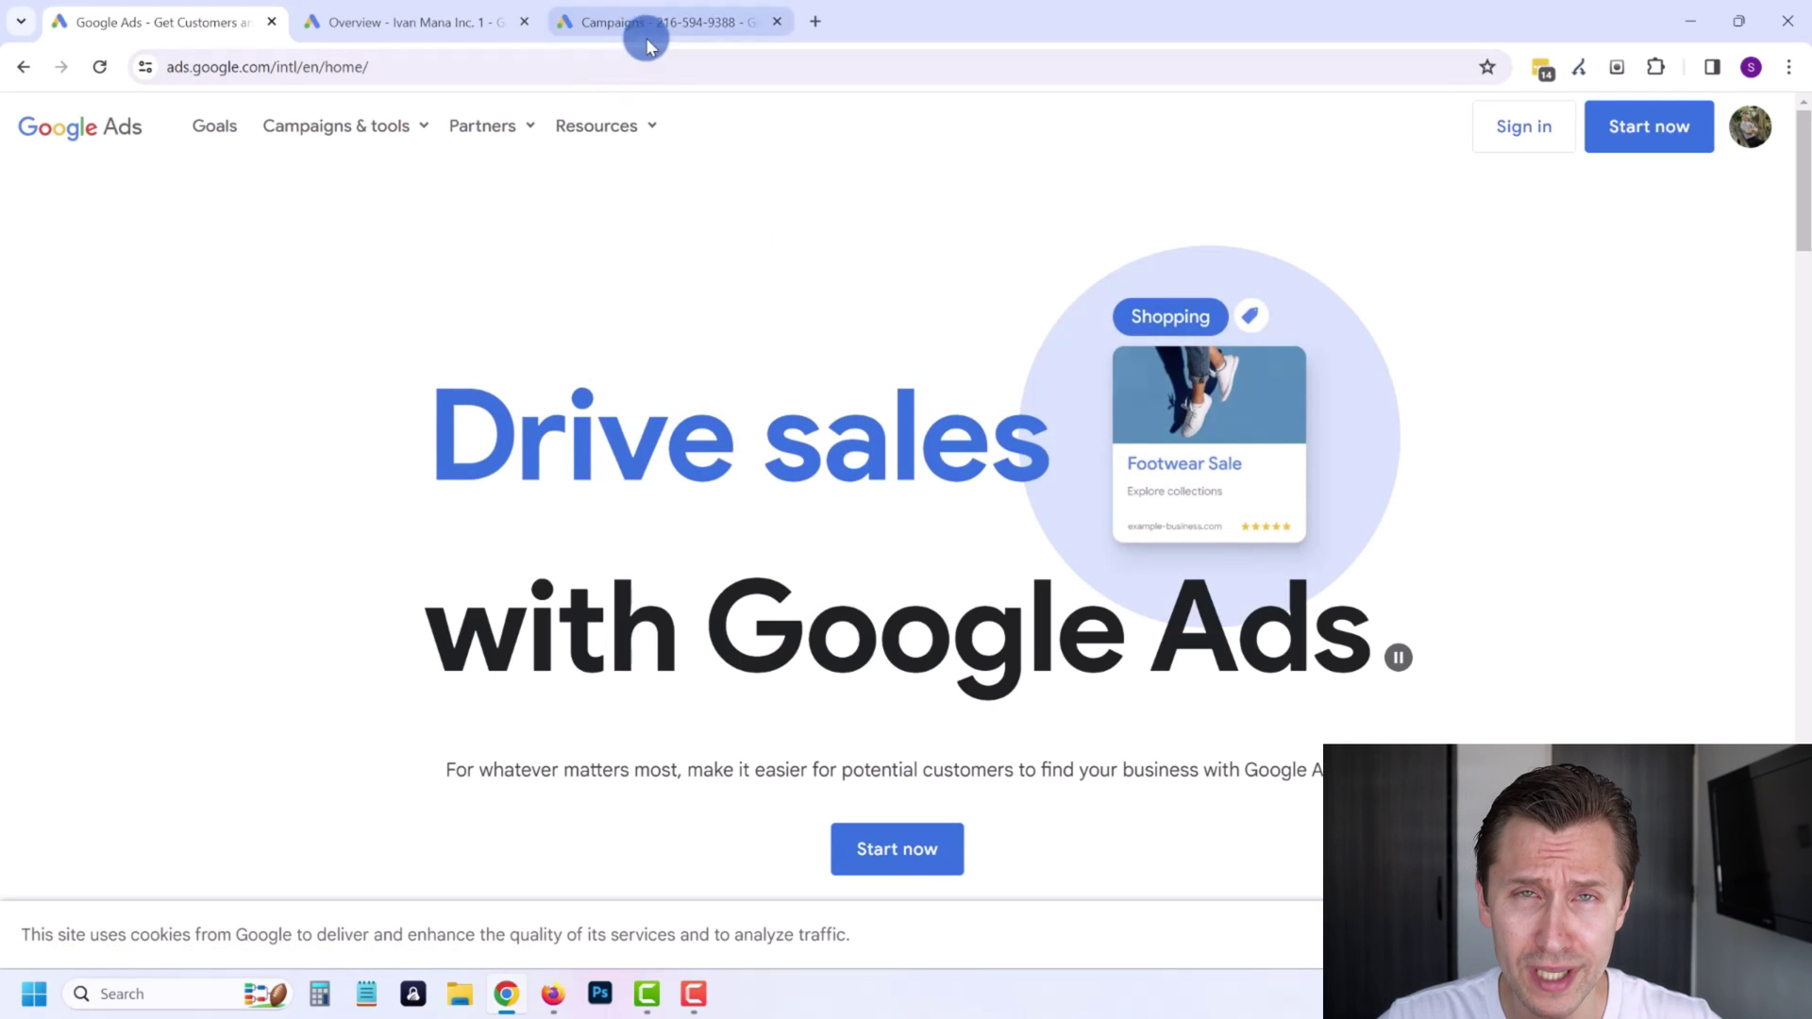
{"action": "left_click", "coordinate": [672, 22]}
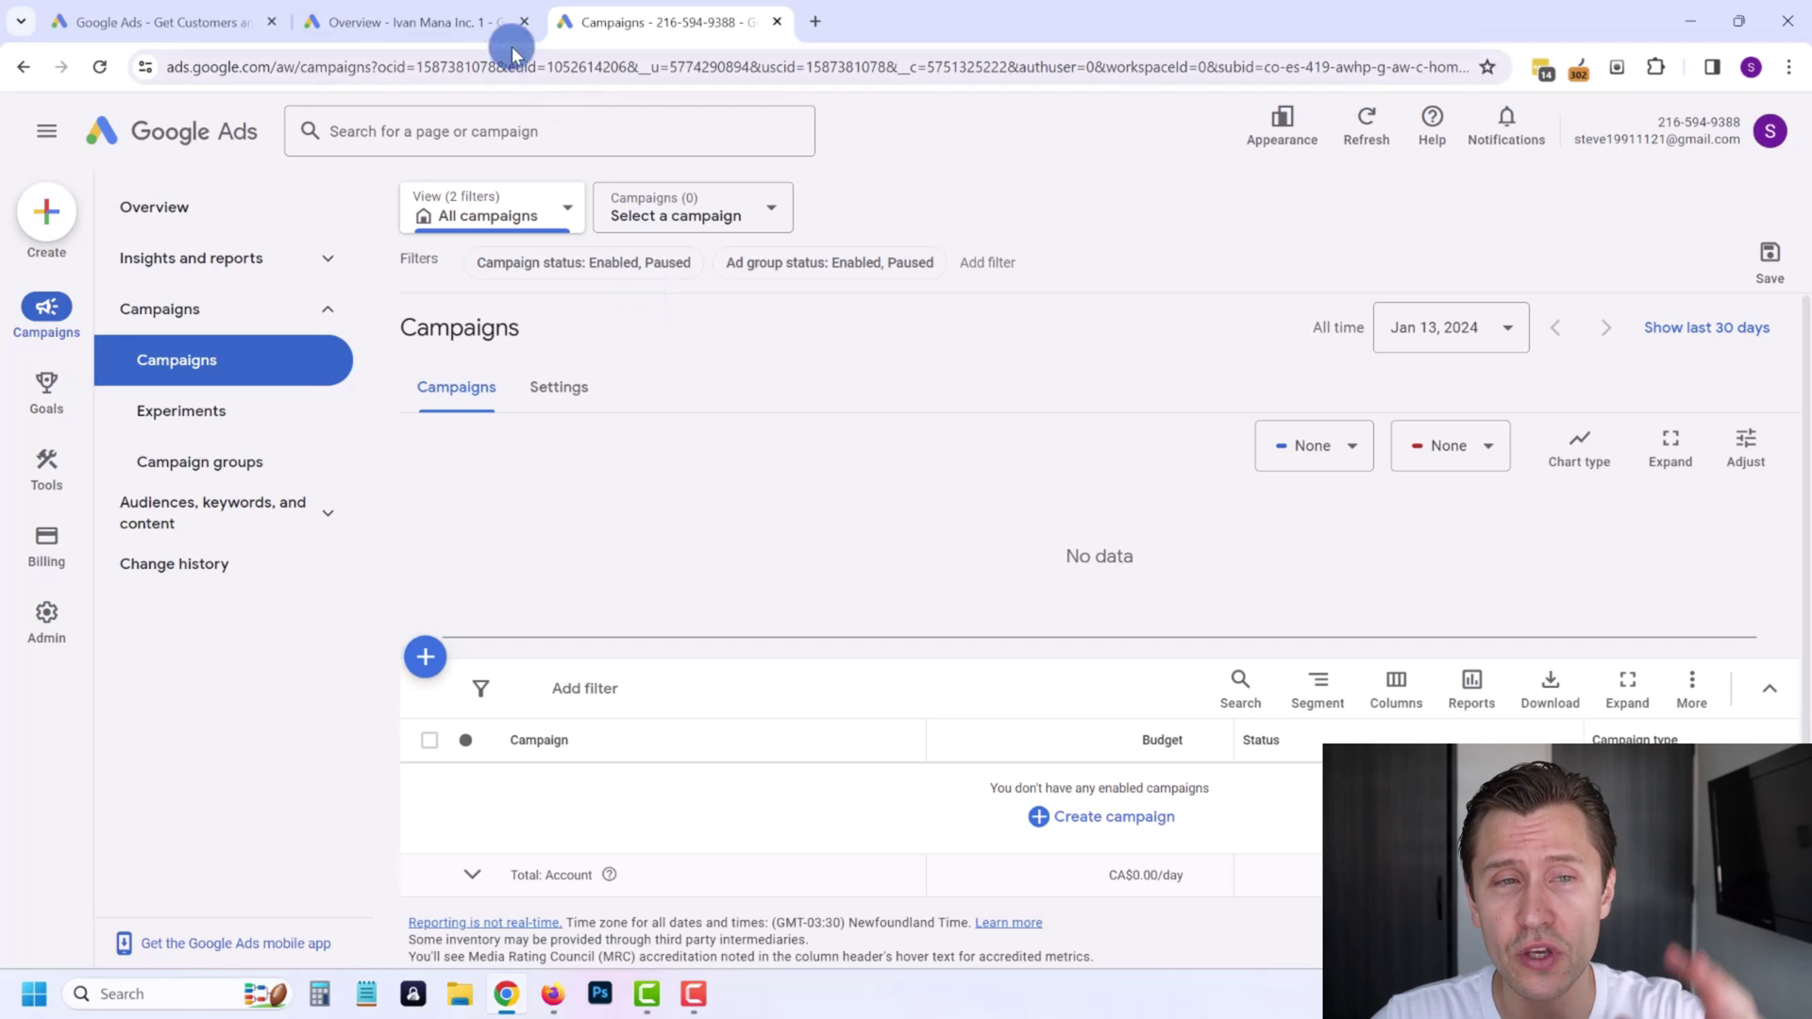
{"action": "left_click", "coordinate": [488, 24]}
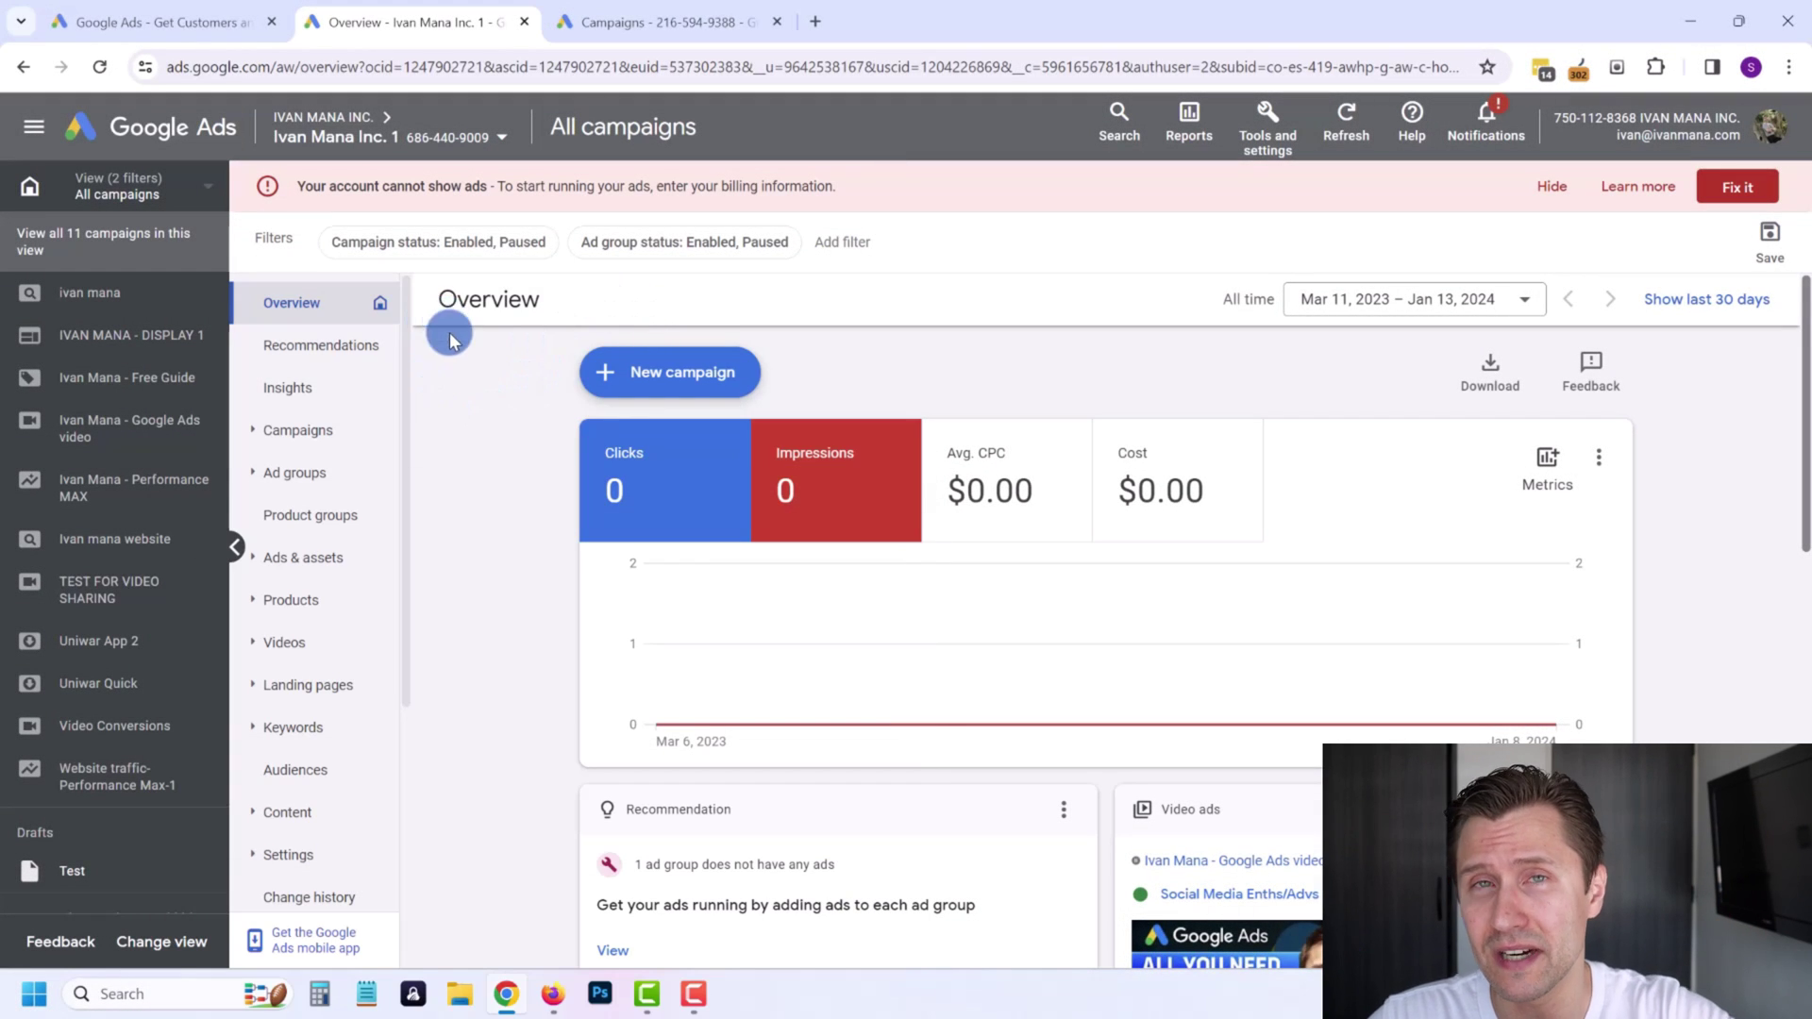
{"action": "left_click", "coordinate": [550, 11]}
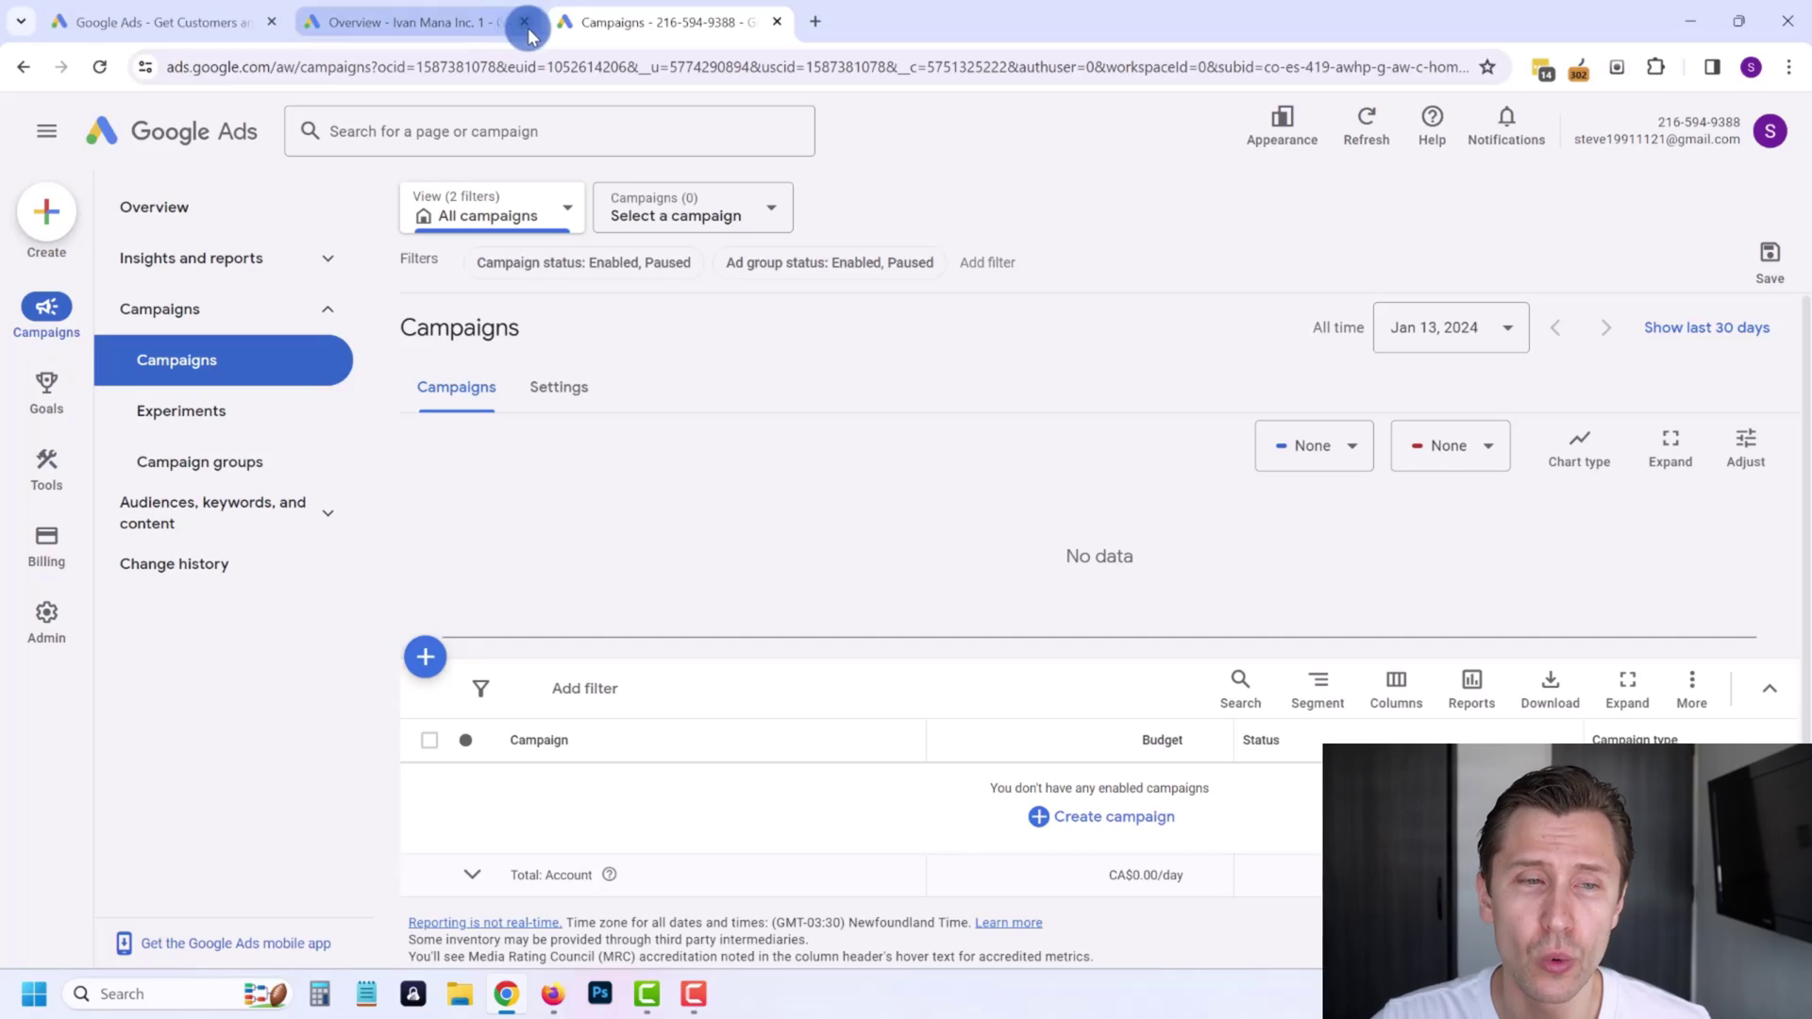
{"action": "left_click", "coordinate": [524, 22]}
{"action": "left_click", "coordinate": [243, 354]}
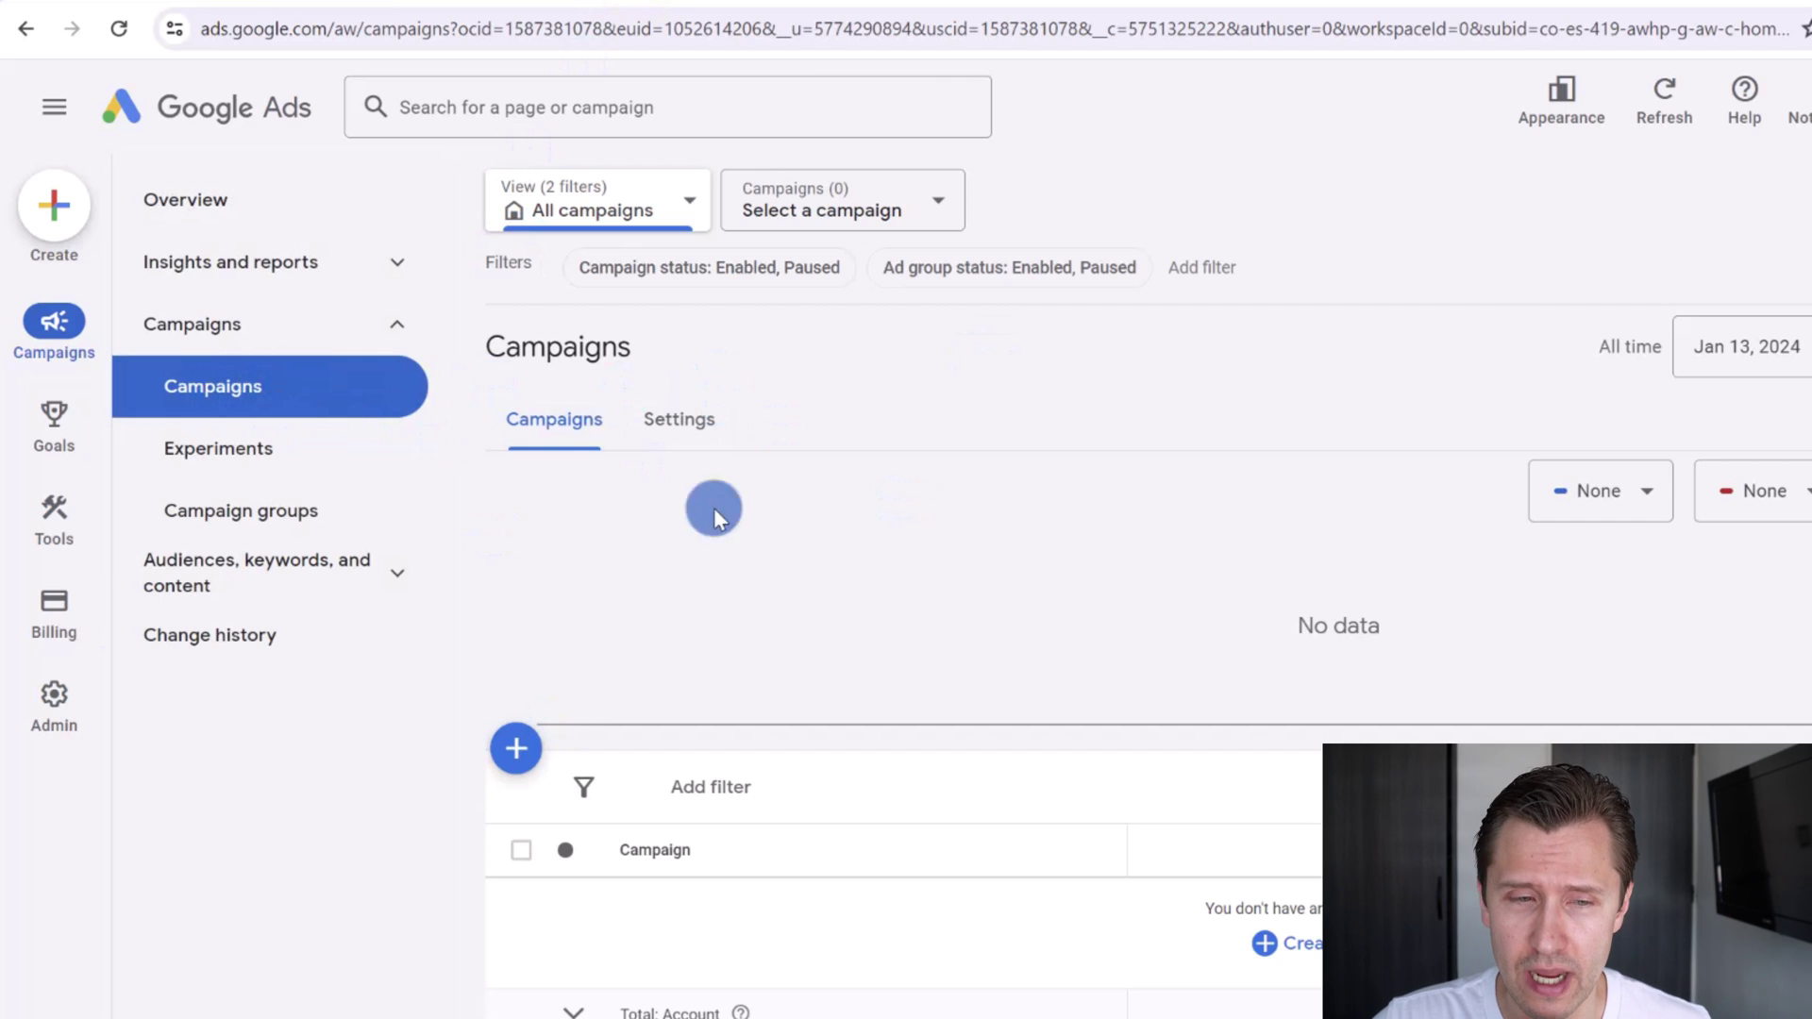
Add a new campaign with the Website traffic objective and the Search campaign type.
{"action": "left_click", "coordinate": [421, 662]}
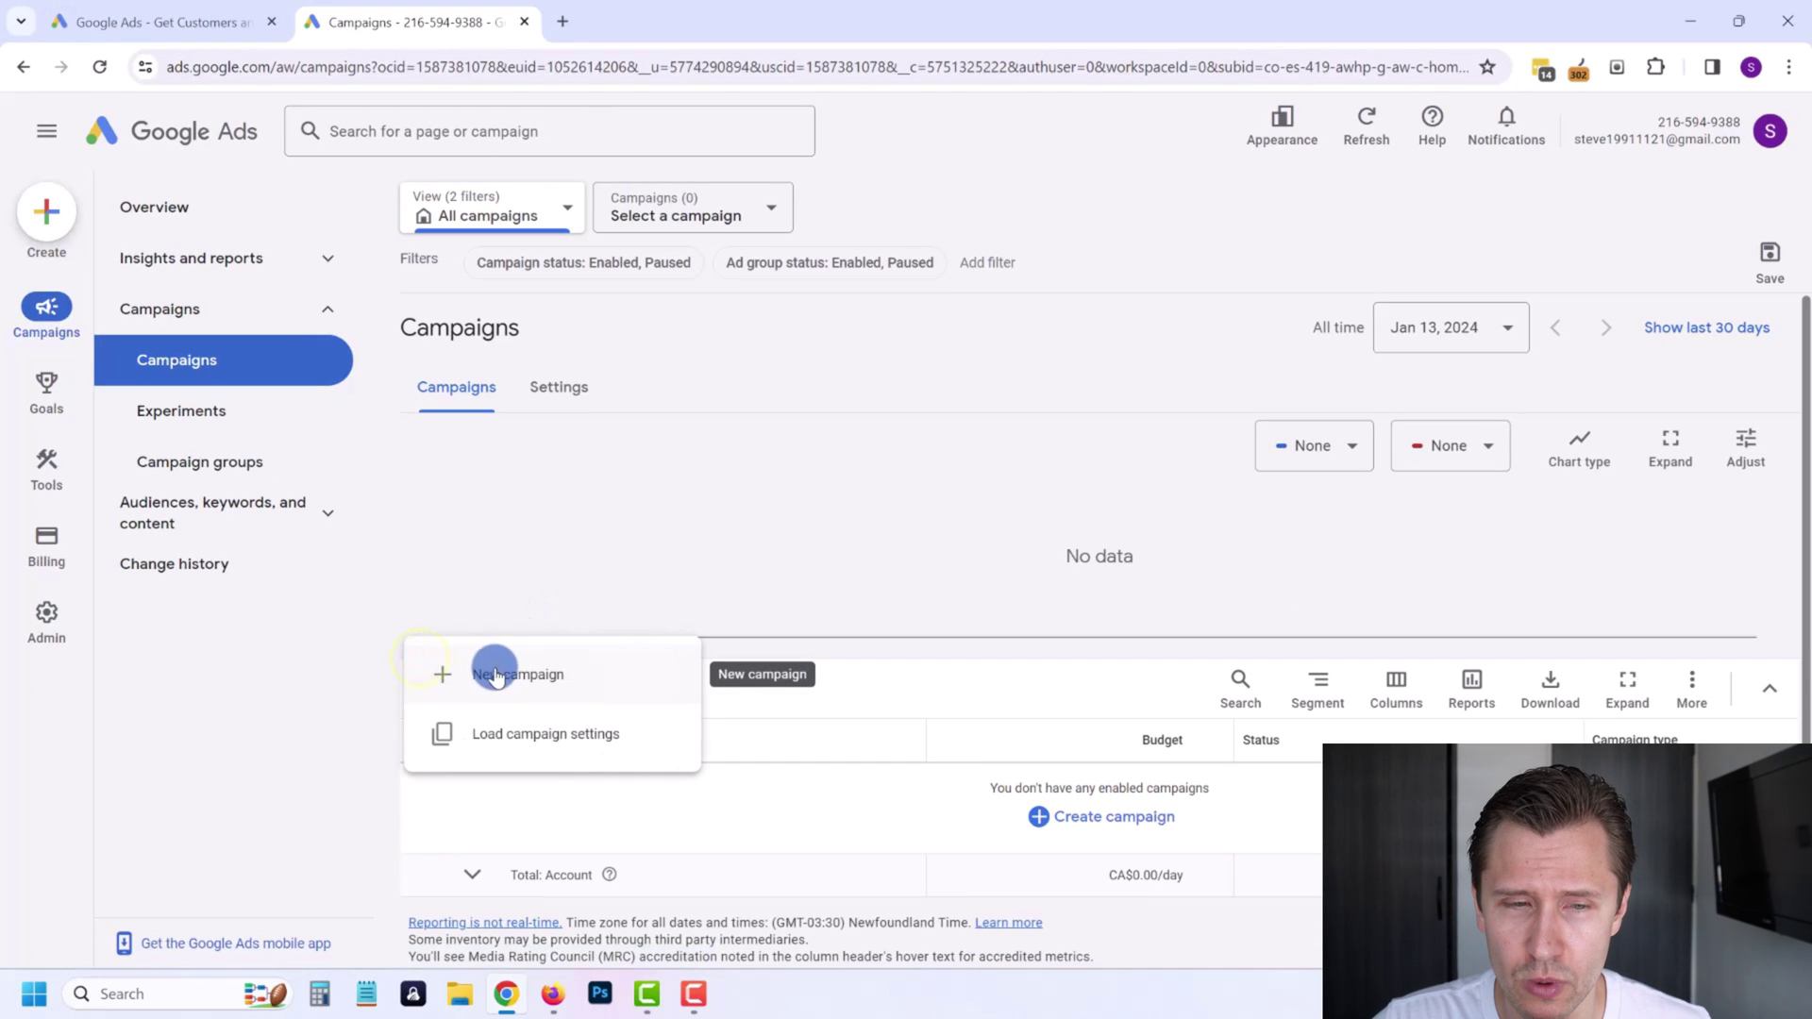
{"action": "left_click", "coordinate": [497, 674]}
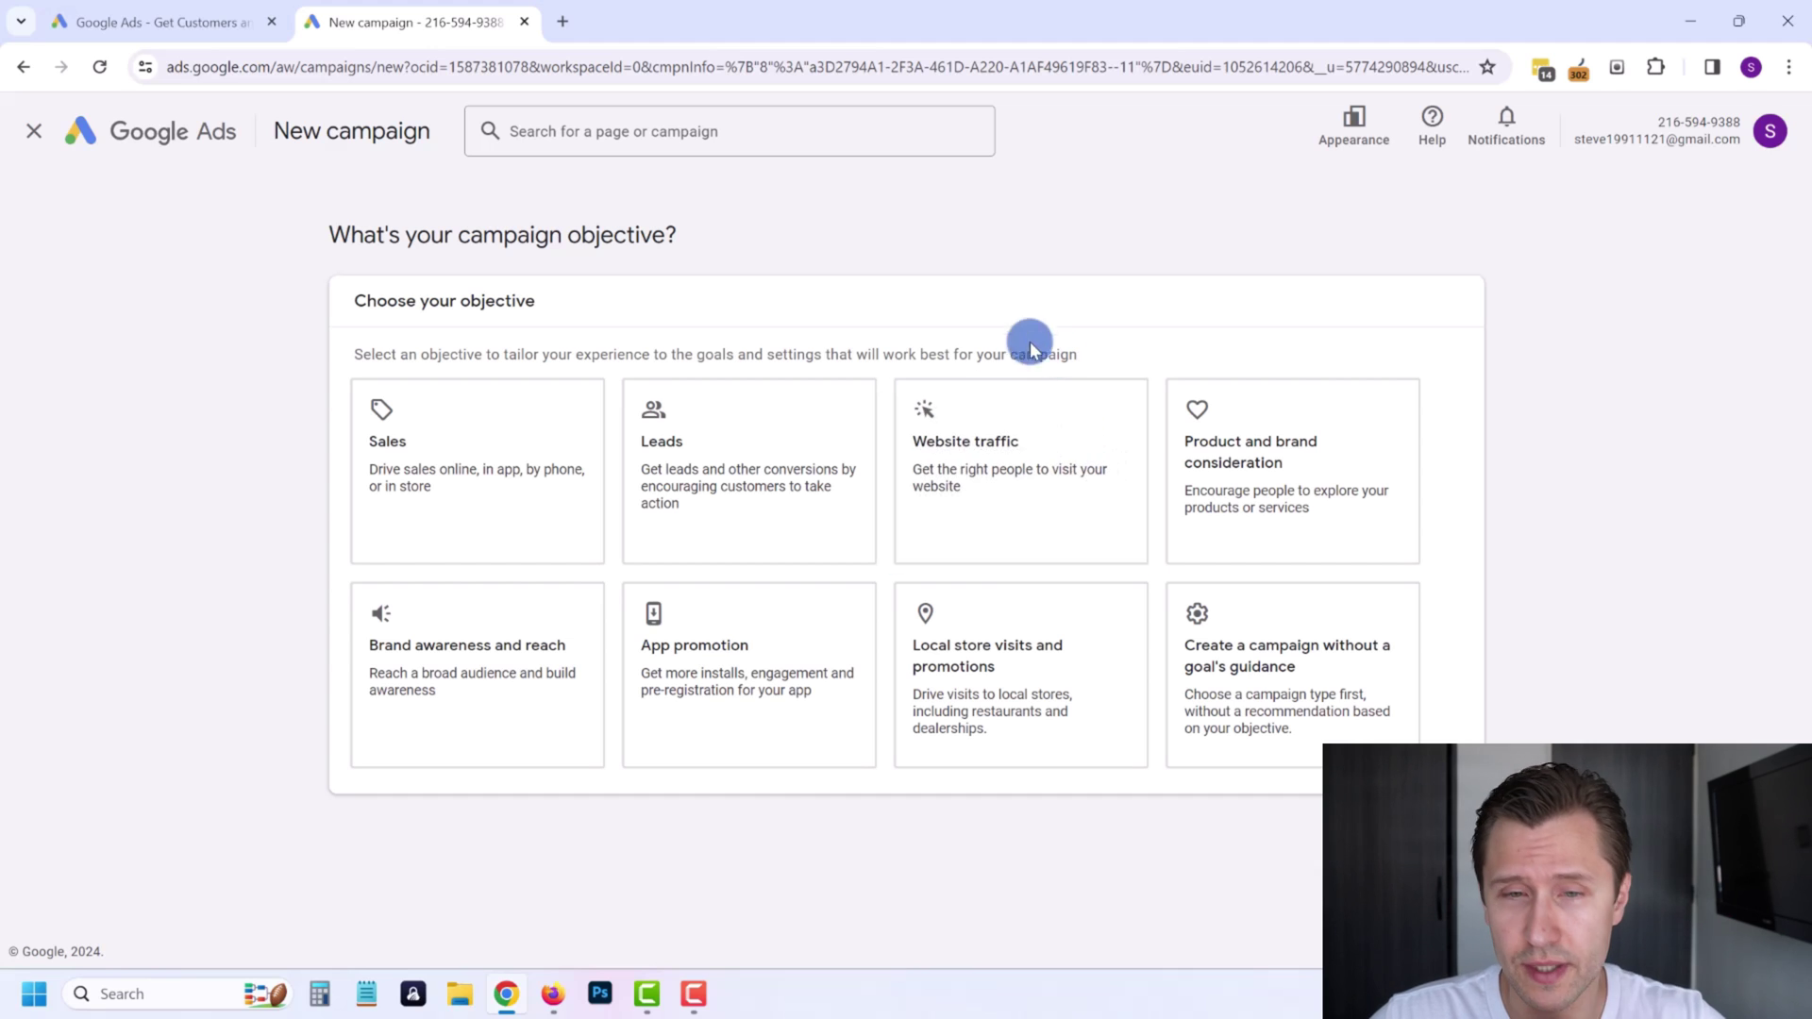
{"action": "left_click", "coordinate": [1001, 458]}
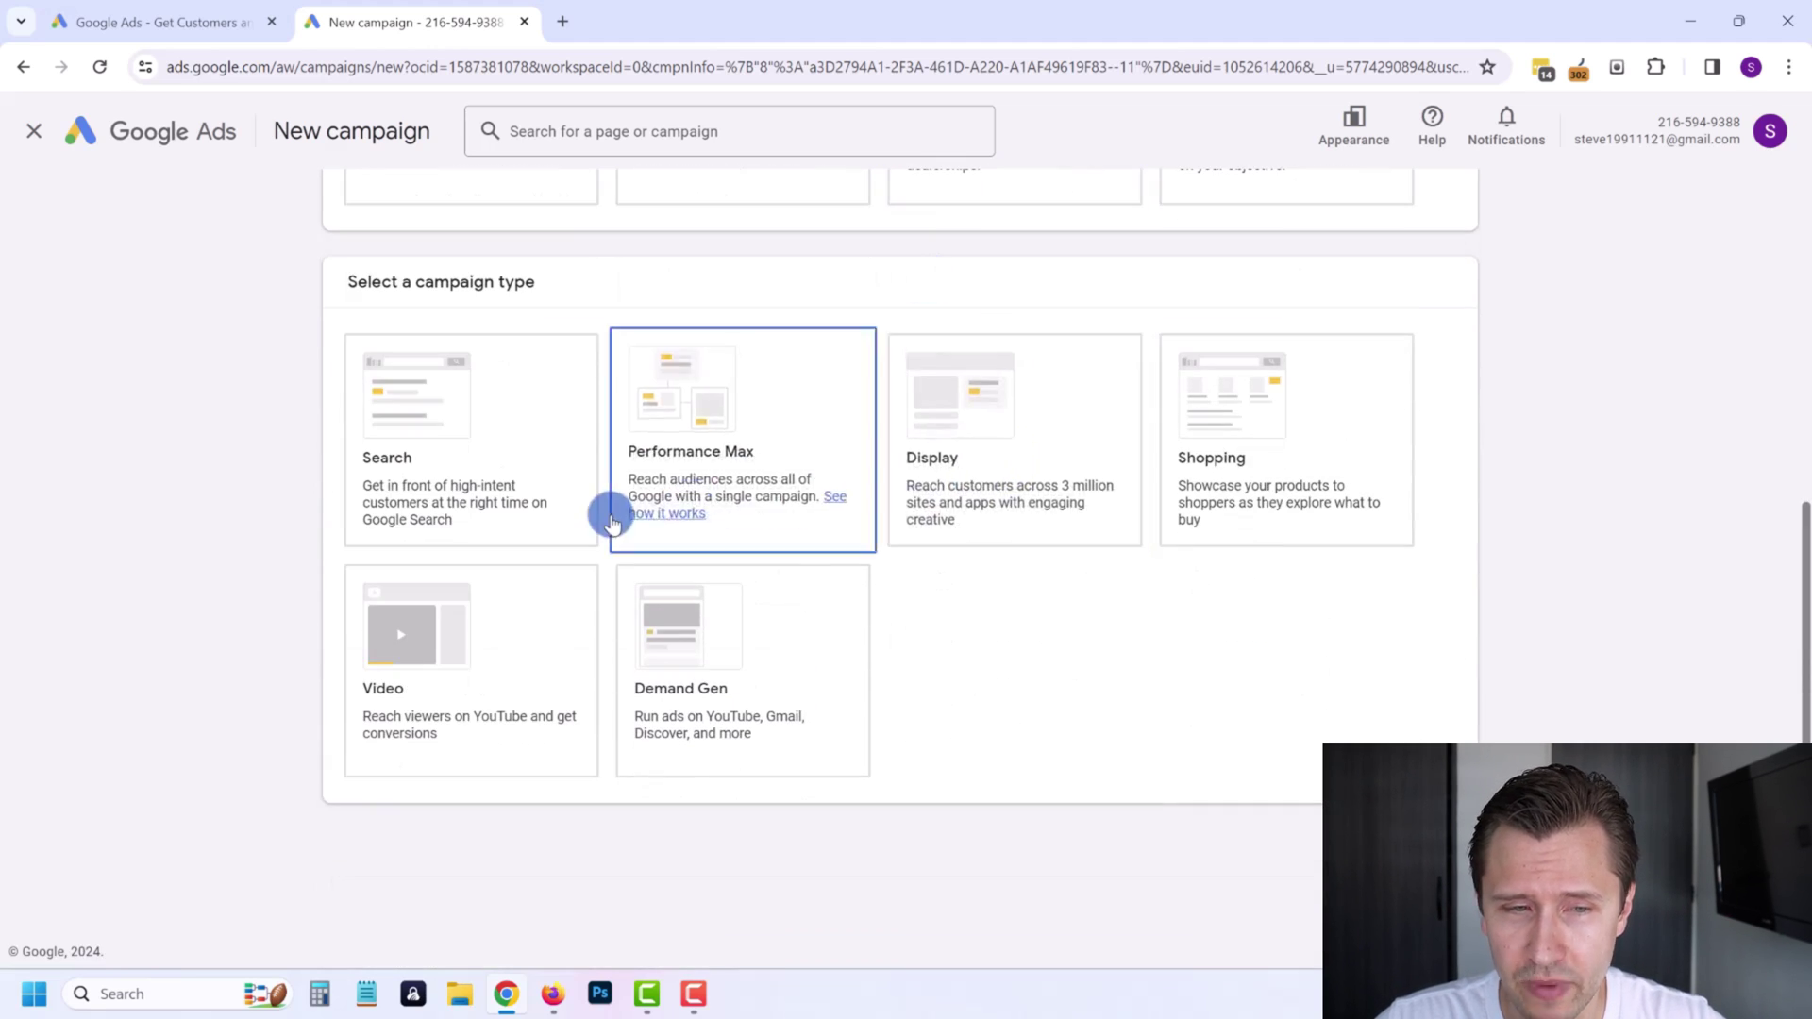
{"action": "left_click", "coordinate": [459, 444]}
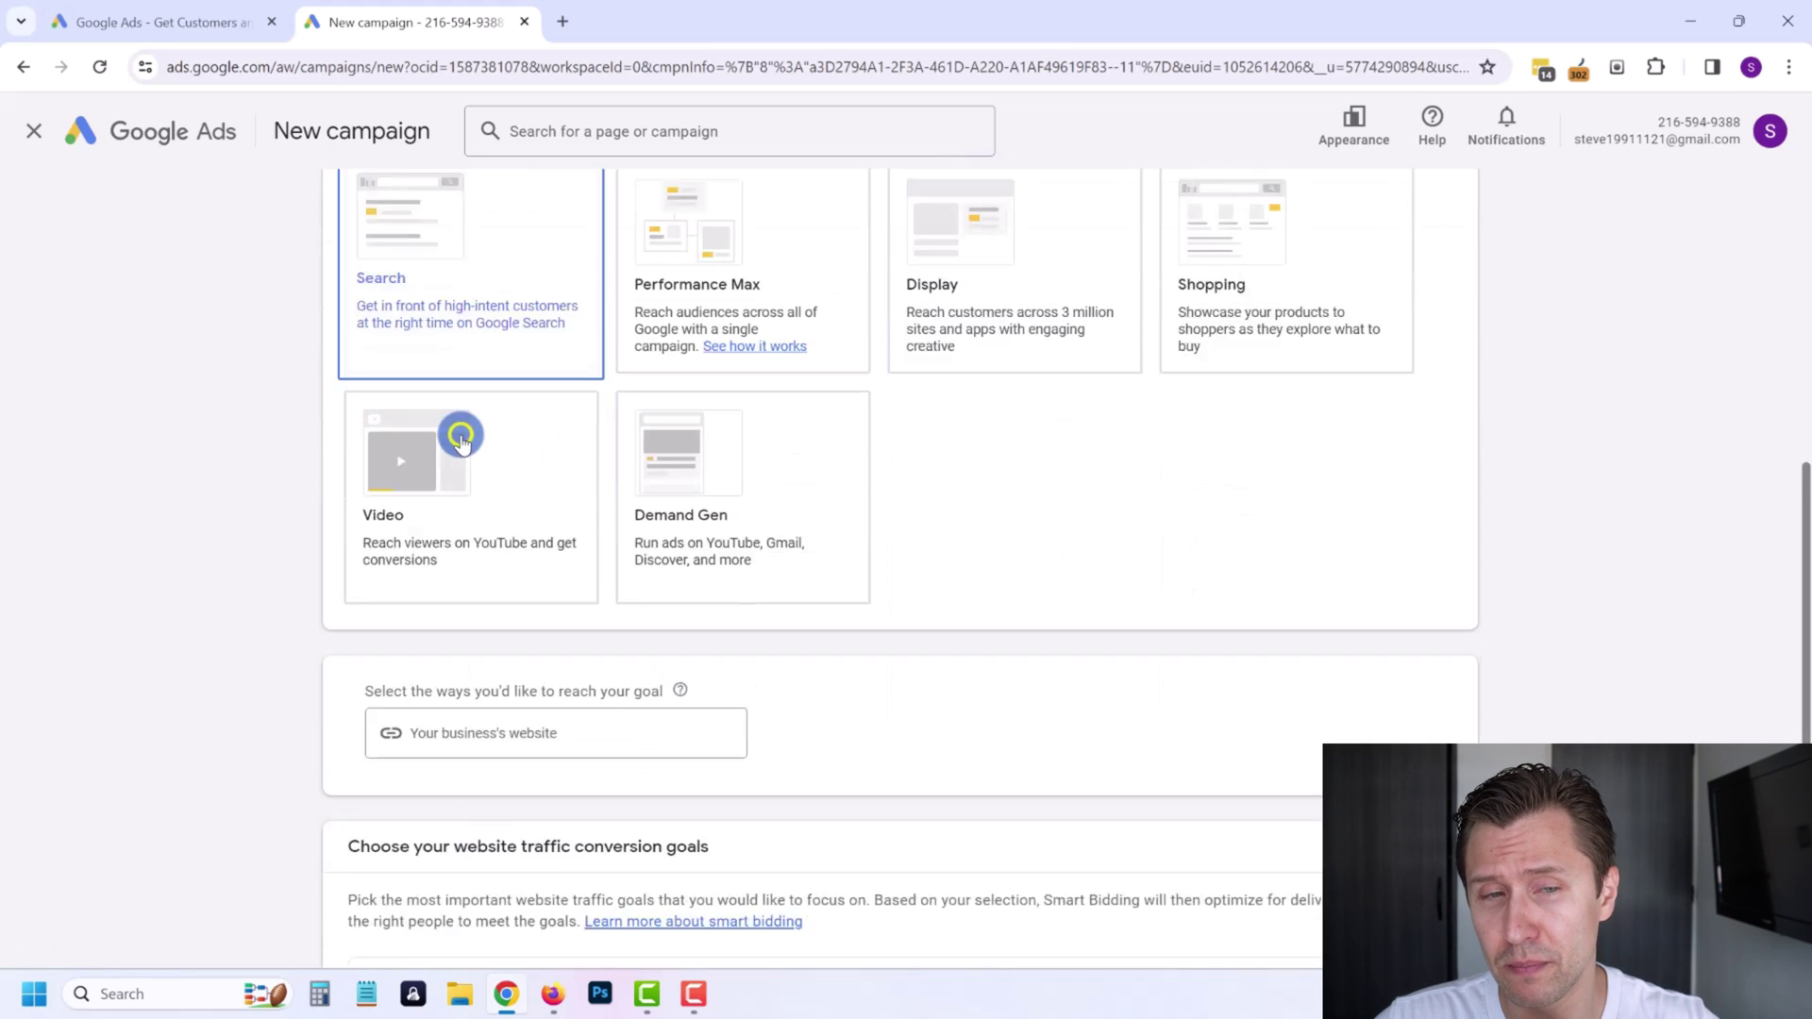
{"action": "scroll", "coordinate": [274, 467], "scroll_direction": "up", "scroll_amount": 4}
{"action": "scroll", "coordinate": [288, 457], "scroll_direction": "up", "scroll_amount": 2}
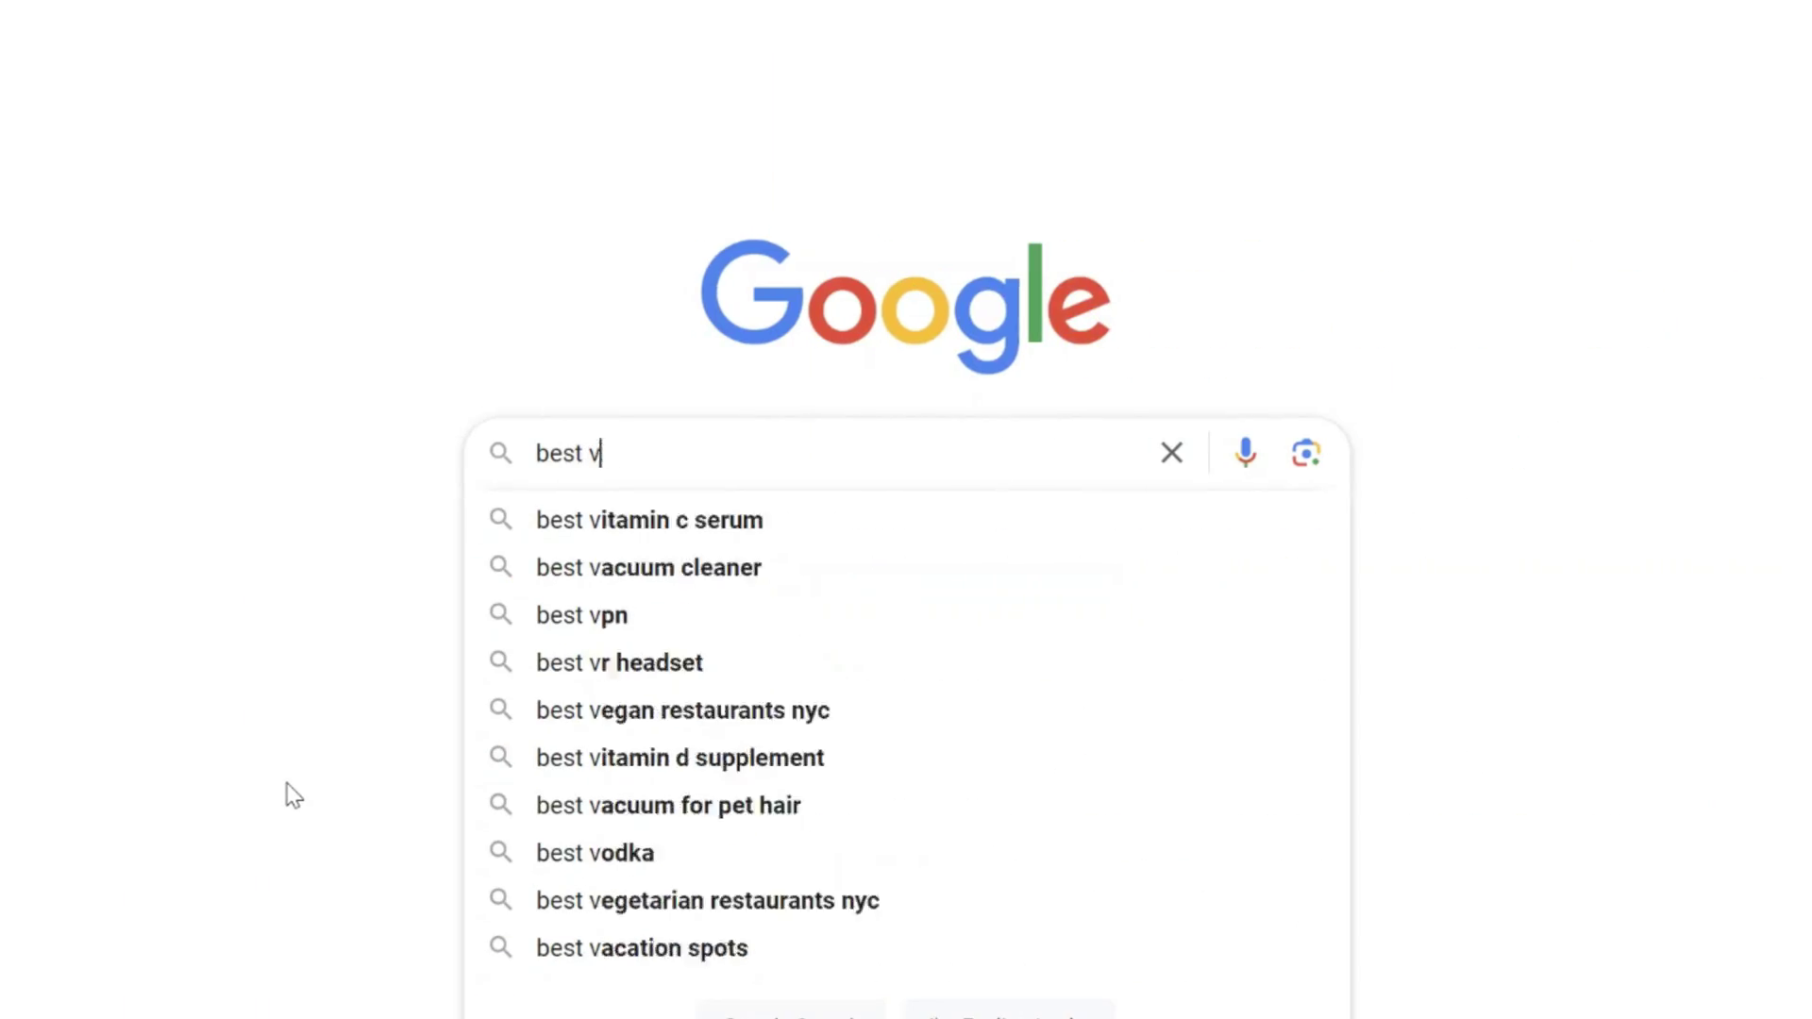
{"action": "type", "text": "pn service"}
{"action": "key", "text": "Return"}
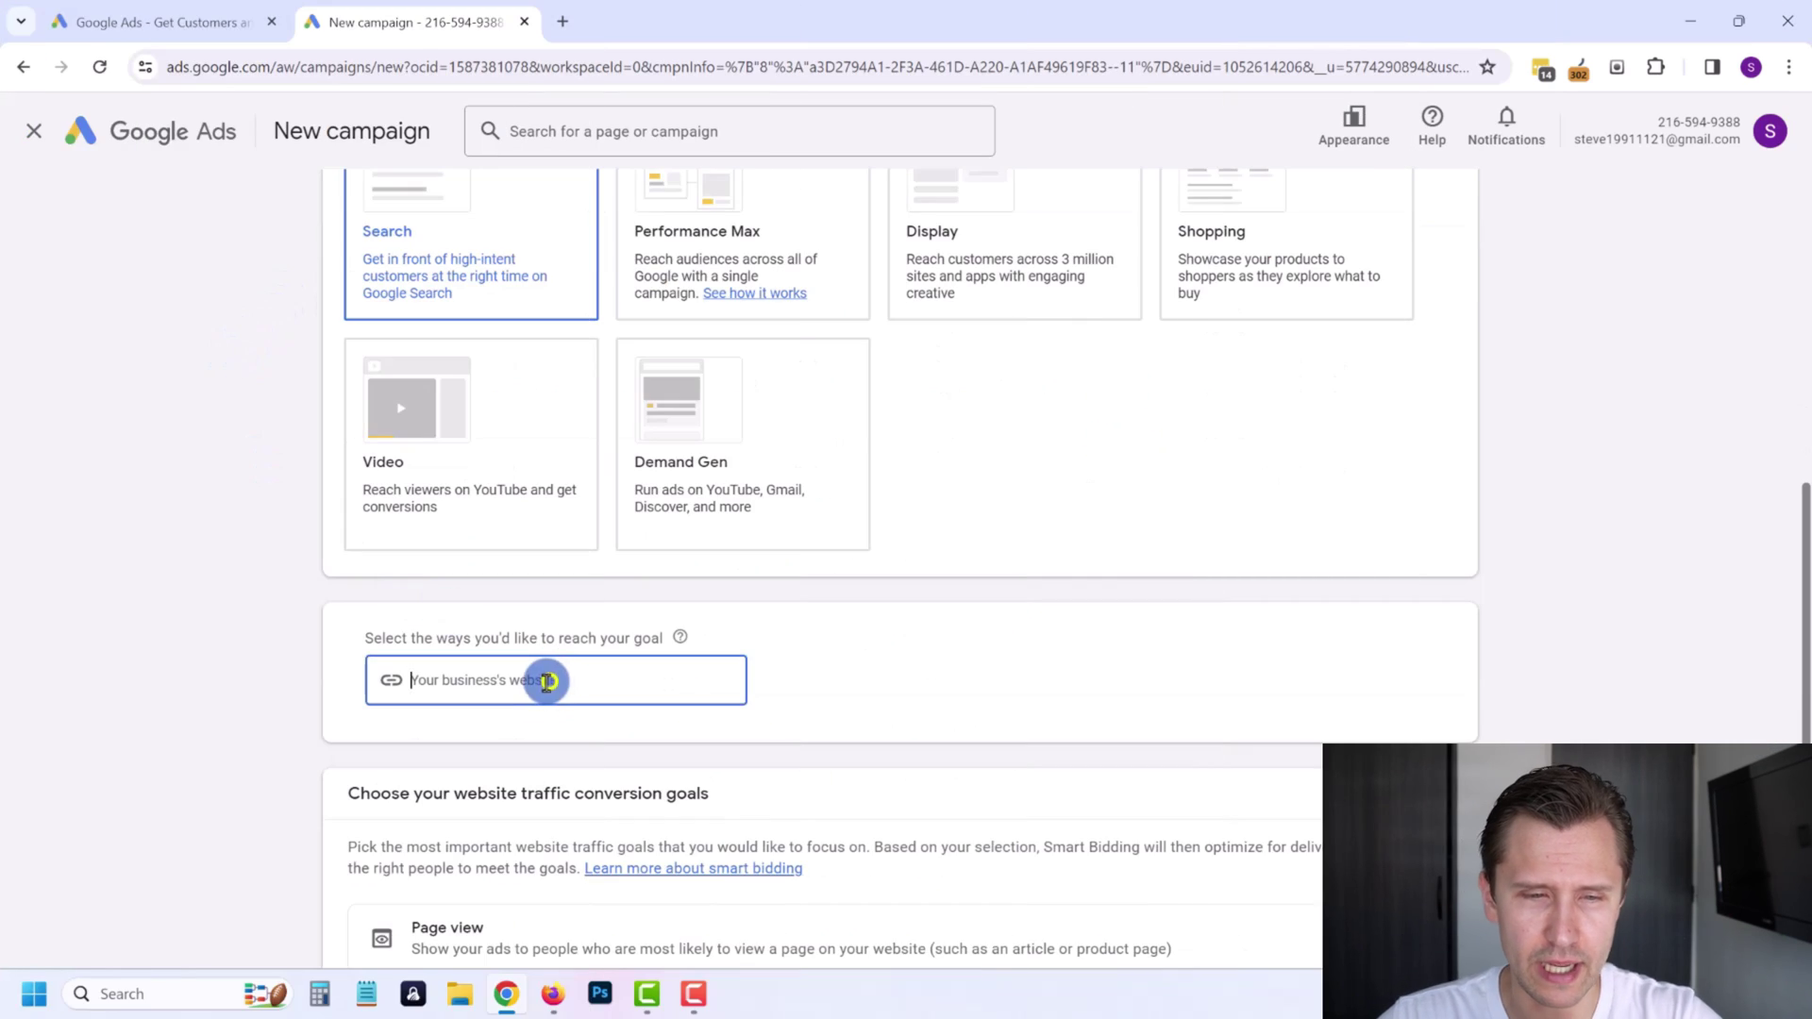
{"action": "type", "text": "https://"}
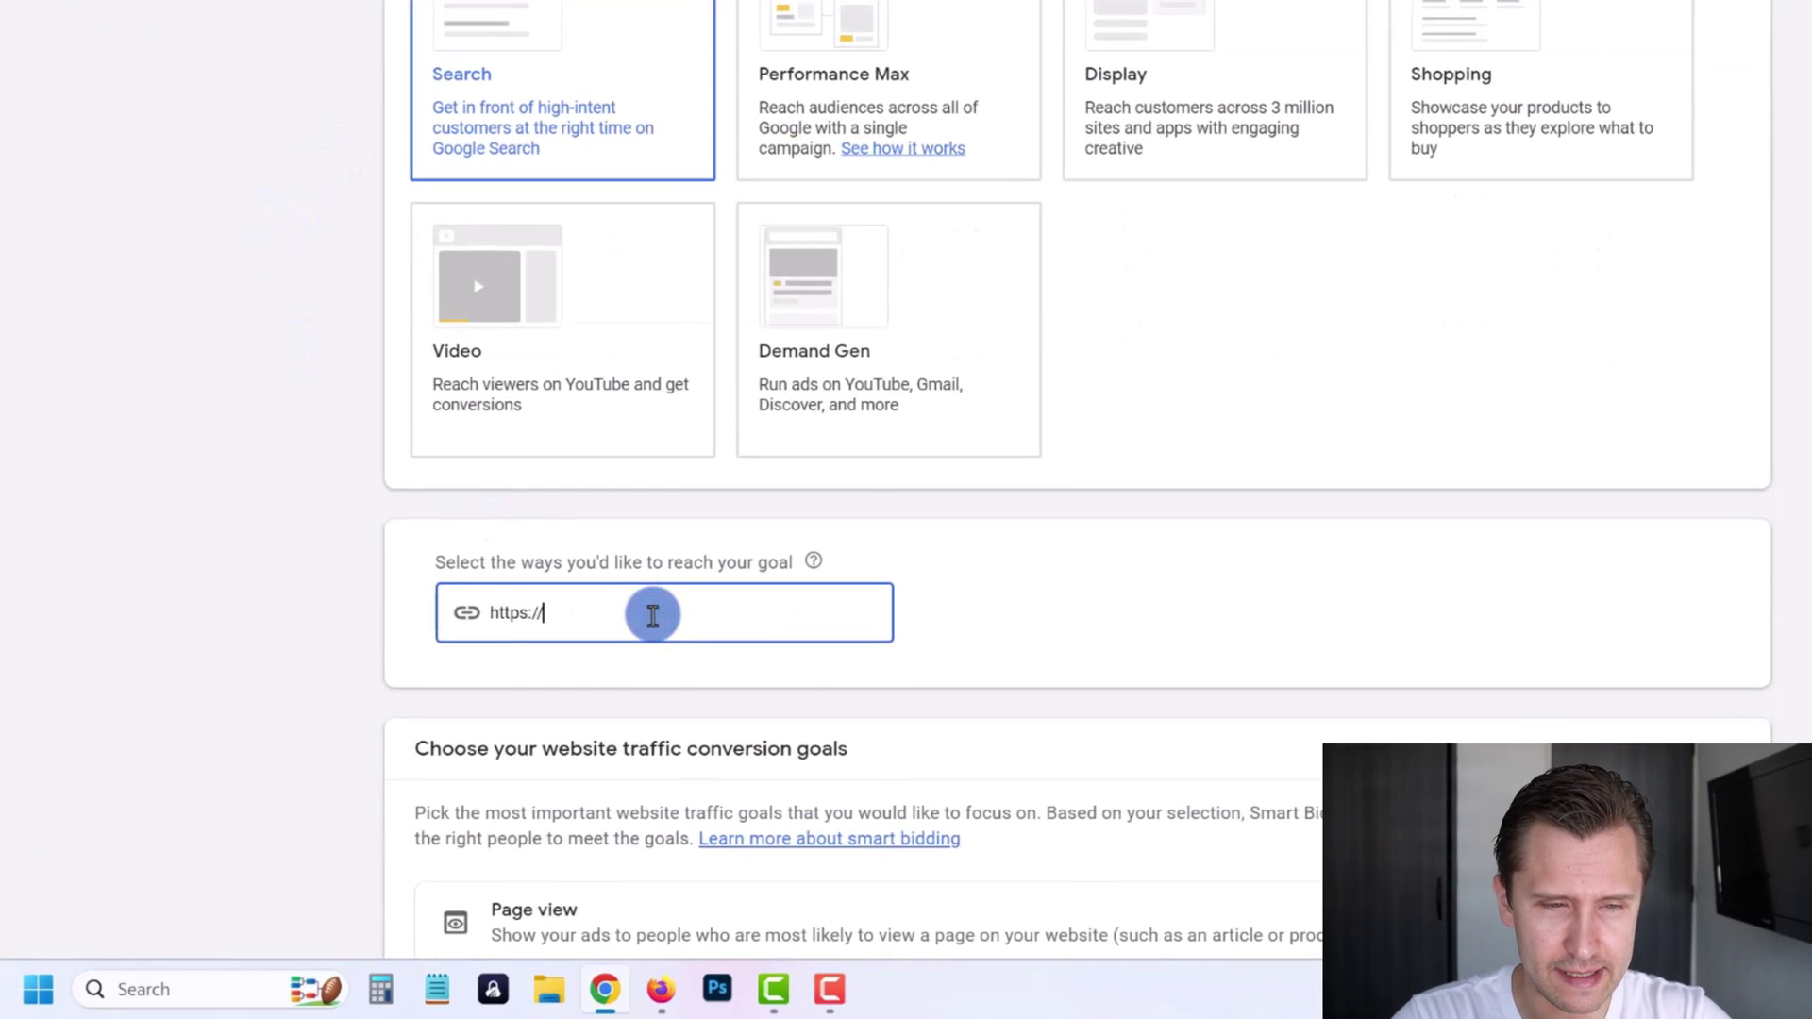
{"action": "type", "text": "a.com"}
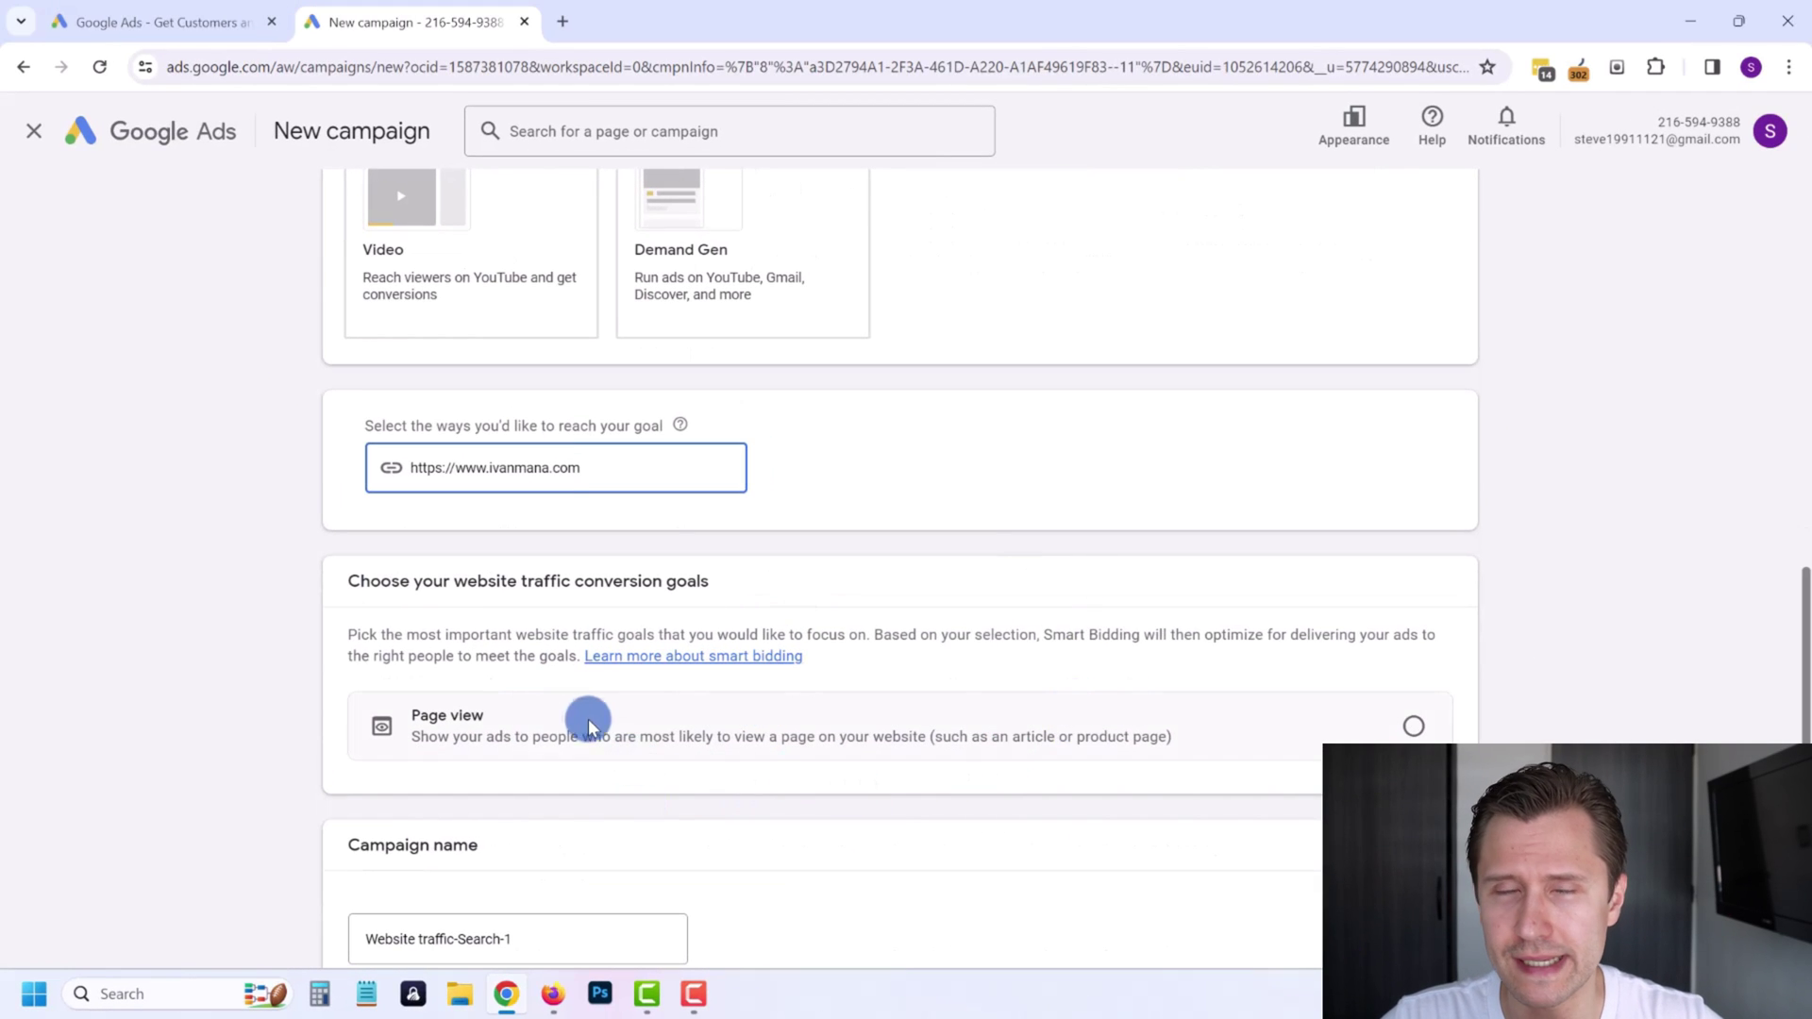
{"action": "scroll", "coordinate": [857, 719], "scroll_direction": "down", "scroll_amount": 1}
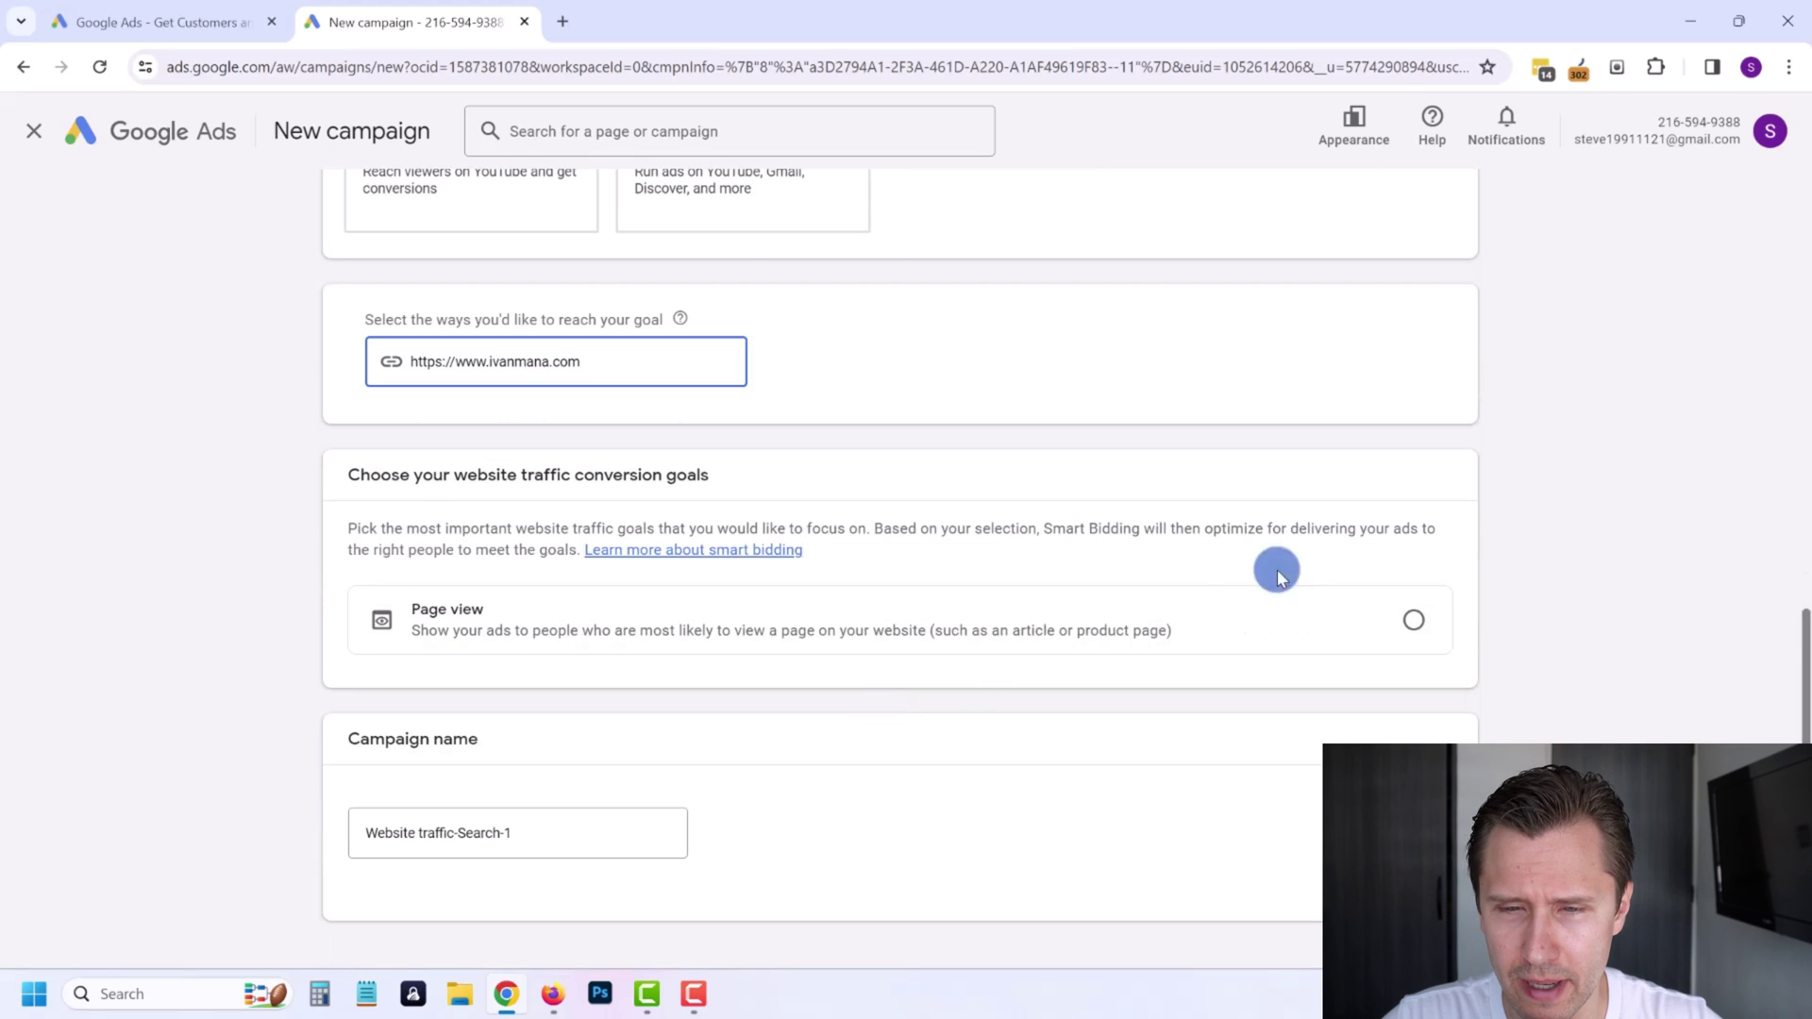
{"action": "scroll", "coordinate": [1349, 630], "scroll_direction": "down", "scroll_amount": 1}
Choose the Page view goal, name the campaign IVAN MANA FREE GUIDE, and leave enhanced conversions off.
{"action": "left_click", "coordinate": [1411, 522]}
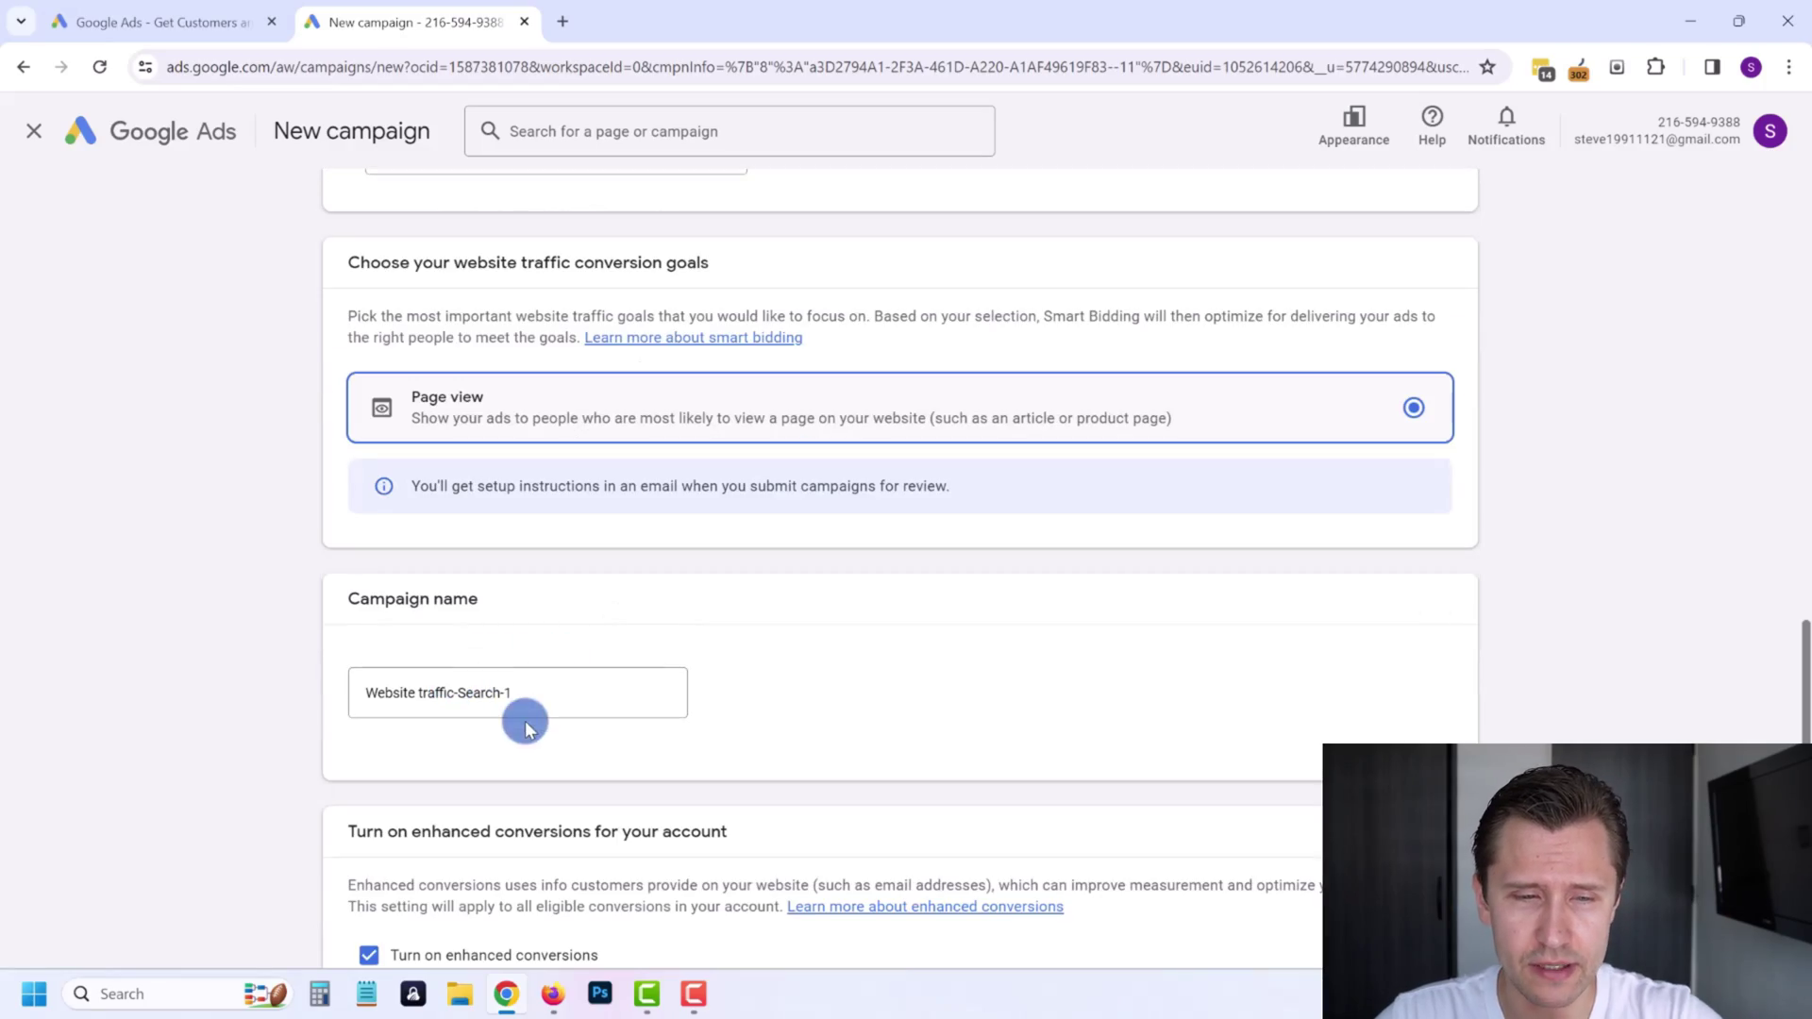
{"action": "left_click", "coordinate": [537, 709]}
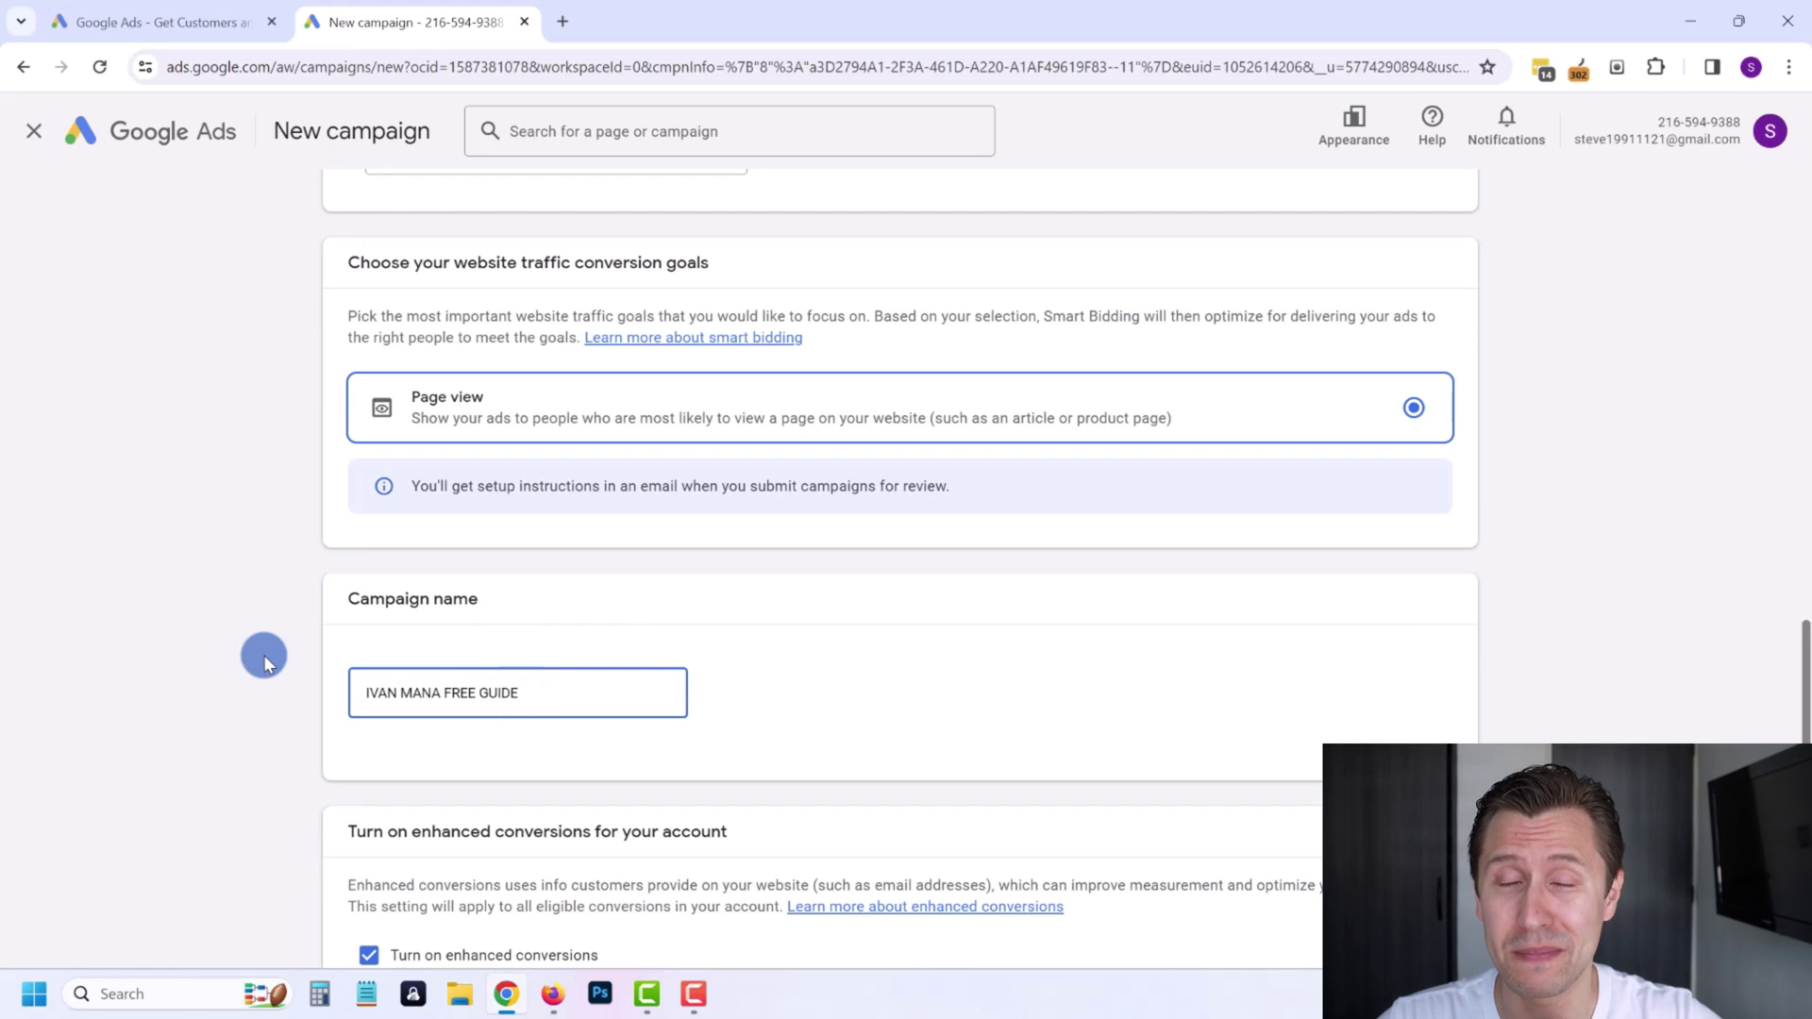
{"action": "scroll", "coordinate": [344, 480], "scroll_direction": "down", "scroll_amount": 1}
{"action": "scroll", "coordinate": [692, 474], "scroll_direction": "down", "scroll_amount": 1}
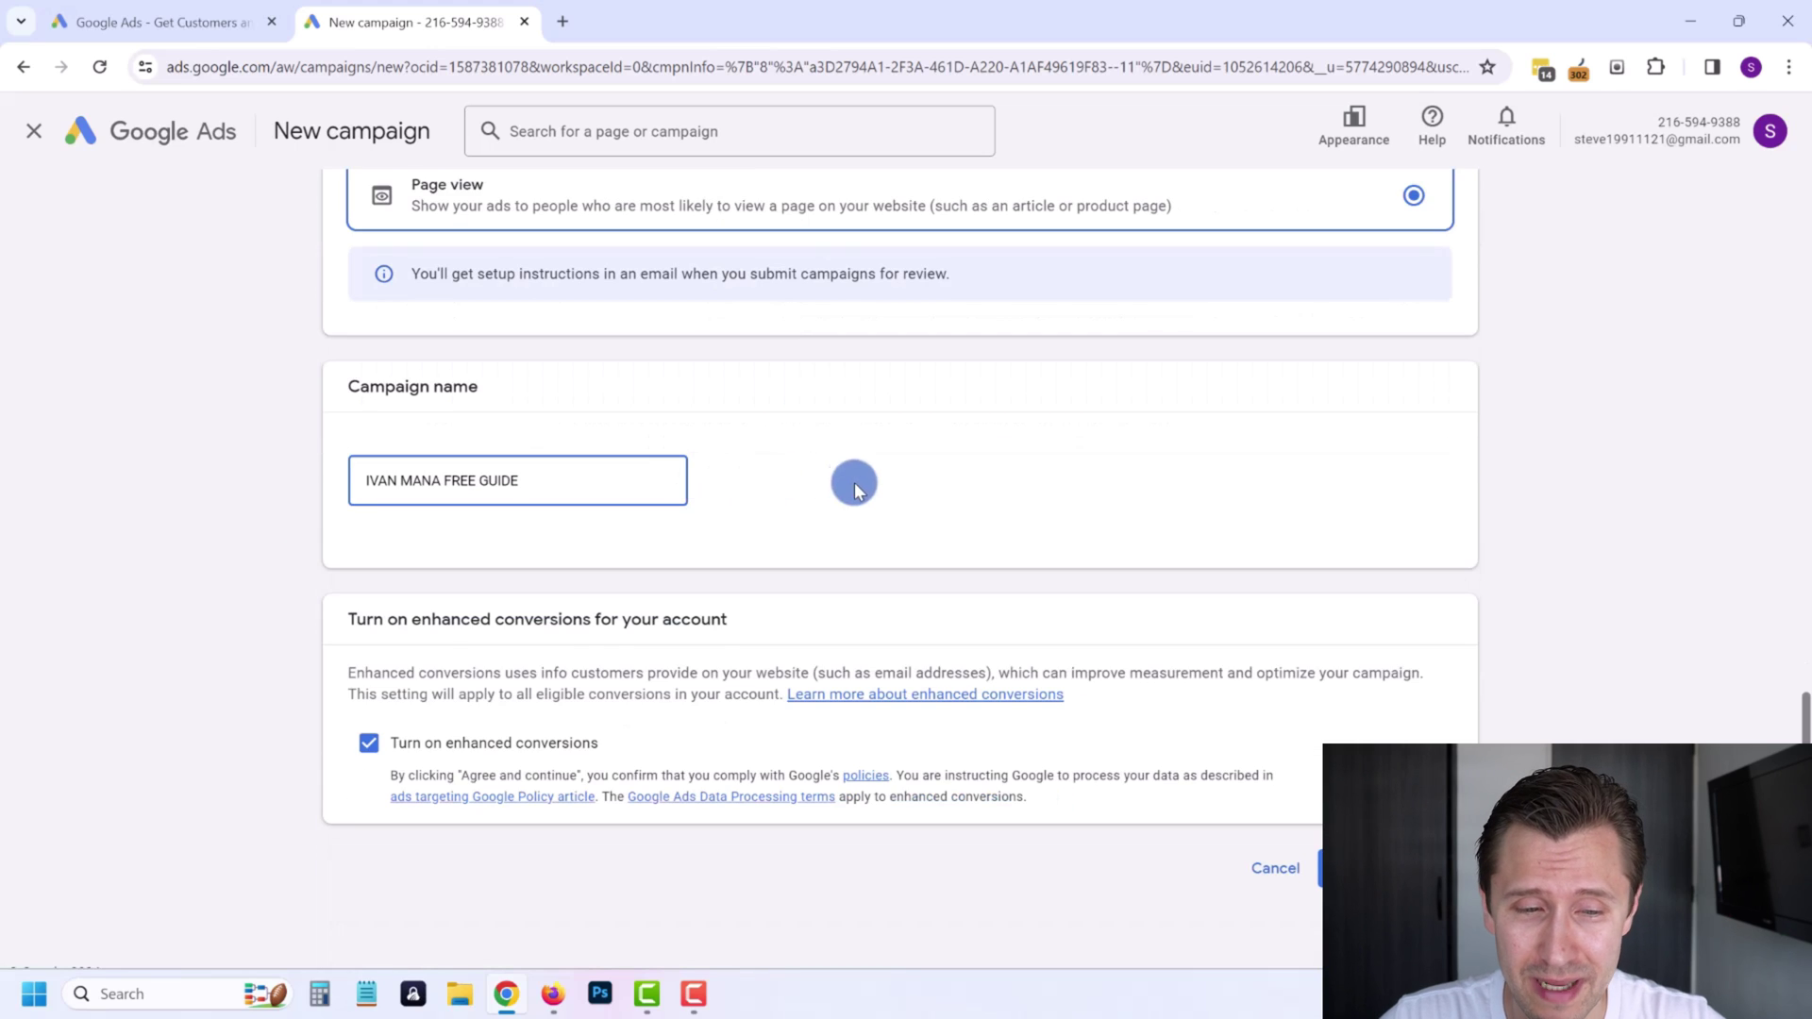
{"action": "scroll", "coordinate": [854, 481], "scroll_direction": "down", "scroll_amount": 1}
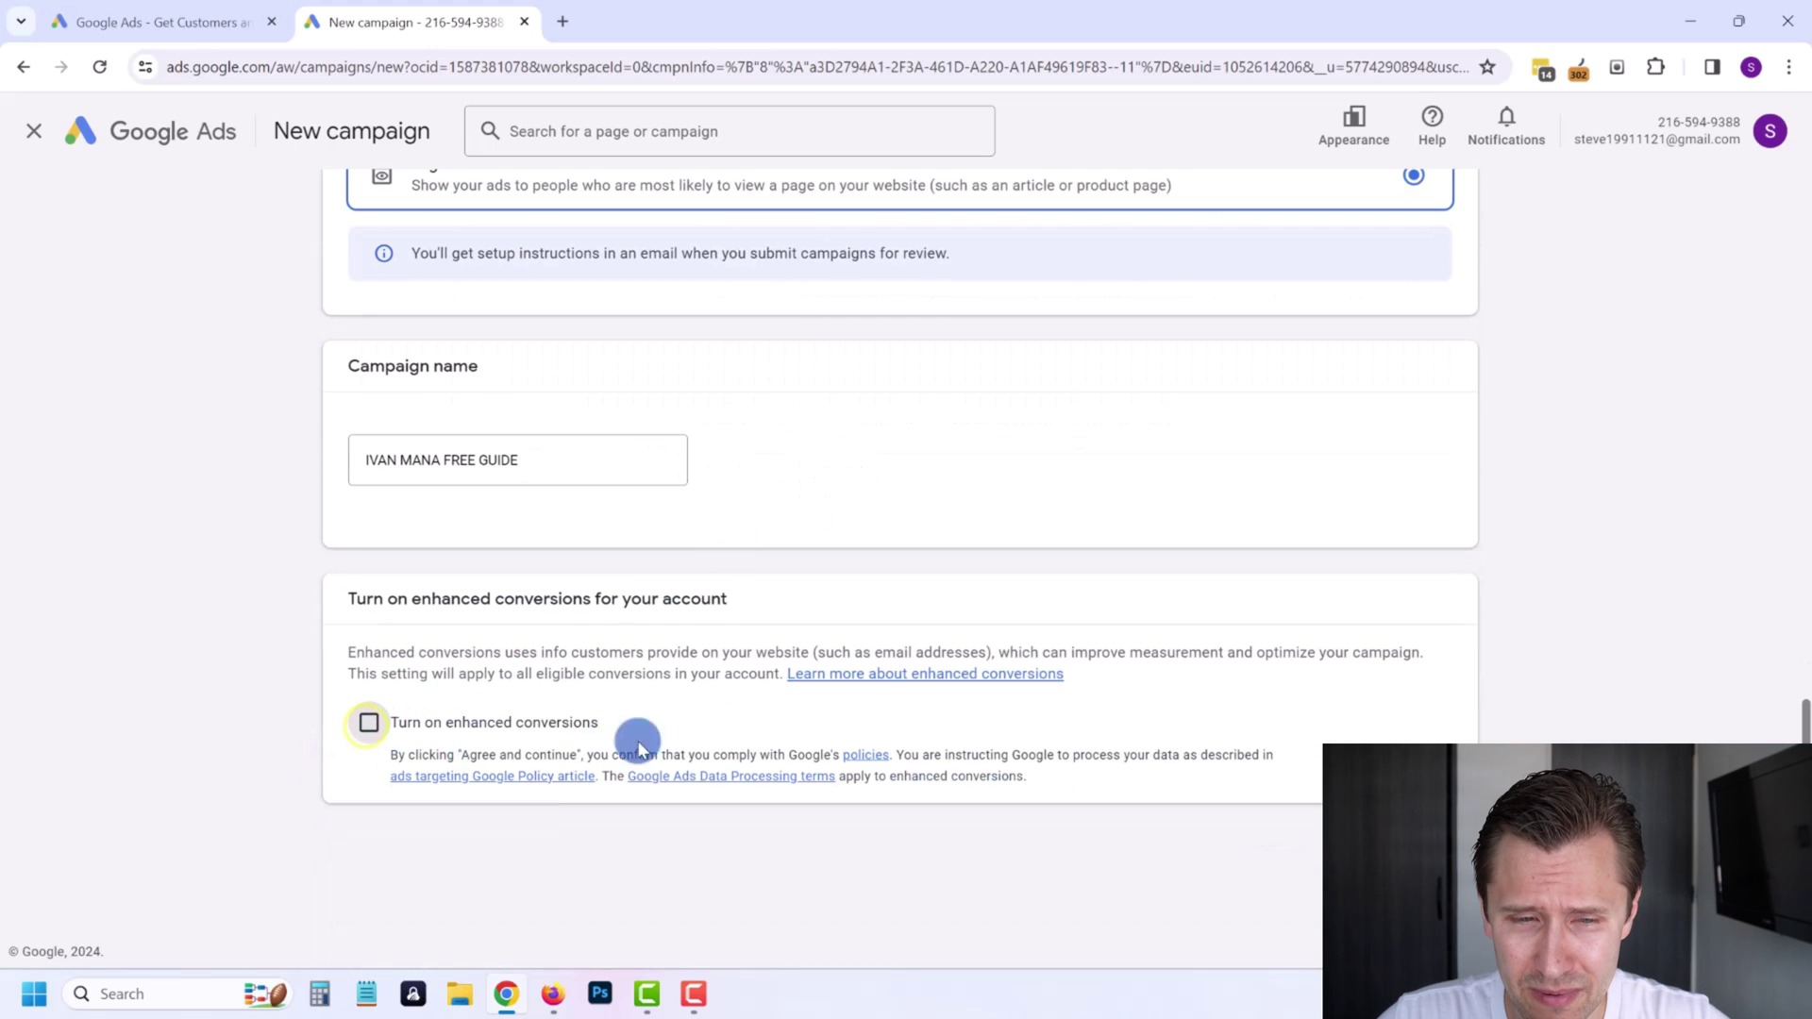
{"action": "left_click_drag", "start_coordinate": [395, 599], "coordinate": [693, 599]}
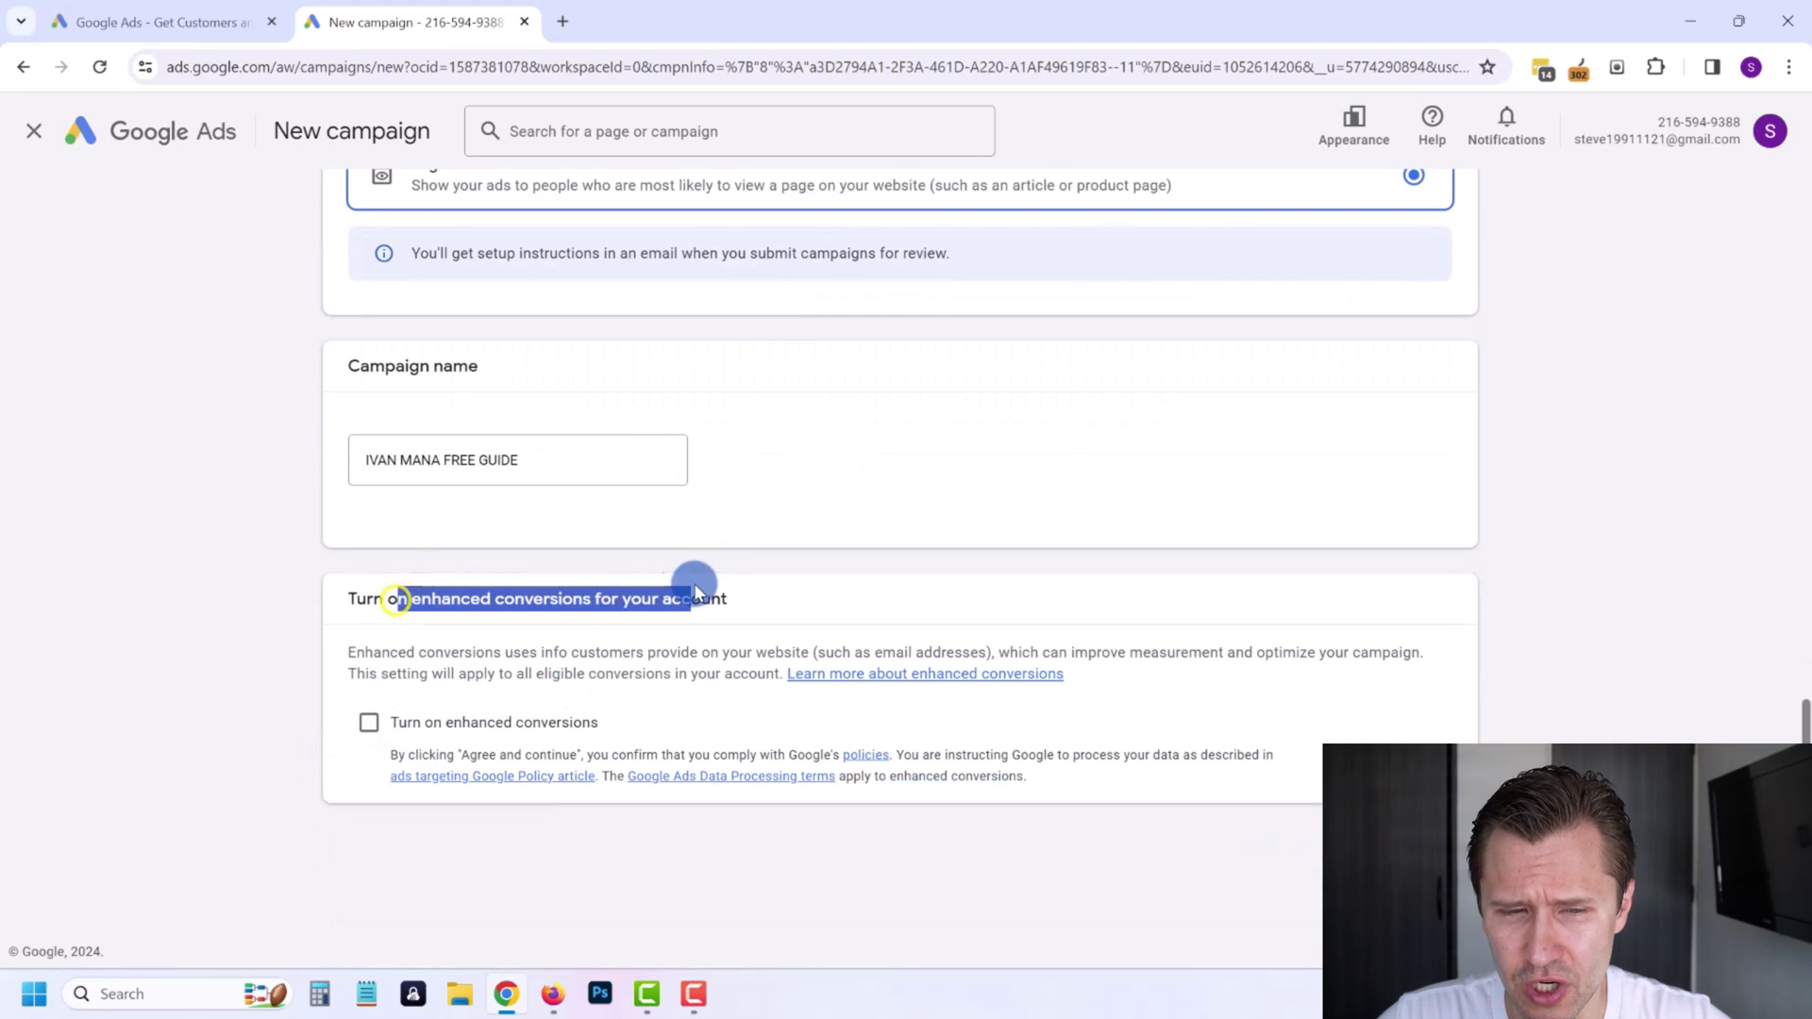
{"action": "left_click", "coordinate": [687, 601]}
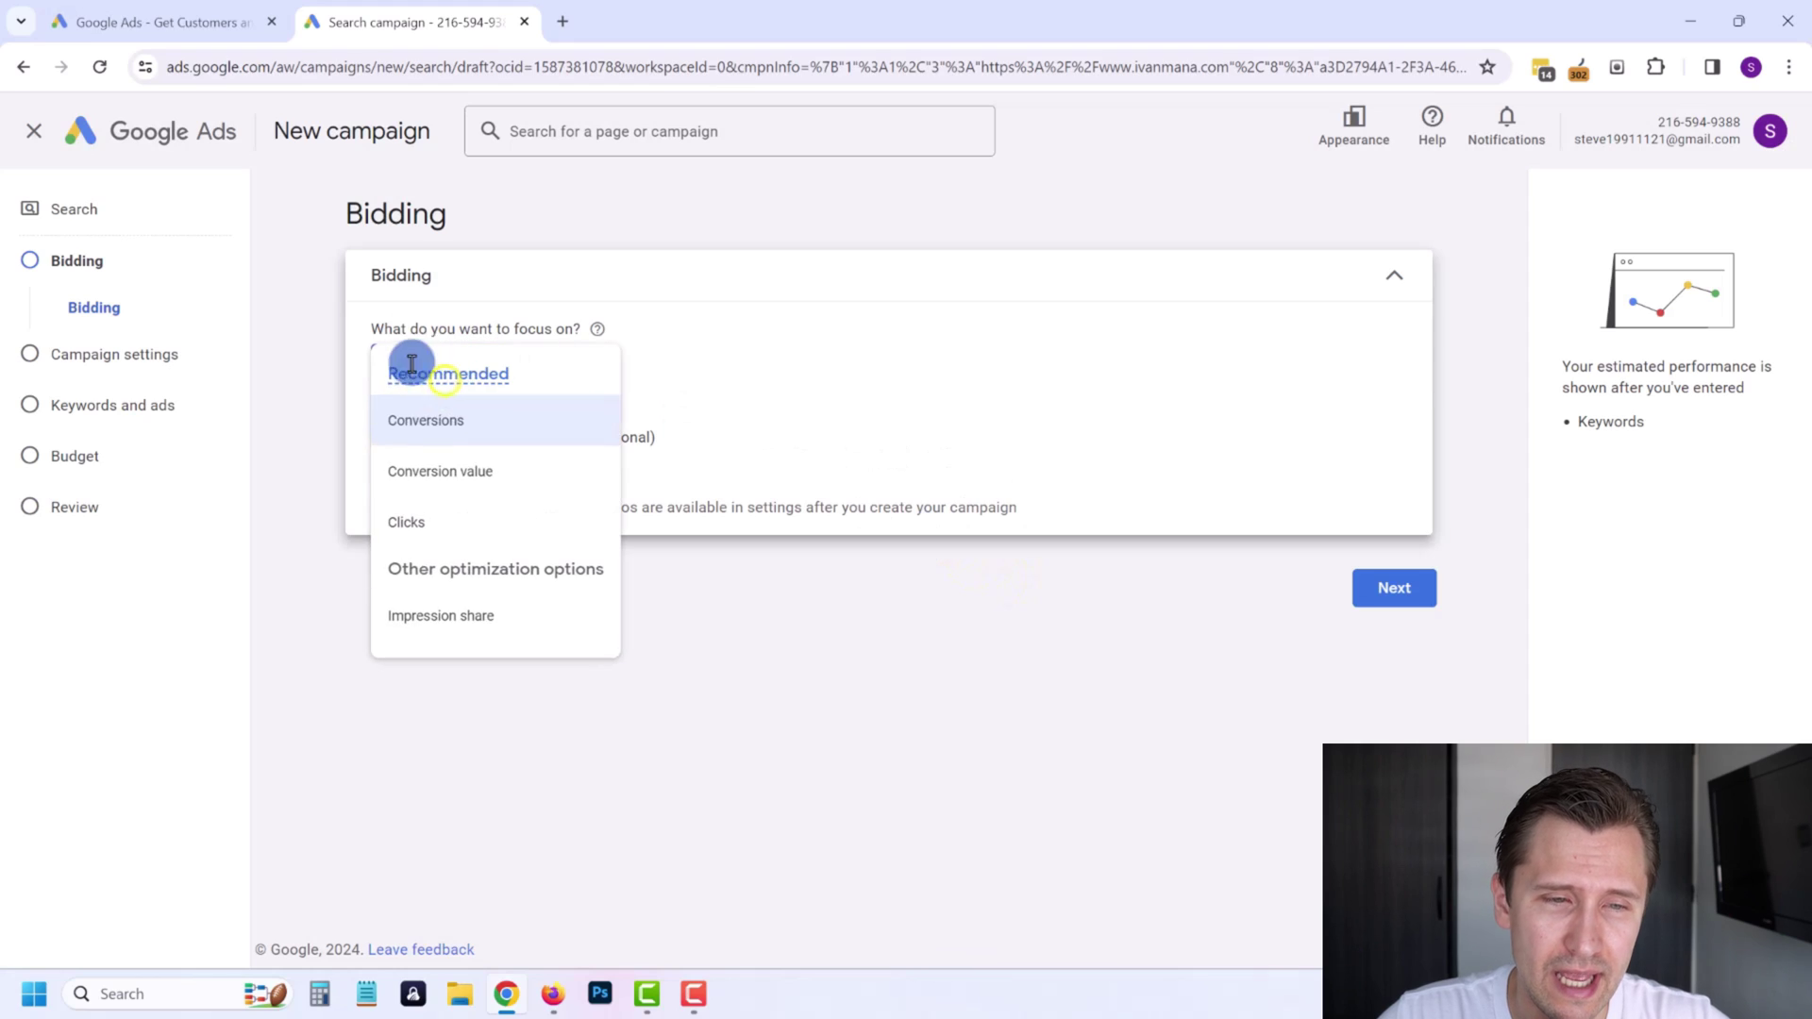
Focus bidding on Clicks with a CA$0.15 maximum cost-per-click bid limit.
{"action": "left_click", "coordinate": [818, 344]}
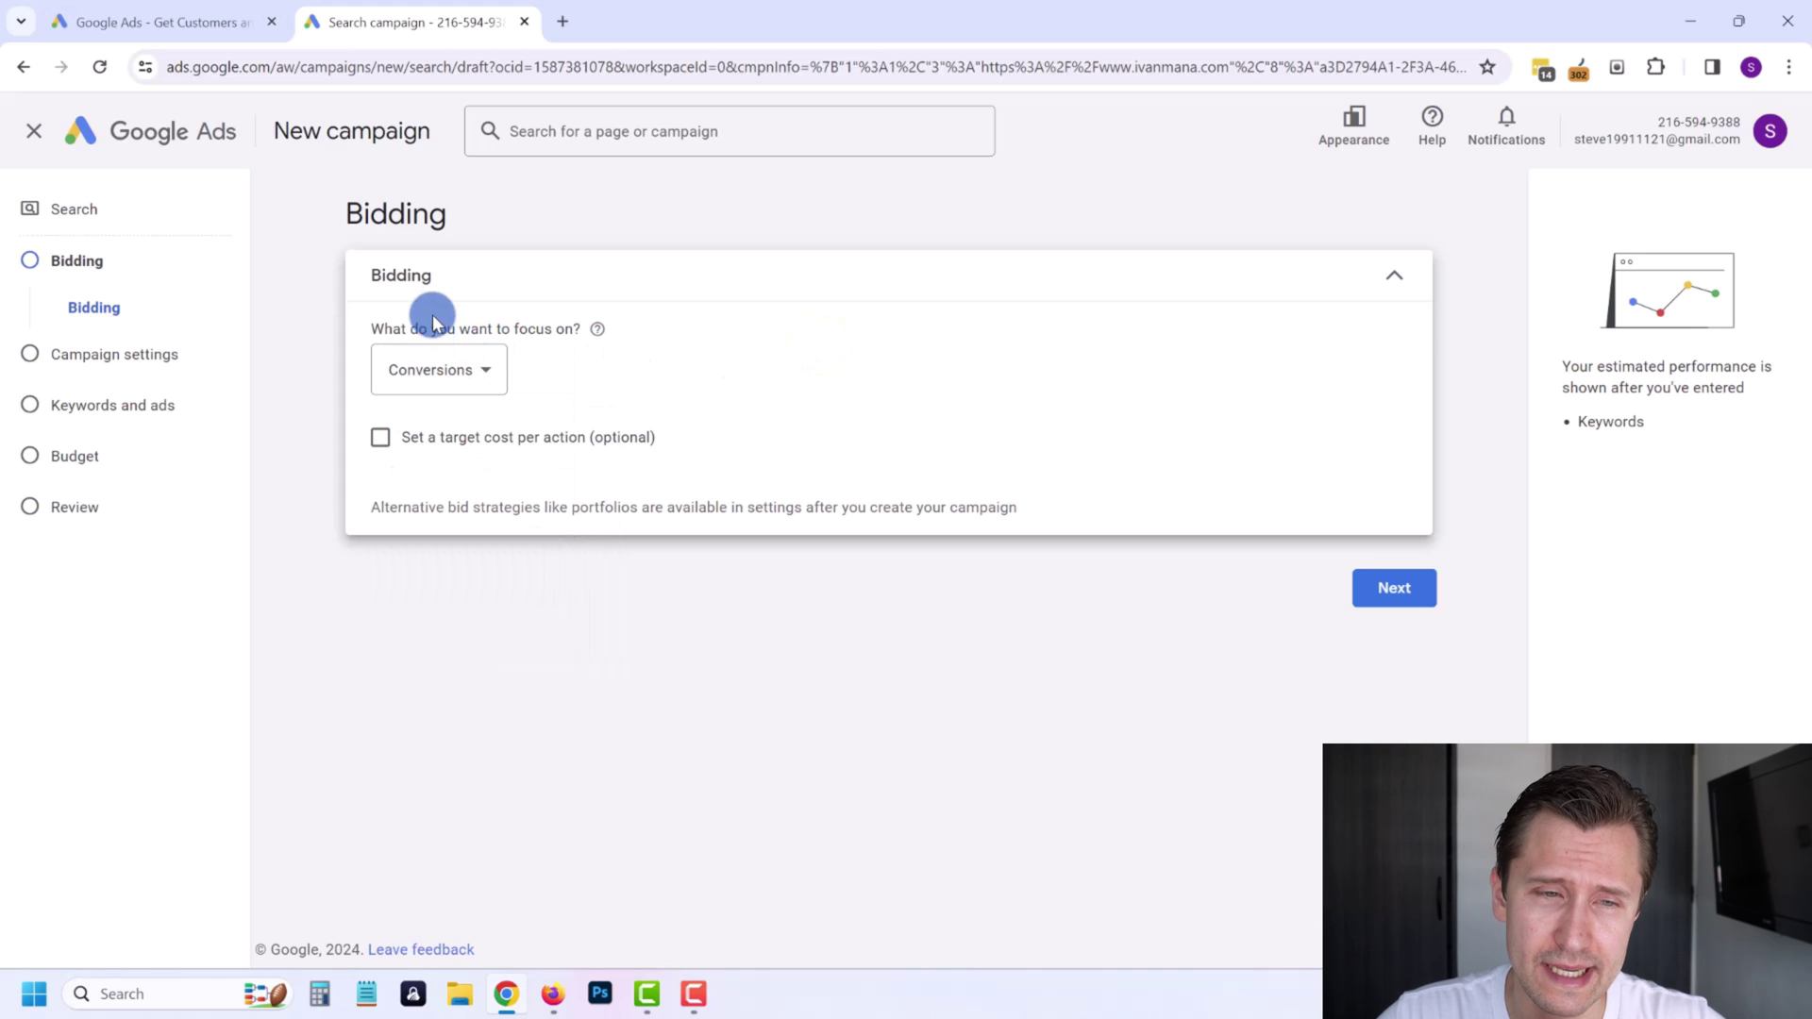
{"action": "left_click", "coordinate": [449, 380]}
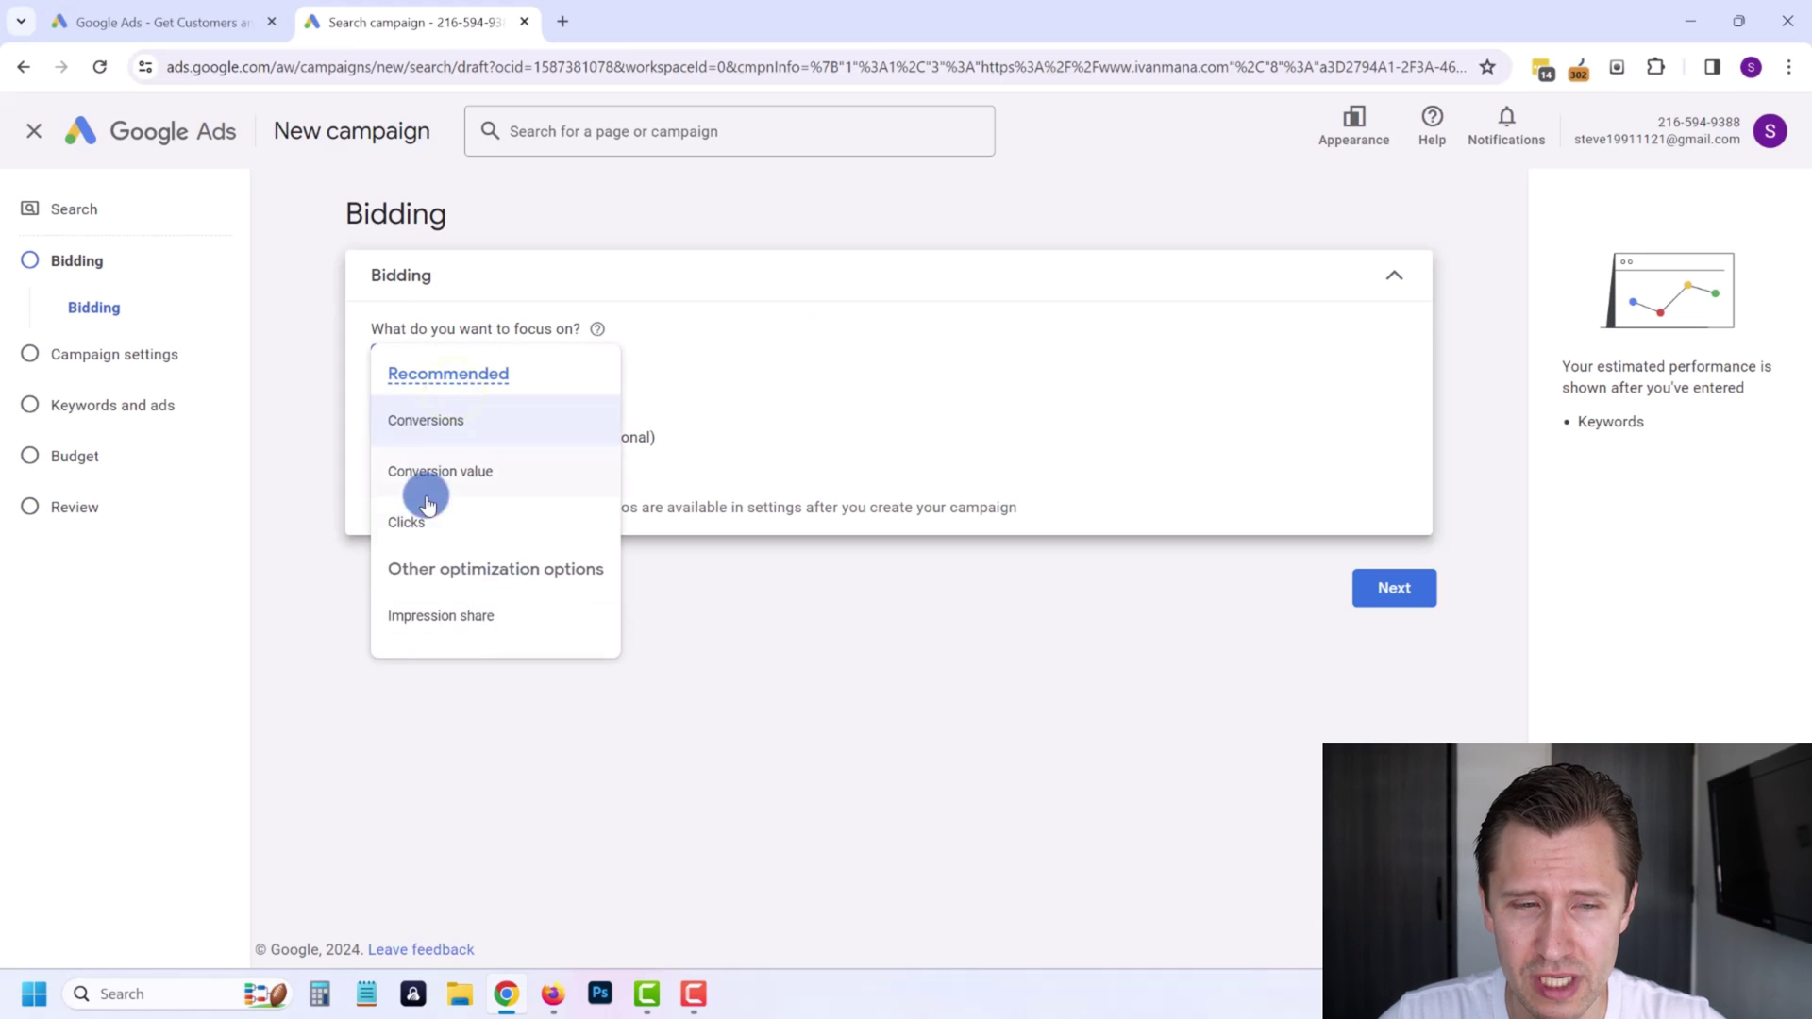
{"action": "left_click", "coordinate": [428, 525]}
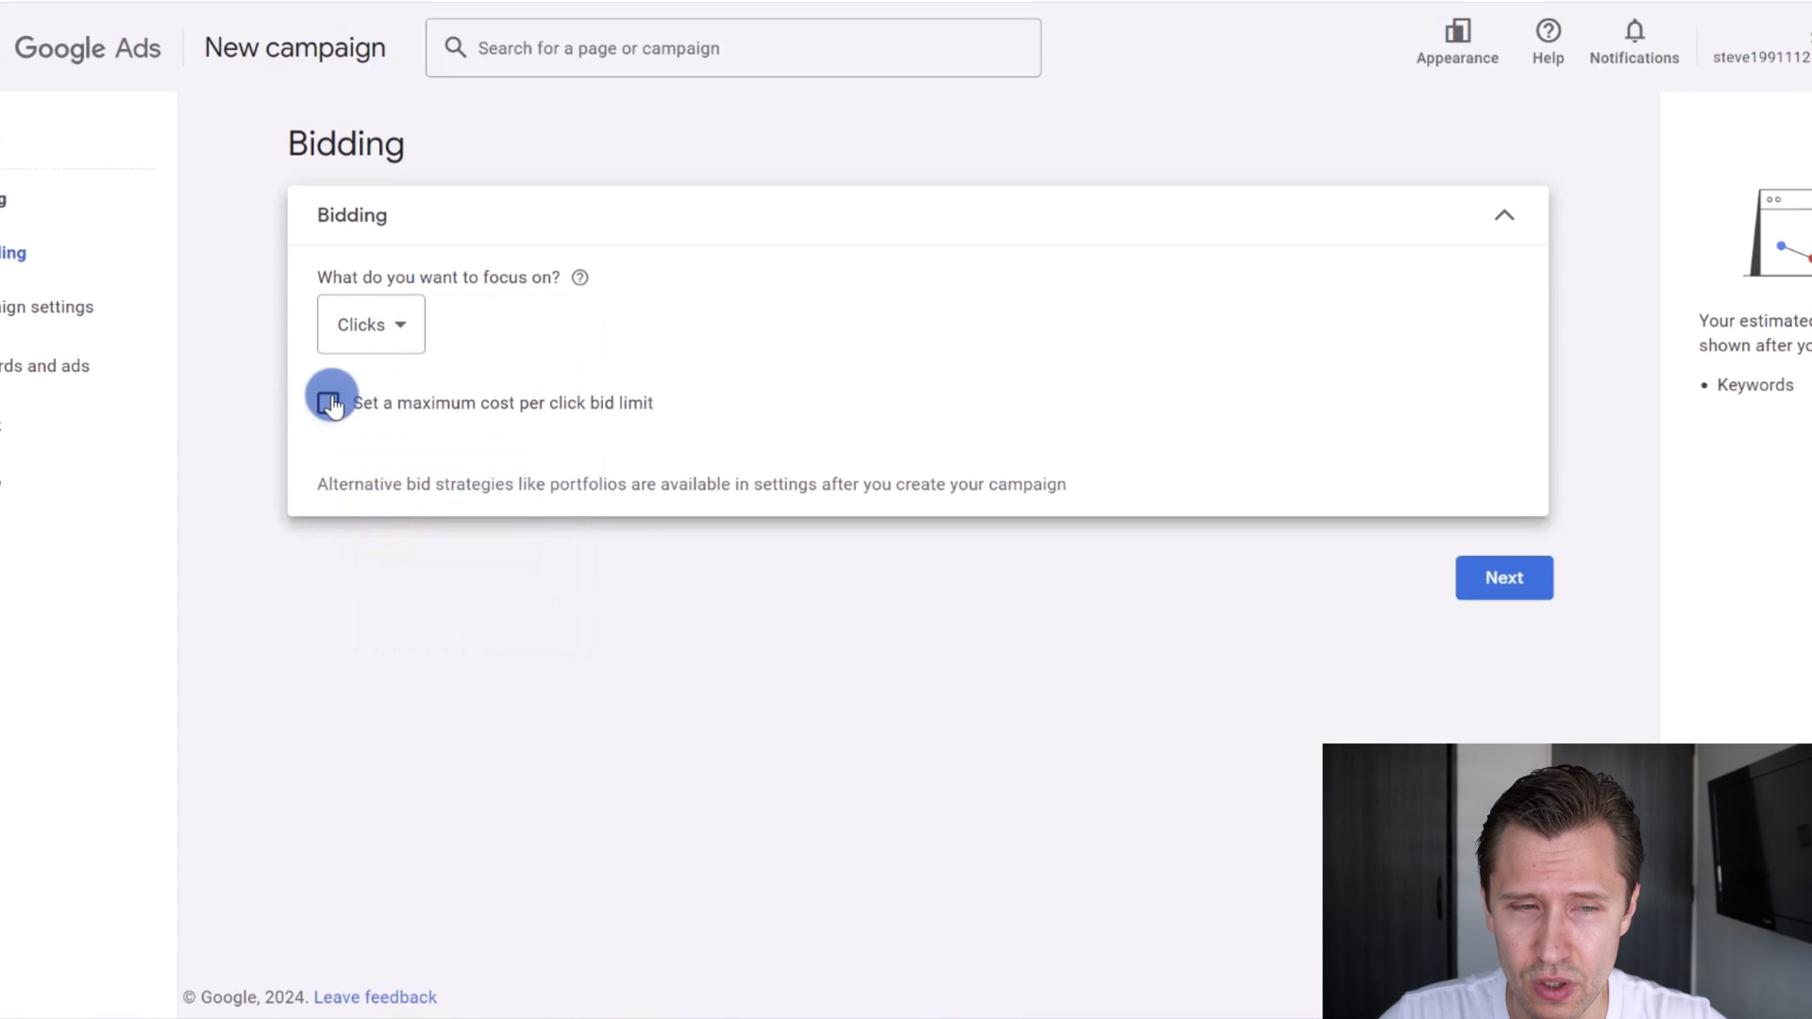
{"action": "left_click", "coordinate": [354, 419]}
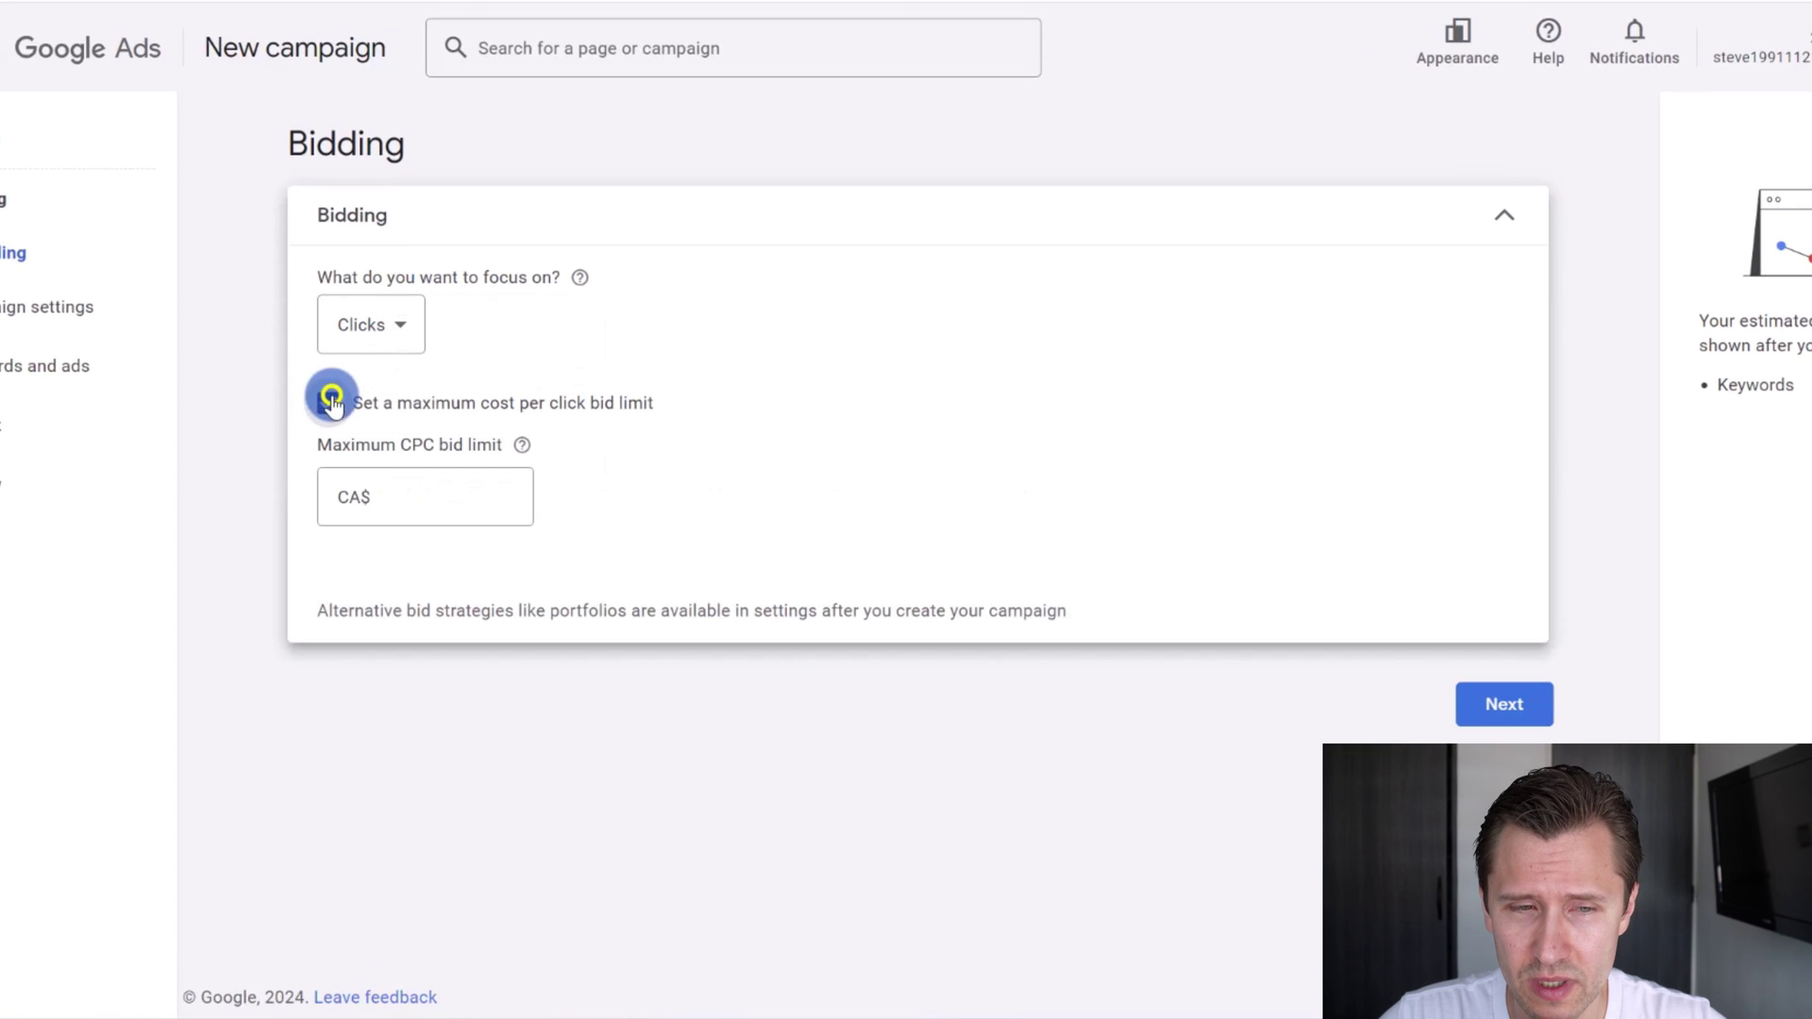
{"action": "left_click", "coordinate": [398, 508]}
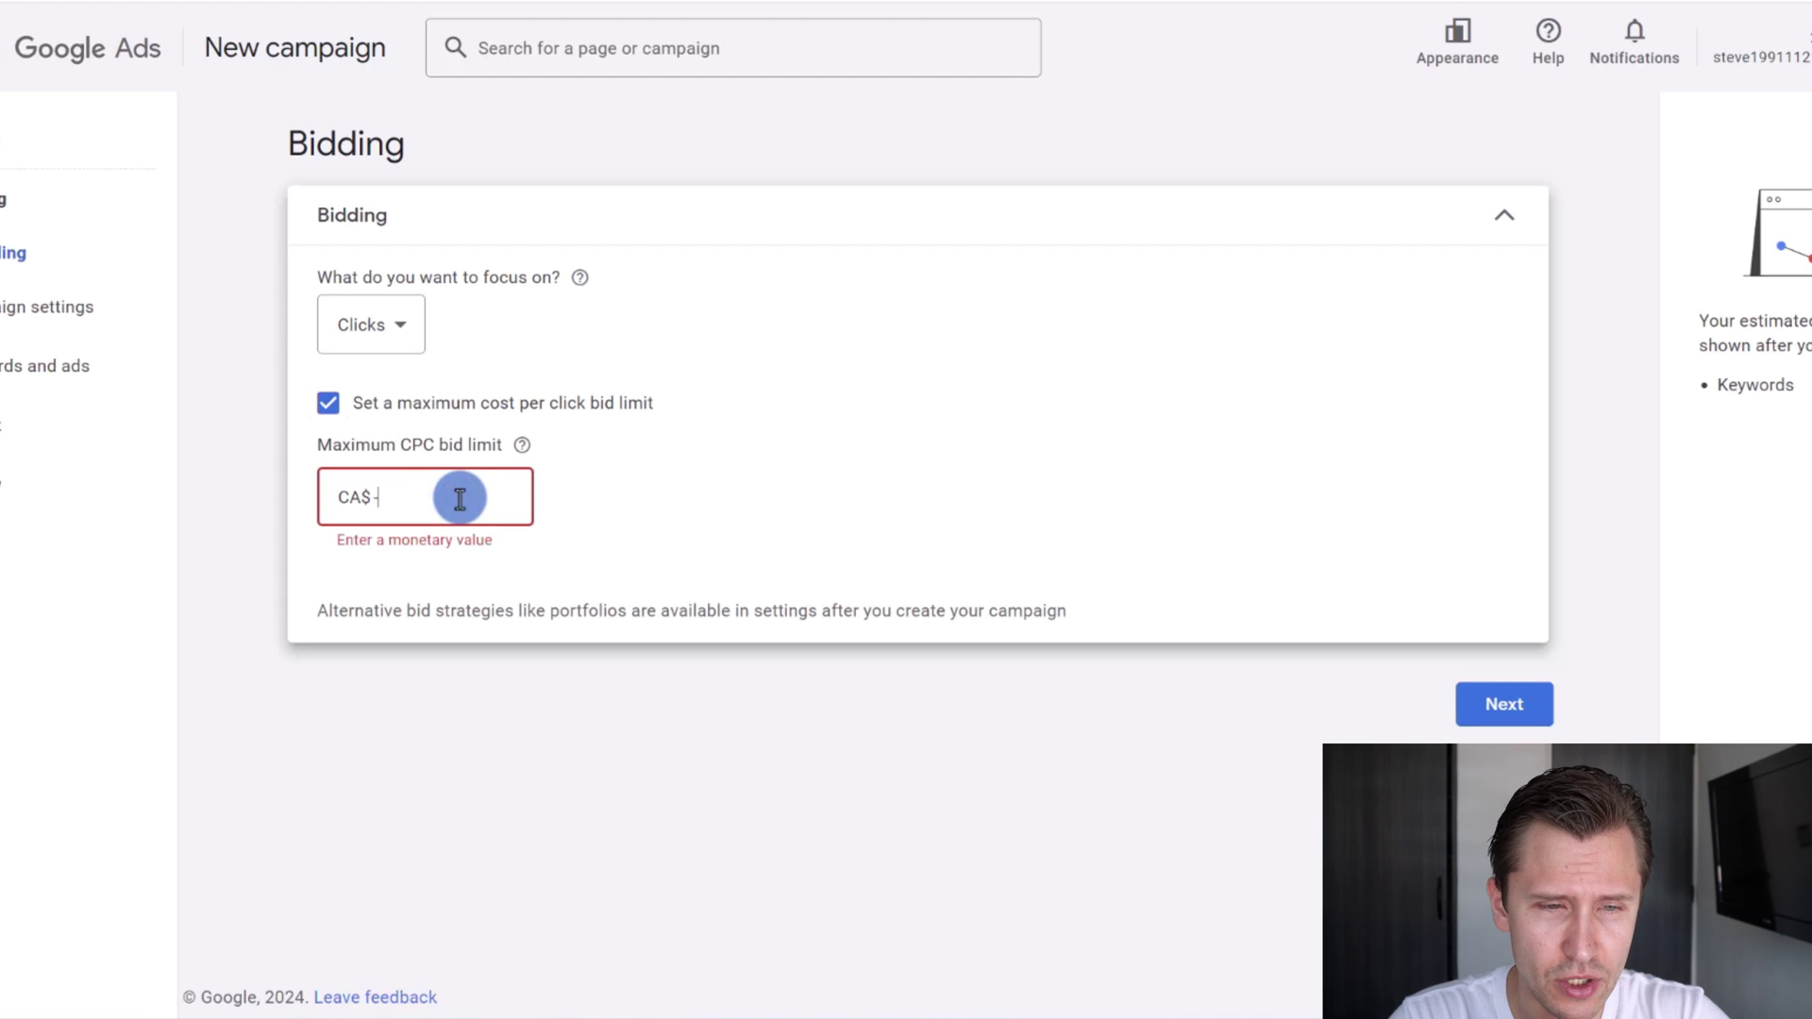
{"action": "type", "text": "0.15"}
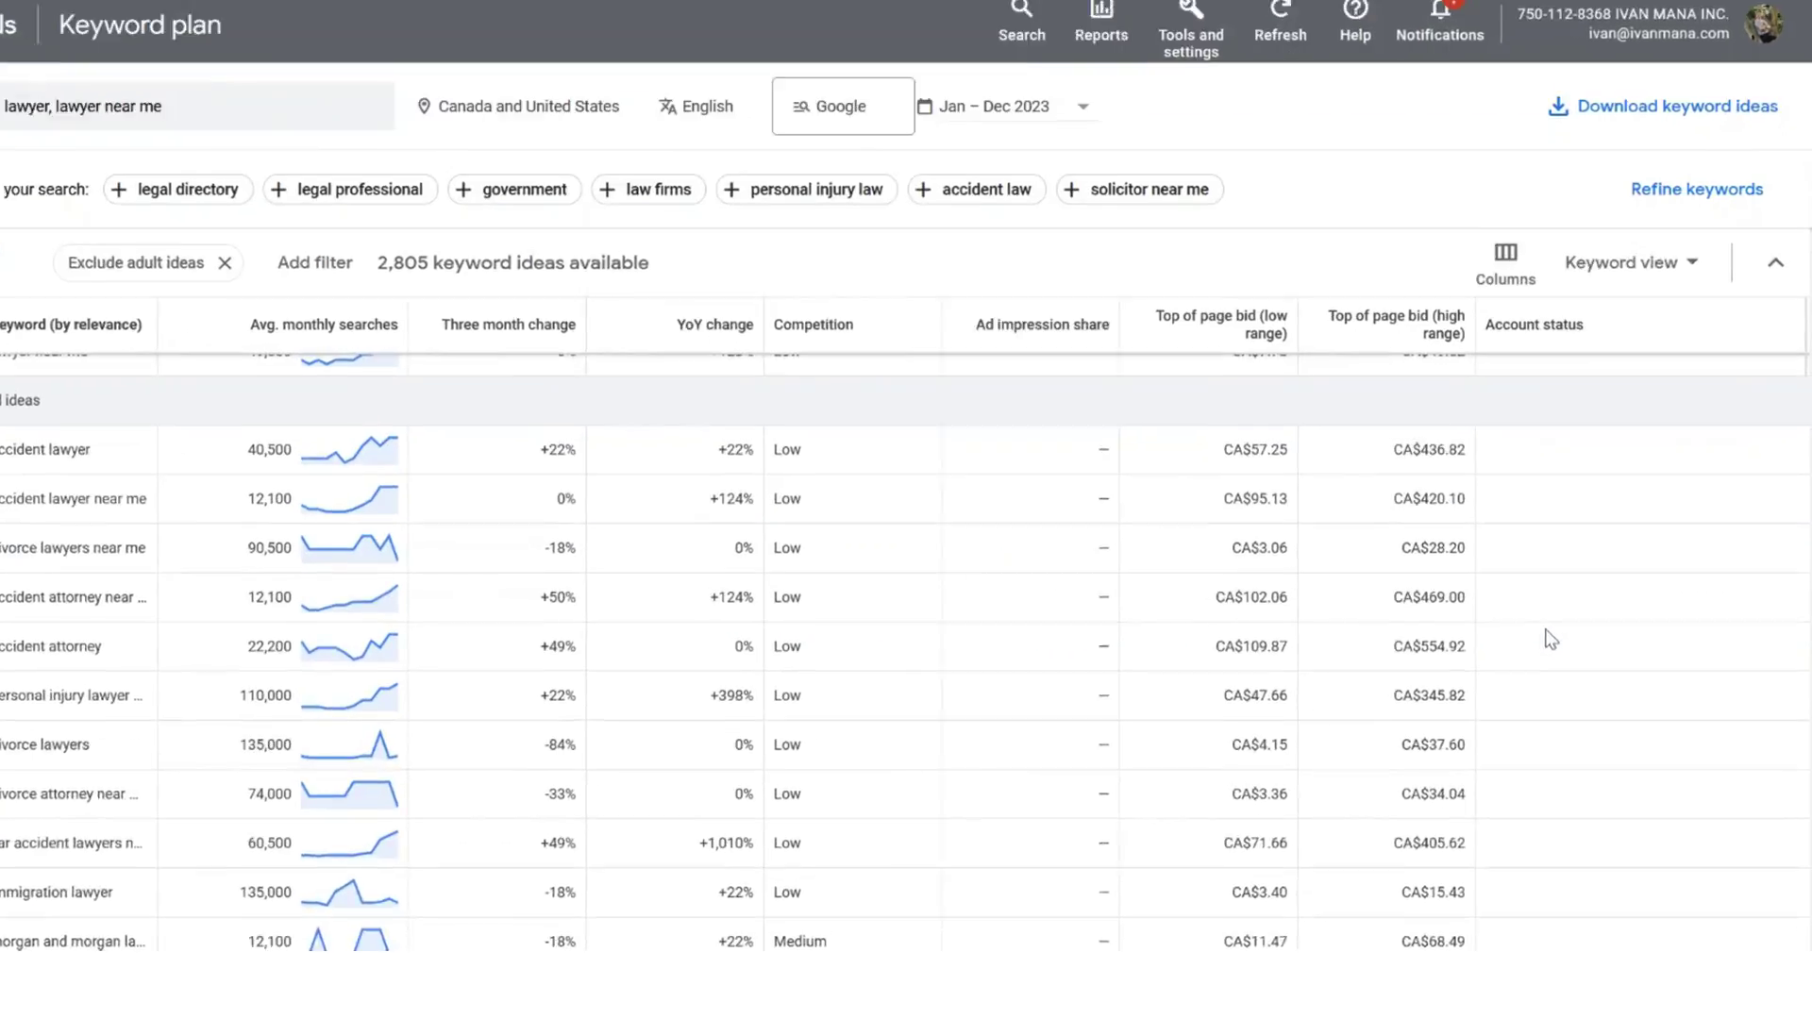
{"action": "scroll", "coordinate": [1430, 574], "scroll_direction": "down", "scroll_amount": 2}
{"action": "scroll", "coordinate": [1431, 574], "scroll_direction": "down", "scroll_amount": 2}
{"action": "scroll", "coordinate": [1416, 571], "scroll_direction": "down", "scroll_amount": 3}
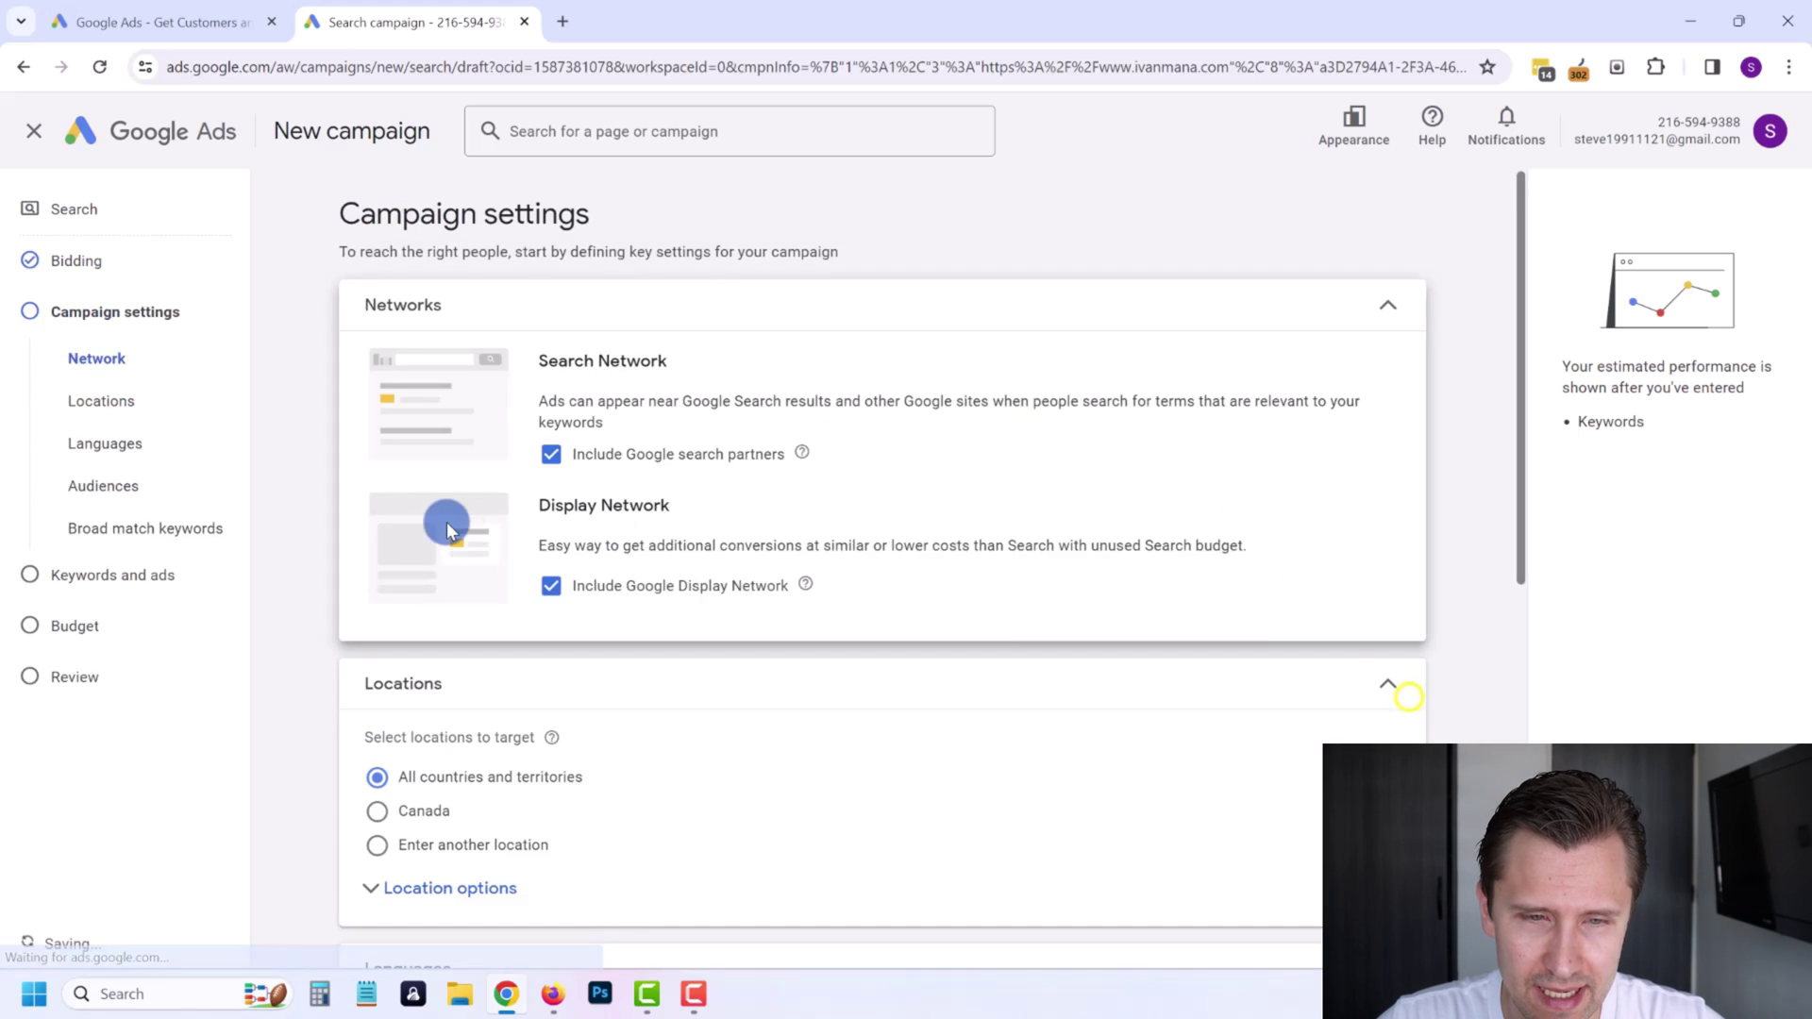
Exclude Google search partners and the Google Display Network from the campaign's networks.
{"action": "left_click", "coordinate": [555, 600]}
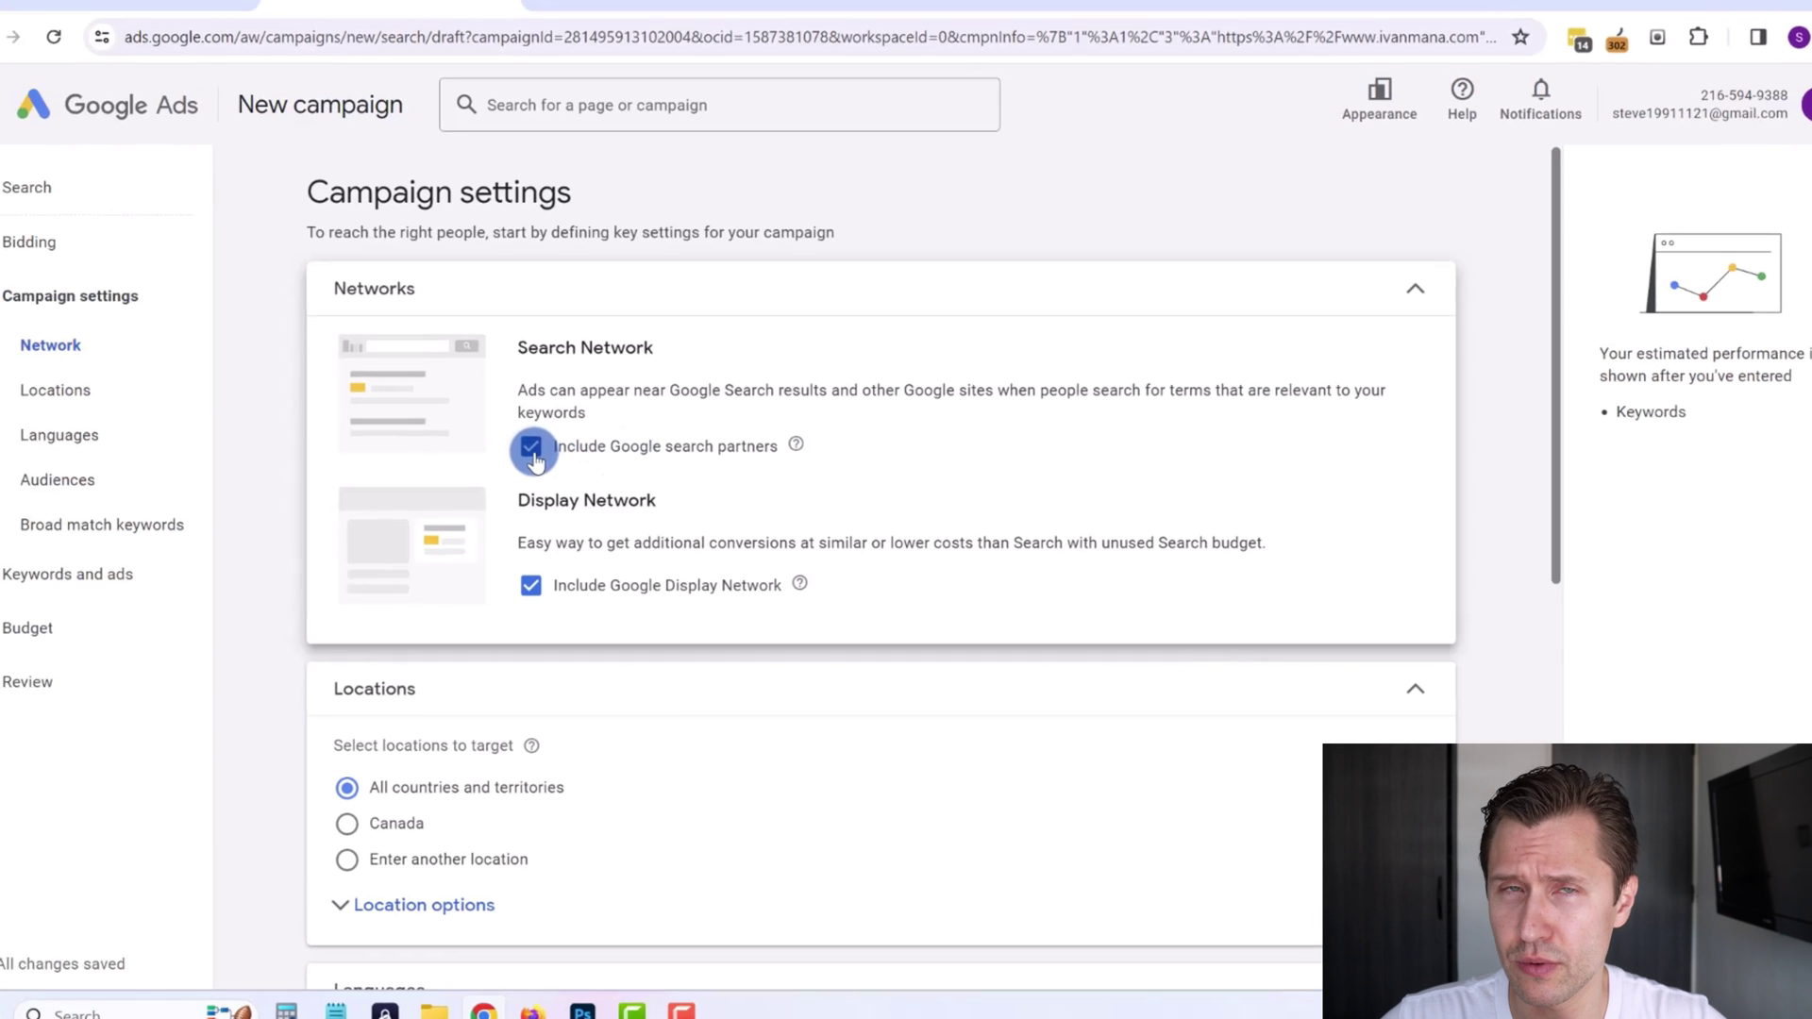
{"action": "left_click", "coordinate": [486, 430]}
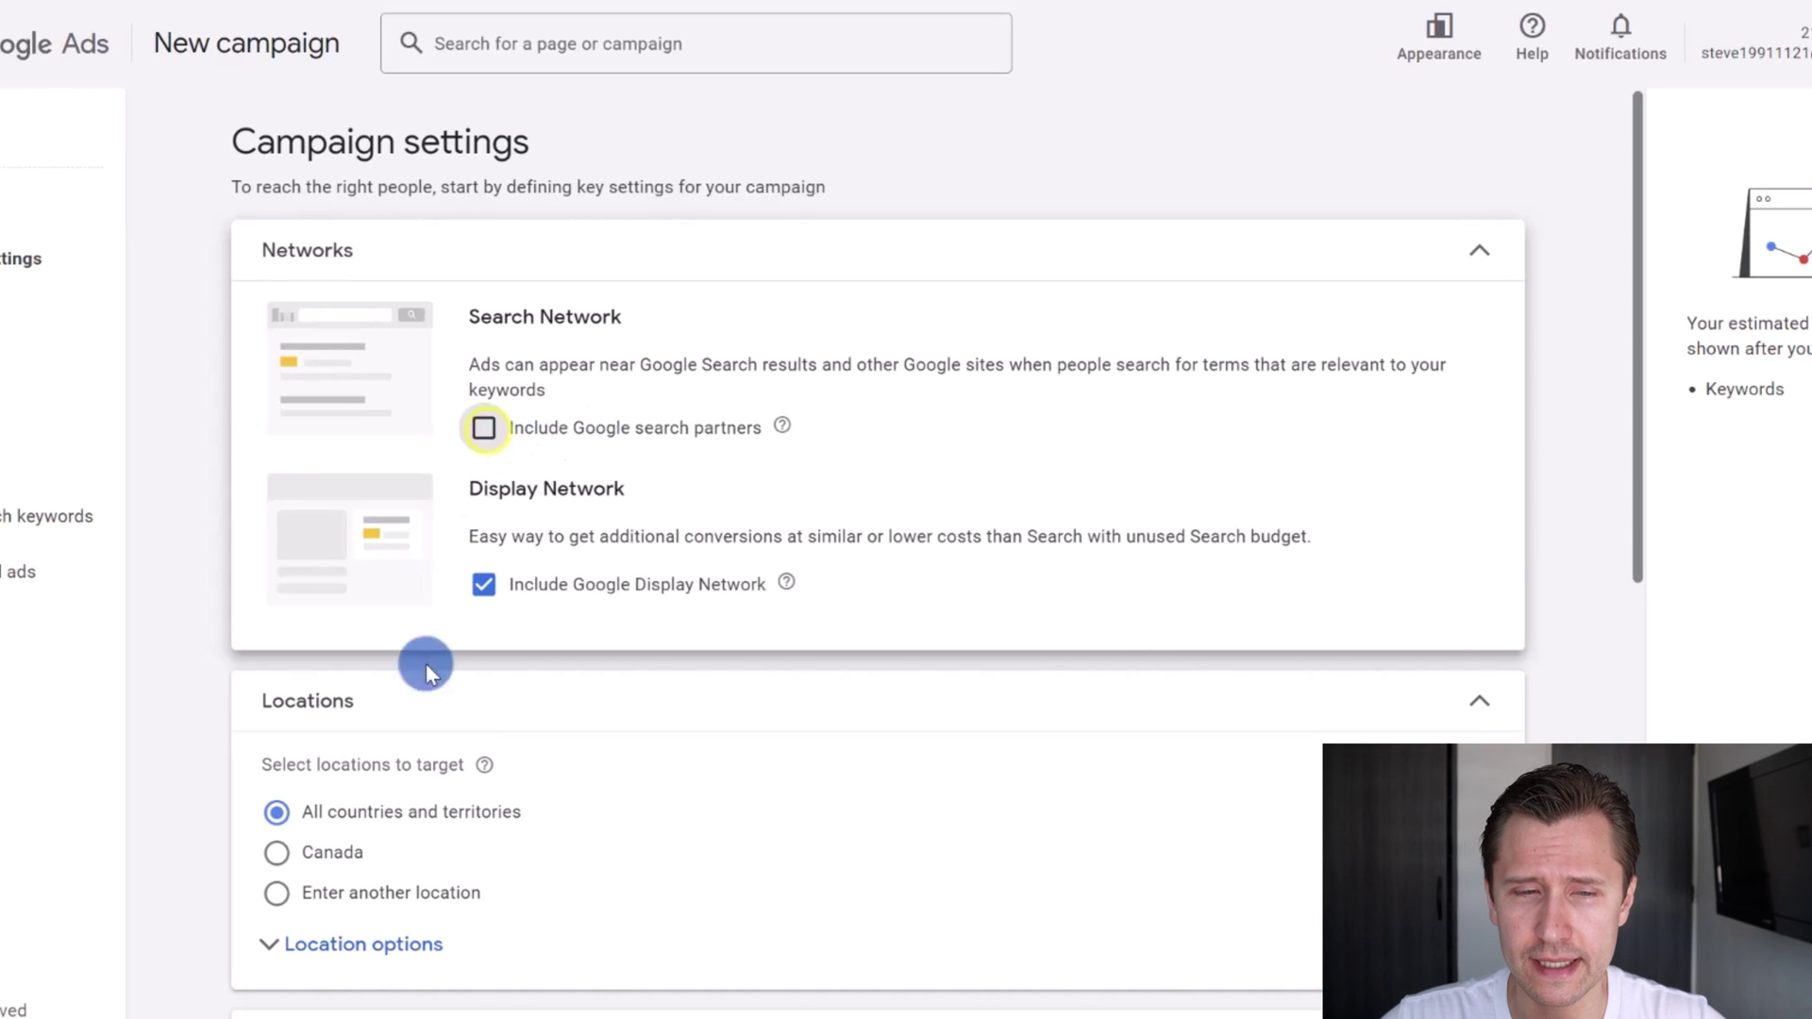
{"action": "left_click_drag", "start_coordinate": [483, 534], "coordinate": [1122, 535]}
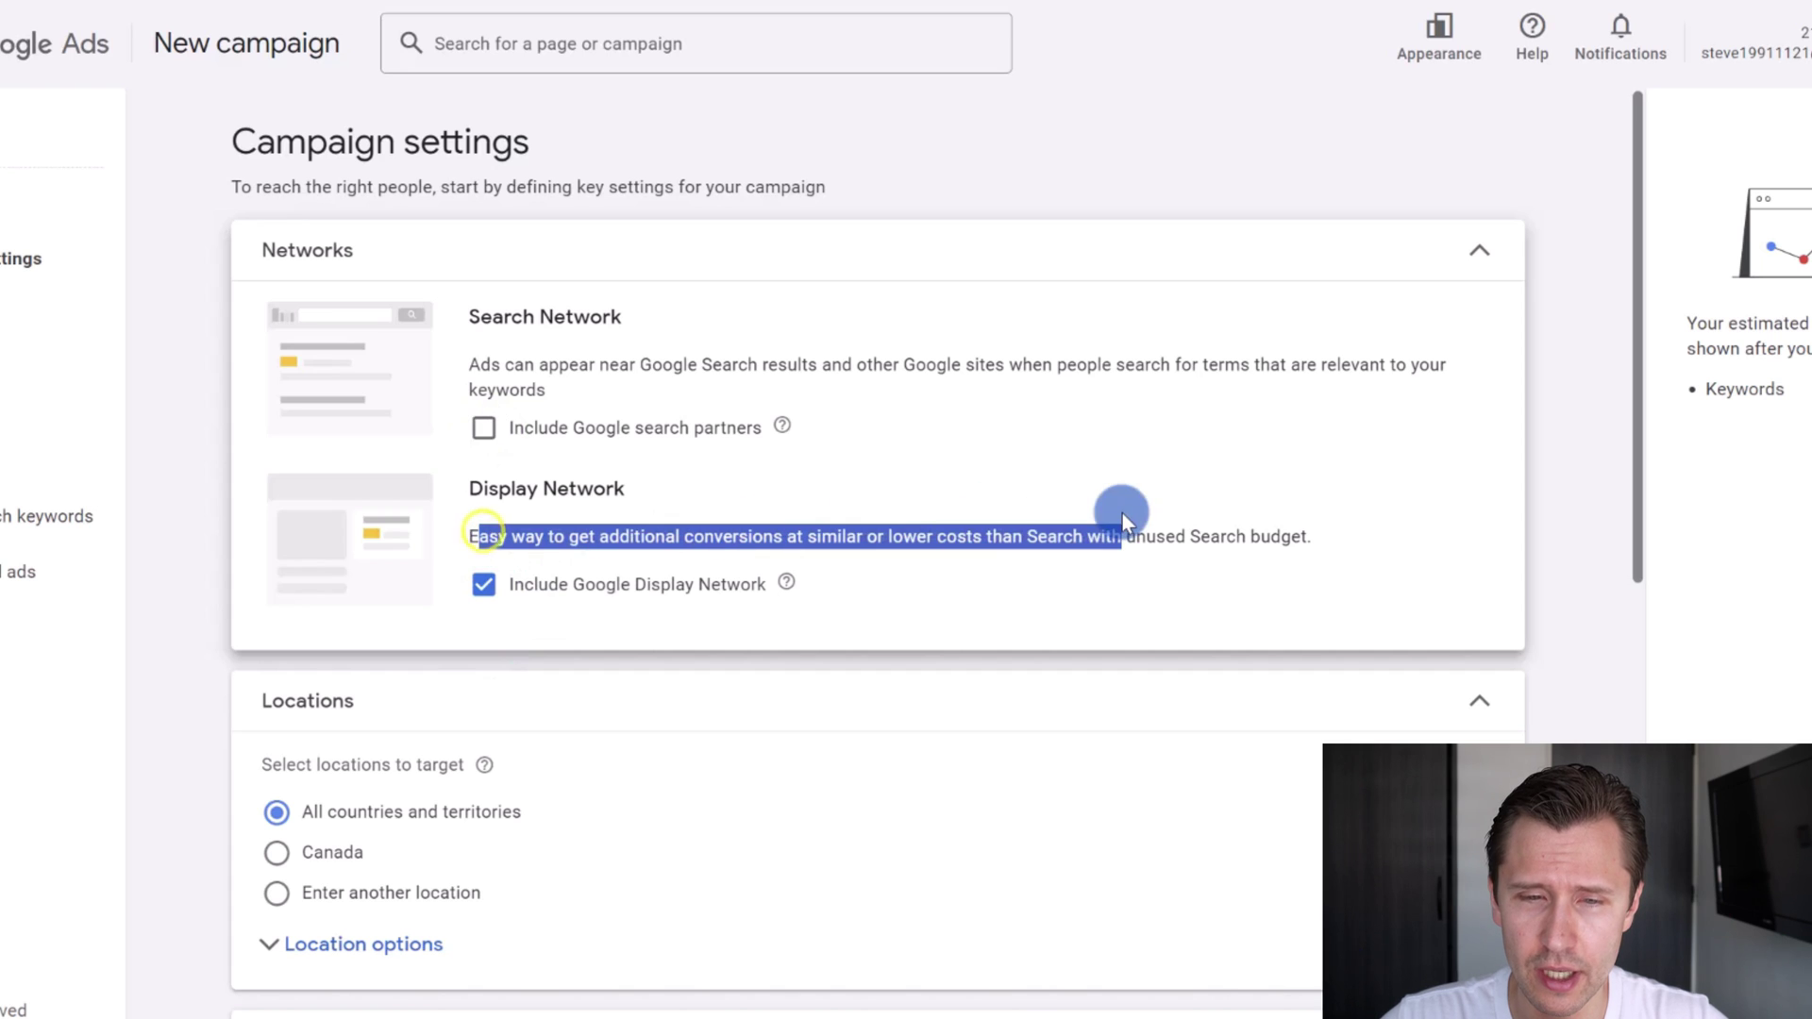
{"action": "left_click", "coordinate": [483, 584]}
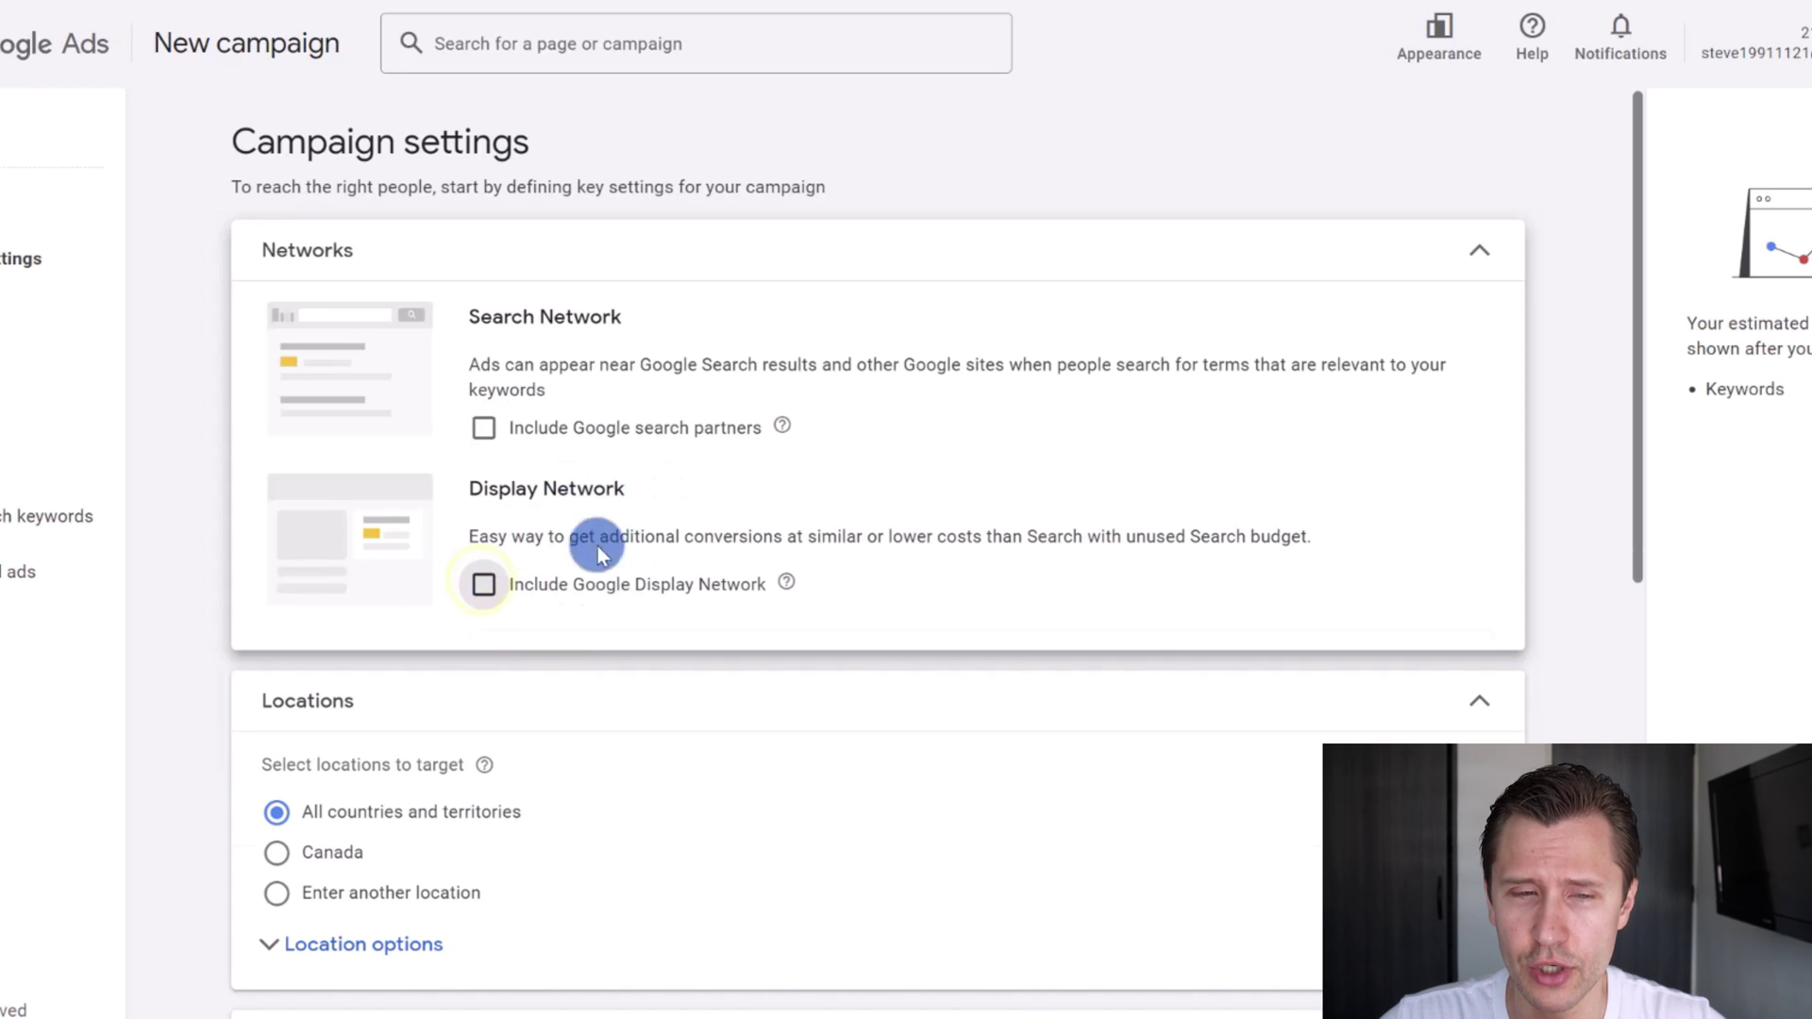
{"action": "mouse_move", "coordinate": [519, 535]}
{"action": "left_mouse_down"}
{"action": "mouse_move", "coordinate": [946, 535]}
{"action": "mouse_move", "coordinate": [1043, 490]}
{"action": "mouse_move", "coordinate": [1132, 528]}
{"action": "left_mouse_up"}
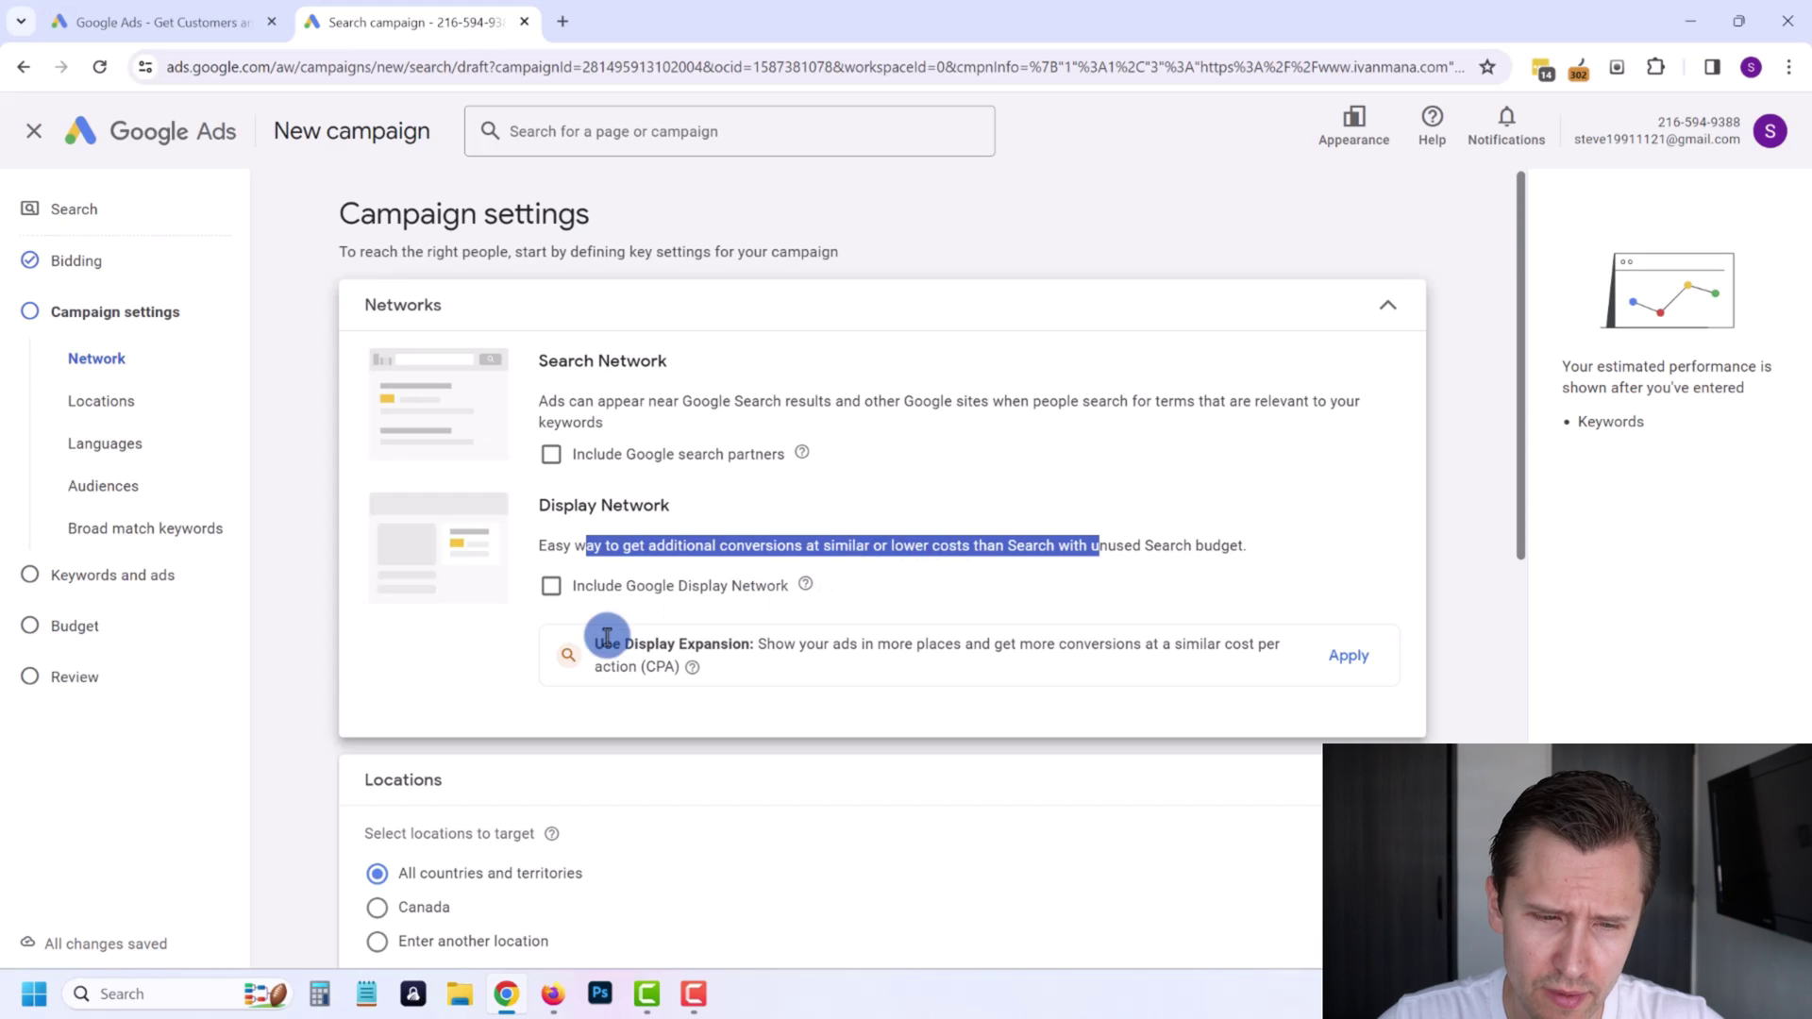
{"action": "scroll", "coordinate": [606, 624], "scroll_direction": "down", "scroll_amount": 2}
{"action": "scroll", "coordinate": [412, 645], "scroll_direction": "down", "scroll_amount": 1}
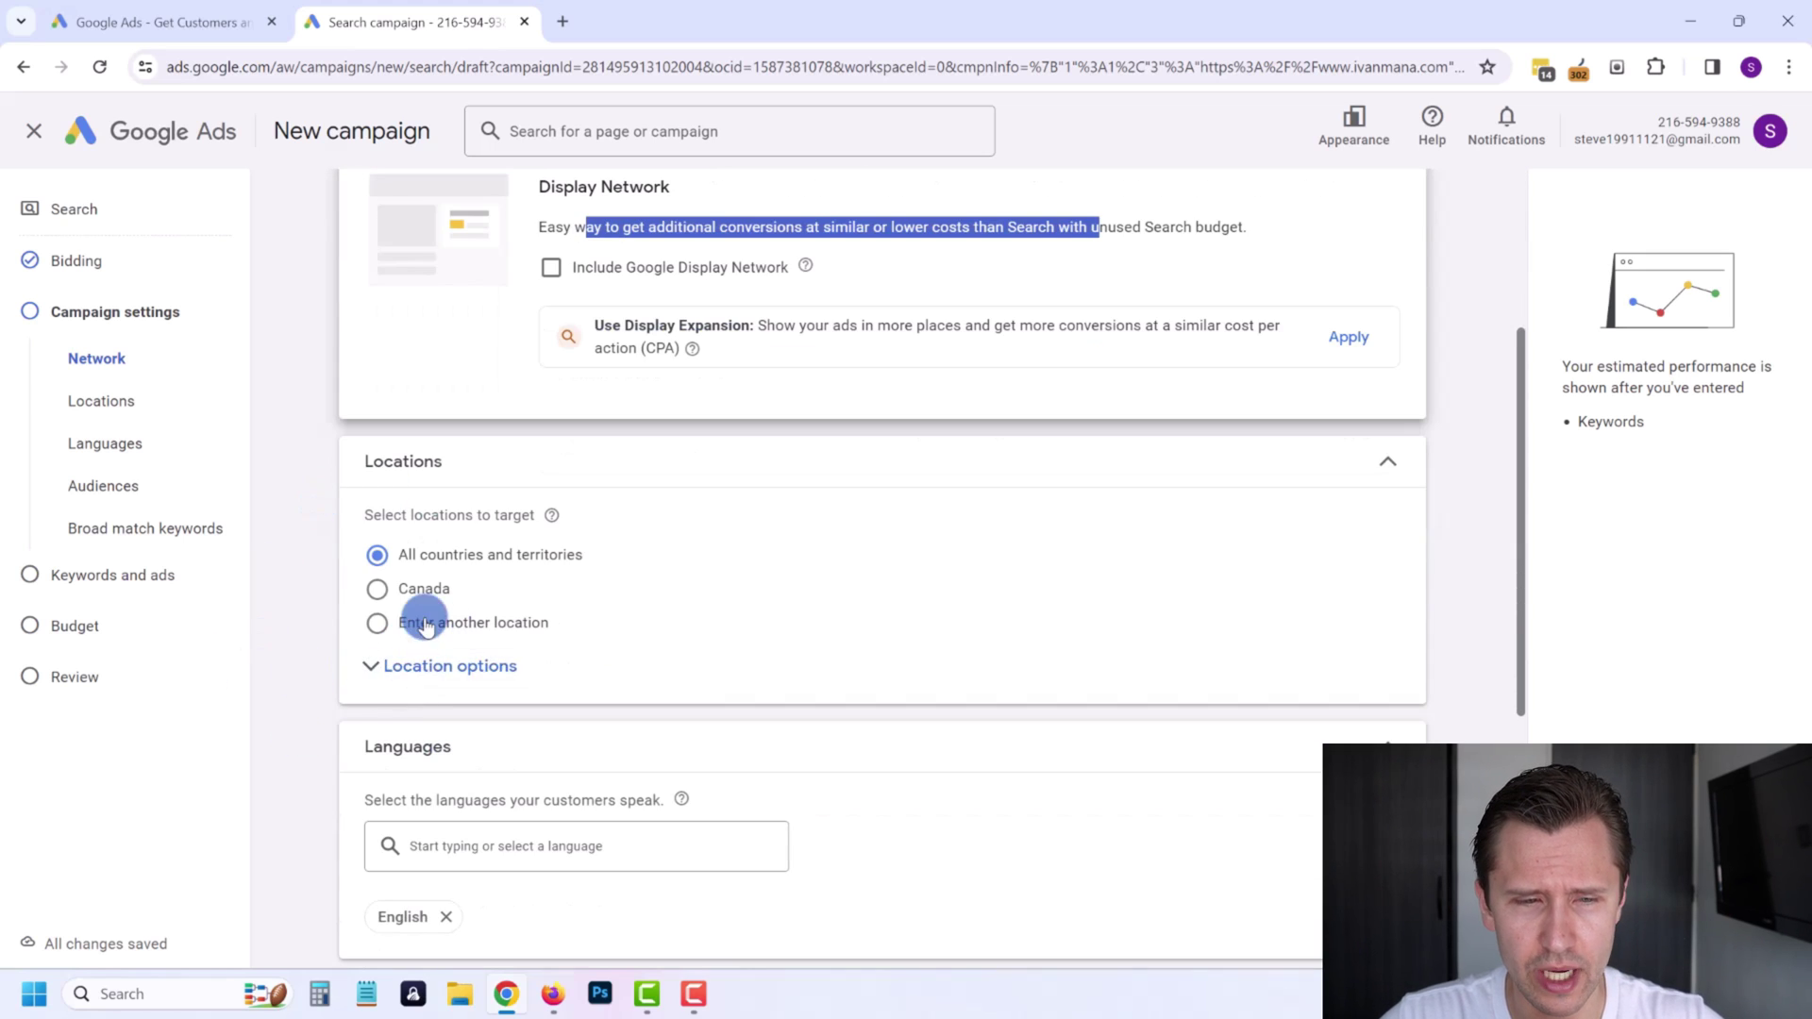
Add United States and Canada as the targeted locations.
{"action": "left_click", "coordinate": [425, 624]}
{"action": "left_click", "coordinate": [533, 680]}
{"action": "type", "text": "UNITE"}
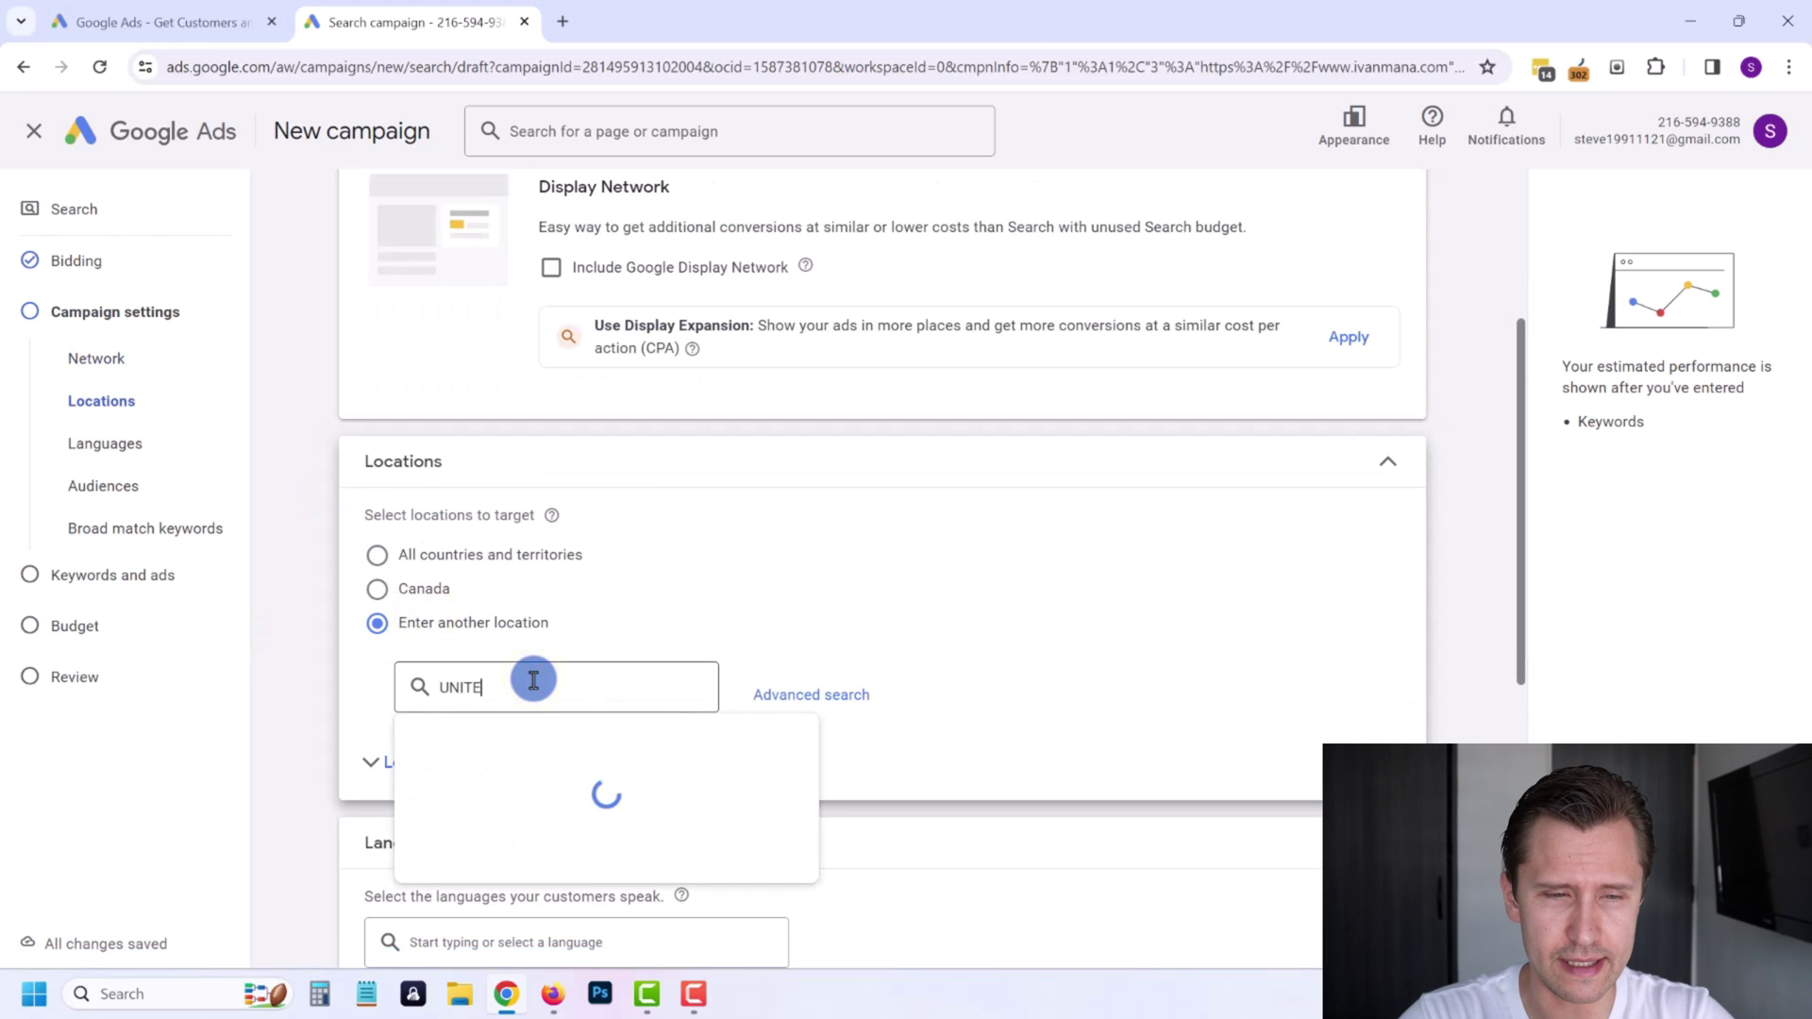
{"action": "type", "text": "D STATES"}
{"action": "key", "text": "Return"}
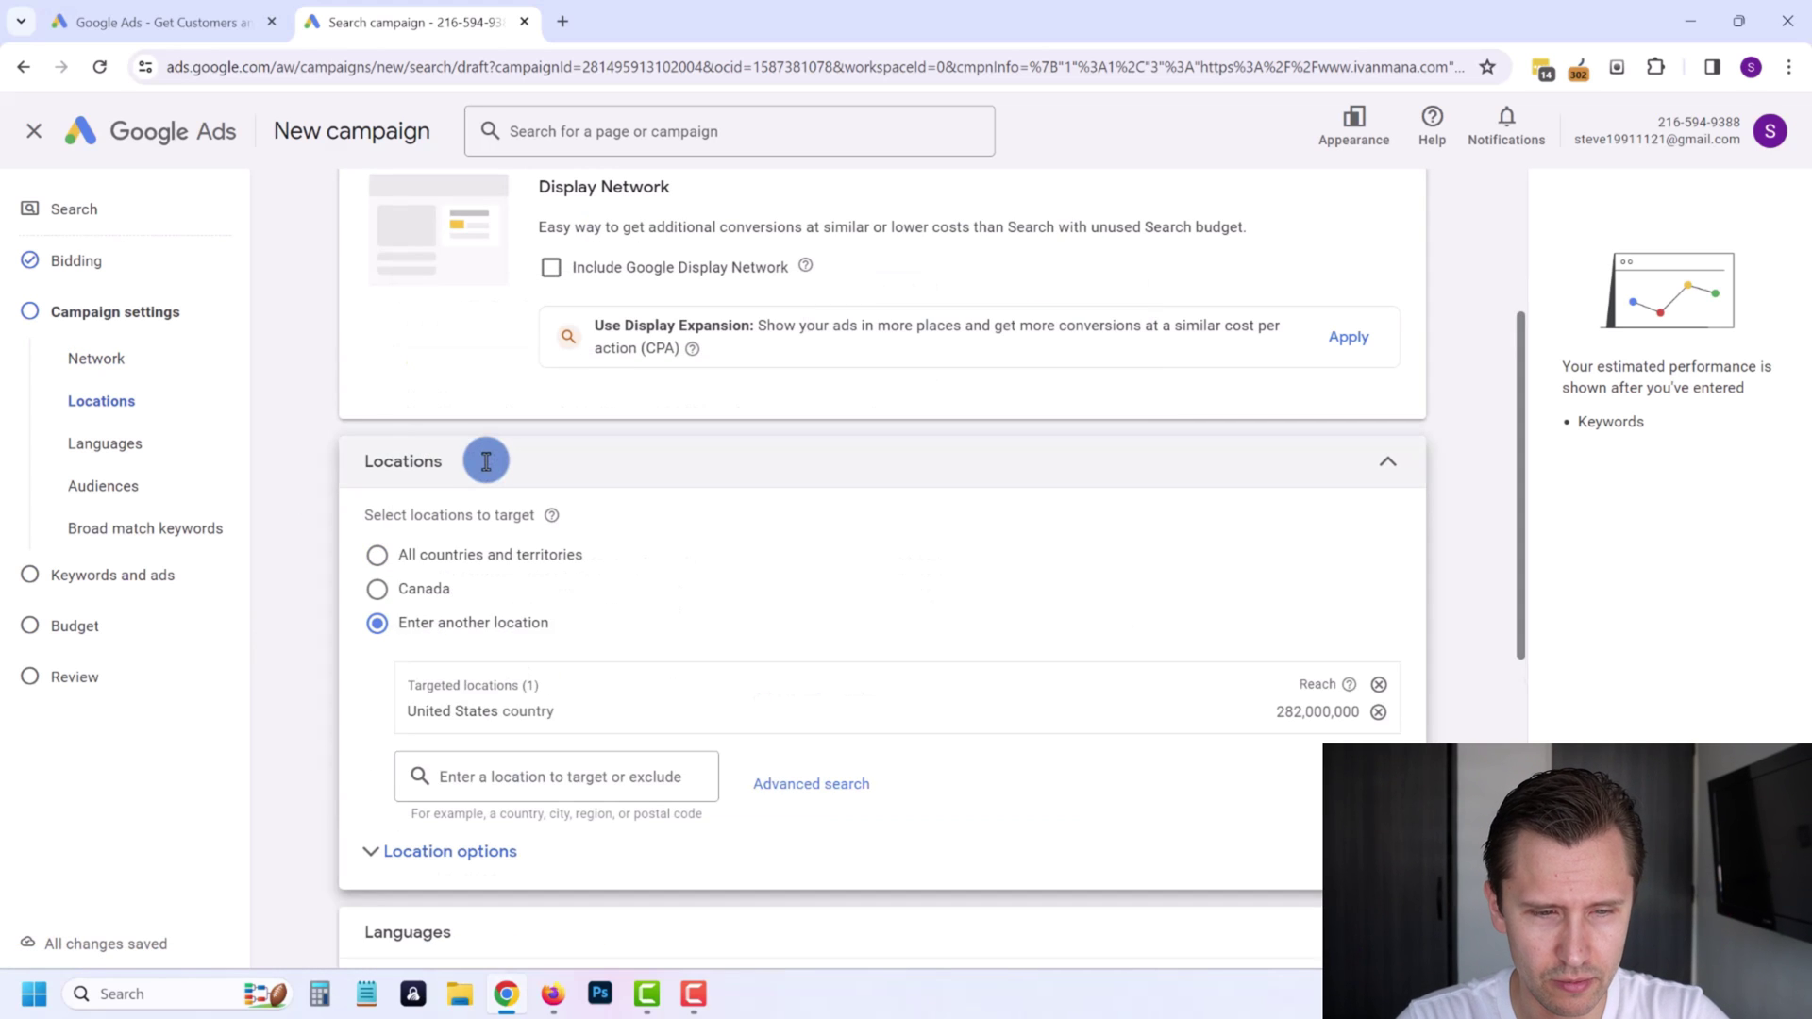
{"action": "type", "text": "canada"}
{"action": "key", "text": "Return"}
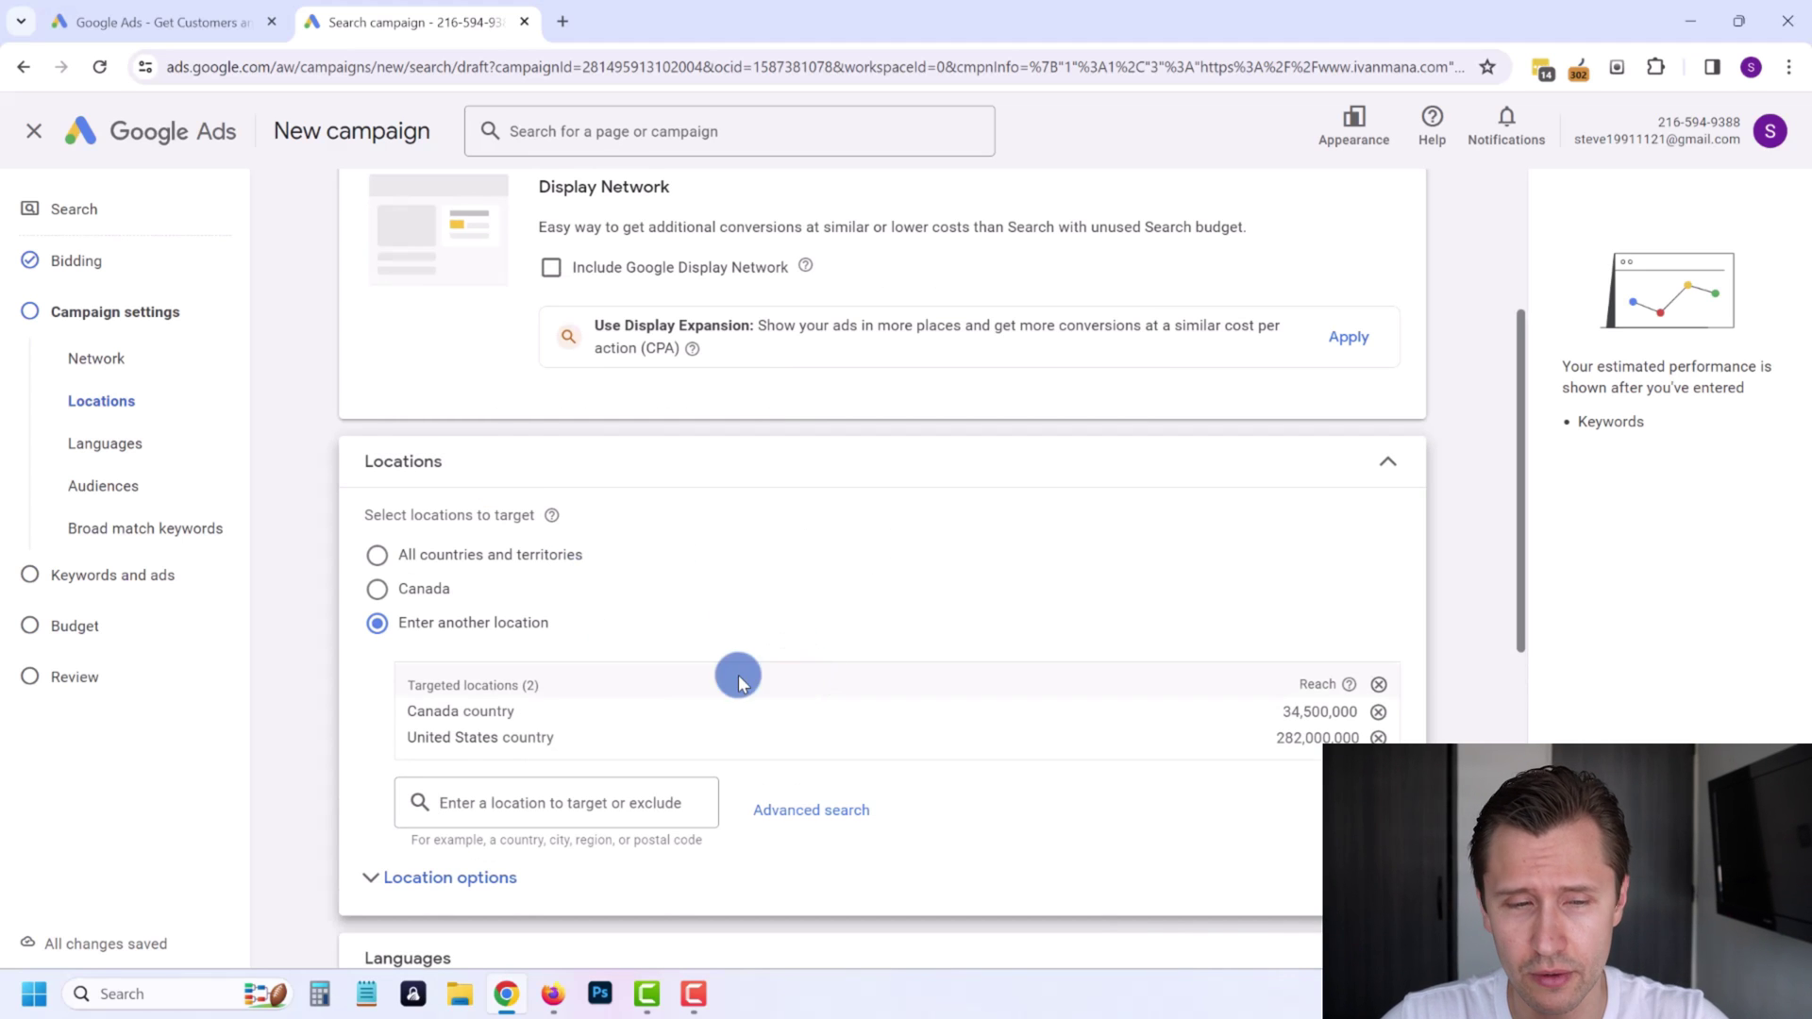
{"action": "scroll", "coordinate": [739, 681], "scroll_direction": "down", "scroll_amount": 1}
Set location options to target only people present in those locations.
{"action": "left_click", "coordinate": [457, 791]}
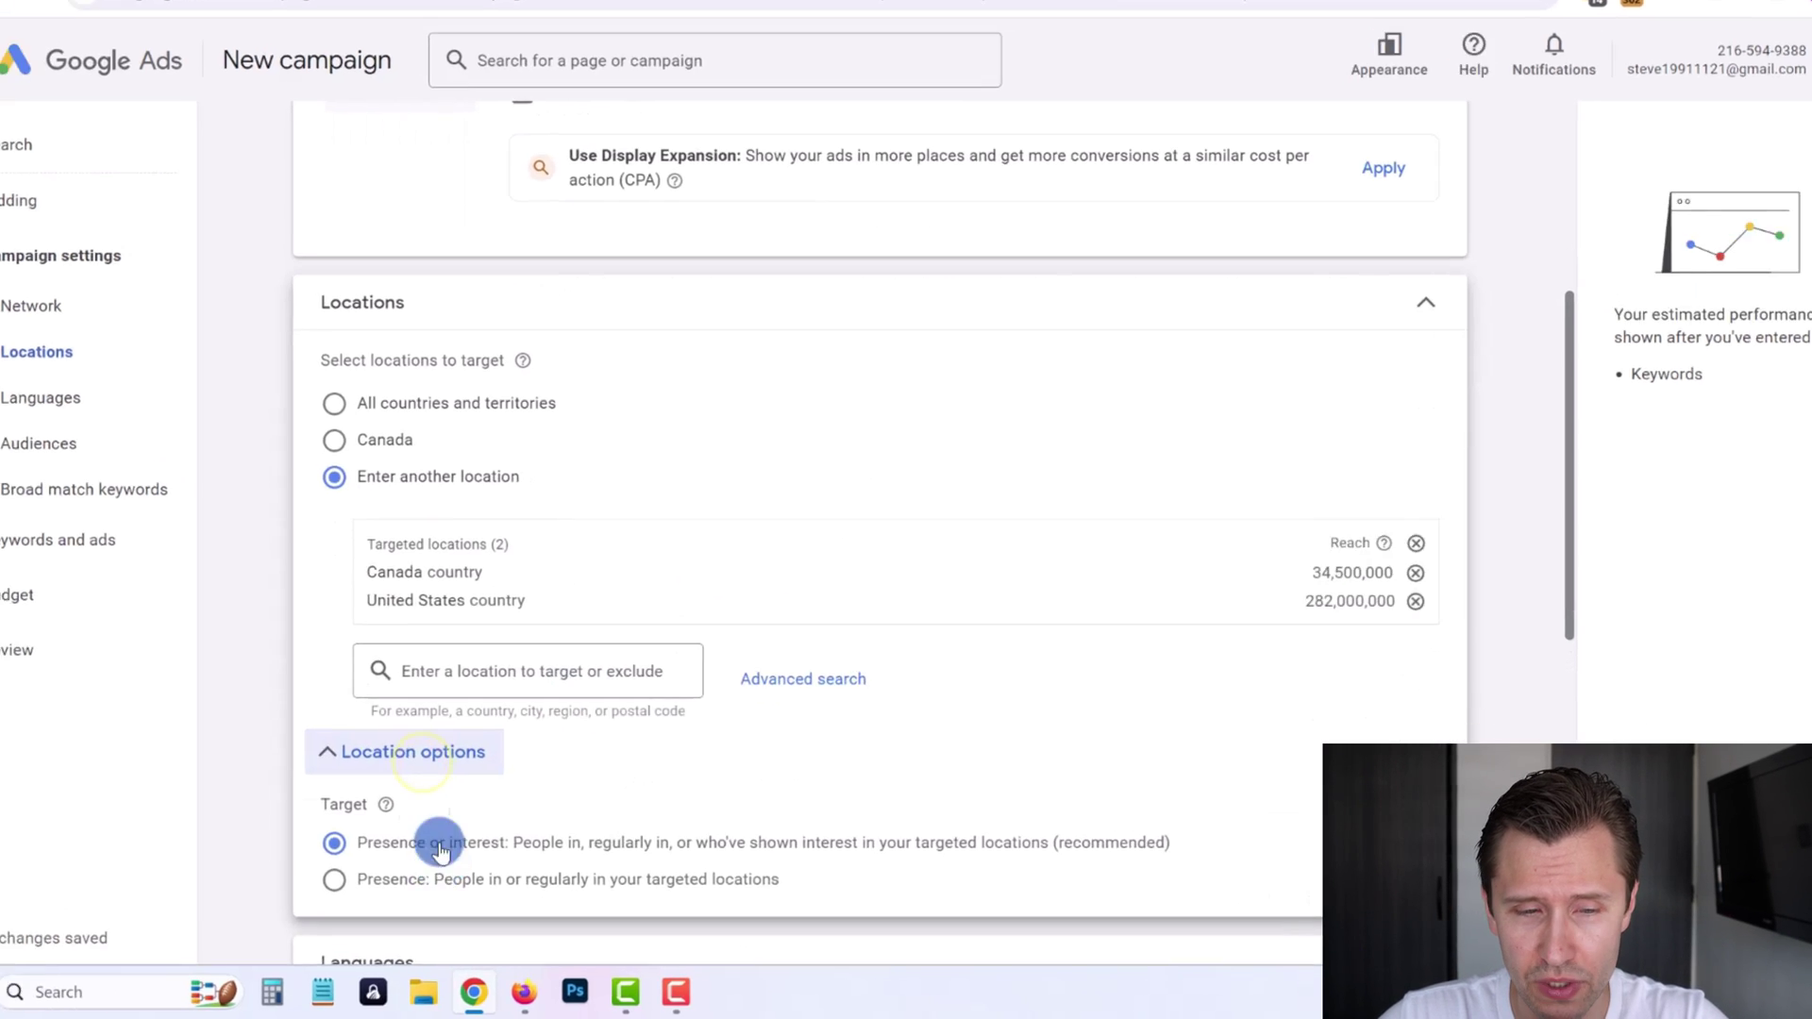
{"action": "left_click", "coordinate": [337, 871]}
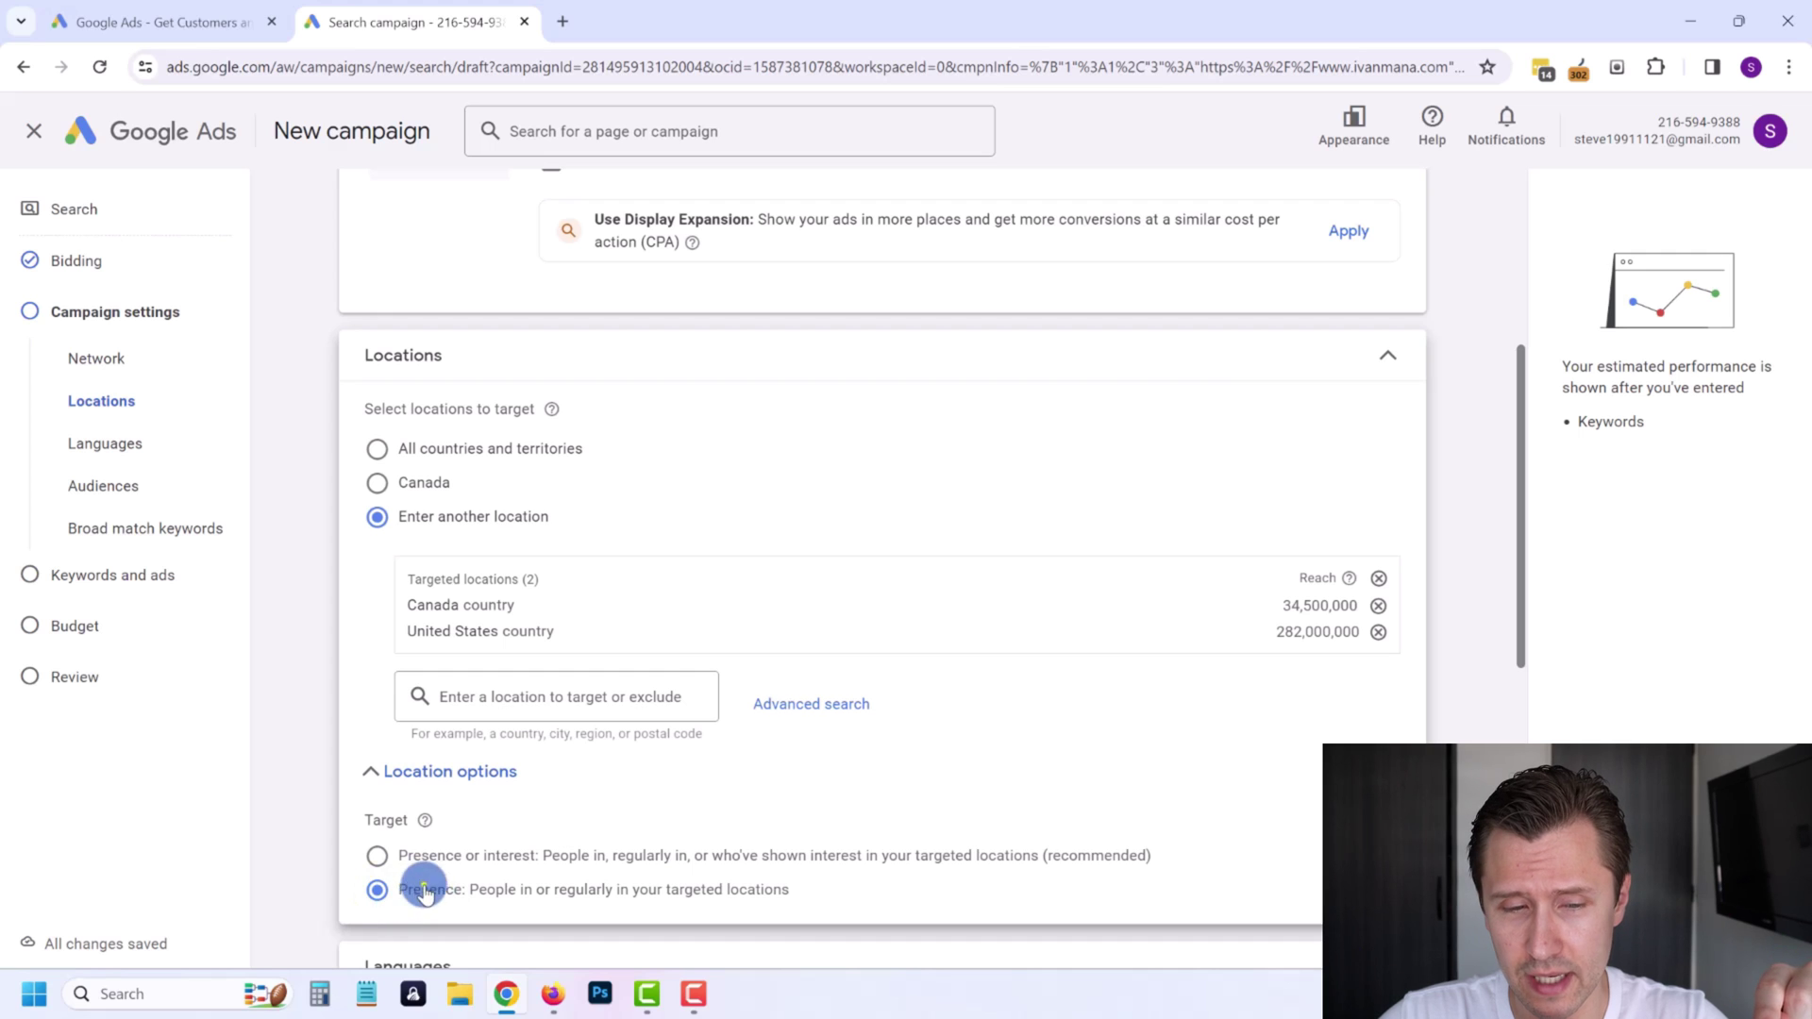
{"action": "mouse_move", "coordinate": [646, 873]}
{"action": "left_mouse_down"}
{"action": "mouse_move", "coordinate": [408, 890]}
{"action": "mouse_move", "coordinate": [917, 867]}
{"action": "left_mouse_up"}
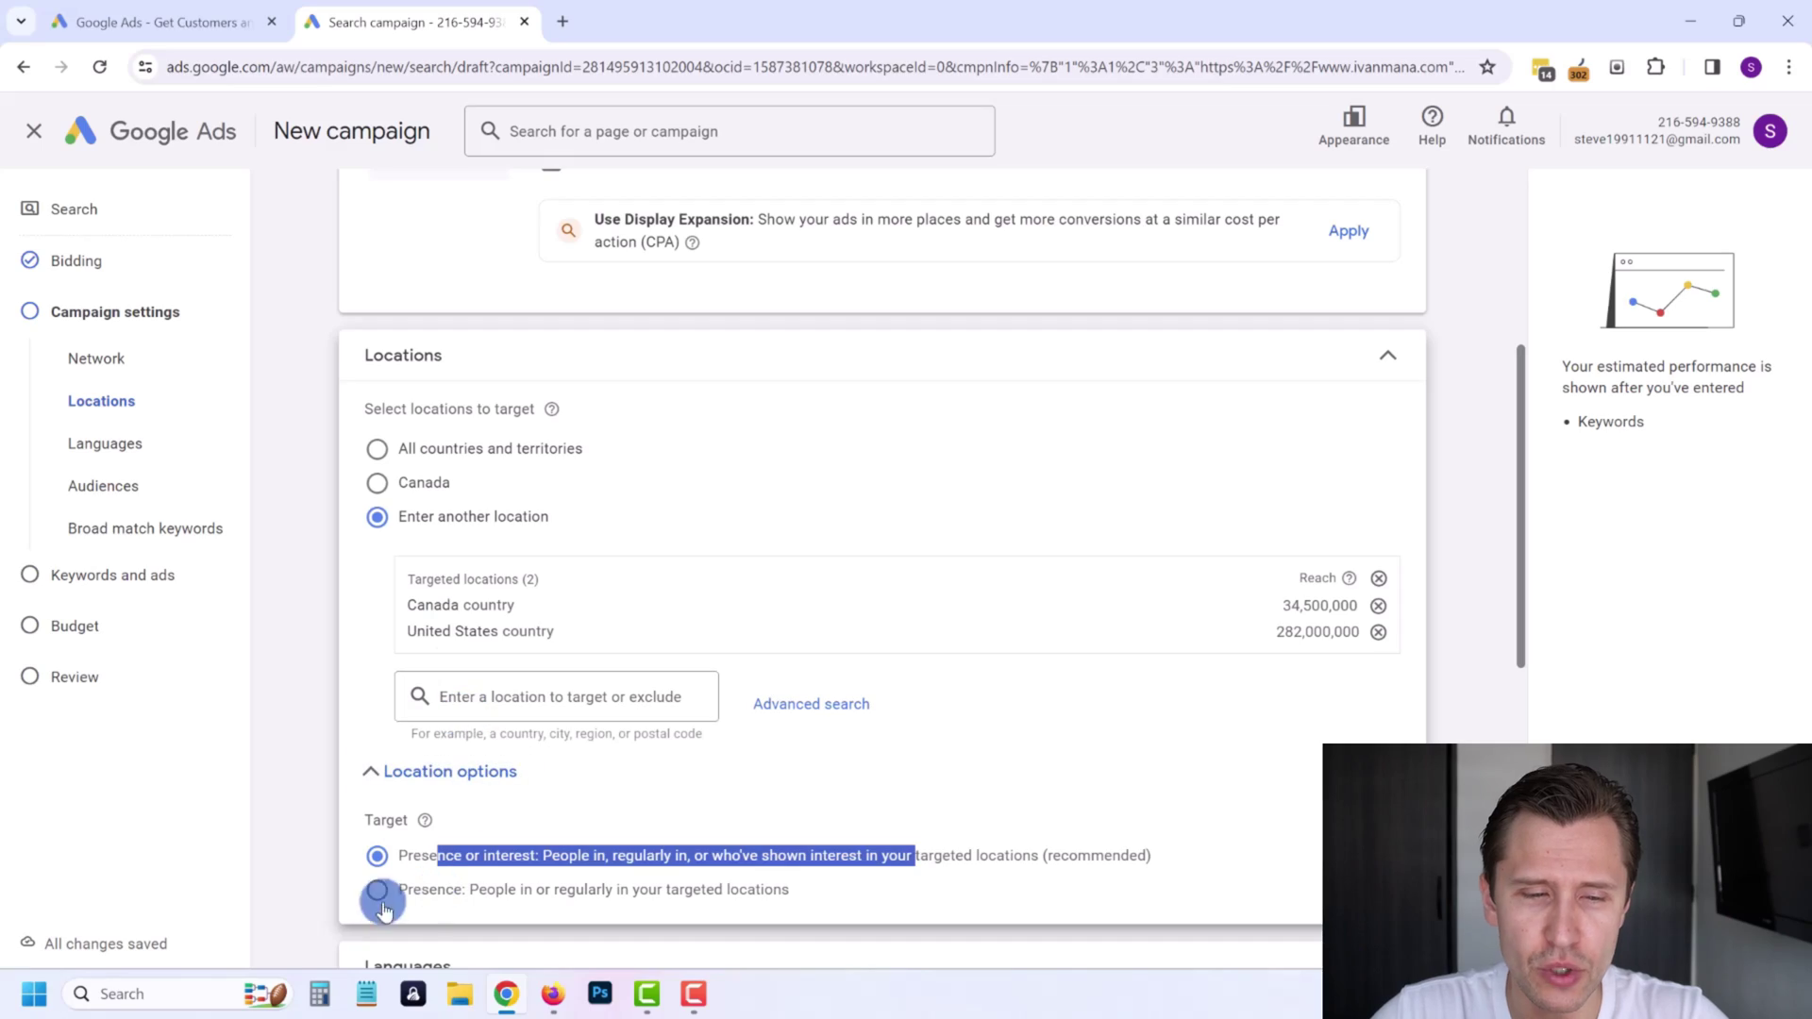
{"action": "left_click", "coordinate": [377, 895]}
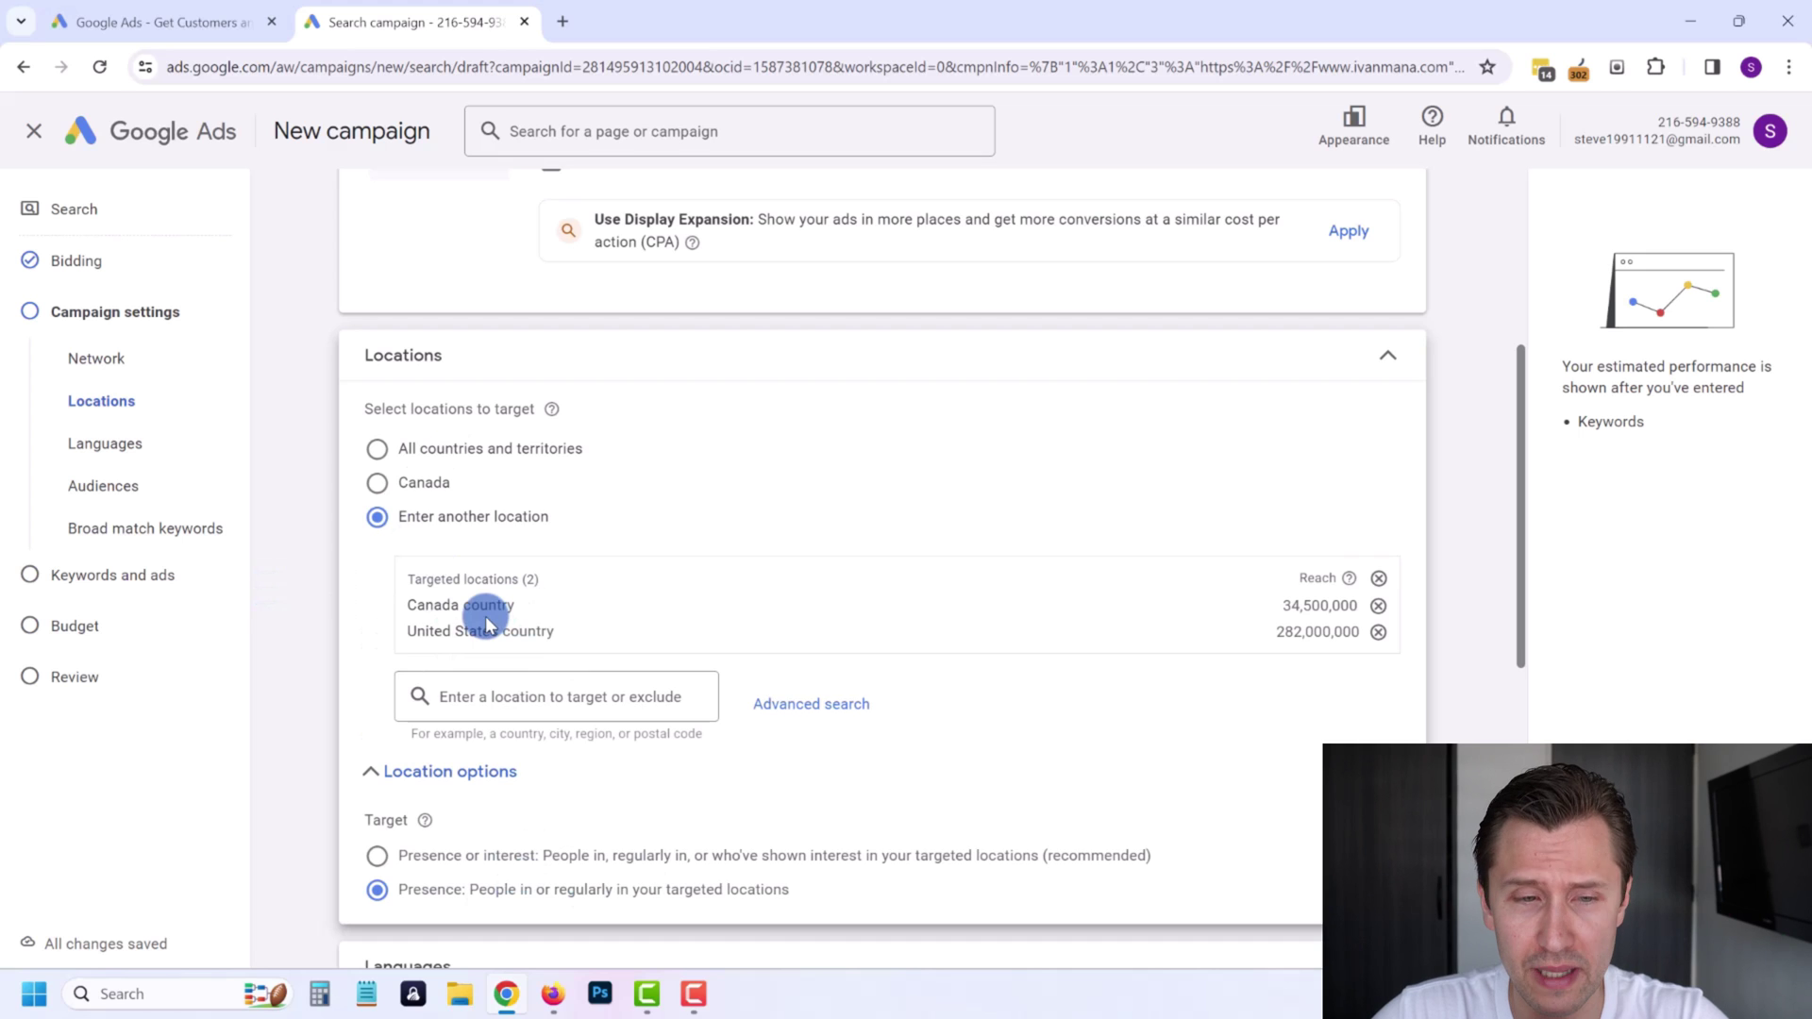
{"action": "scroll", "coordinate": [487, 624], "scroll_direction": "down", "scroll_amount": 2}
{"action": "scroll", "coordinate": [486, 615], "scroll_direction": "down", "scroll_amount": 2}
{"action": "scroll", "coordinate": [397, 607], "scroll_direction": "down", "scroll_amount": 1}
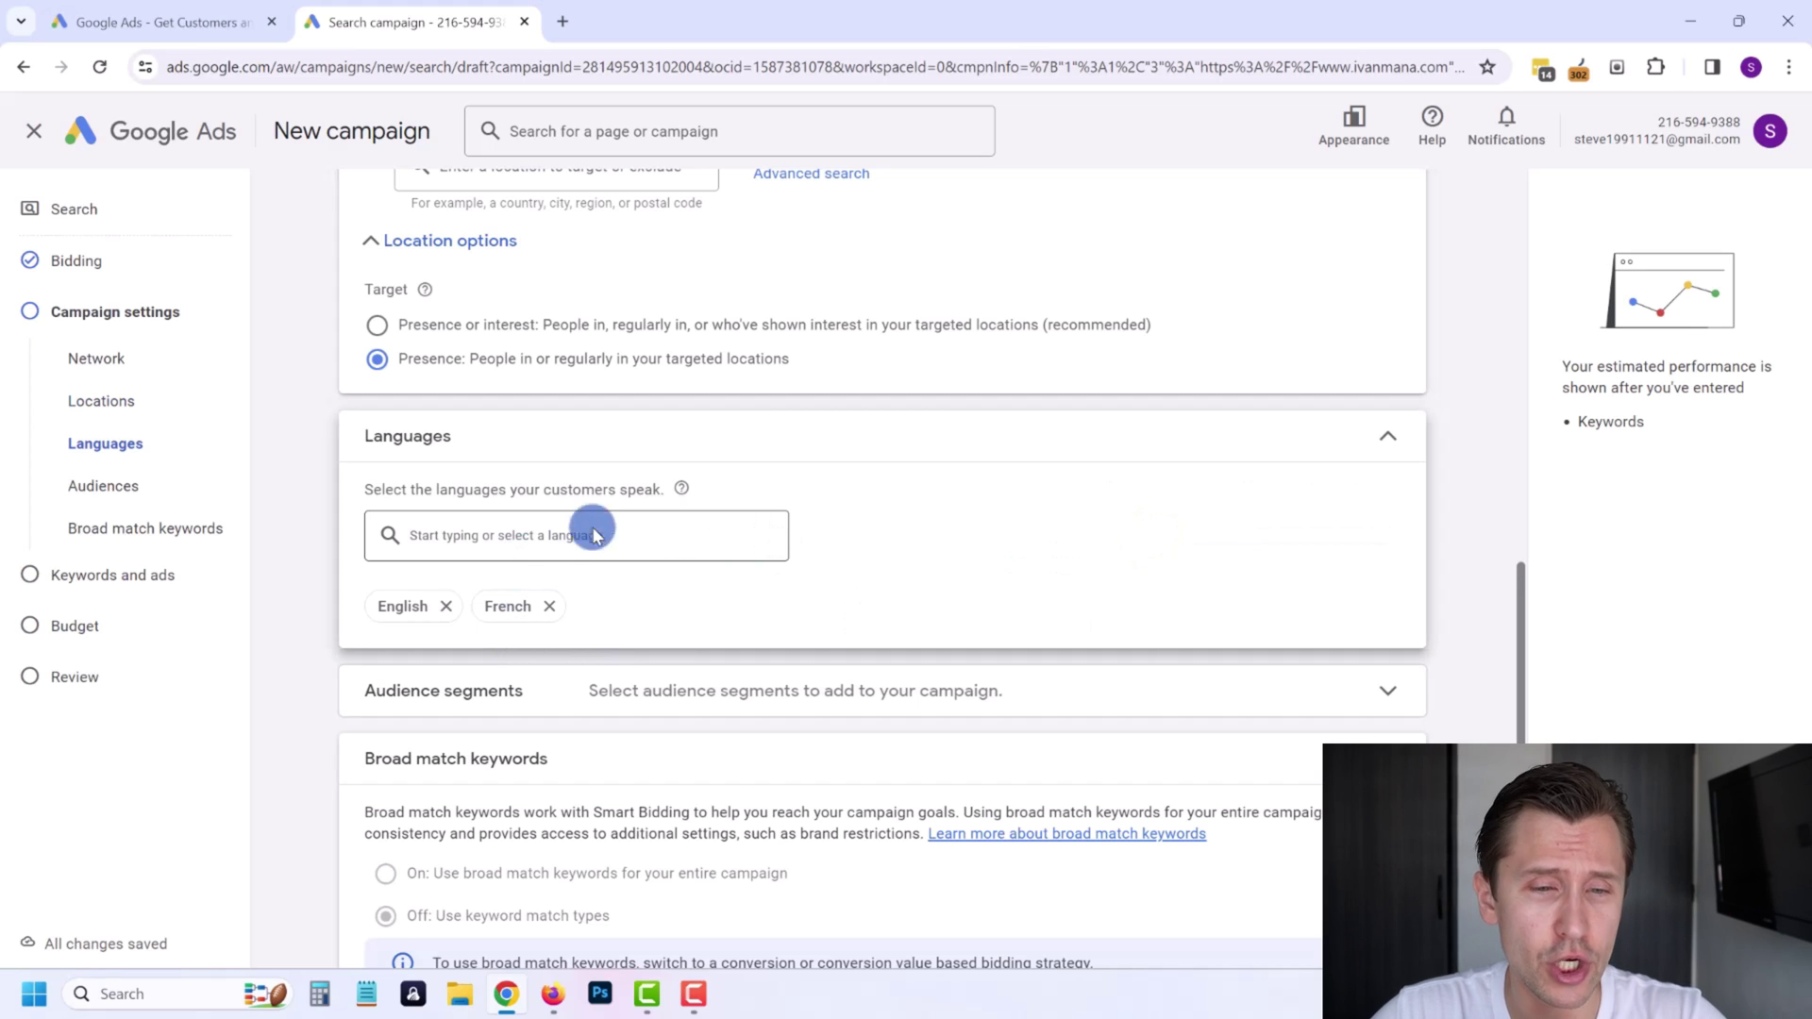
Remove French so English is the only language, then continue to Keywords and ads.
{"action": "left_click", "coordinate": [549, 606]}
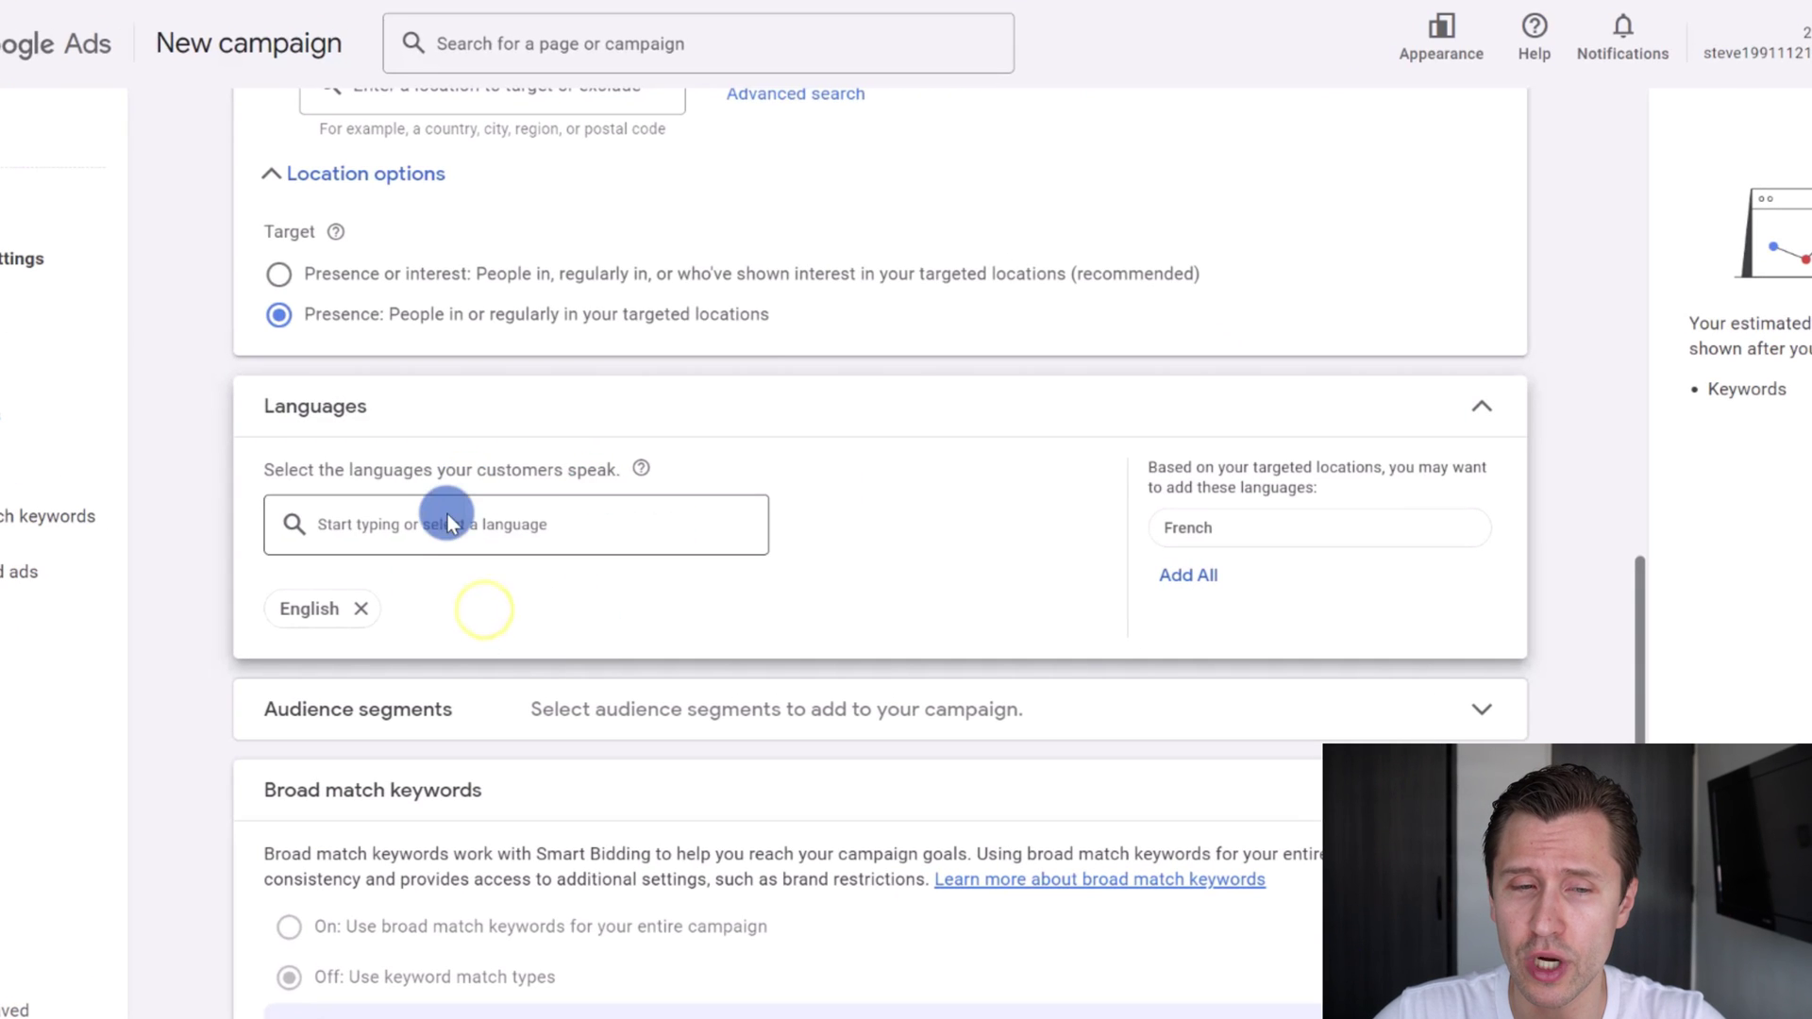
{"action": "left_click", "coordinate": [456, 533]}
{"action": "left_click", "coordinate": [190, 553]}
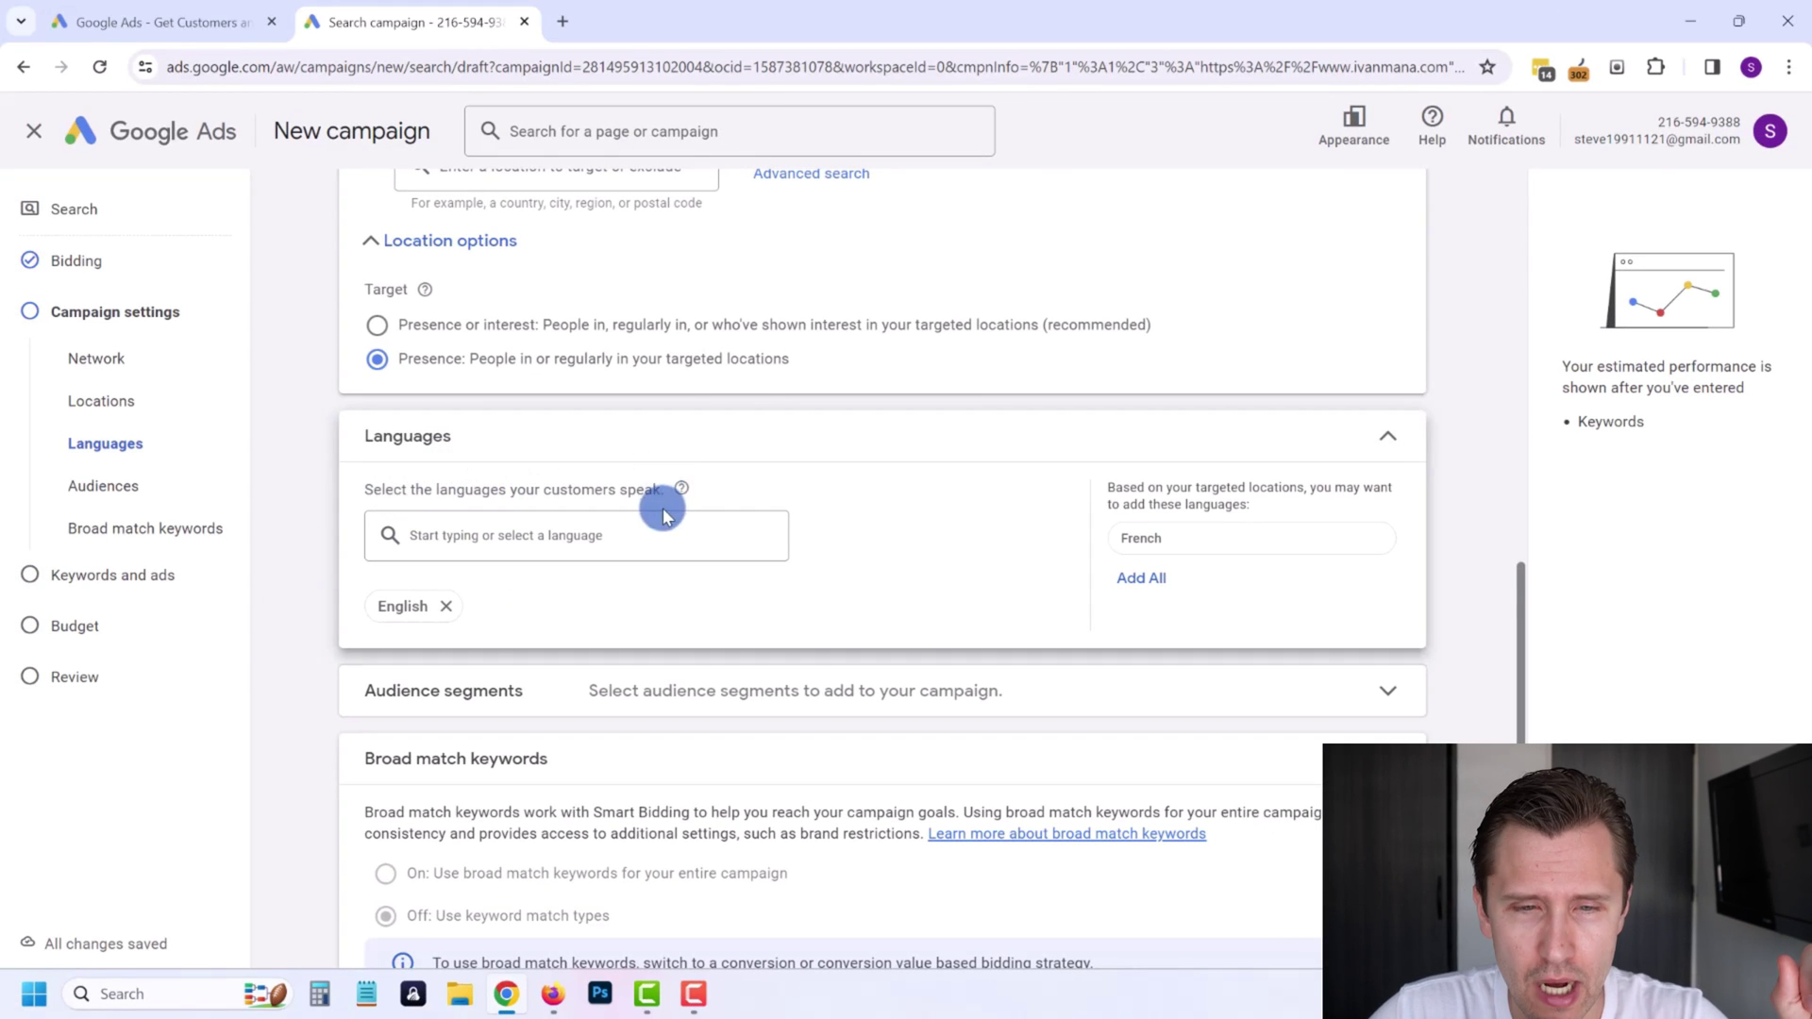
{"action": "scroll", "coordinate": [660, 503], "scroll_direction": "down", "scroll_amount": 2}
{"action": "left_click", "coordinate": [800, 494]}
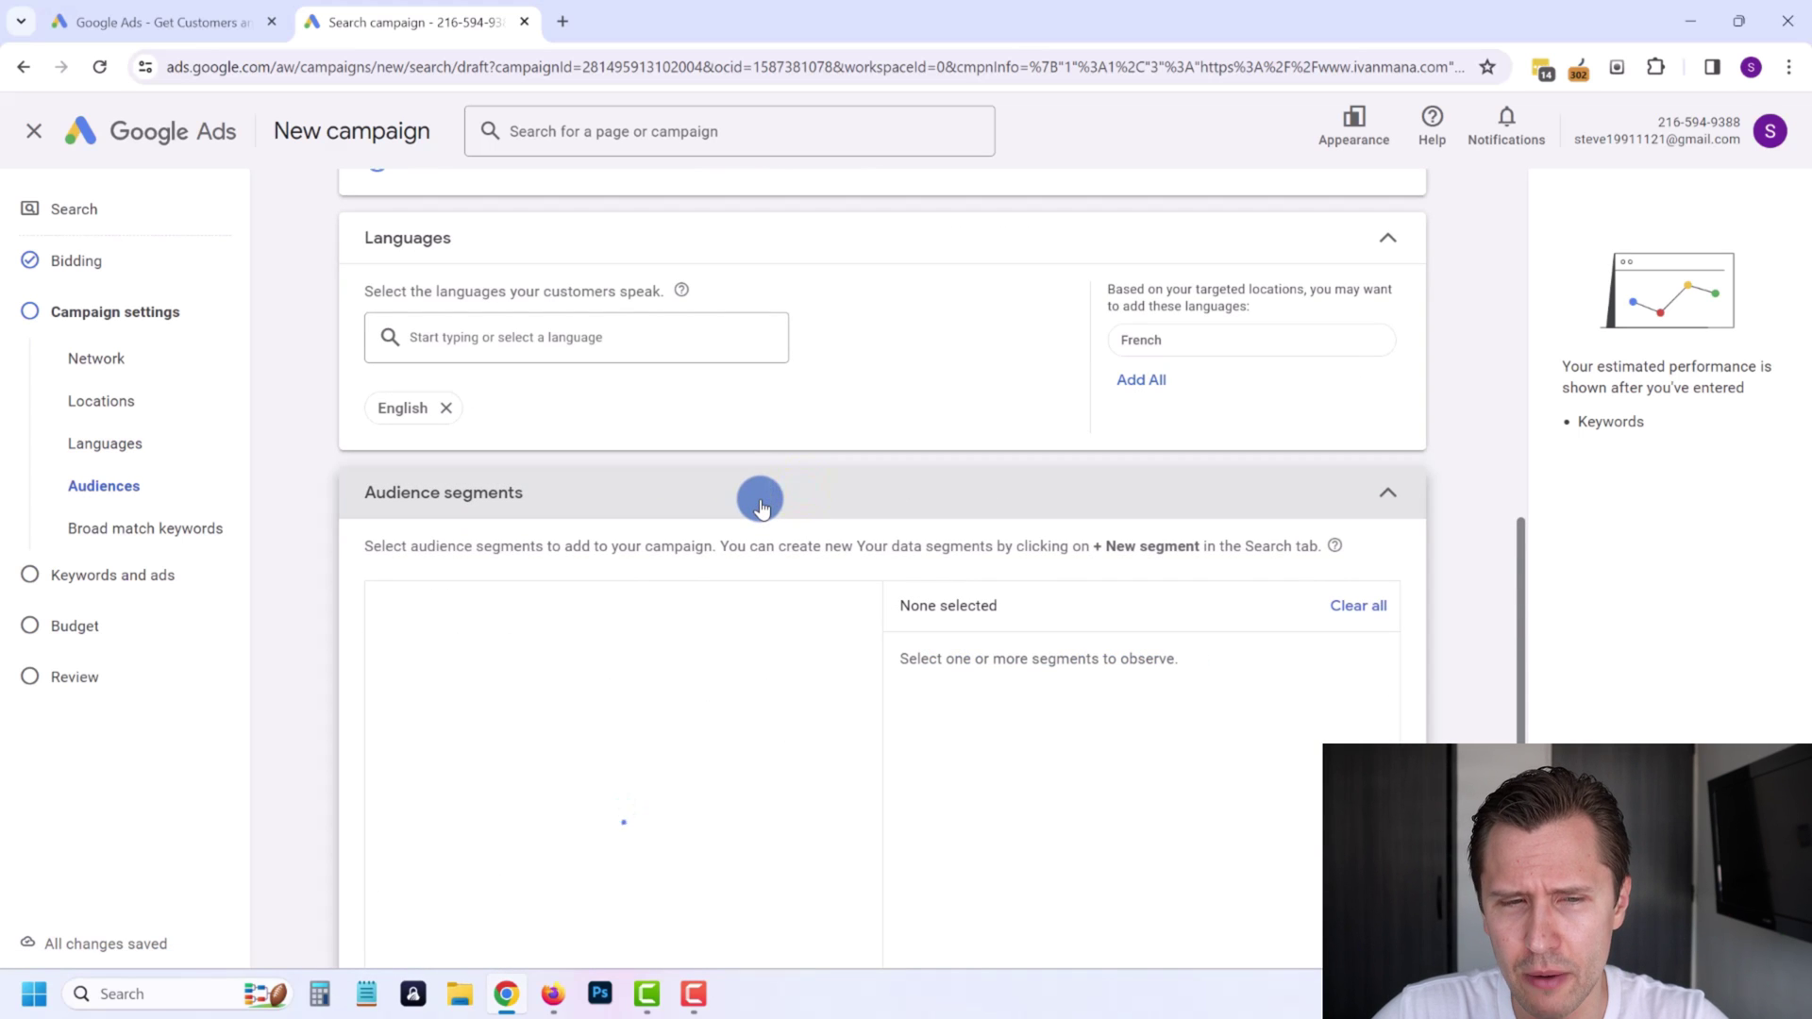
{"action": "left_click", "coordinate": [759, 503]}
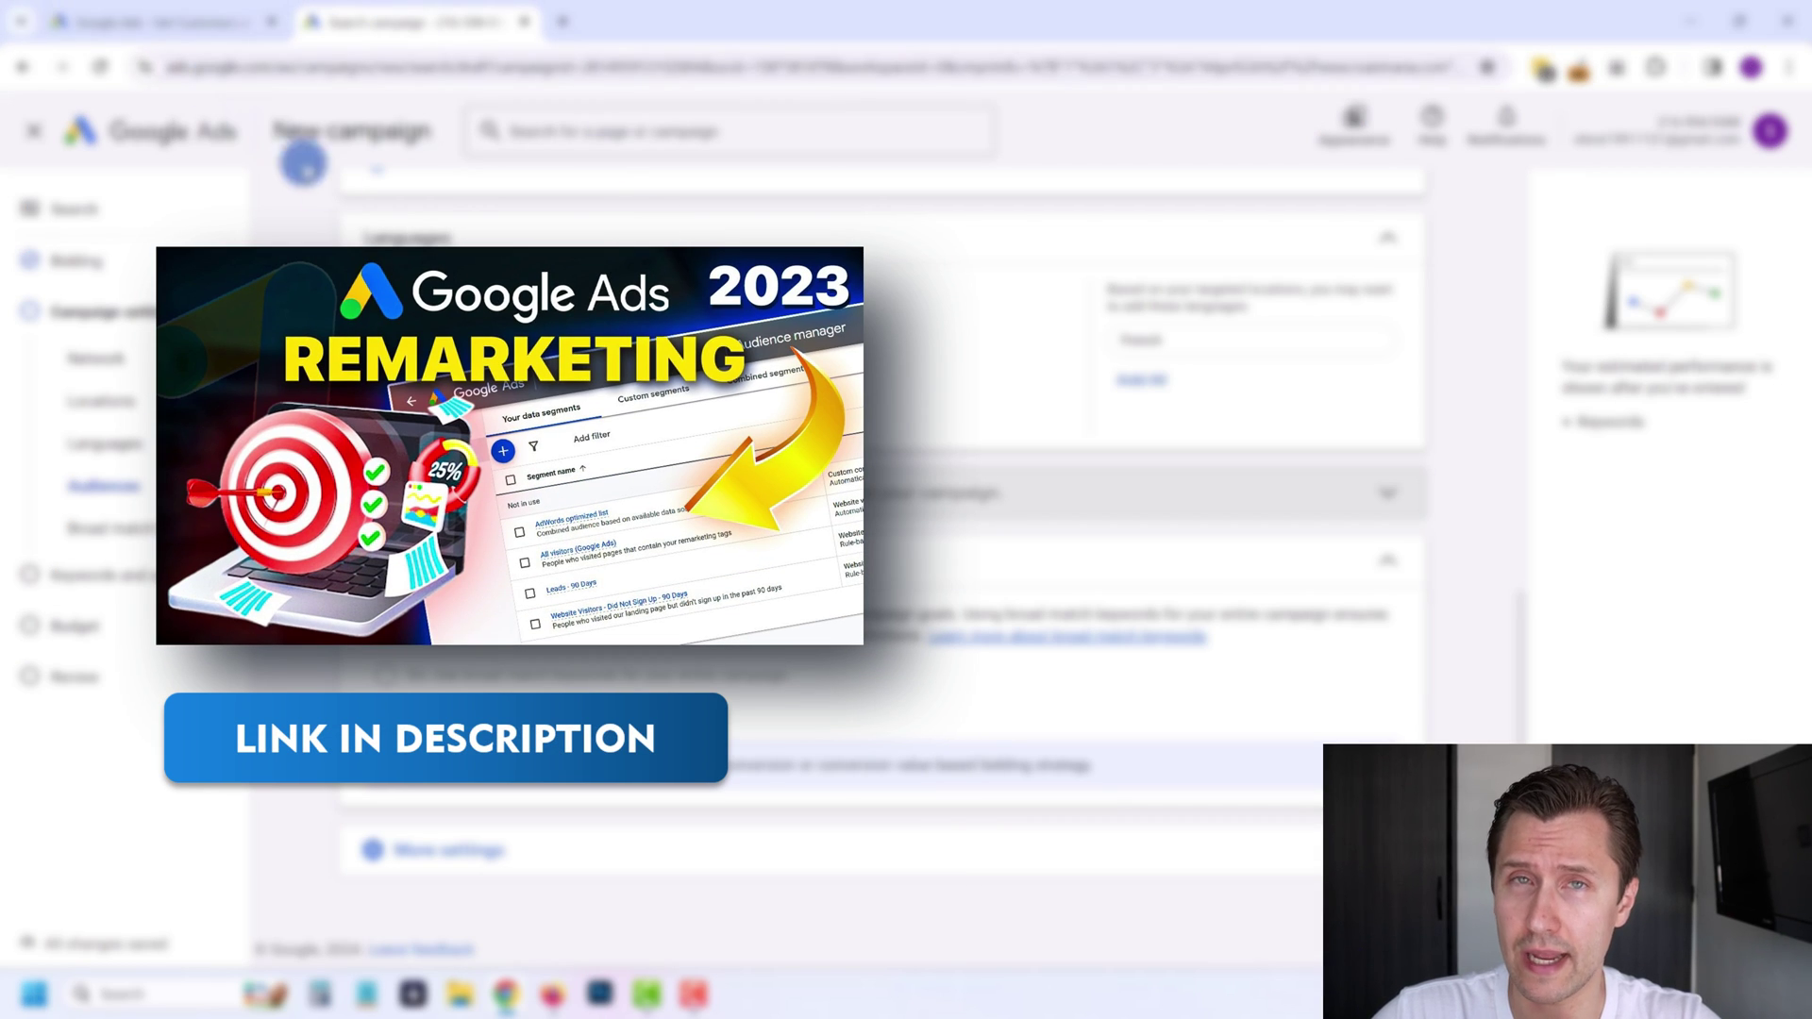
{"action": "scroll", "coordinate": [674, 644], "scroll_direction": "down", "scroll_amount": 2}
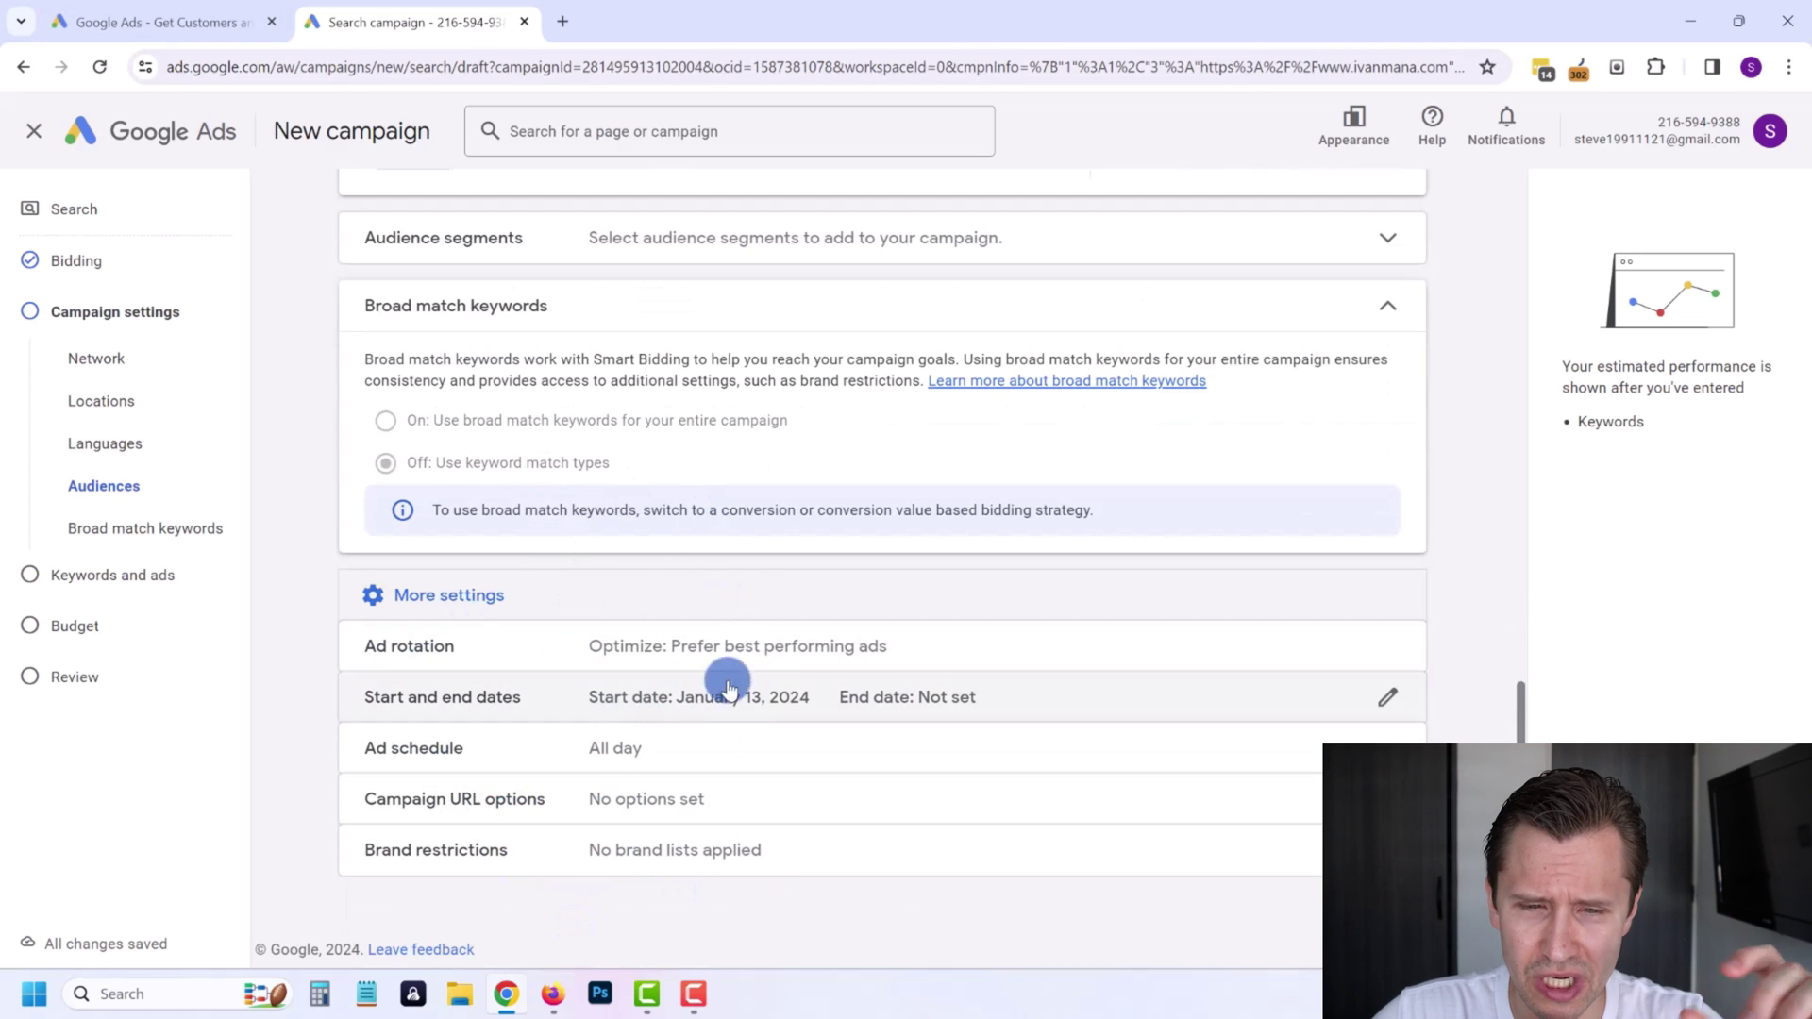
{"action": "left_click", "coordinate": [1360, 917]}
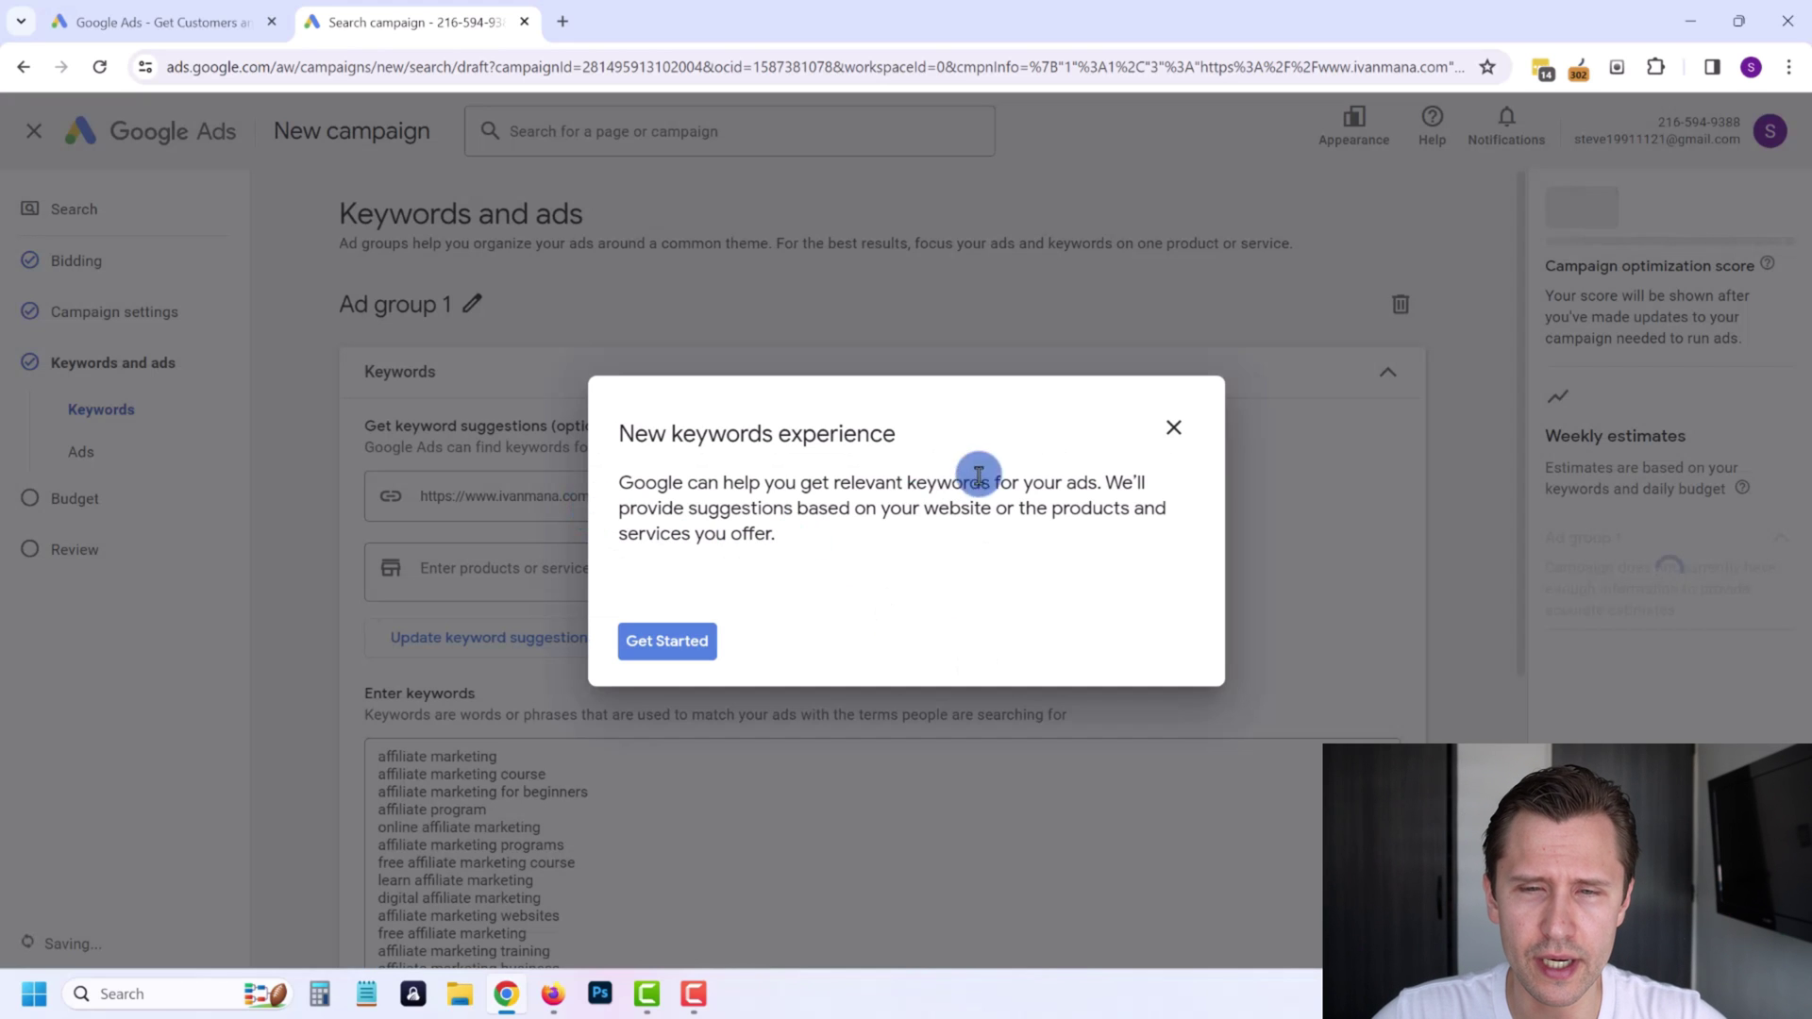
Dismiss the New keywords guide, enter 'affiliate marketing' as the product, and review the keyword list.
{"action": "left_click", "coordinate": [1168, 430]}
{"action": "left_click", "coordinate": [994, 566]}
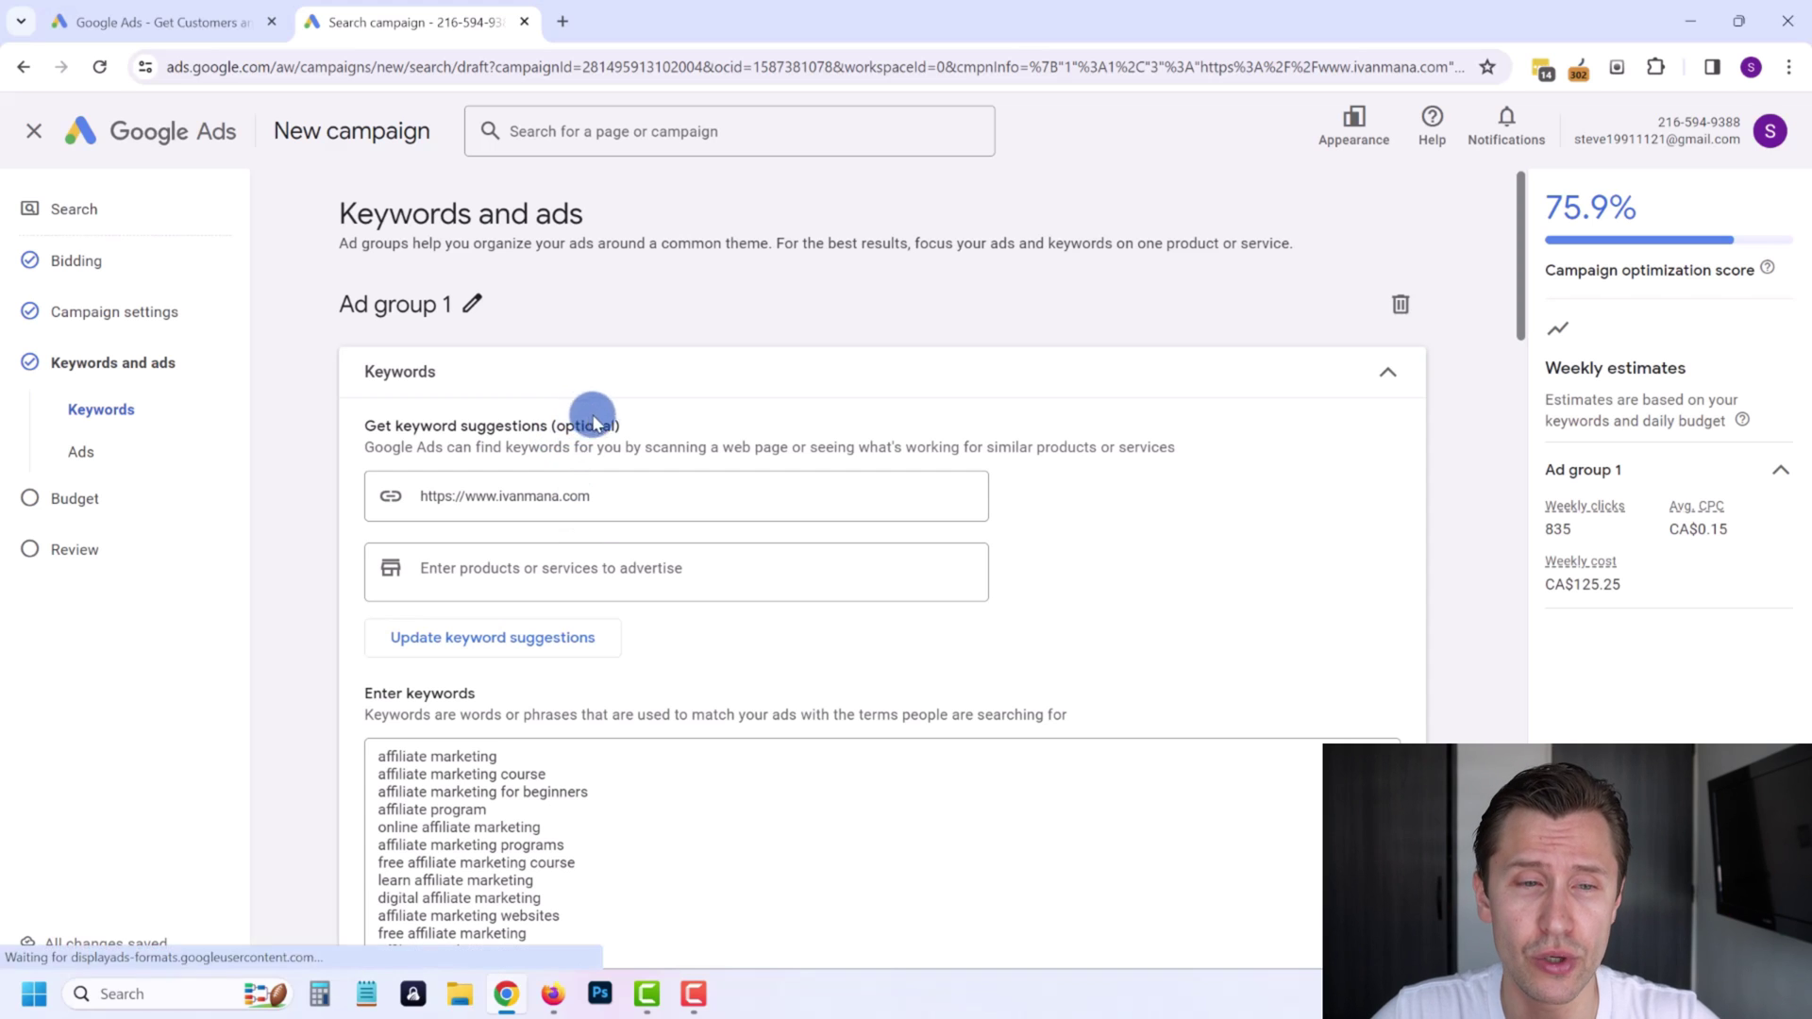
{"action": "left_click", "coordinate": [572, 571]}
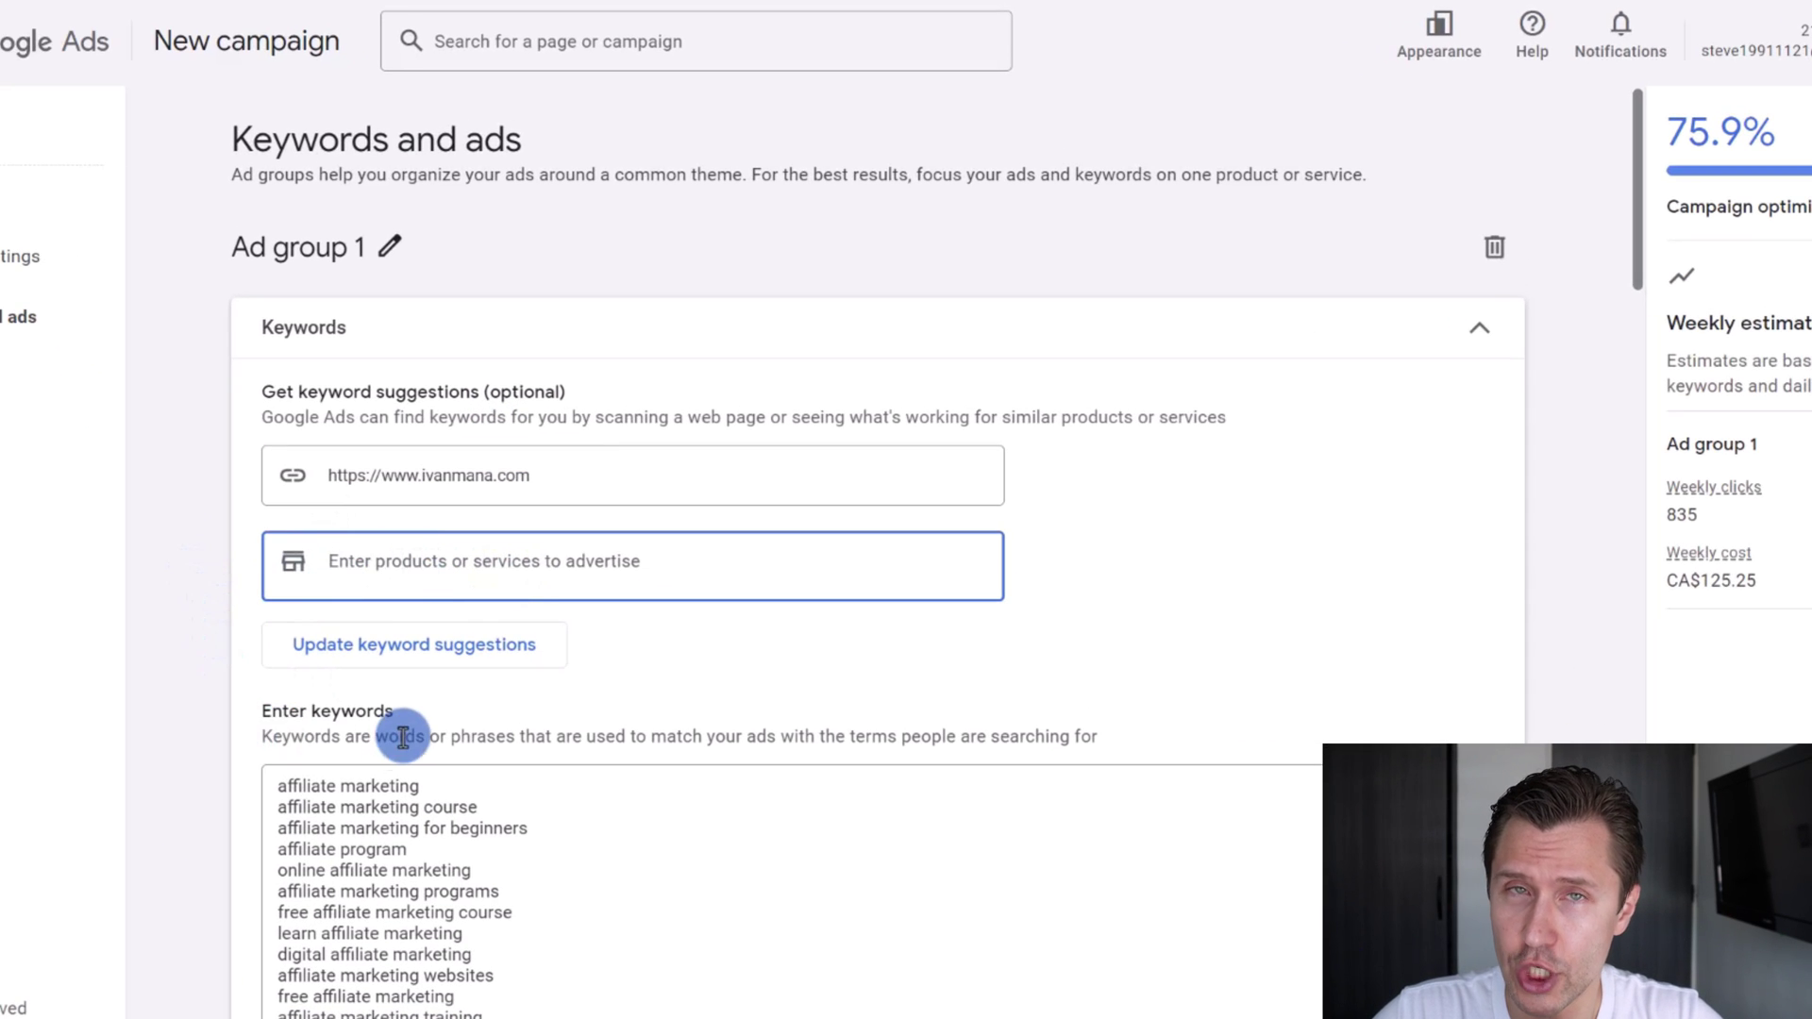
{"action": "scroll", "coordinate": [341, 743], "scroll_direction": "down", "scroll_amount": 1}
{"action": "scroll", "coordinate": [404, 881], "scroll_direction": "down", "scroll_amount": 3}
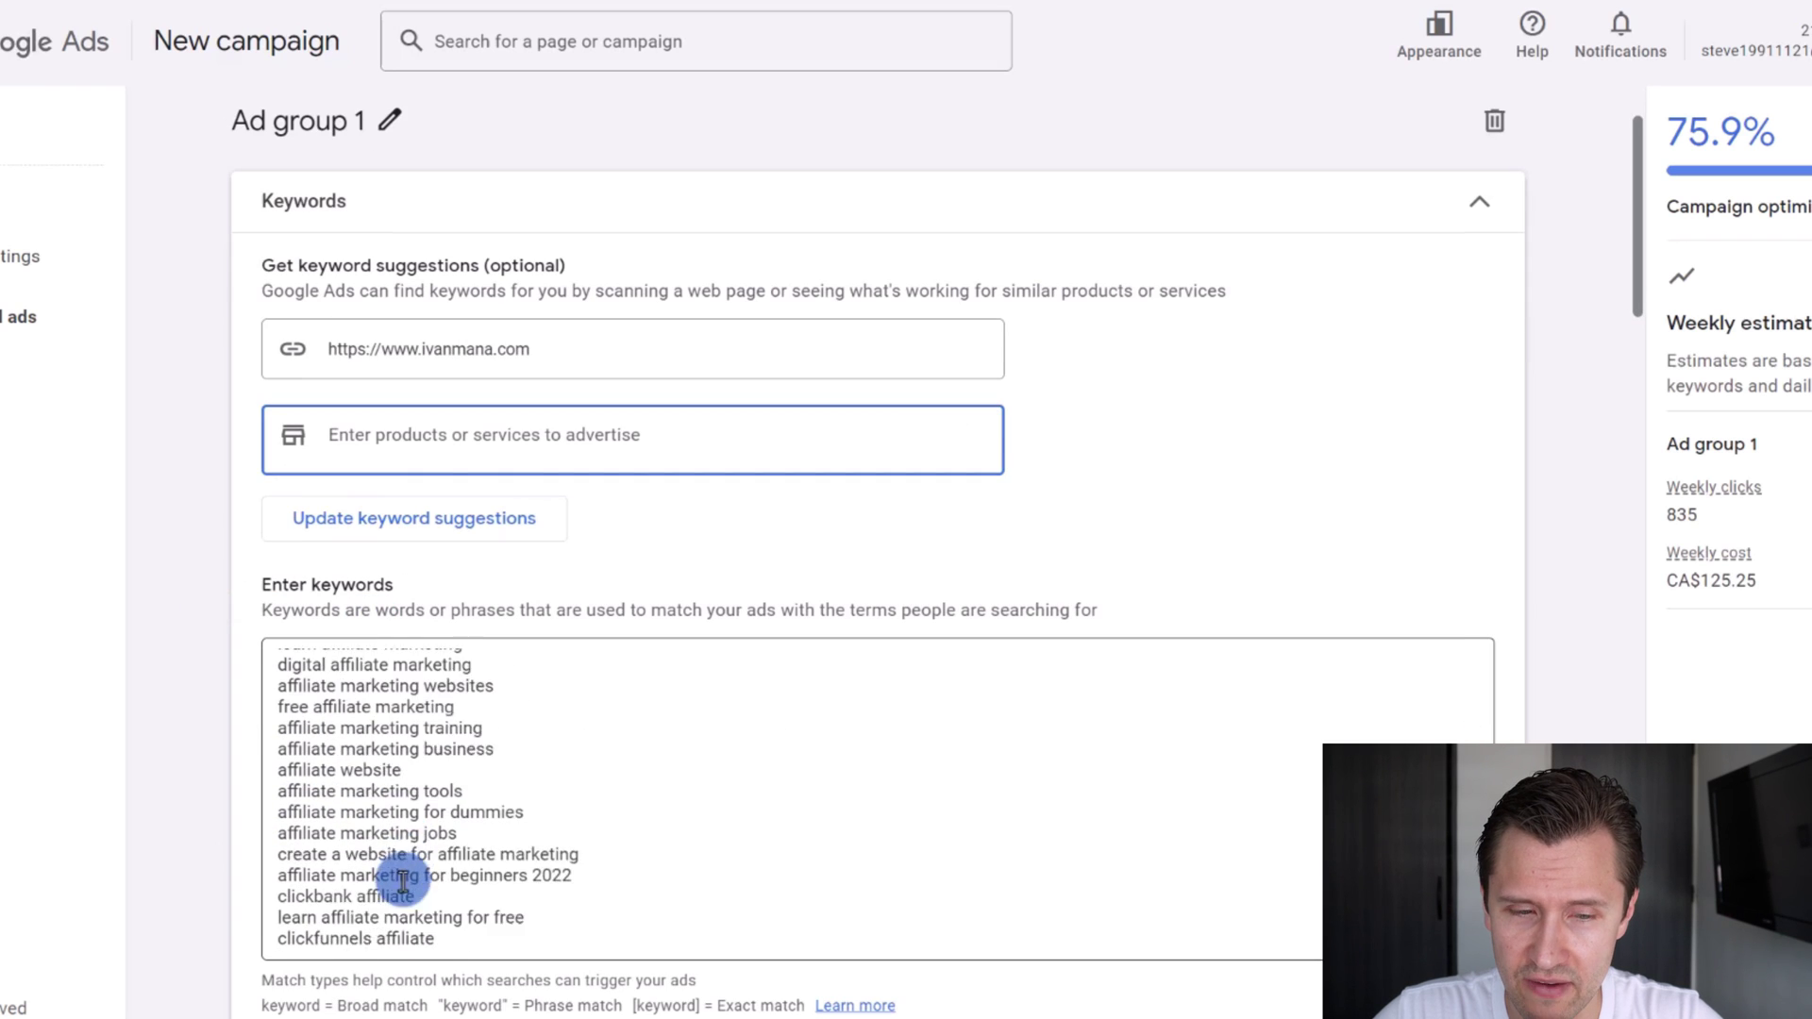
{"action": "scroll", "coordinate": [405, 870], "scroll_direction": "down", "scroll_amount": 1}
{"action": "left_click", "coordinate": [284, 719]}
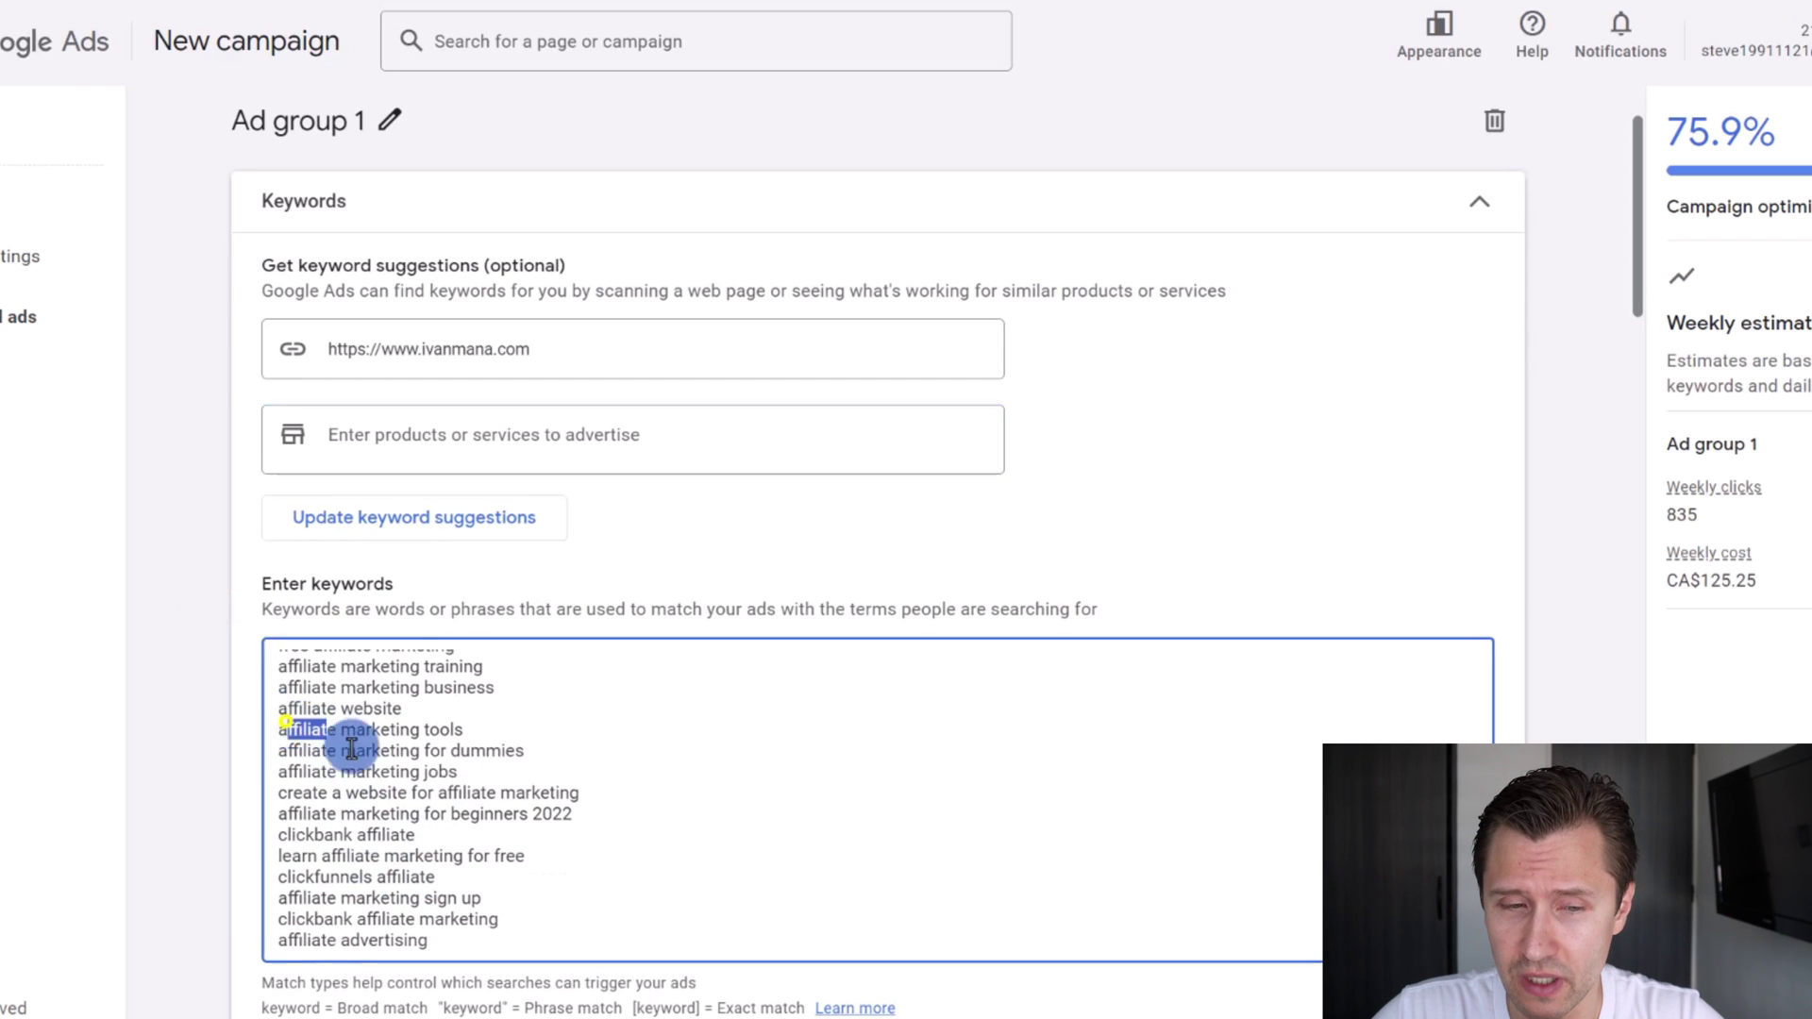
{"action": "left_click", "coordinate": [389, 782]}
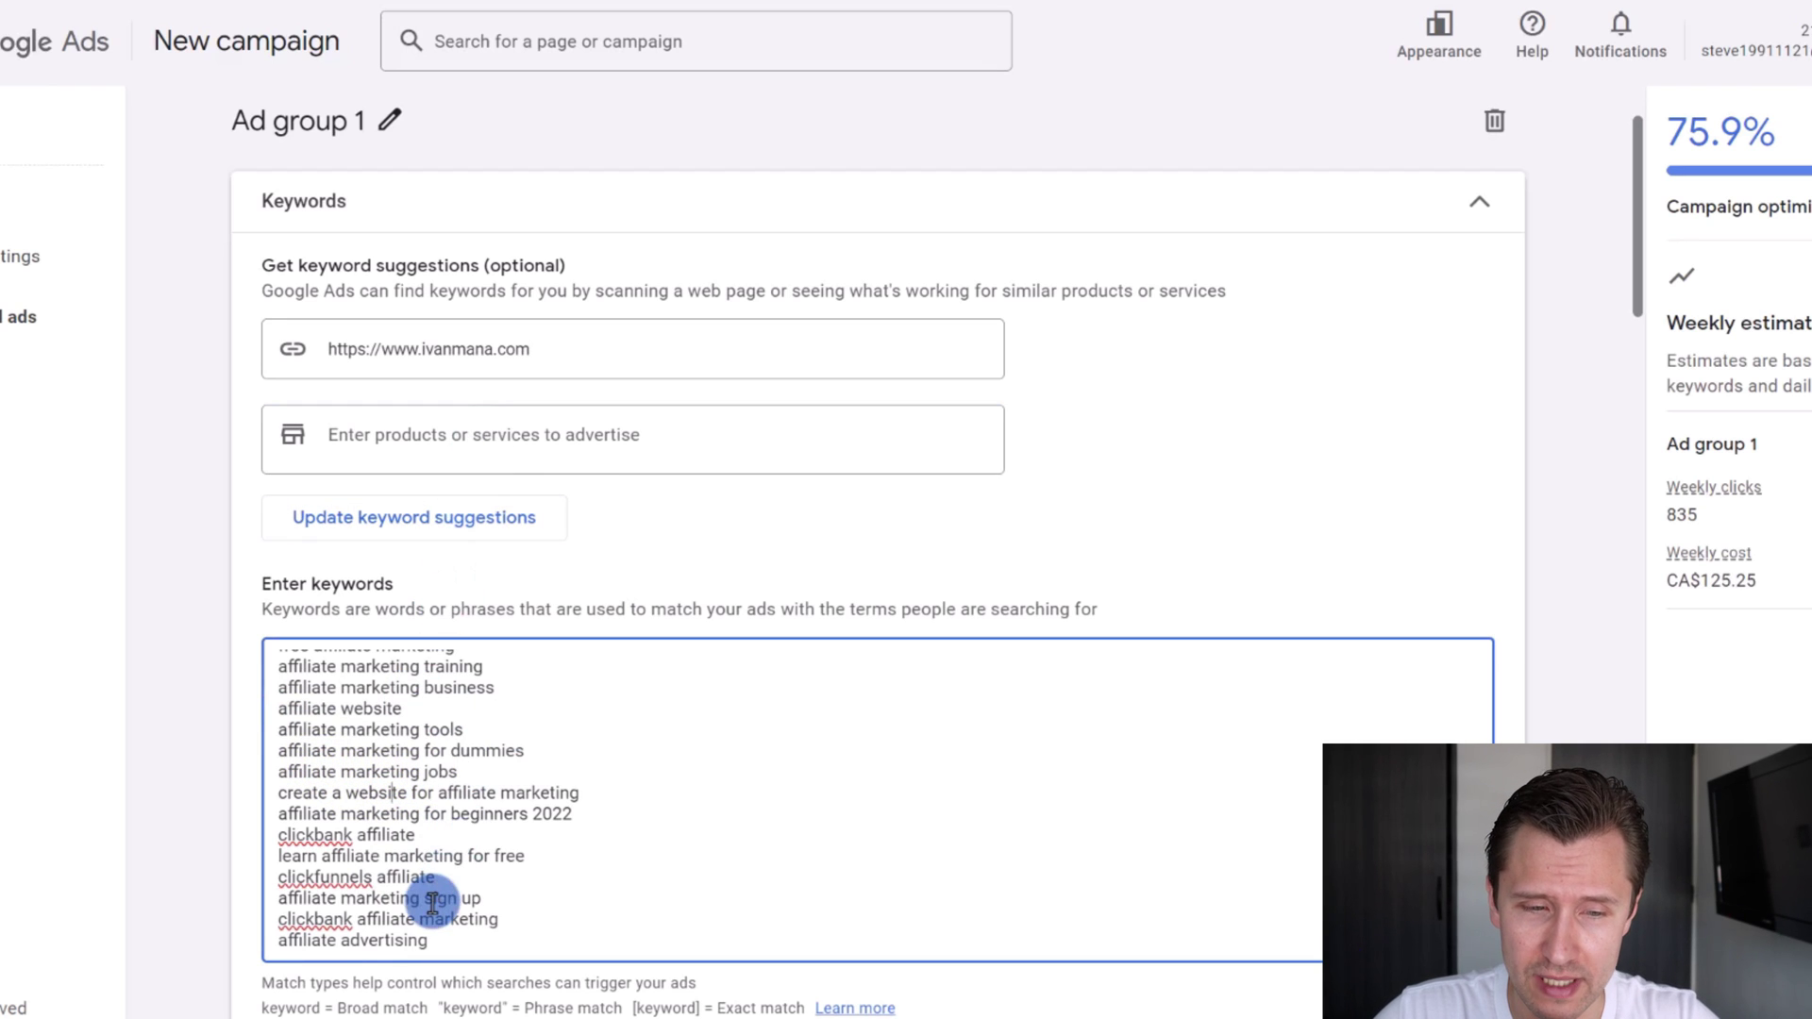
{"action": "left_click_drag", "start_coordinate": [434, 901], "coordinate": [391, 704]}
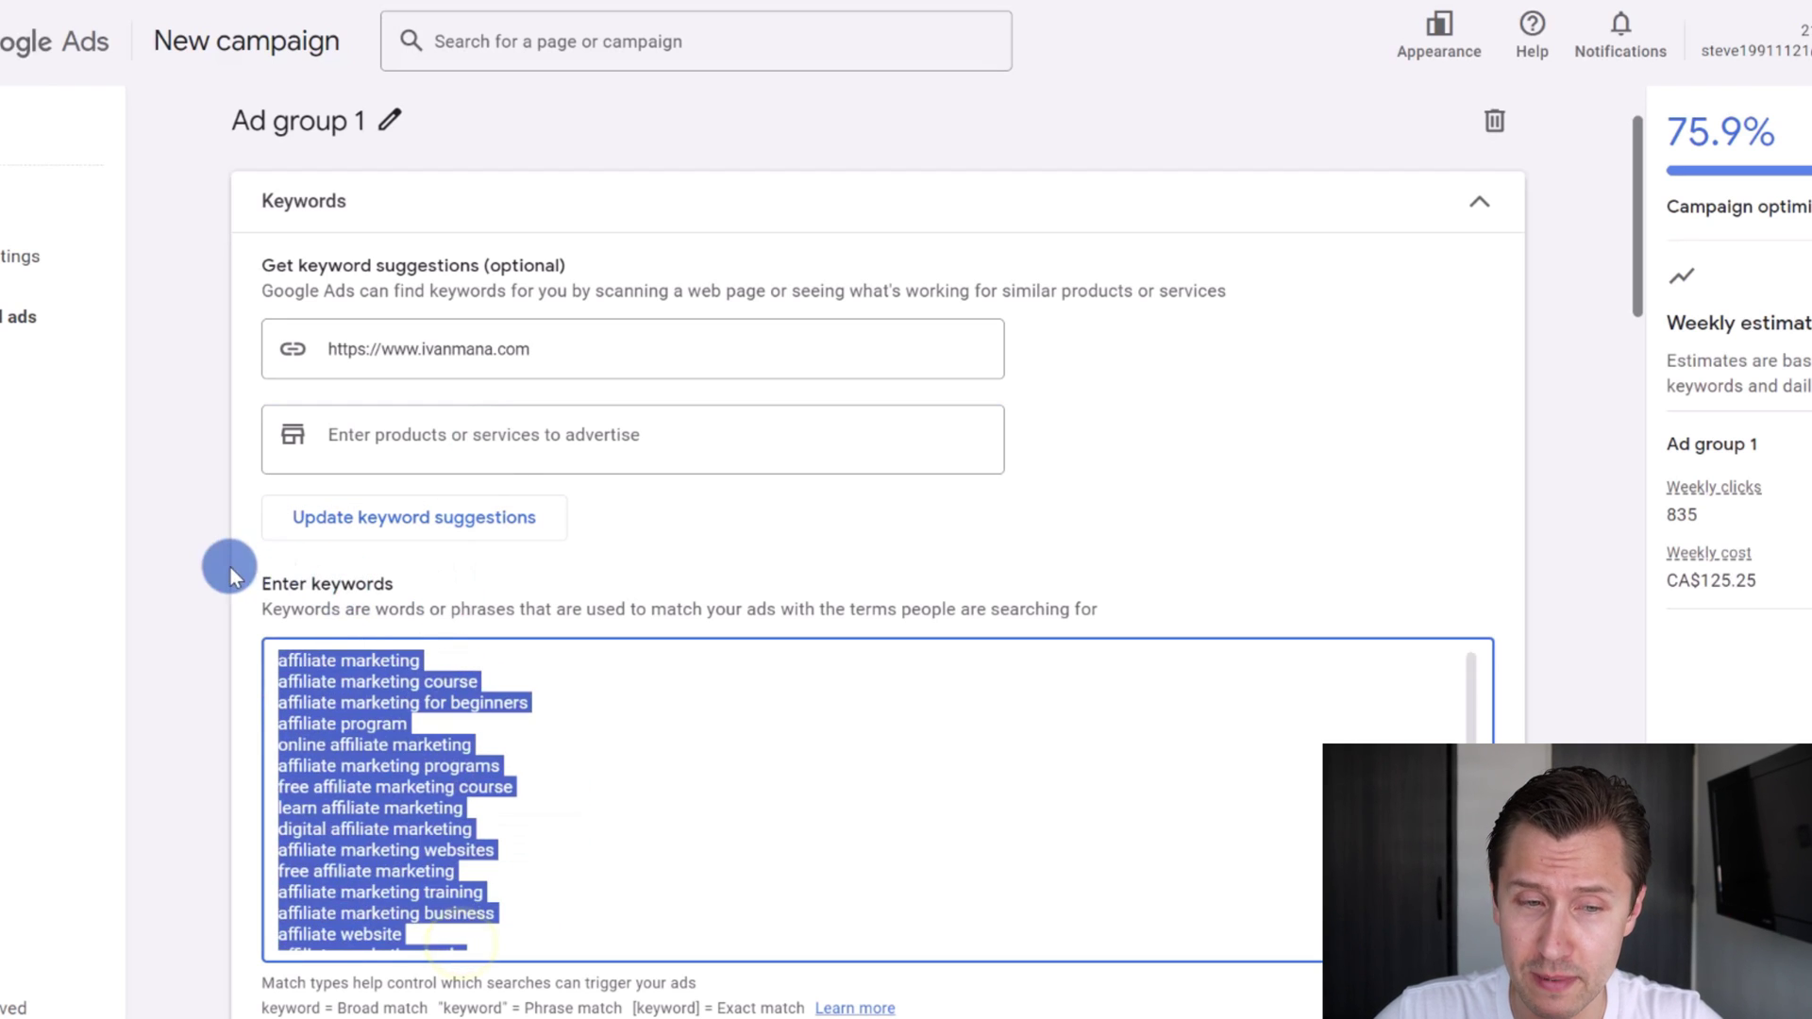
{"action": "left_click", "coordinate": [540, 472]}
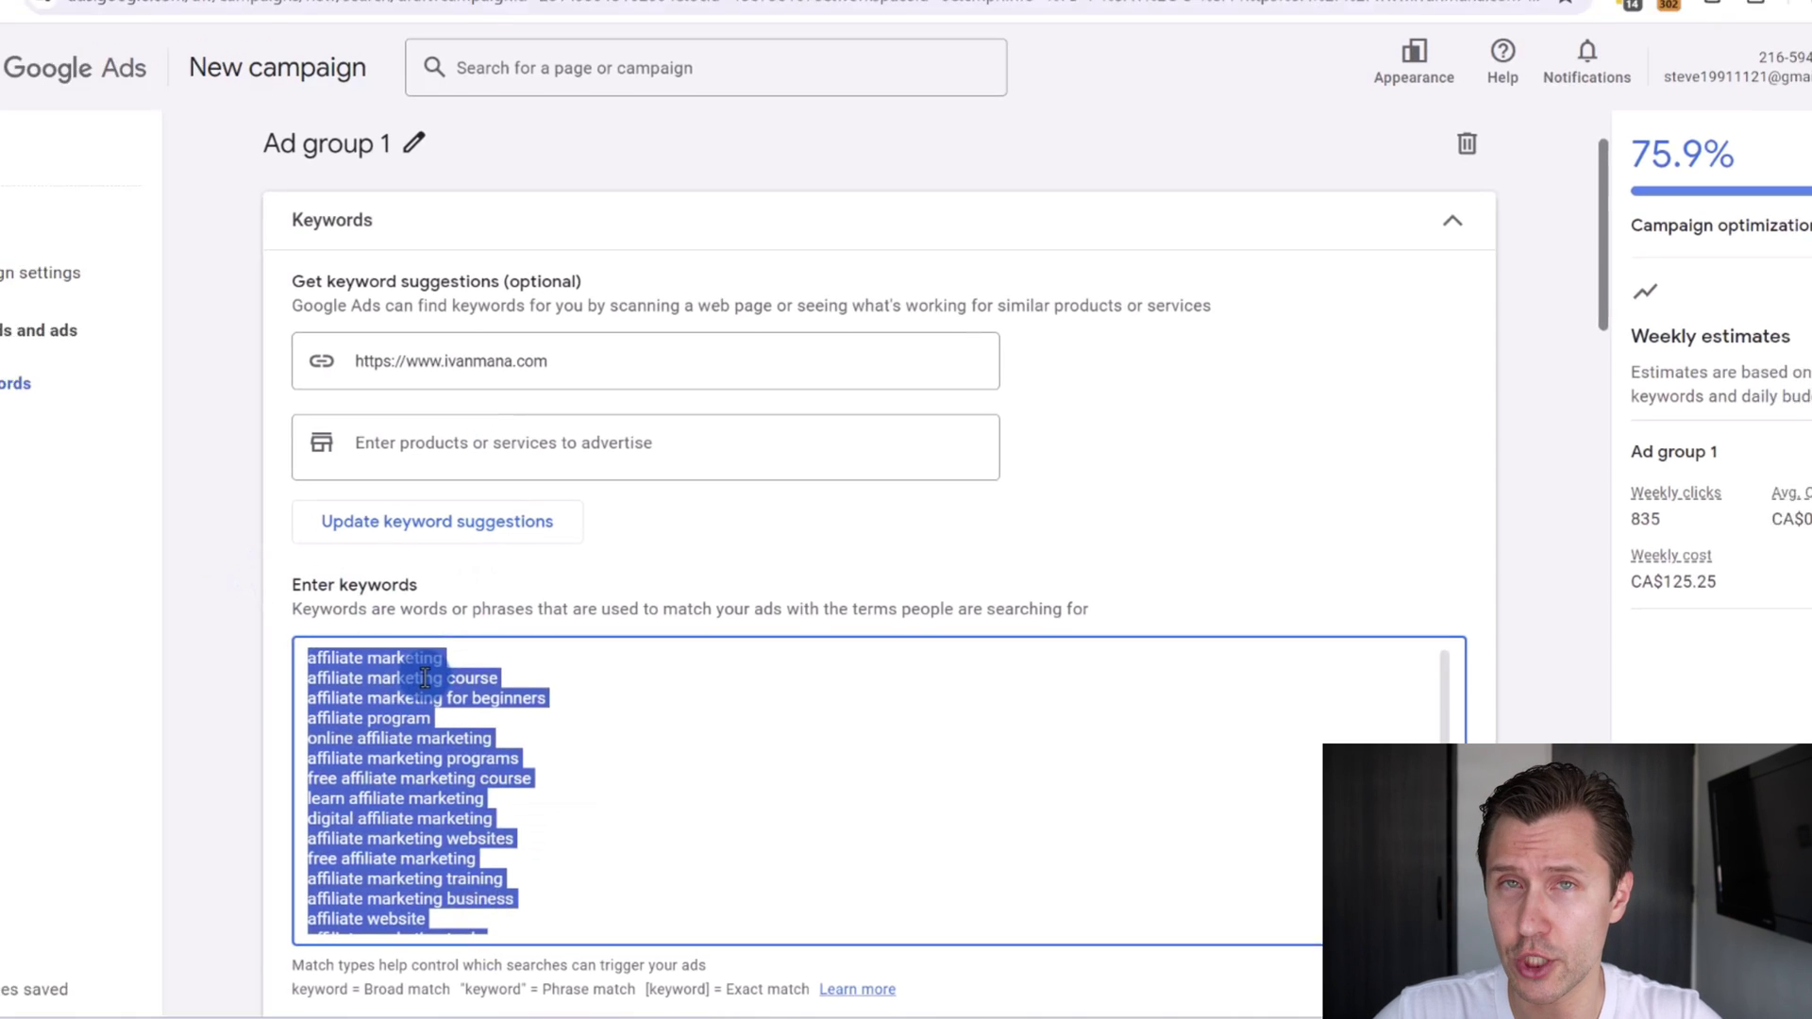
{"action": "type", "text": "affiliate marketing guide"}
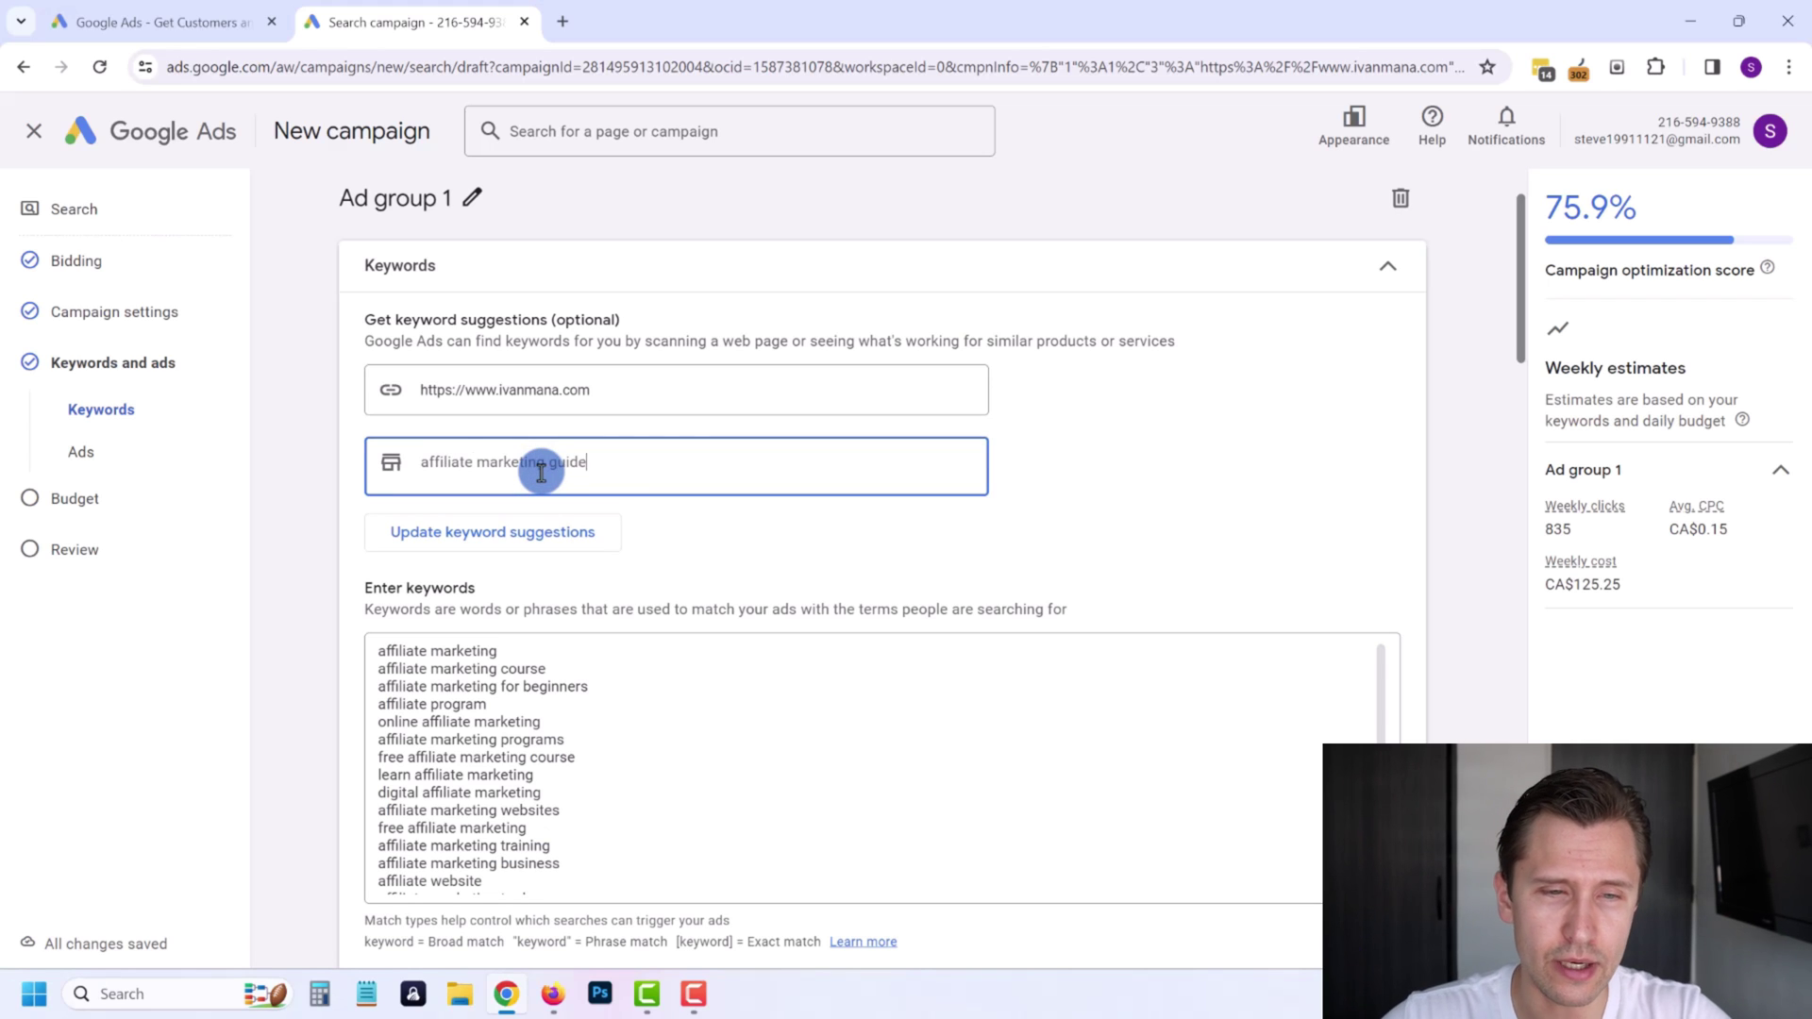
Replace the keywords with suggestions for 'affiliate marketing guide' (1,184 weekly clicks, CA$177.69).
{"action": "left_click", "coordinate": [524, 527]}
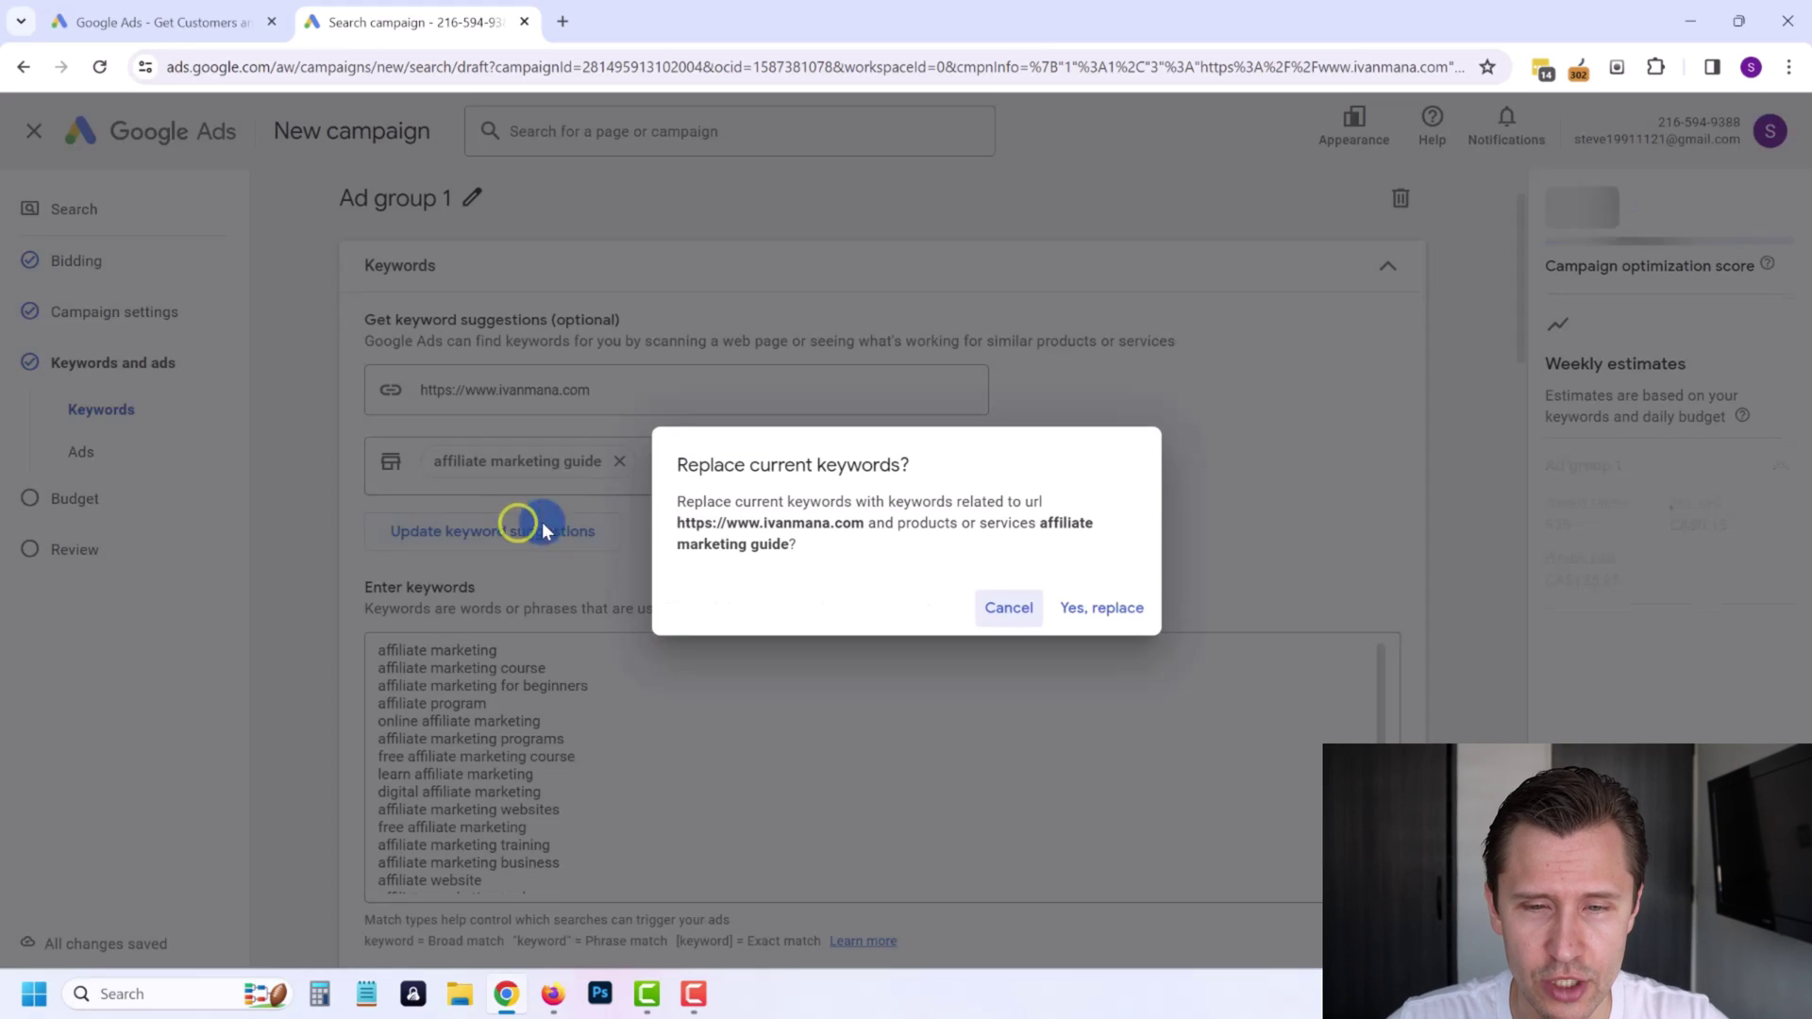
{"action": "left_click", "coordinate": [1099, 610]}
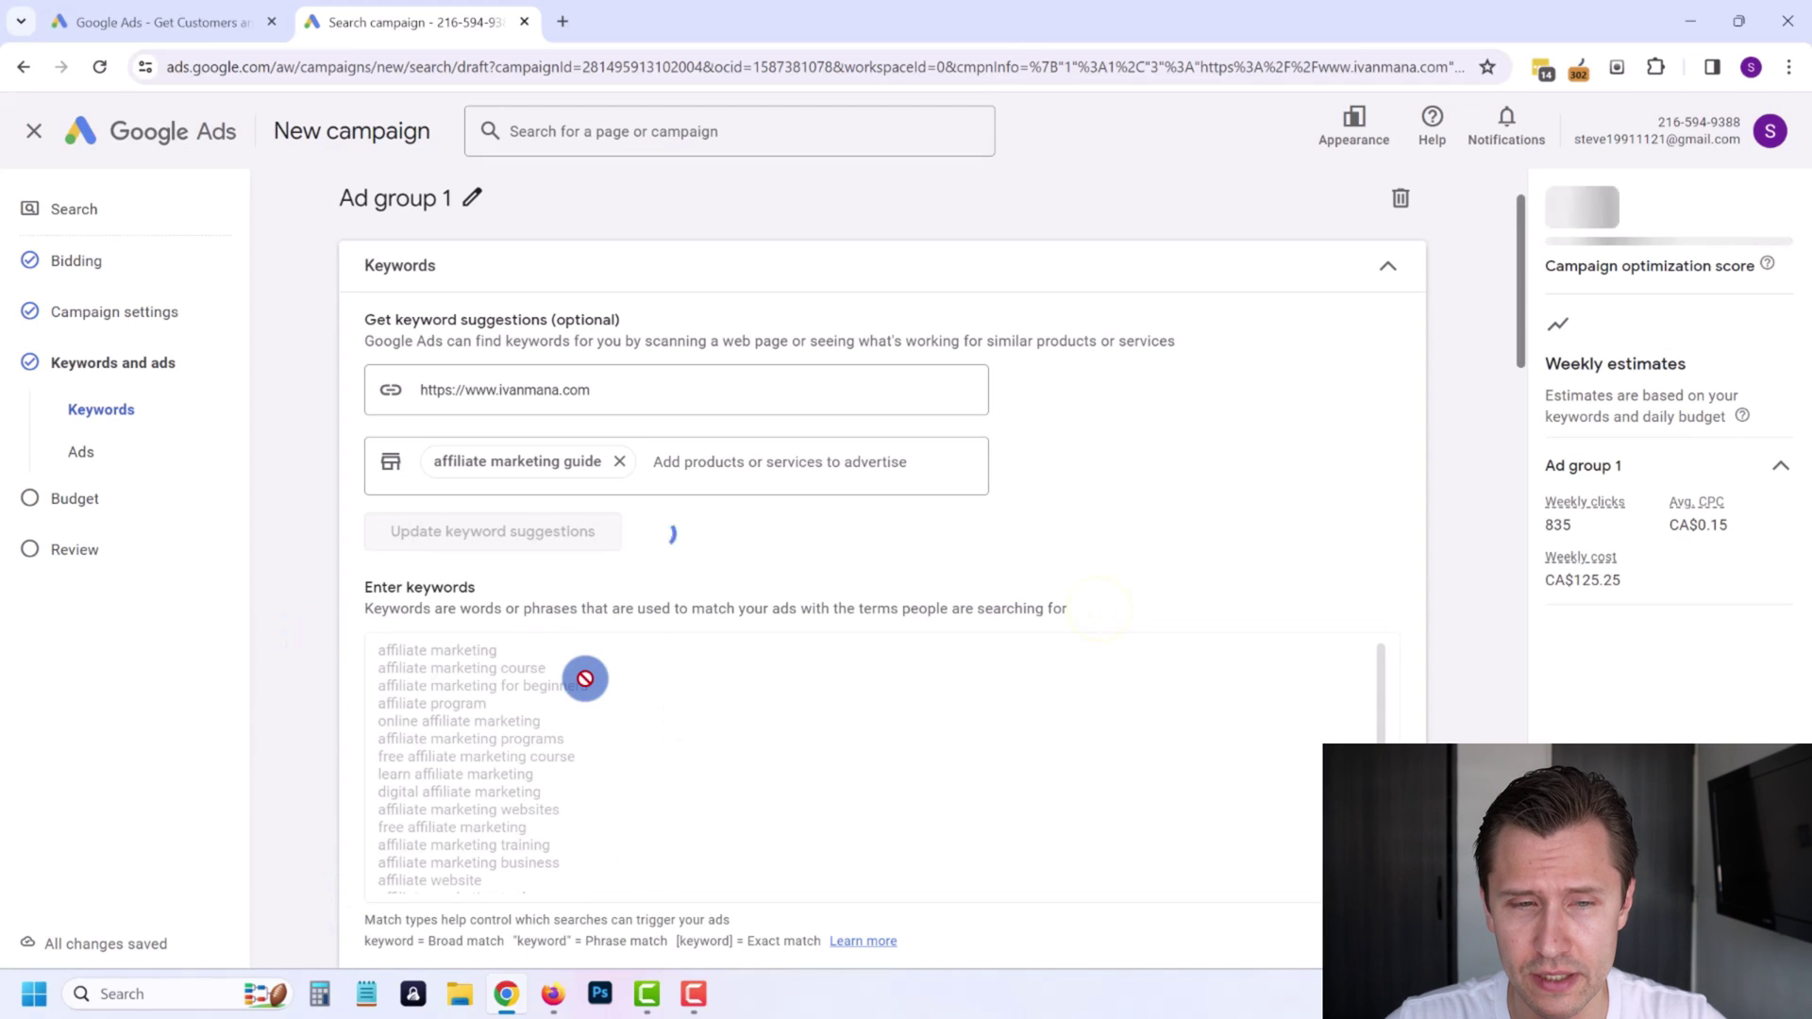
{"action": "scroll", "coordinate": [541, 664], "scroll_direction": "down", "scroll_amount": 2}
{"action": "scroll", "coordinate": [525, 667], "scroll_direction": "down", "scroll_amount": 3}
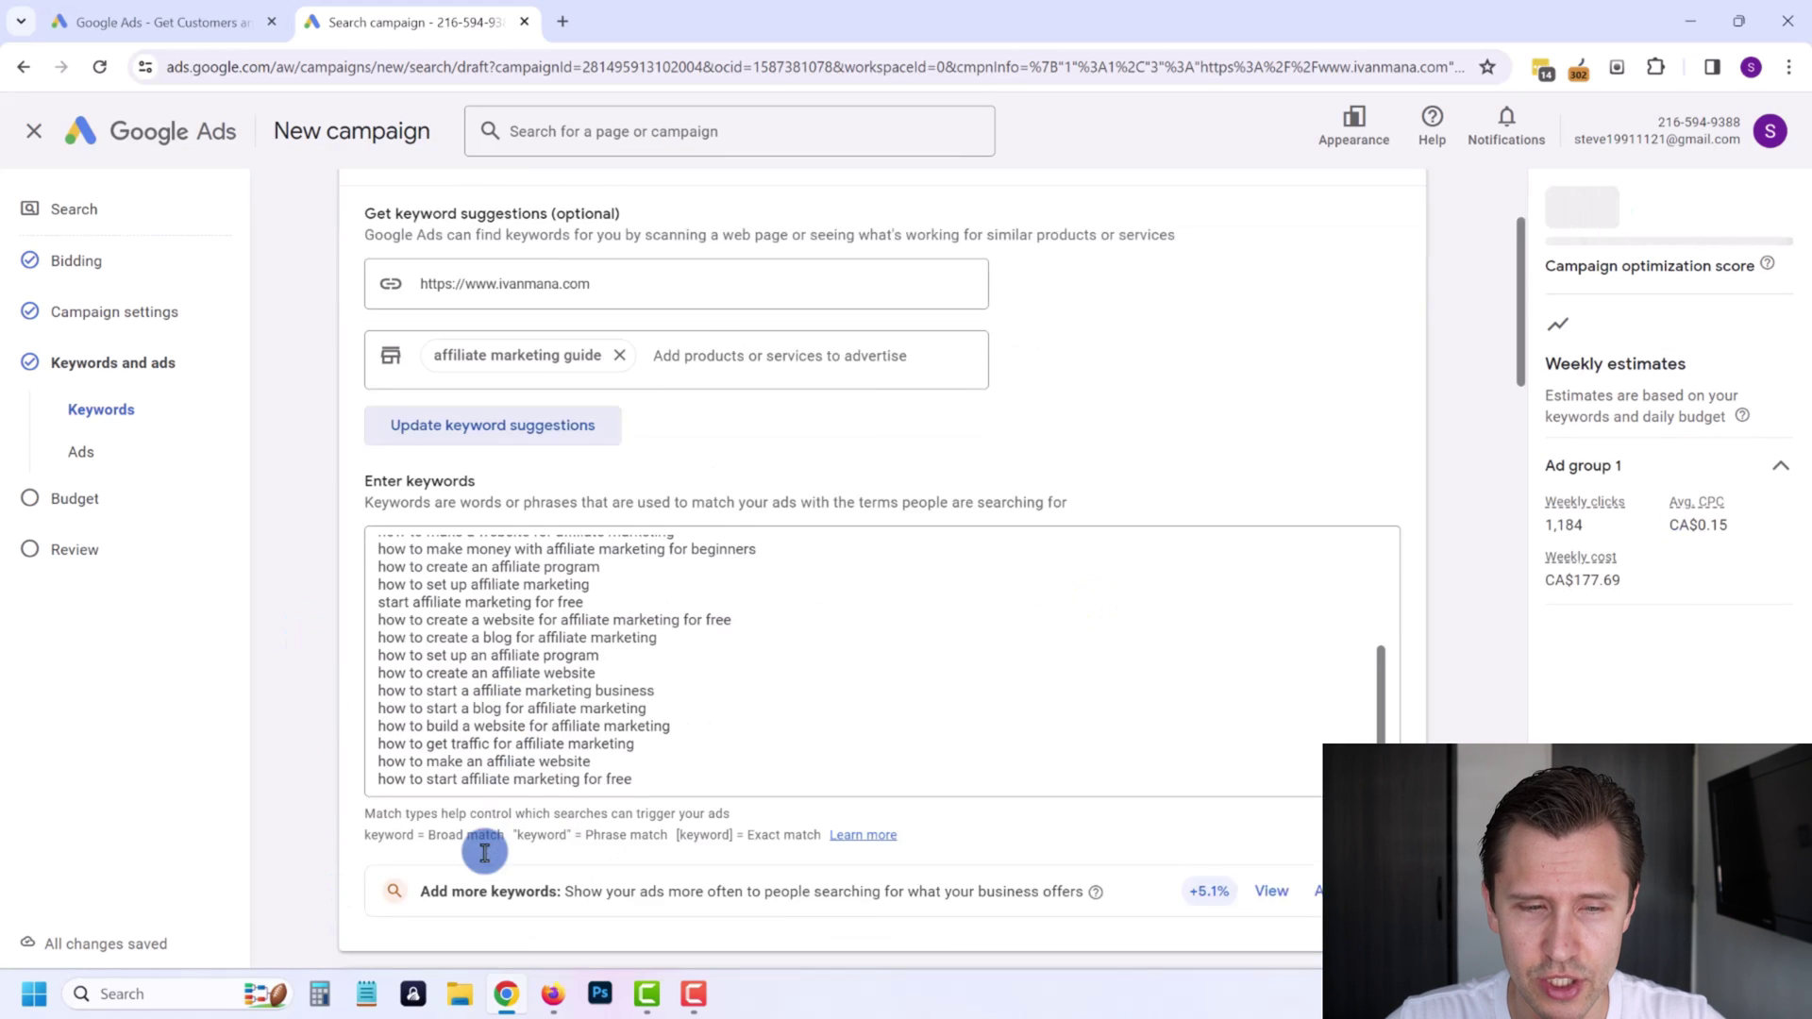
{"action": "left_click_drag", "start_coordinate": [316, 663], "coordinate": [525, 694]}
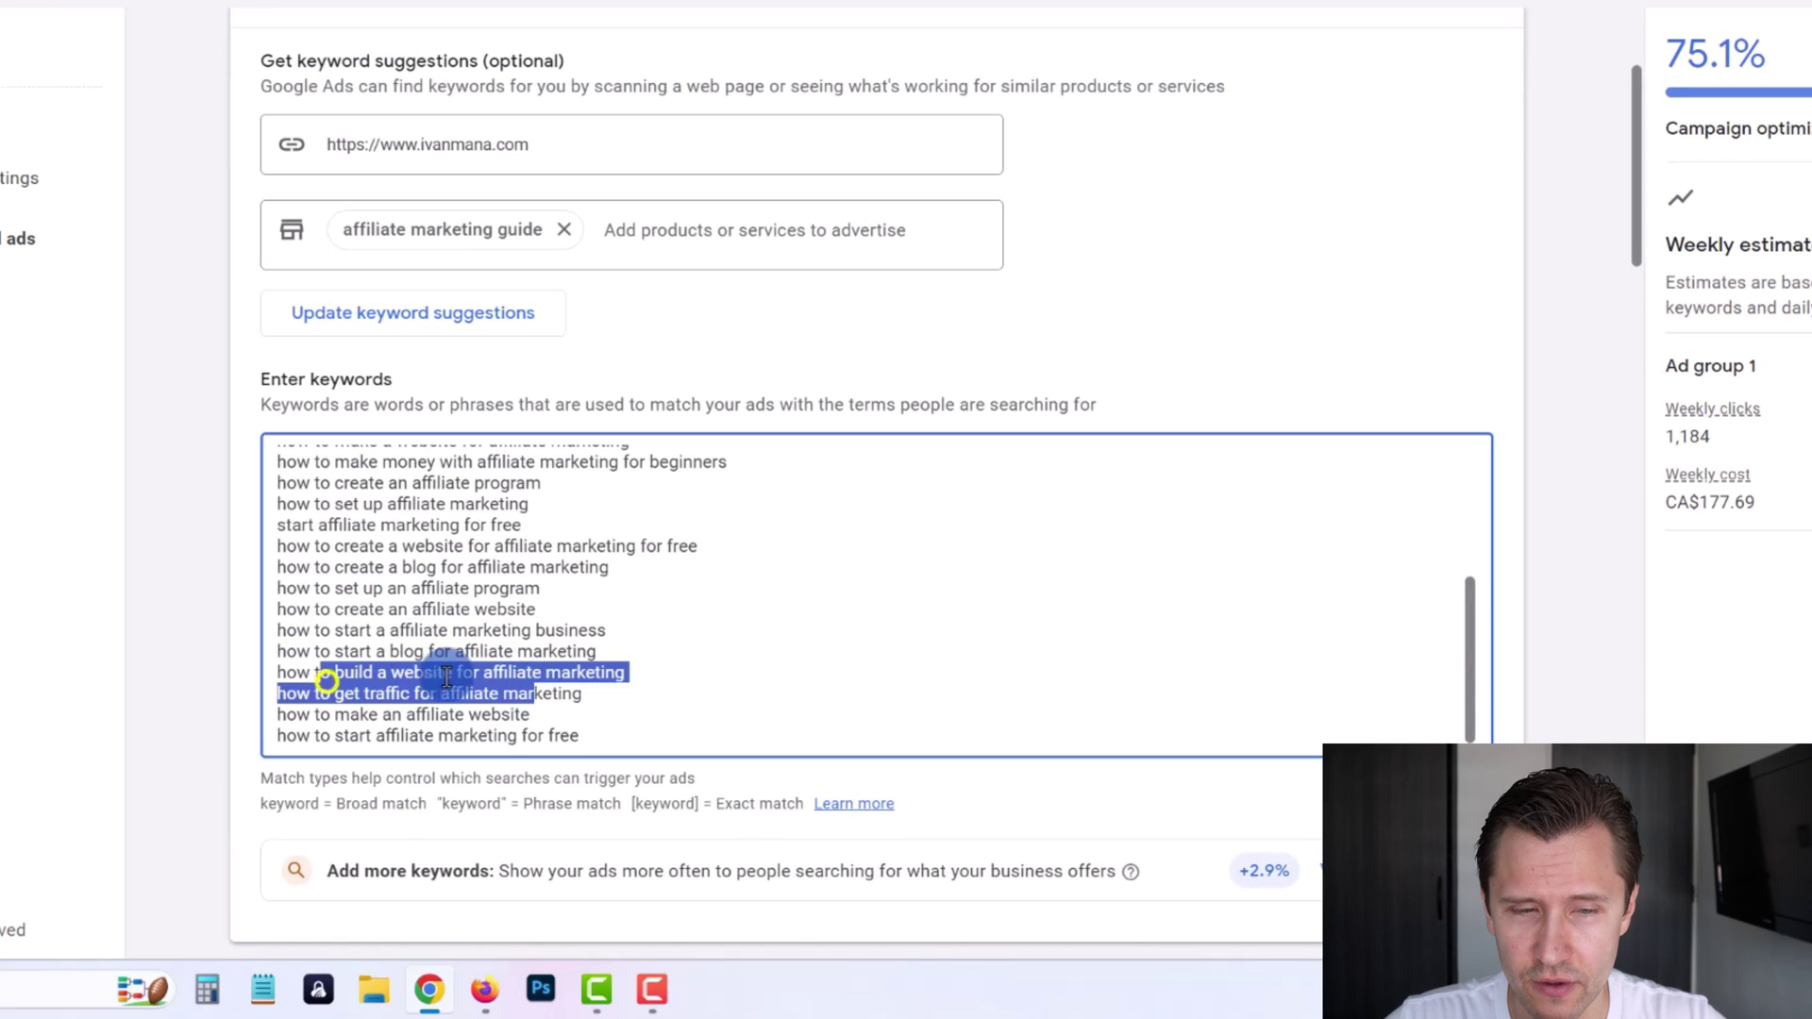
{"action": "left_click", "coordinate": [324, 583]}
{"action": "left_click_drag", "start_coordinate": [325, 584], "coordinate": [425, 591]}
{"action": "scroll", "coordinate": [405, 568], "scroll_direction": "up", "scroll_amount": 1}
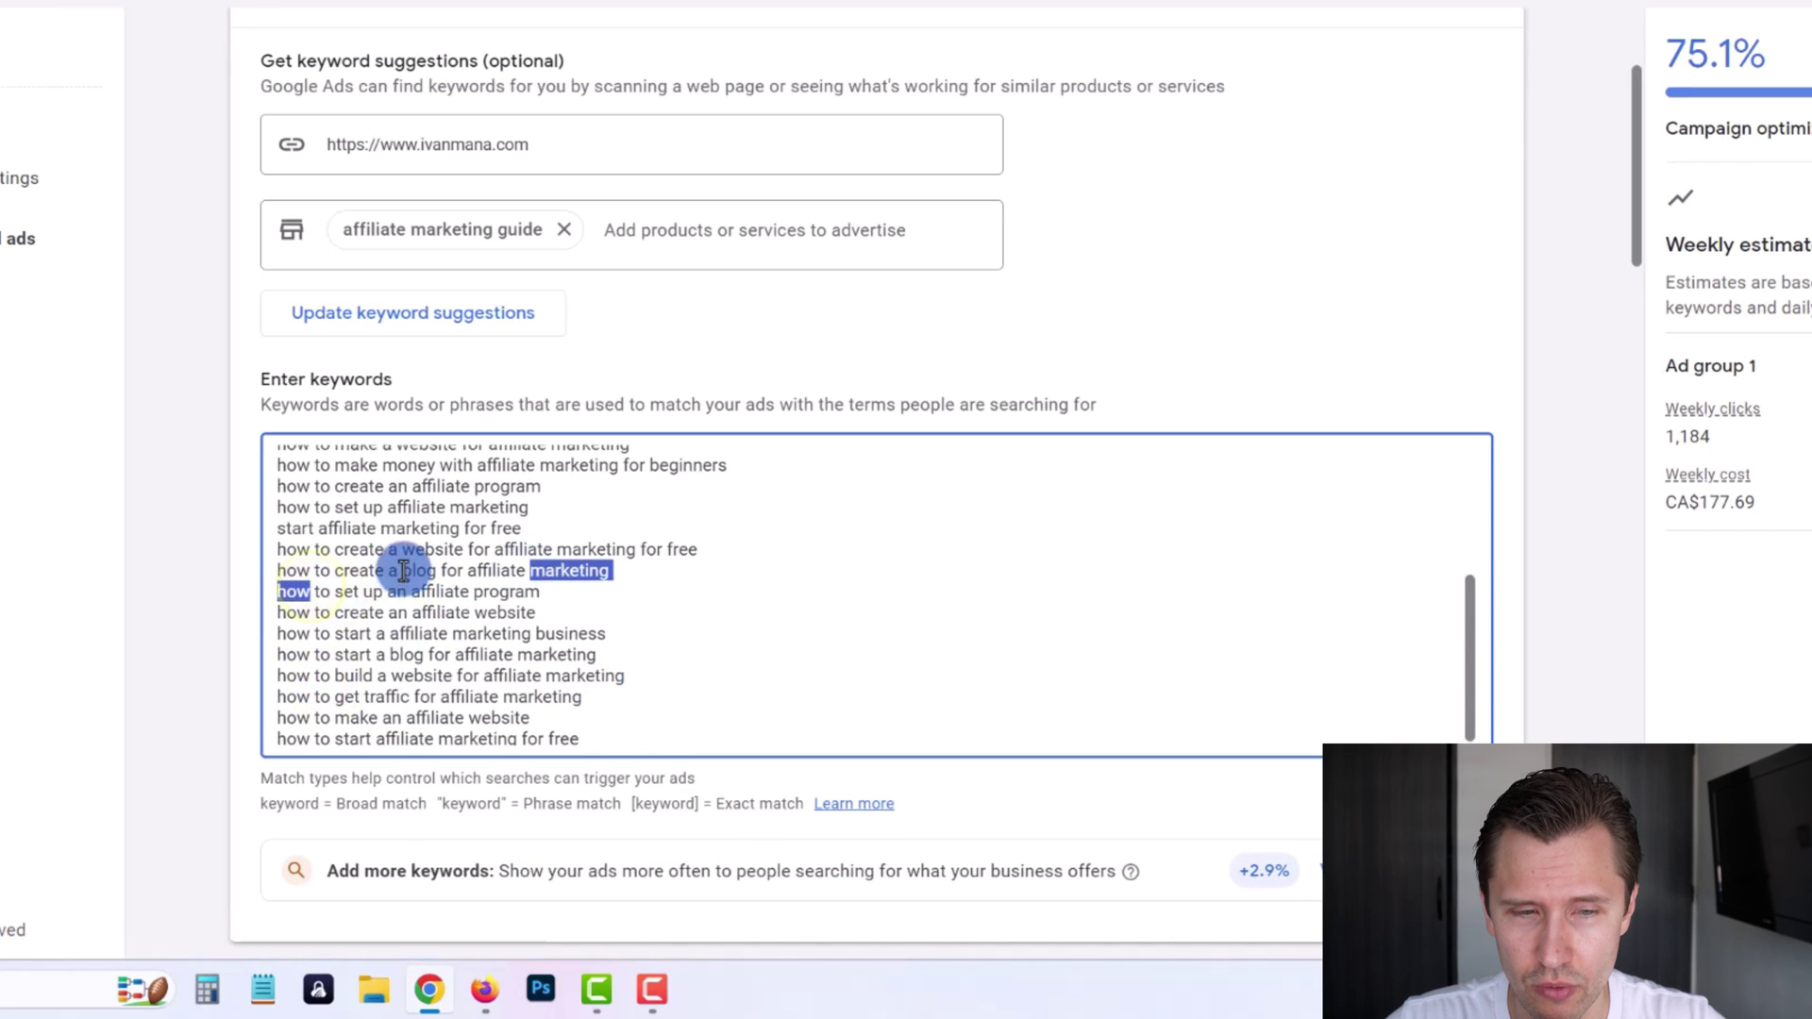
{"action": "scroll", "coordinate": [383, 538], "scroll_direction": "up", "scroll_amount": 3}
{"action": "scroll", "coordinate": [390, 560], "scroll_direction": "up", "scroll_amount": 3}
{"action": "scroll", "coordinate": [254, 633], "scroll_direction": "down", "scroll_amount": 2}
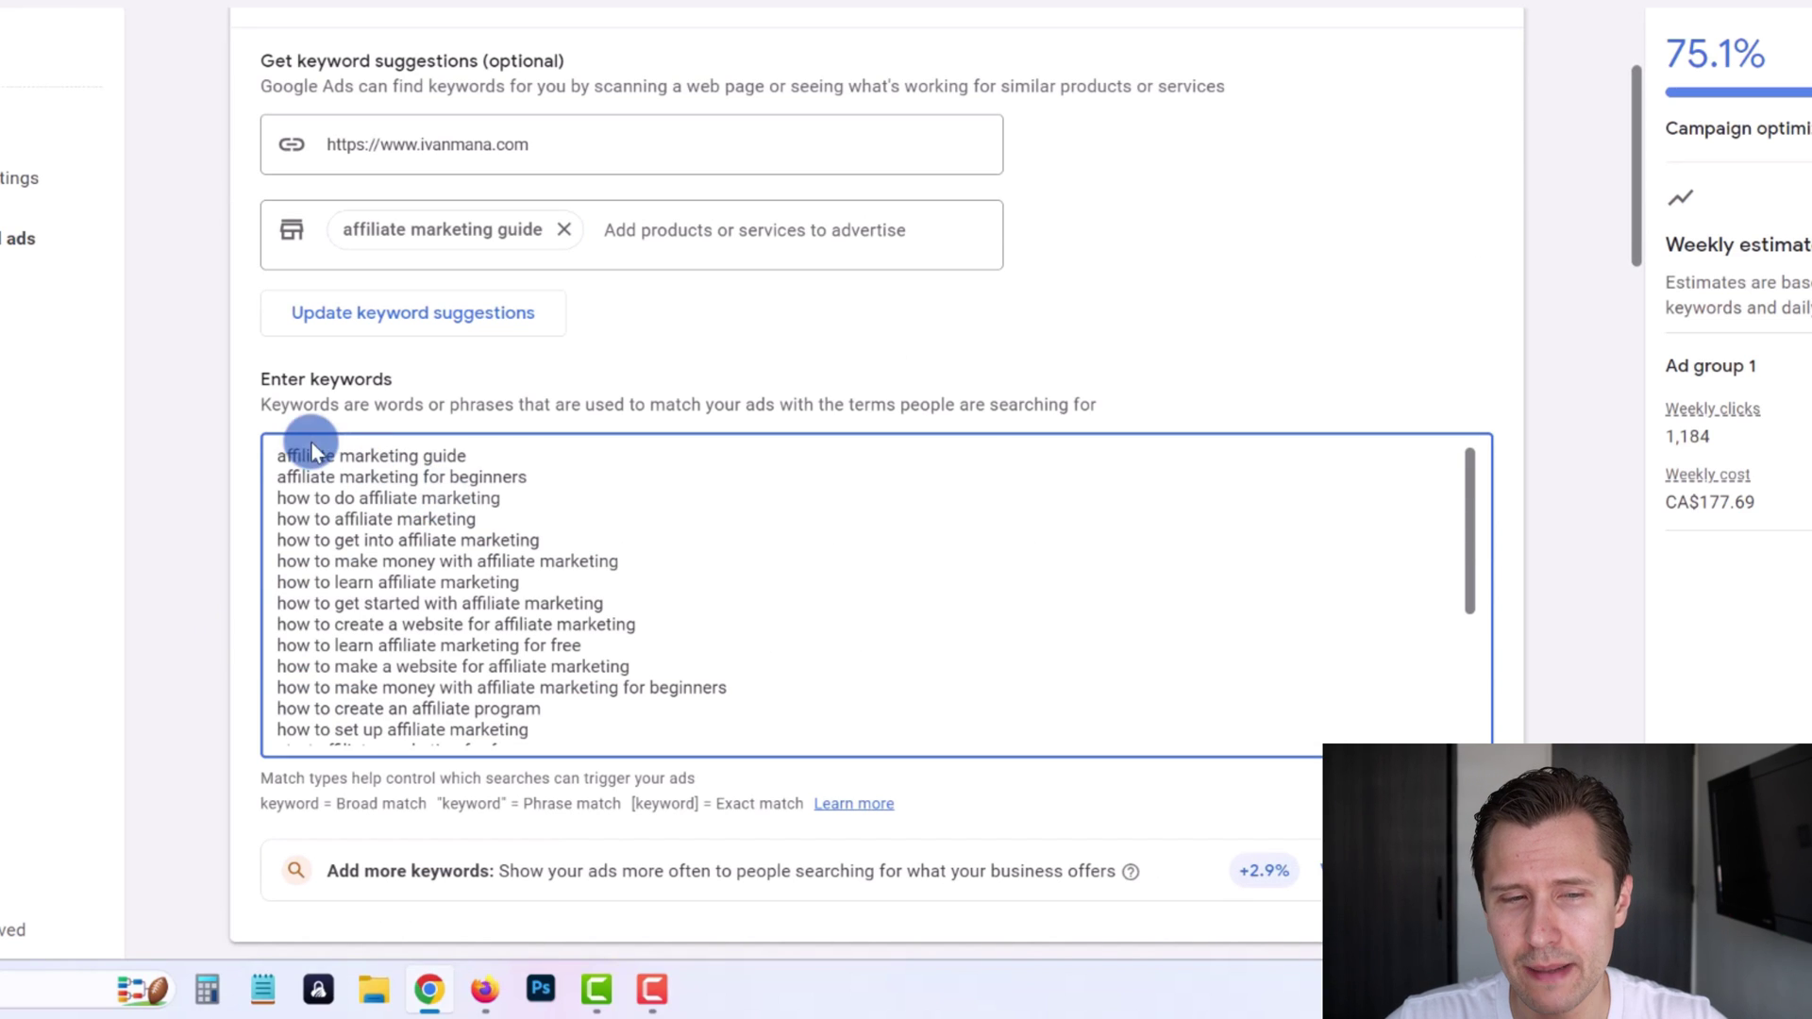
{"action": "left_click", "coordinate": [289, 454]}
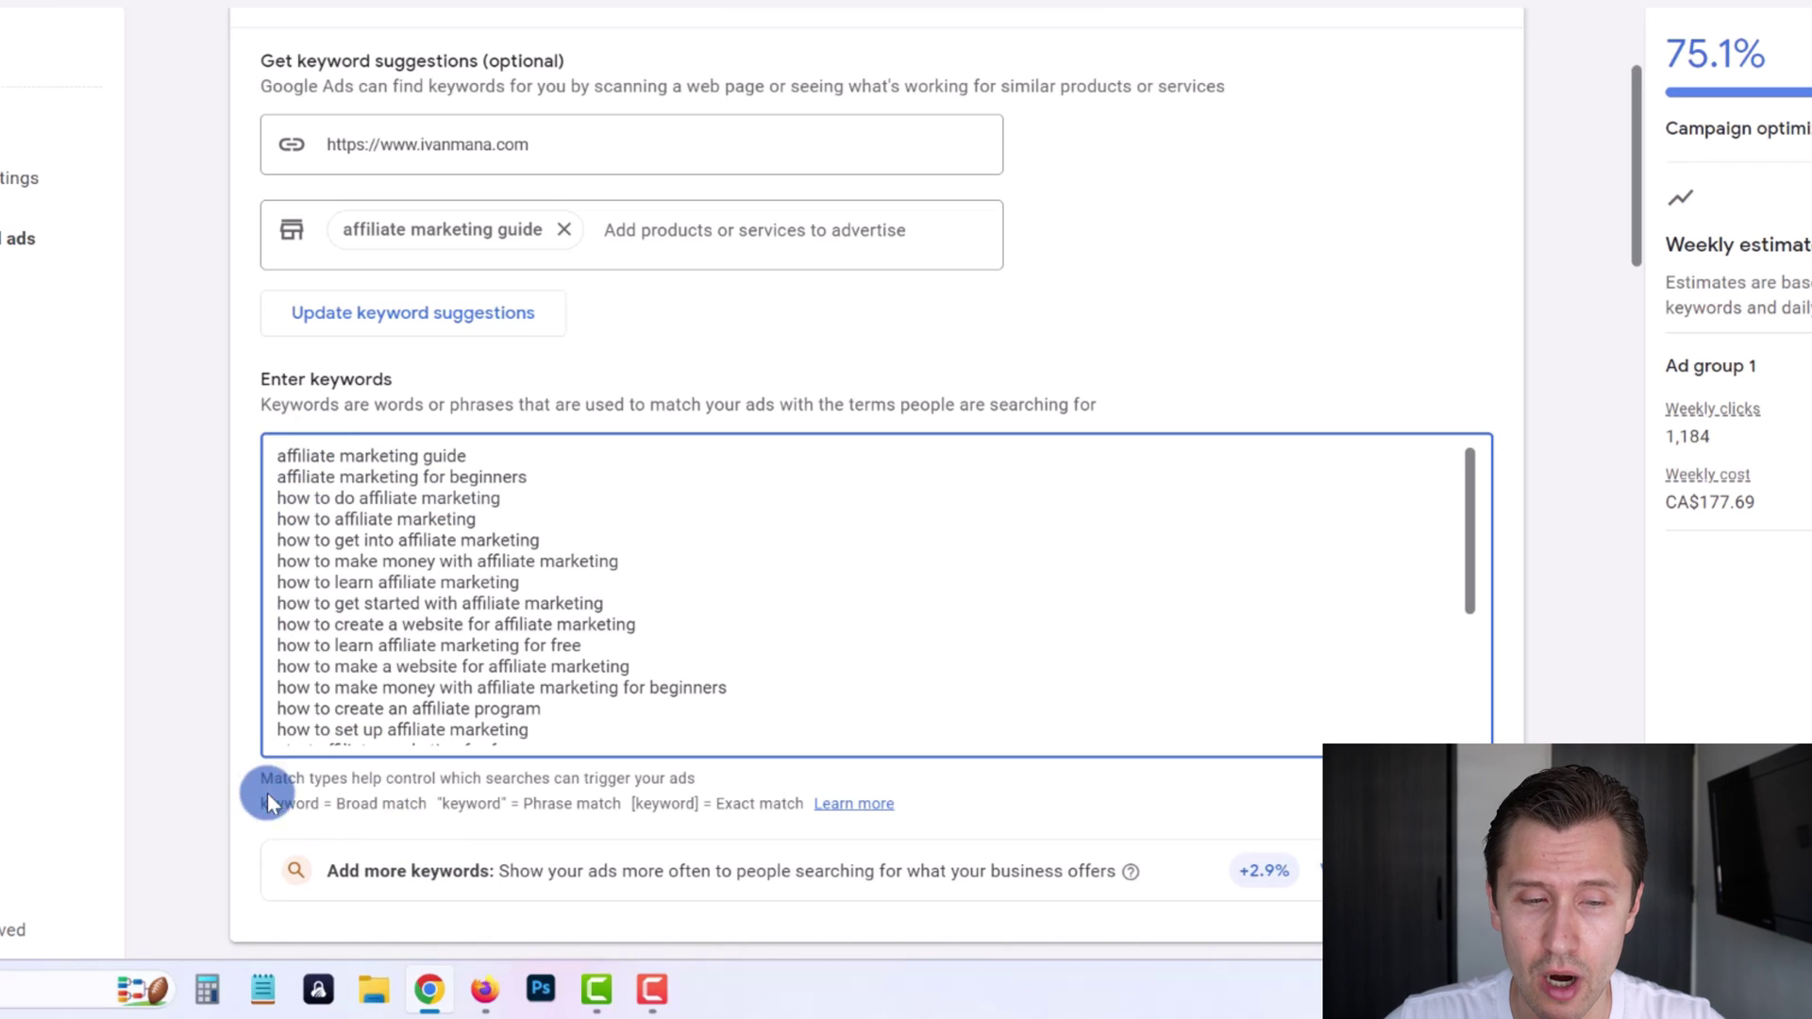
Make the top keyword exact-match [affiliate marketing guide], with a blank line after it.
{"action": "left_click_drag", "start_coordinate": [269, 810], "coordinate": [758, 802]}
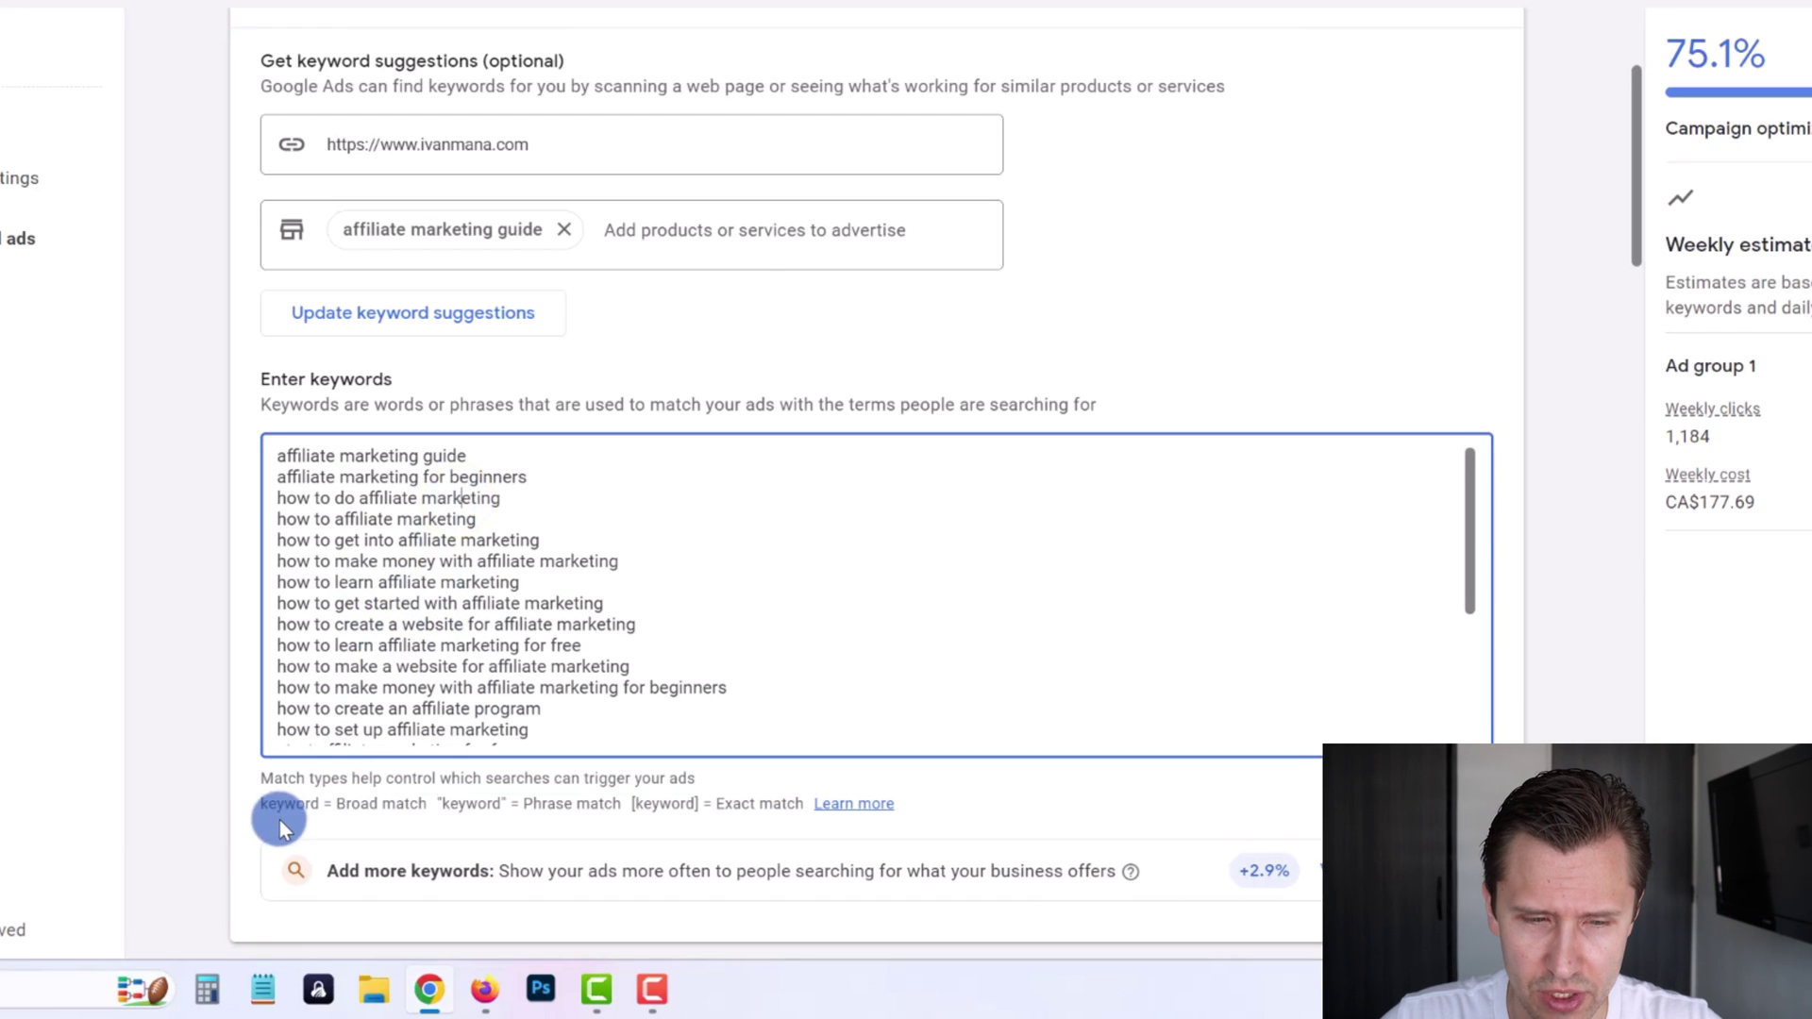
{"action": "left_click_drag", "start_coordinate": [261, 804], "coordinate": [464, 803]}
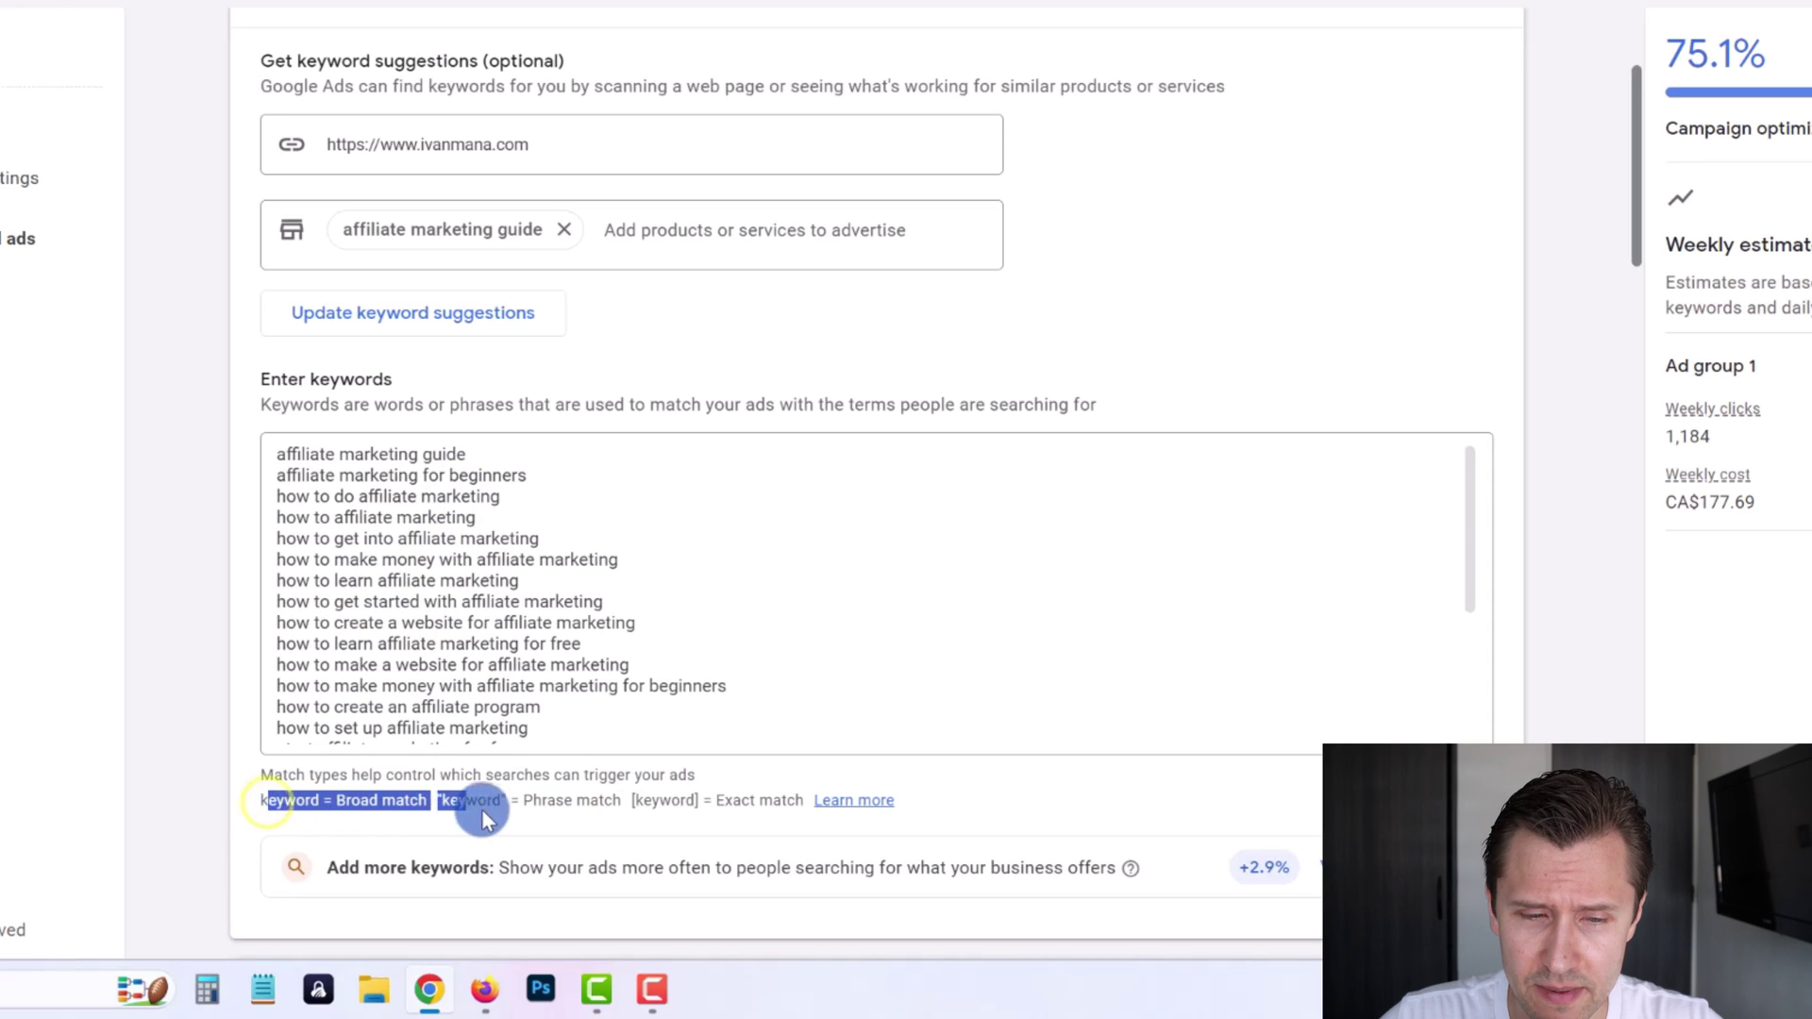
{"action": "left_click", "coordinate": [651, 813]}
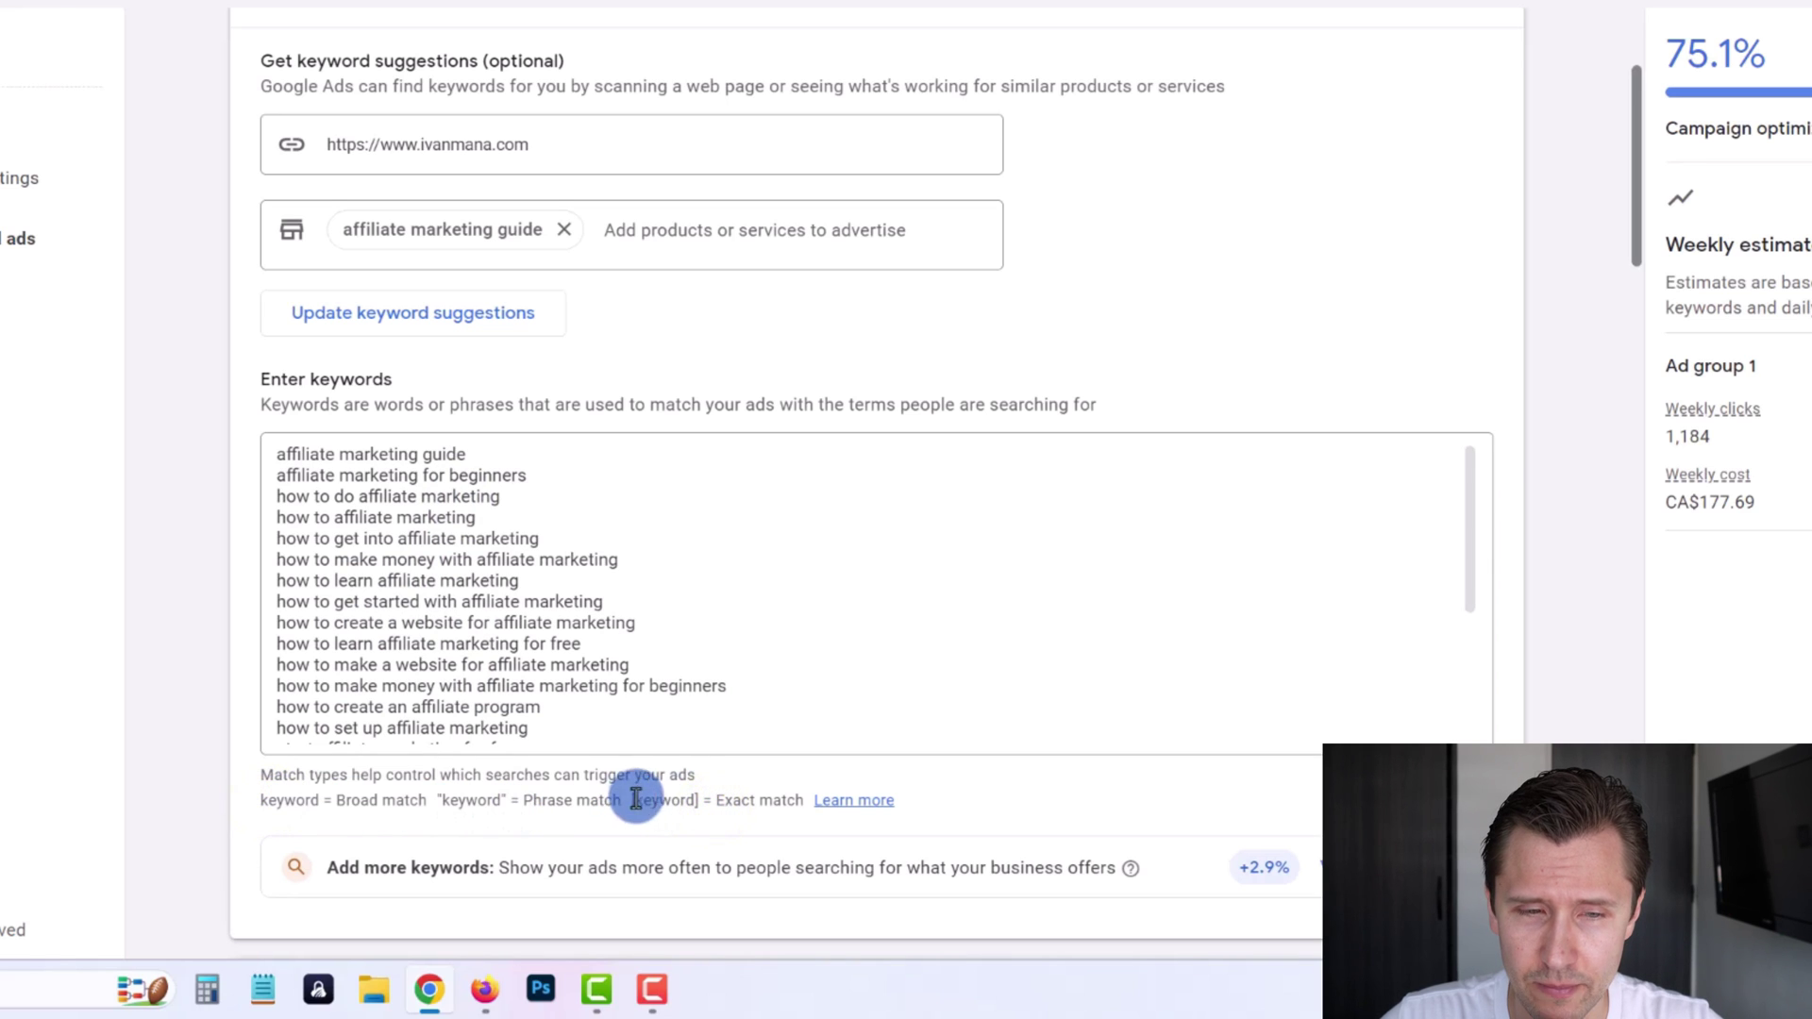
{"action": "left_click", "coordinate": [269, 442]}
{"action": "left_click", "coordinate": [354, 456]}
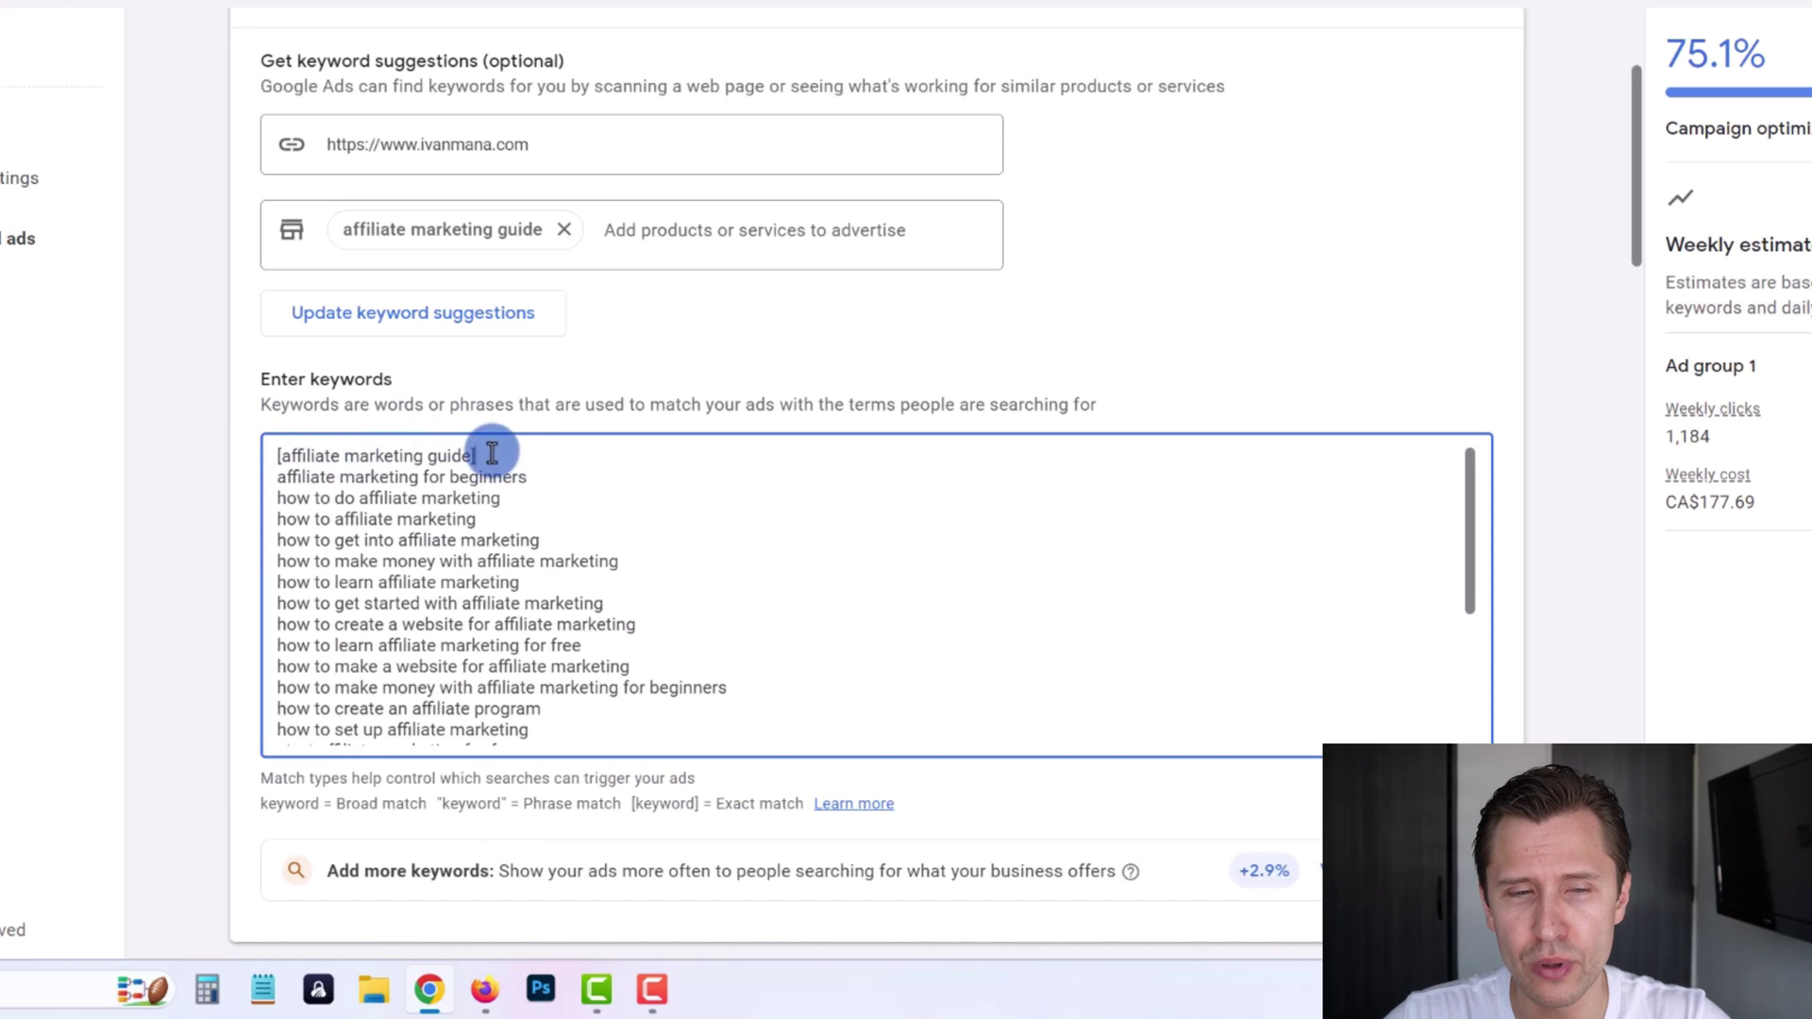
{"action": "left_click_drag", "start_coordinate": [489, 453], "coordinate": [274, 453]}
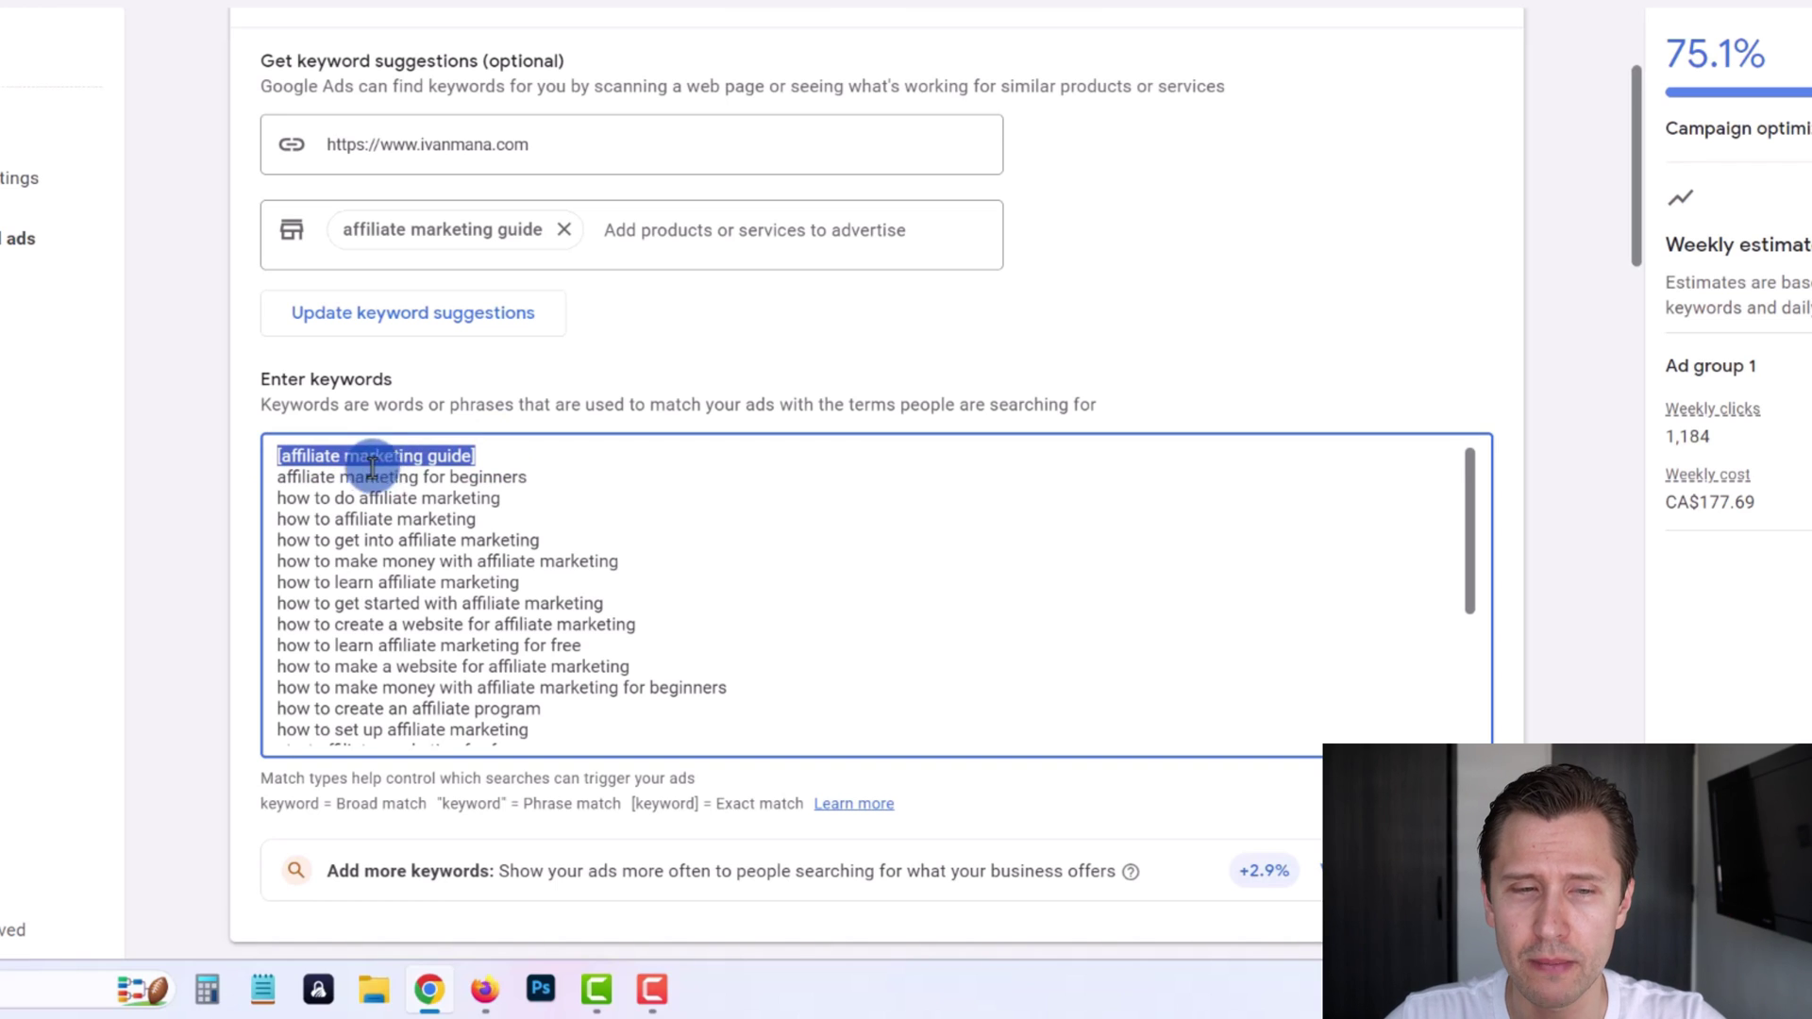
{"action": "left_click", "coordinate": [510, 451]}
{"action": "key", "text": "Return"}
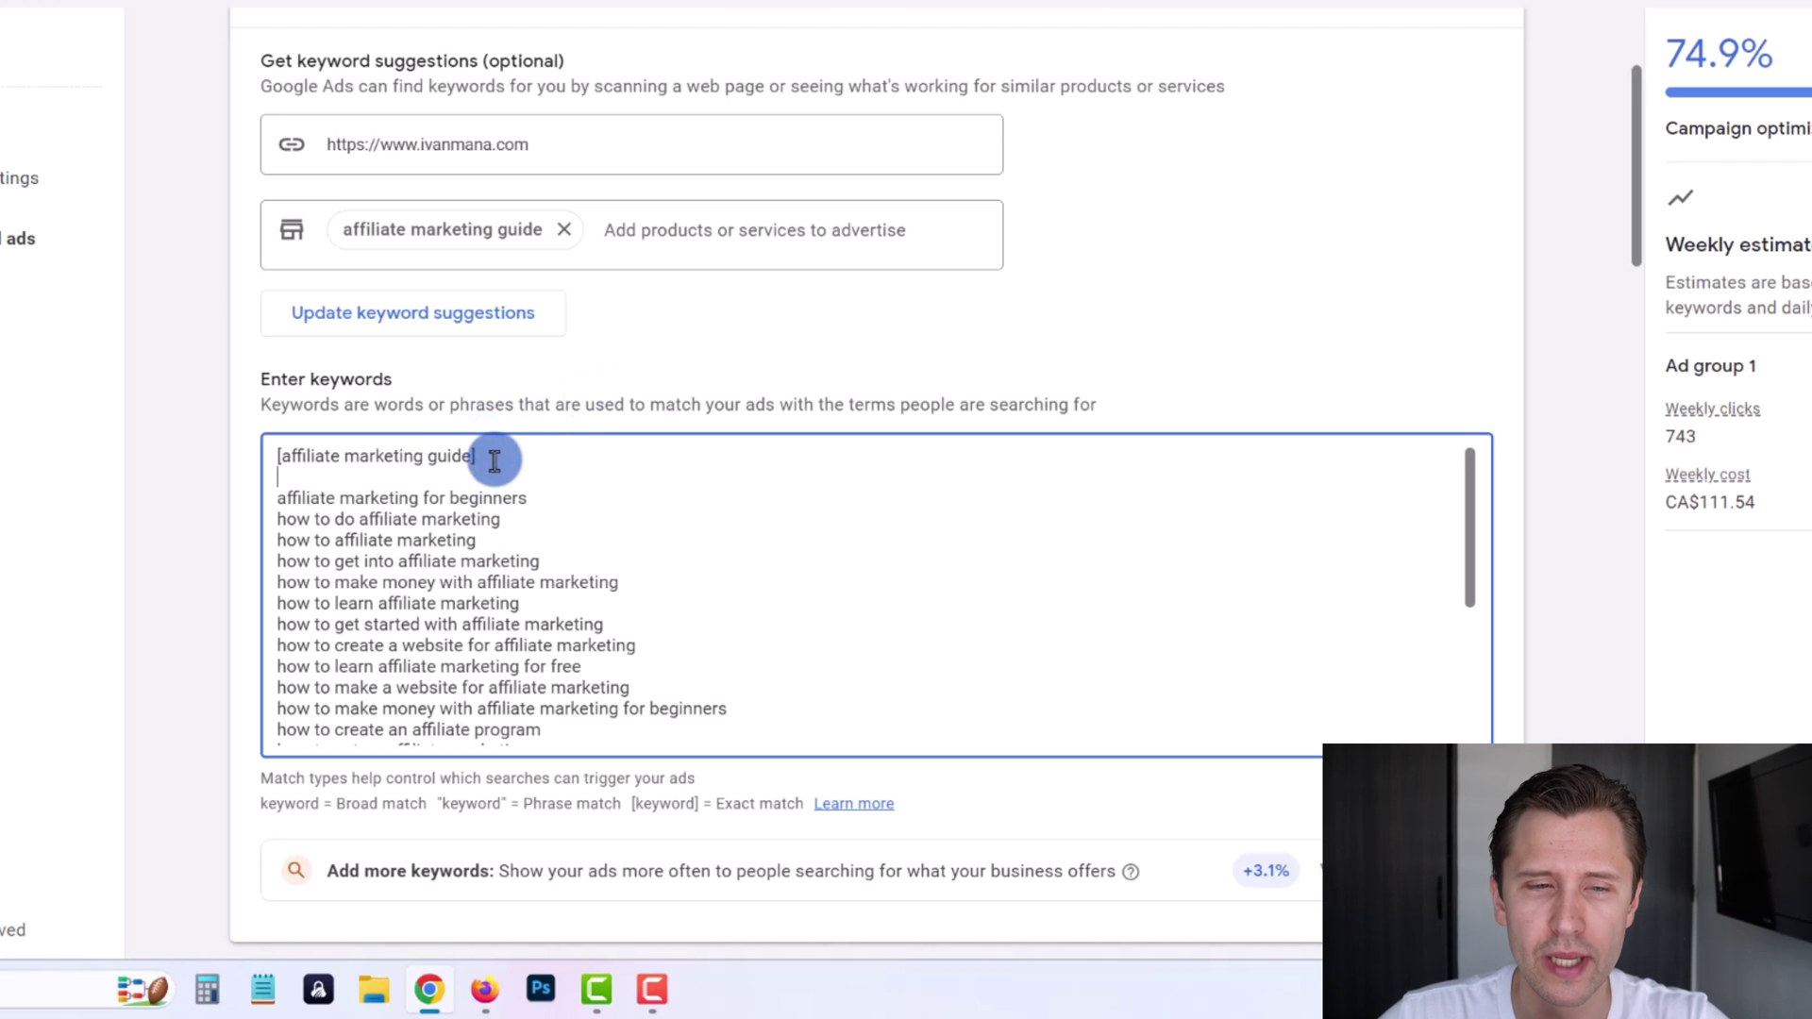
{"action": "left_click_drag", "start_coordinate": [494, 456], "coordinate": [335, 456]}
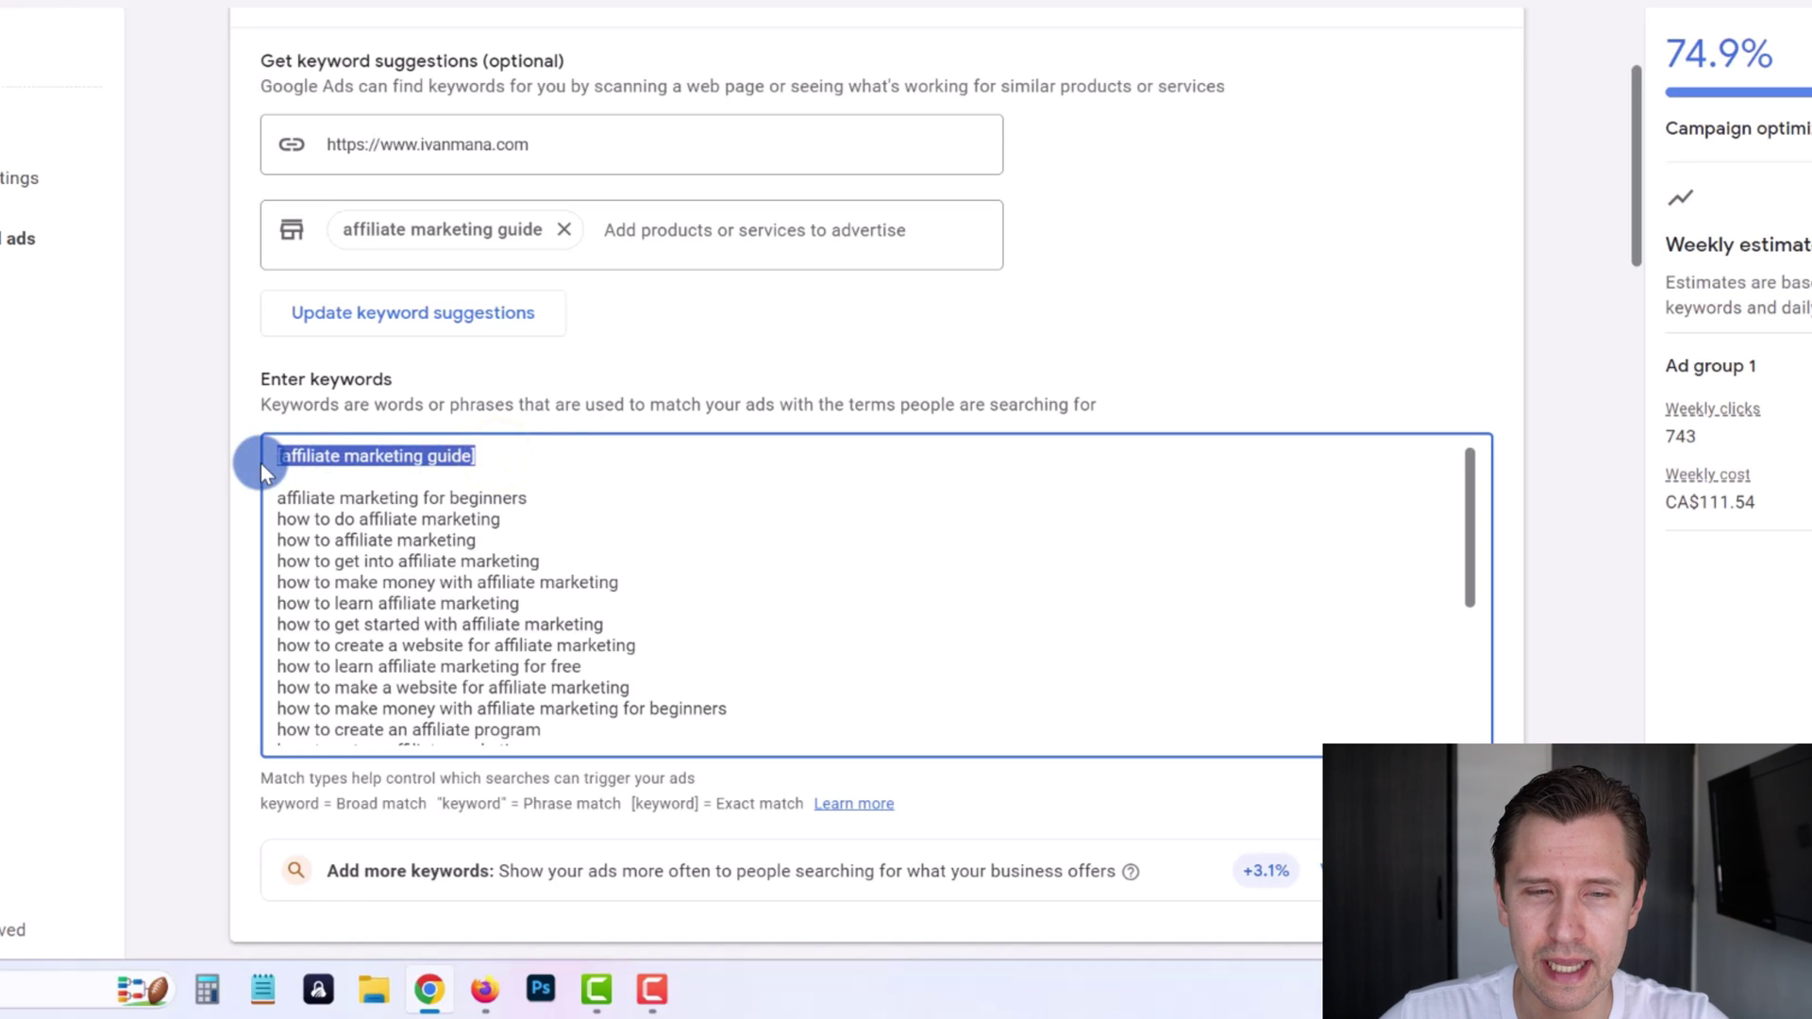
{"action": "left_click", "coordinate": [449, 459]}
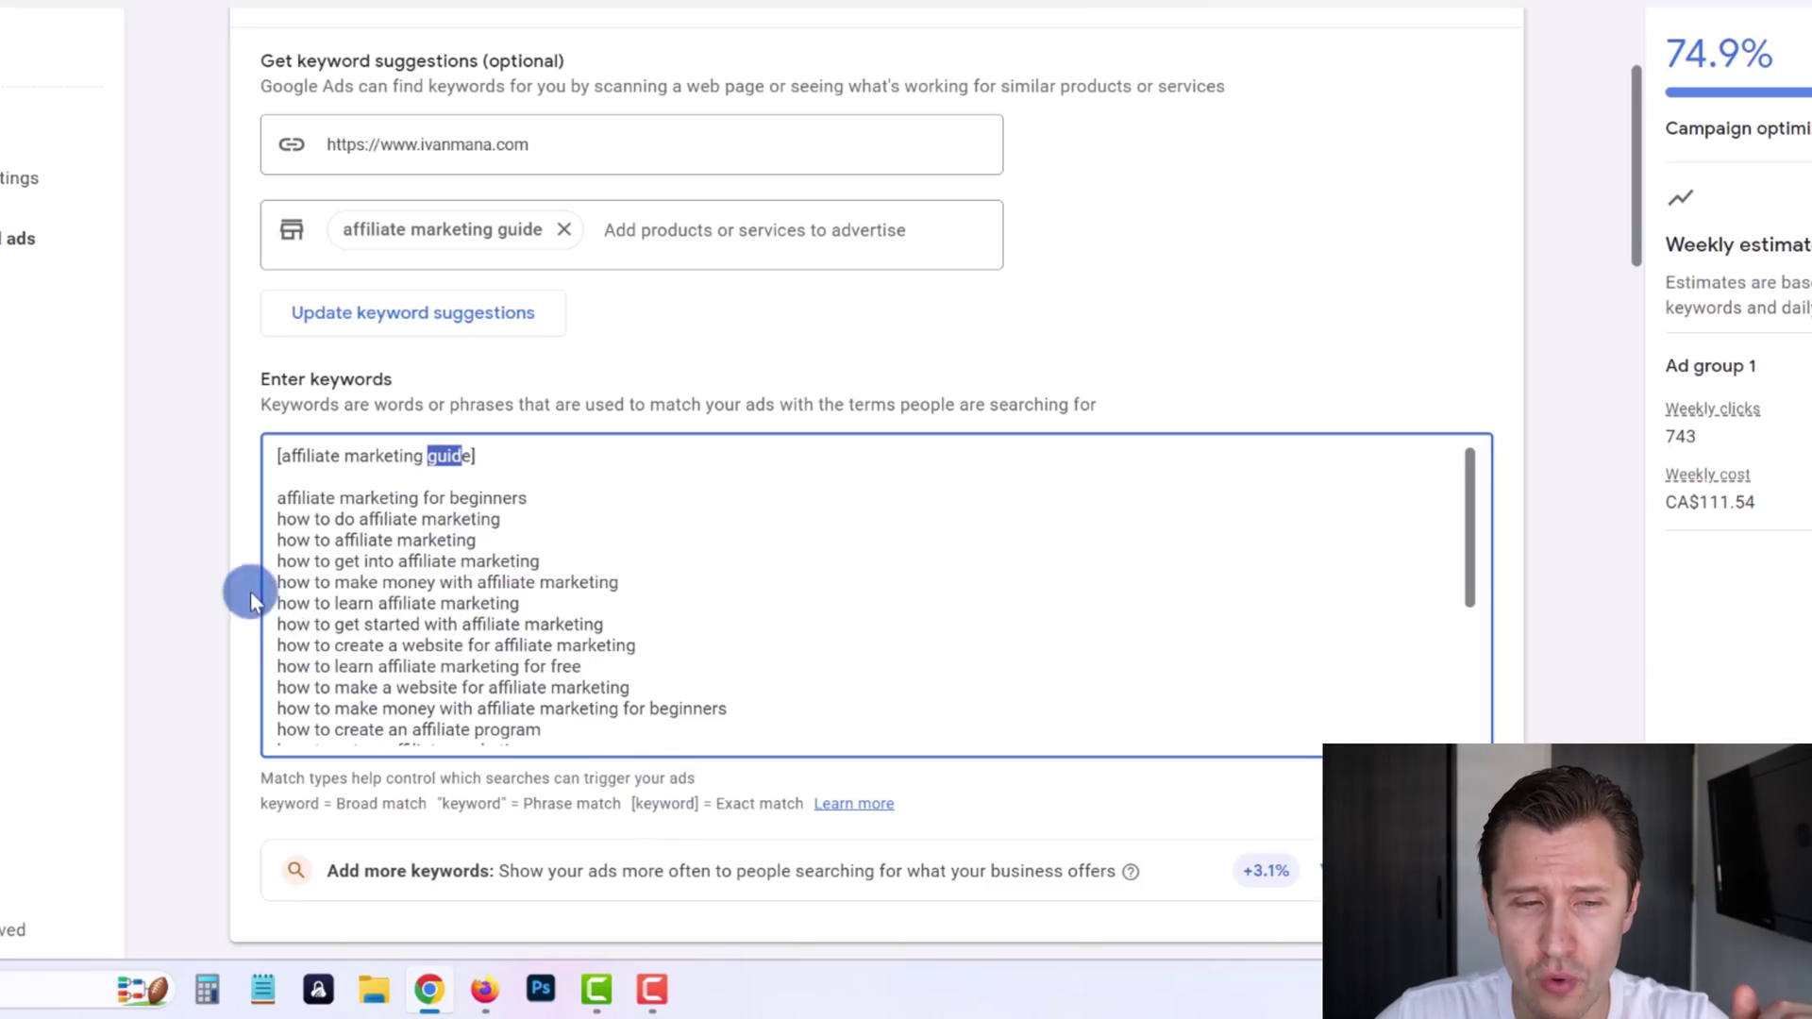
Make 'affiliate marketing for beginners' a phrase-match keyword followed by a blank line.
{"action": "left_click", "coordinate": [273, 506]}
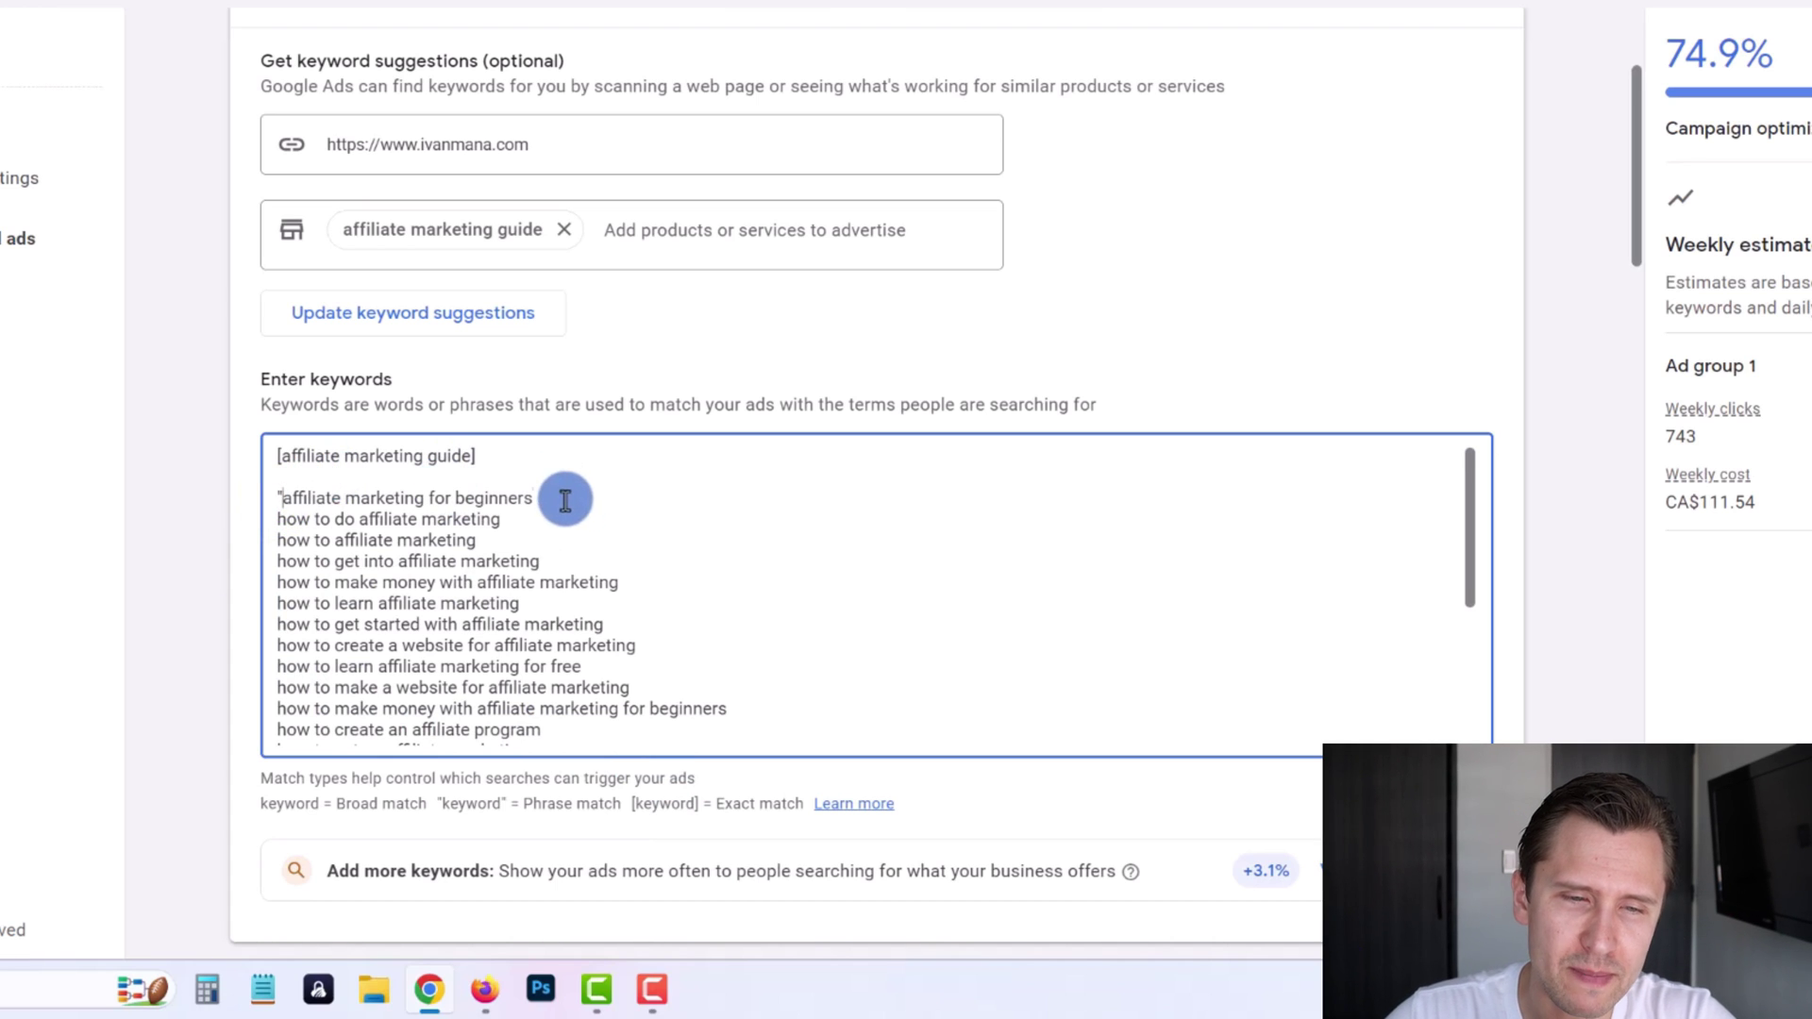
{"action": "type", "text": "\""}
{"action": "key", "text": "Return"}
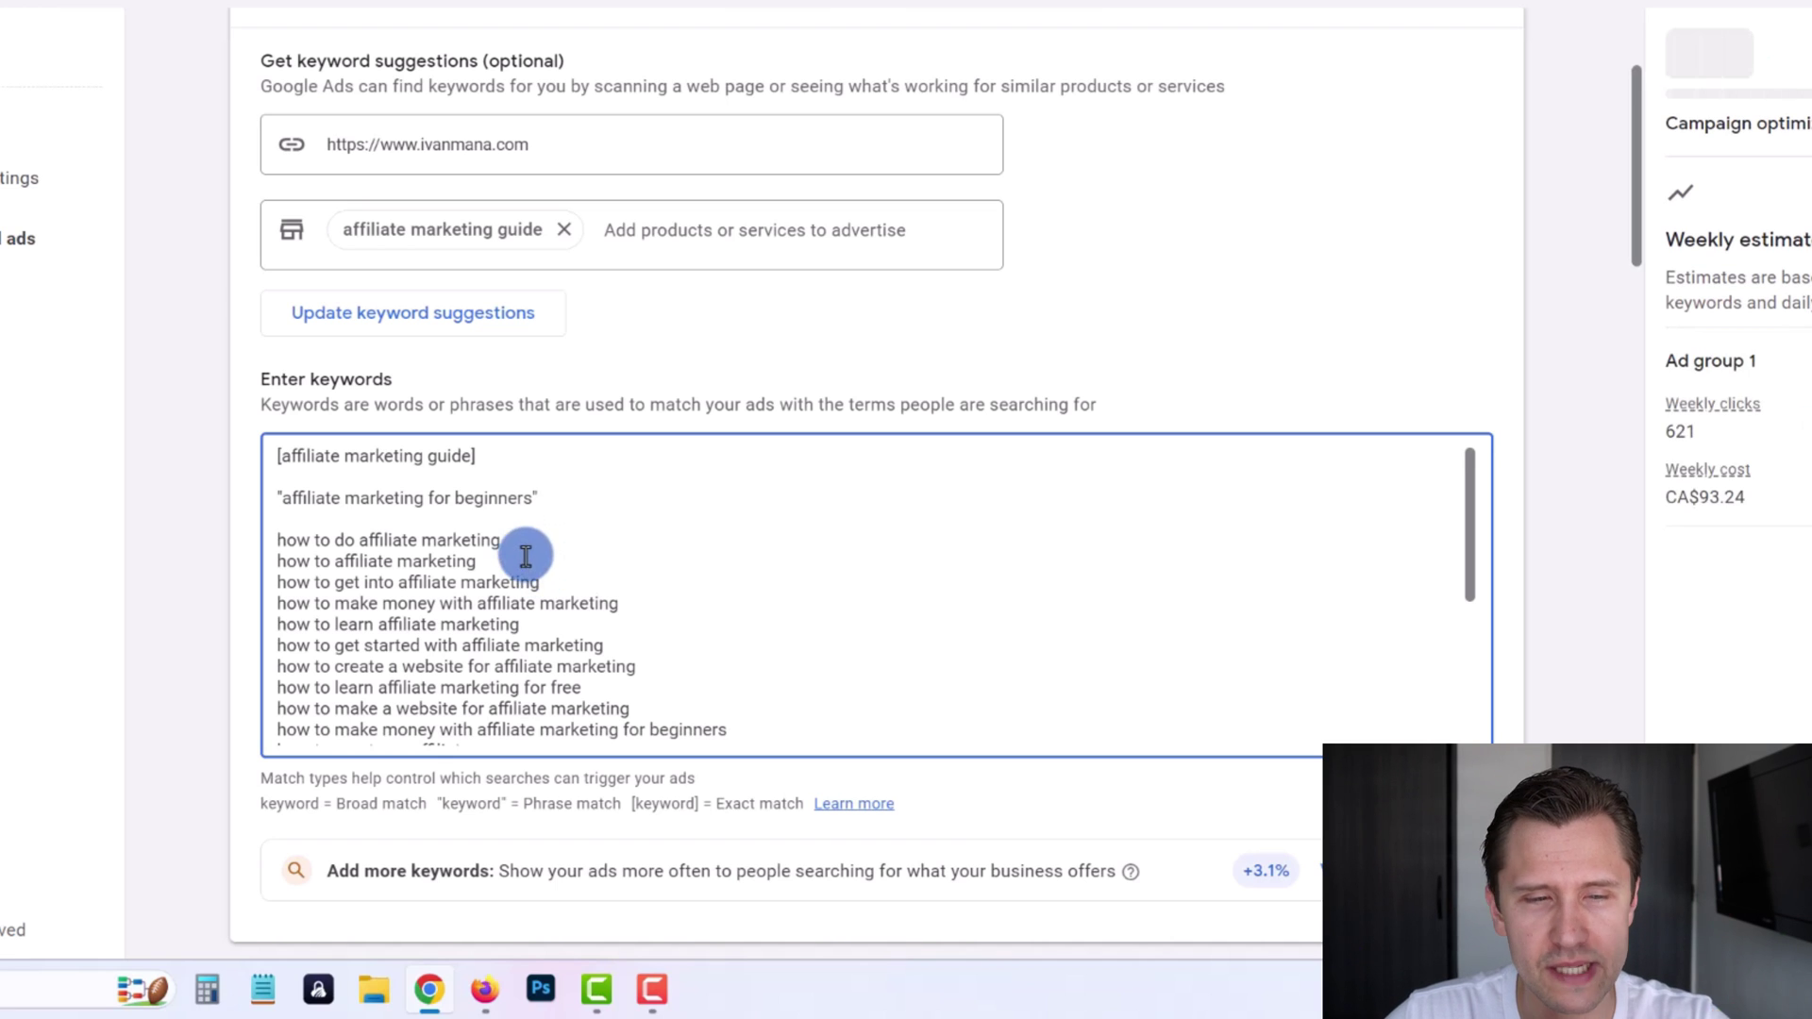
{"action": "left_click", "coordinate": [817, 453]}
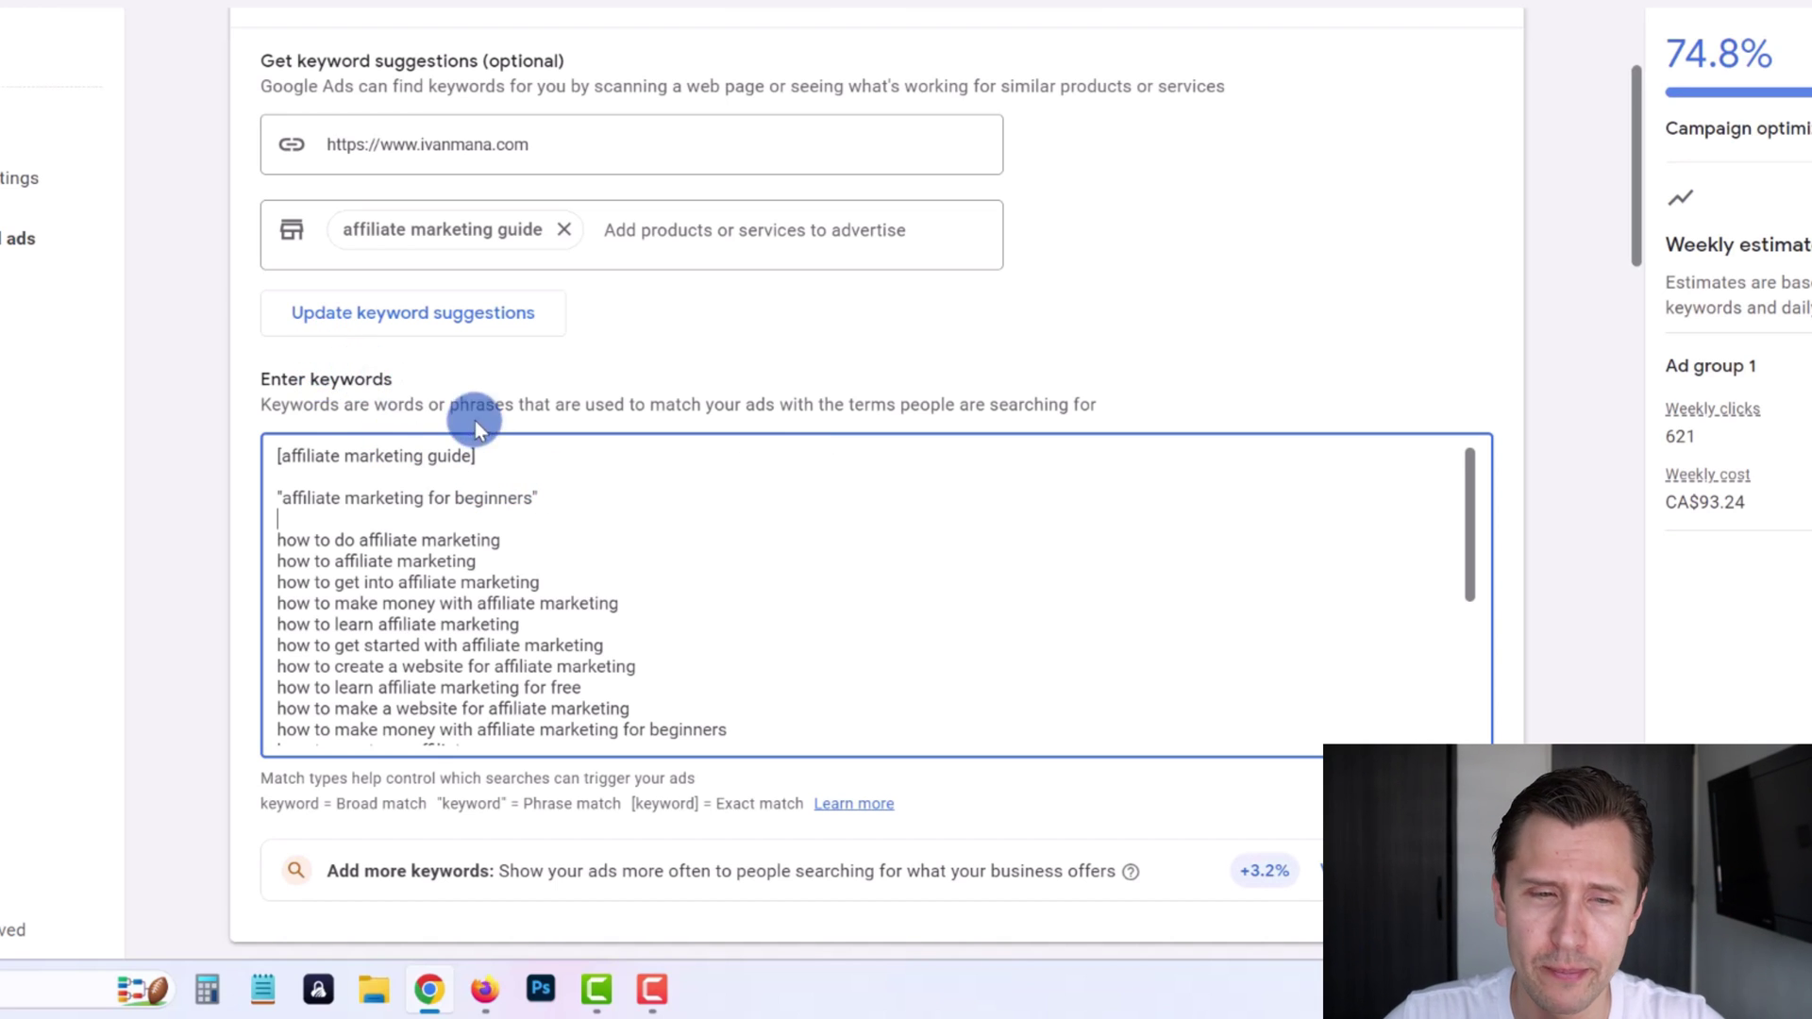
{"action": "left_click", "coordinate": [549, 524]}
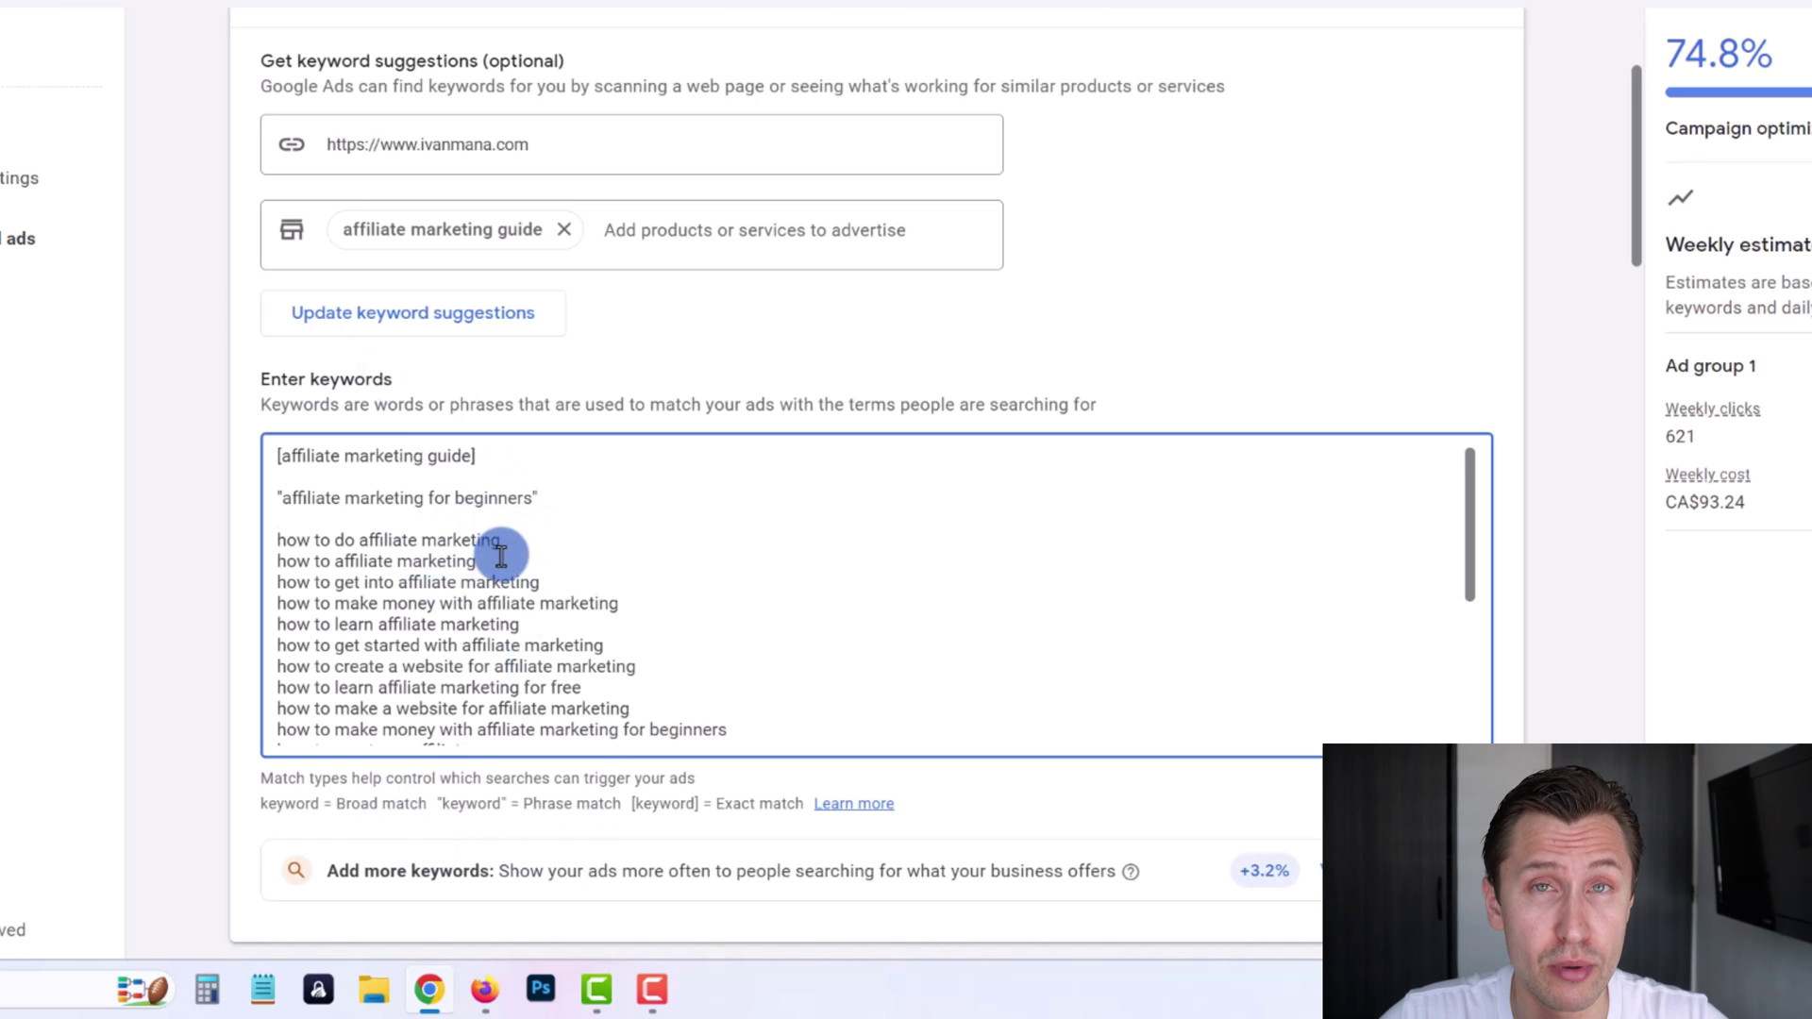
Insert a blank line after the 'how to do affiliate marketing' keyword.
{"action": "left_click", "coordinate": [522, 540]}
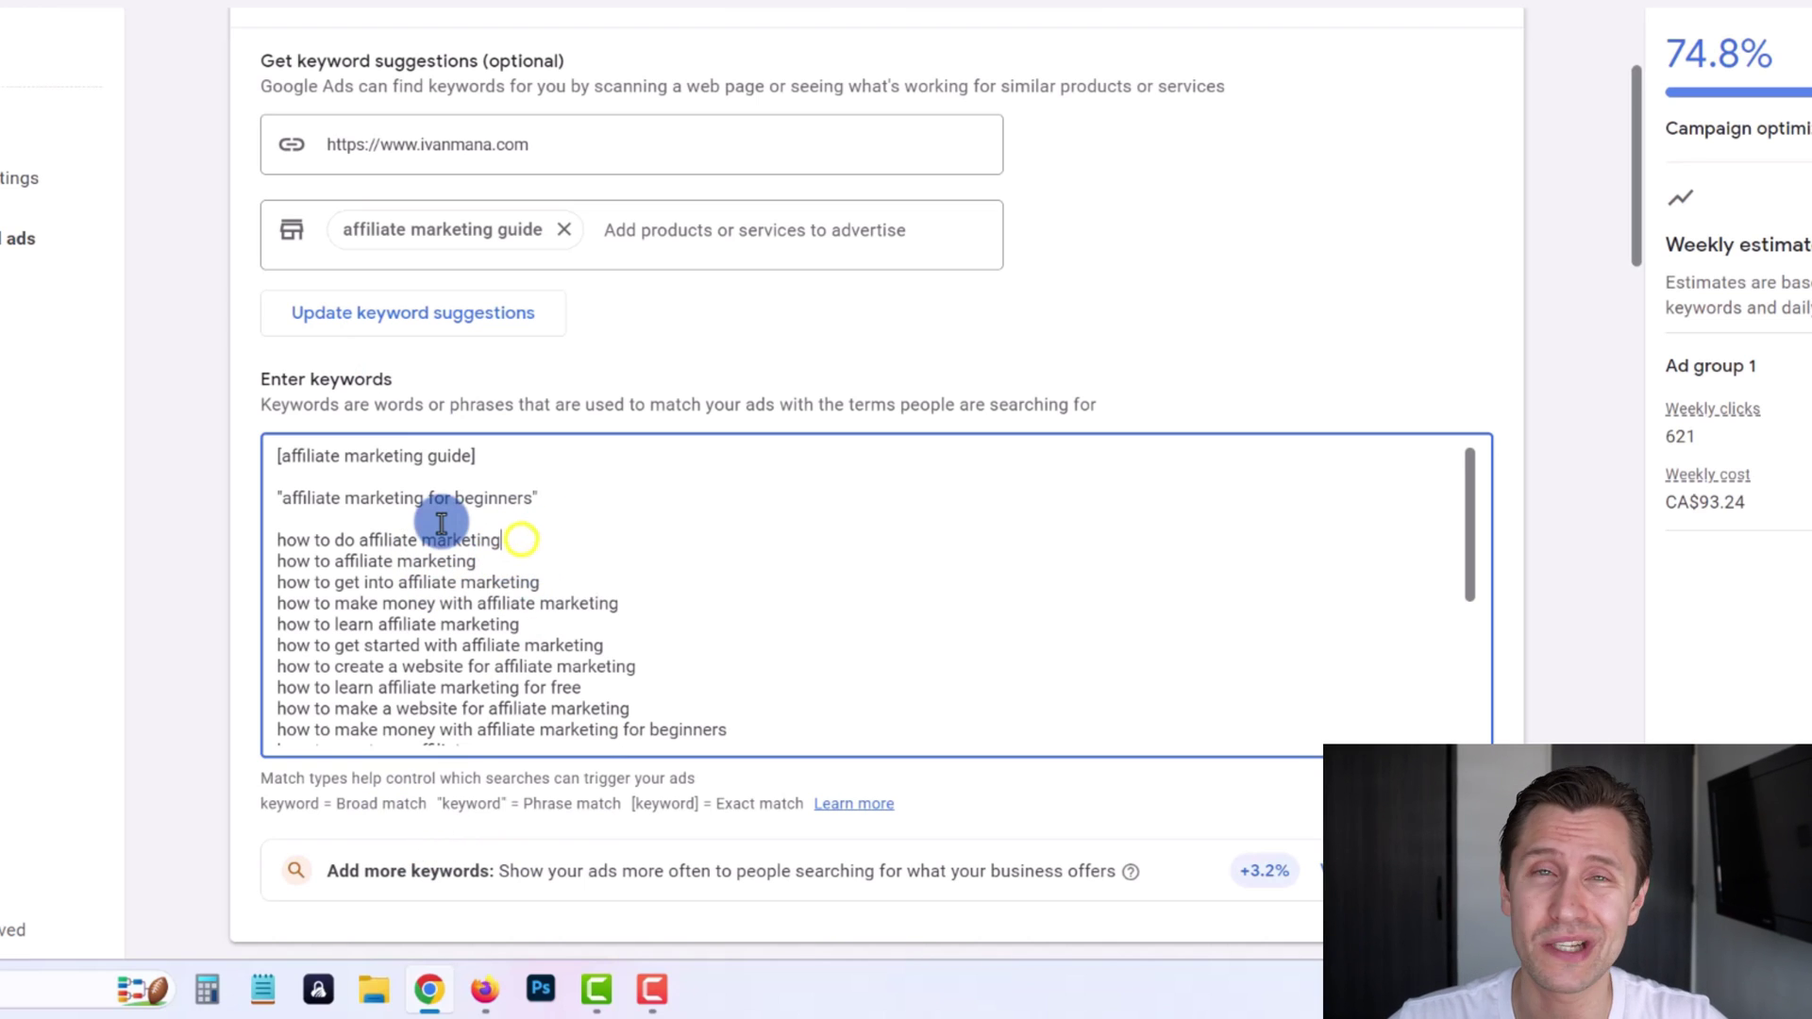
{"action": "key", "text": "Return"}
{"action": "left_click_drag", "start_coordinate": [276, 540], "coordinate": [505, 540]}
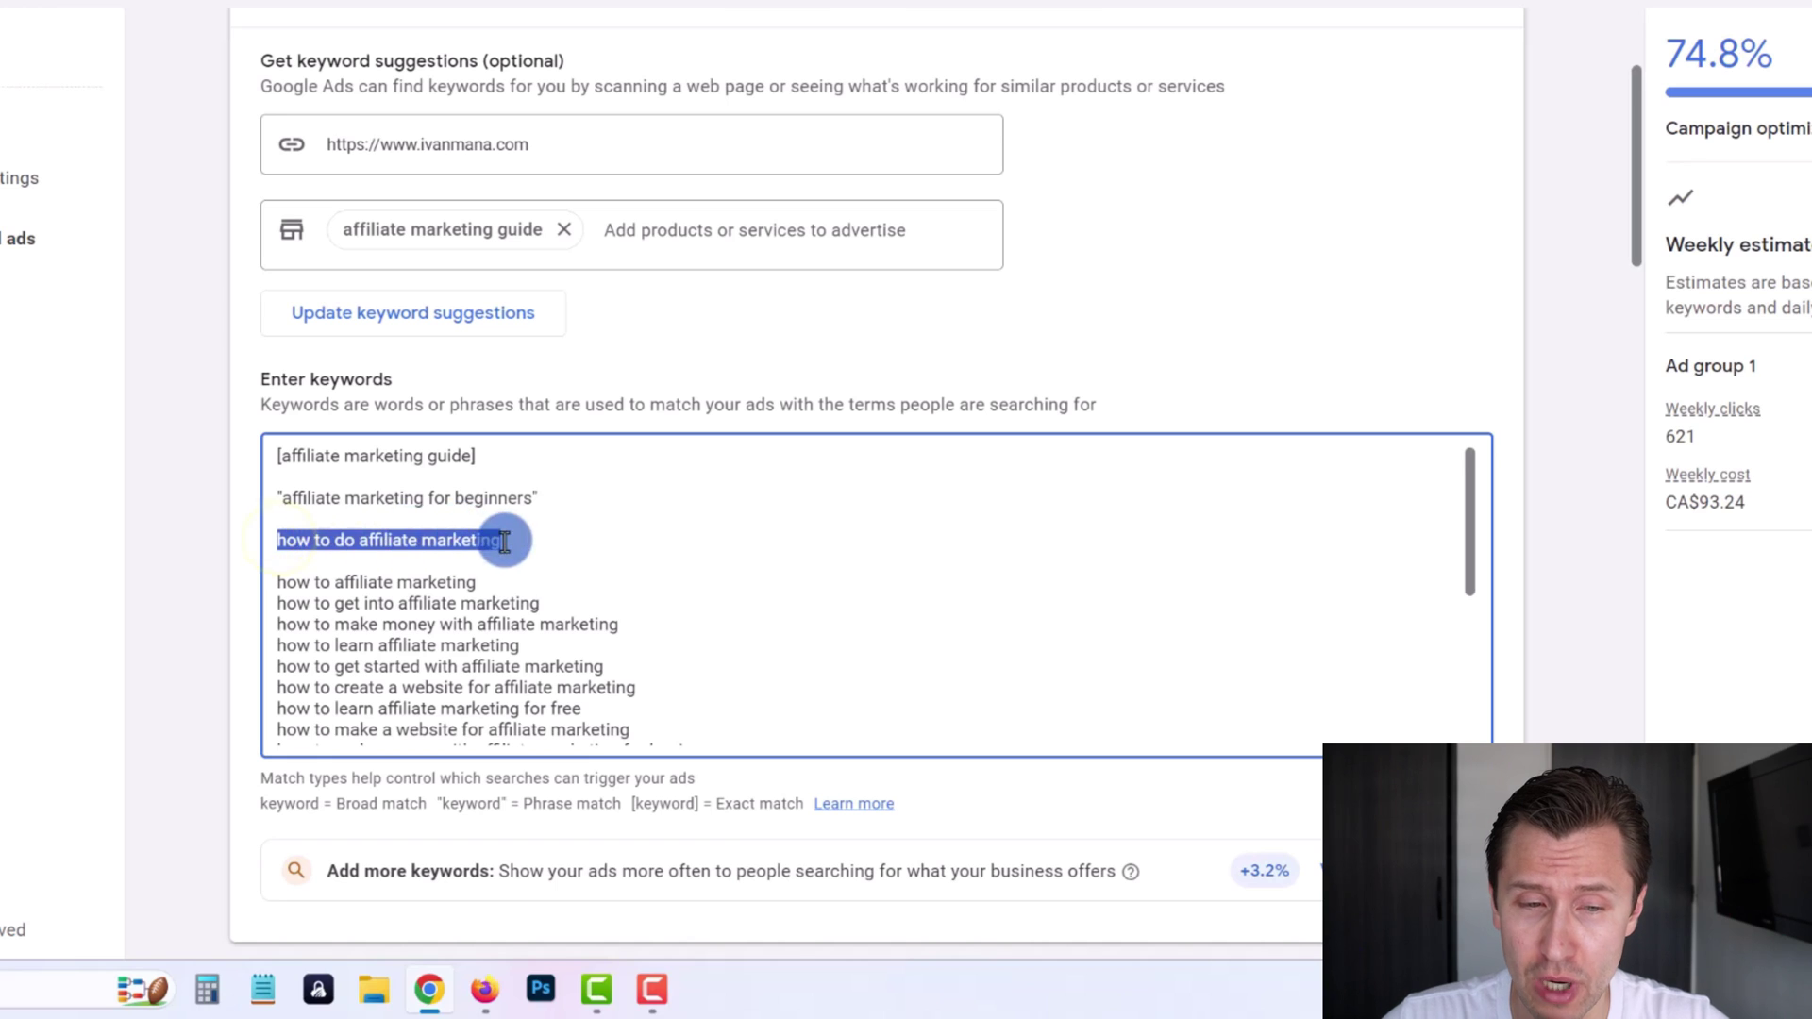
{"action": "left_click", "coordinate": [499, 581]}
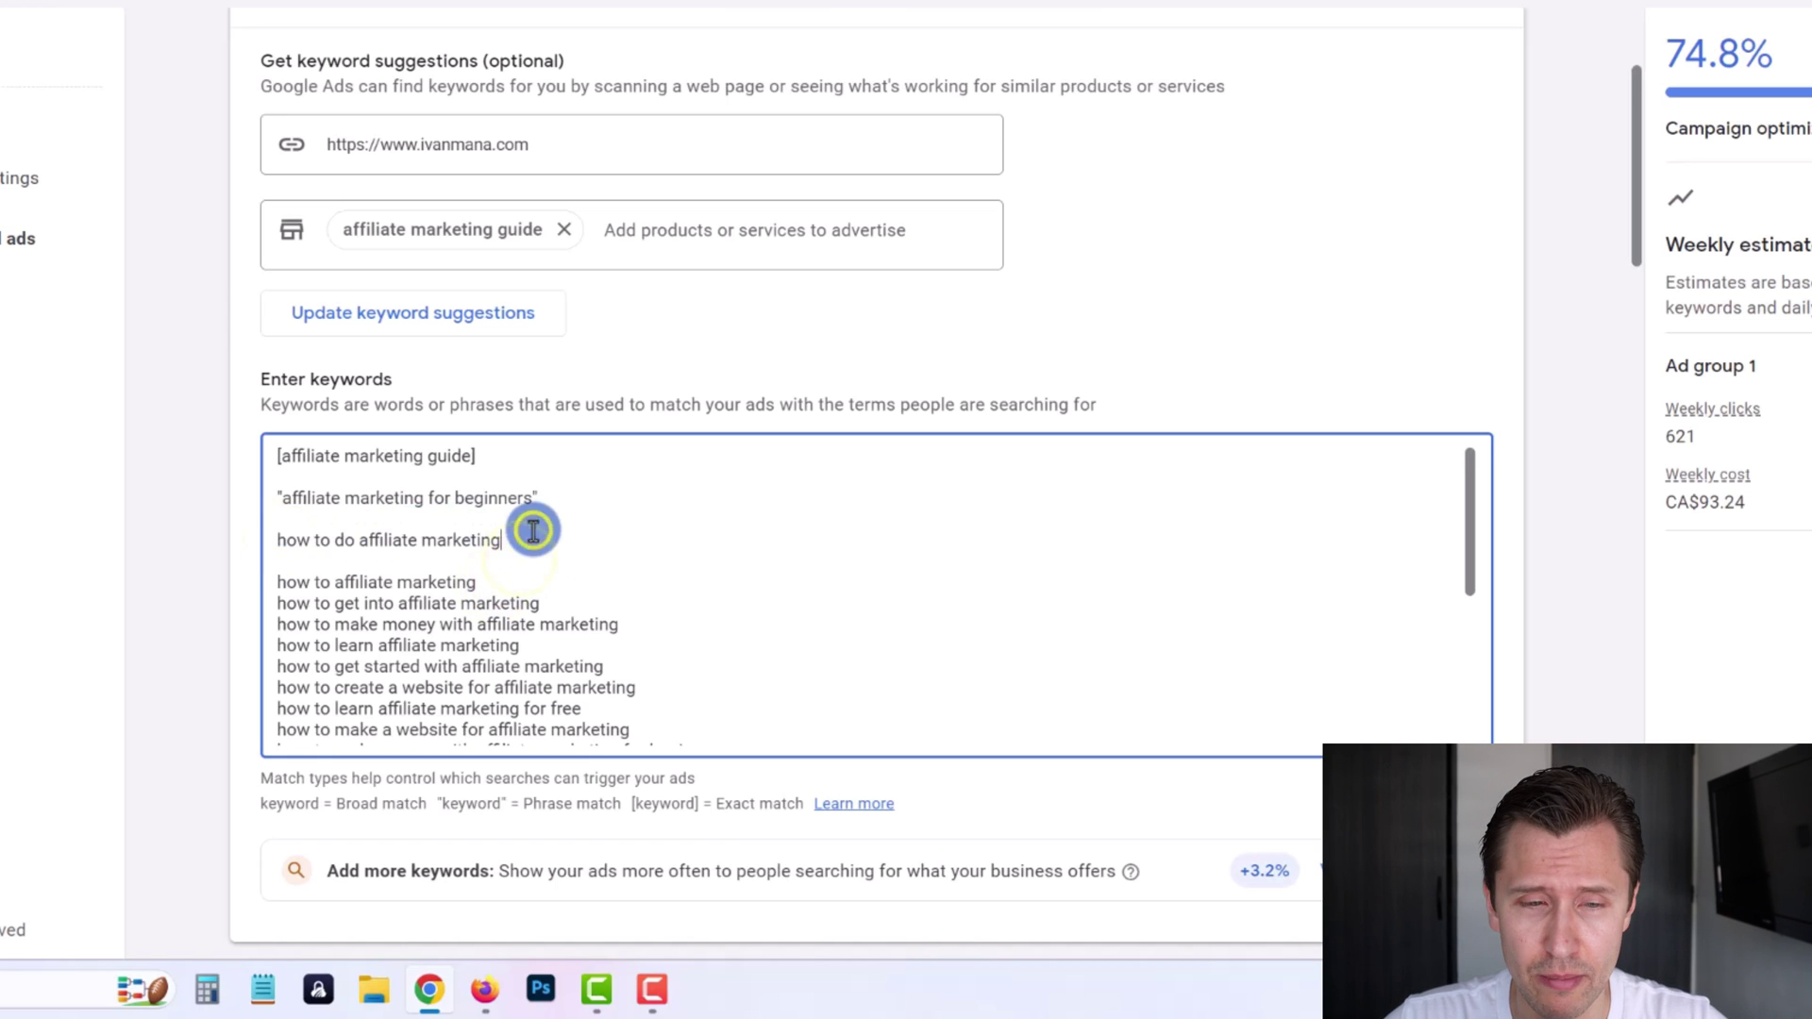
{"action": "left_click", "coordinate": [302, 553]}
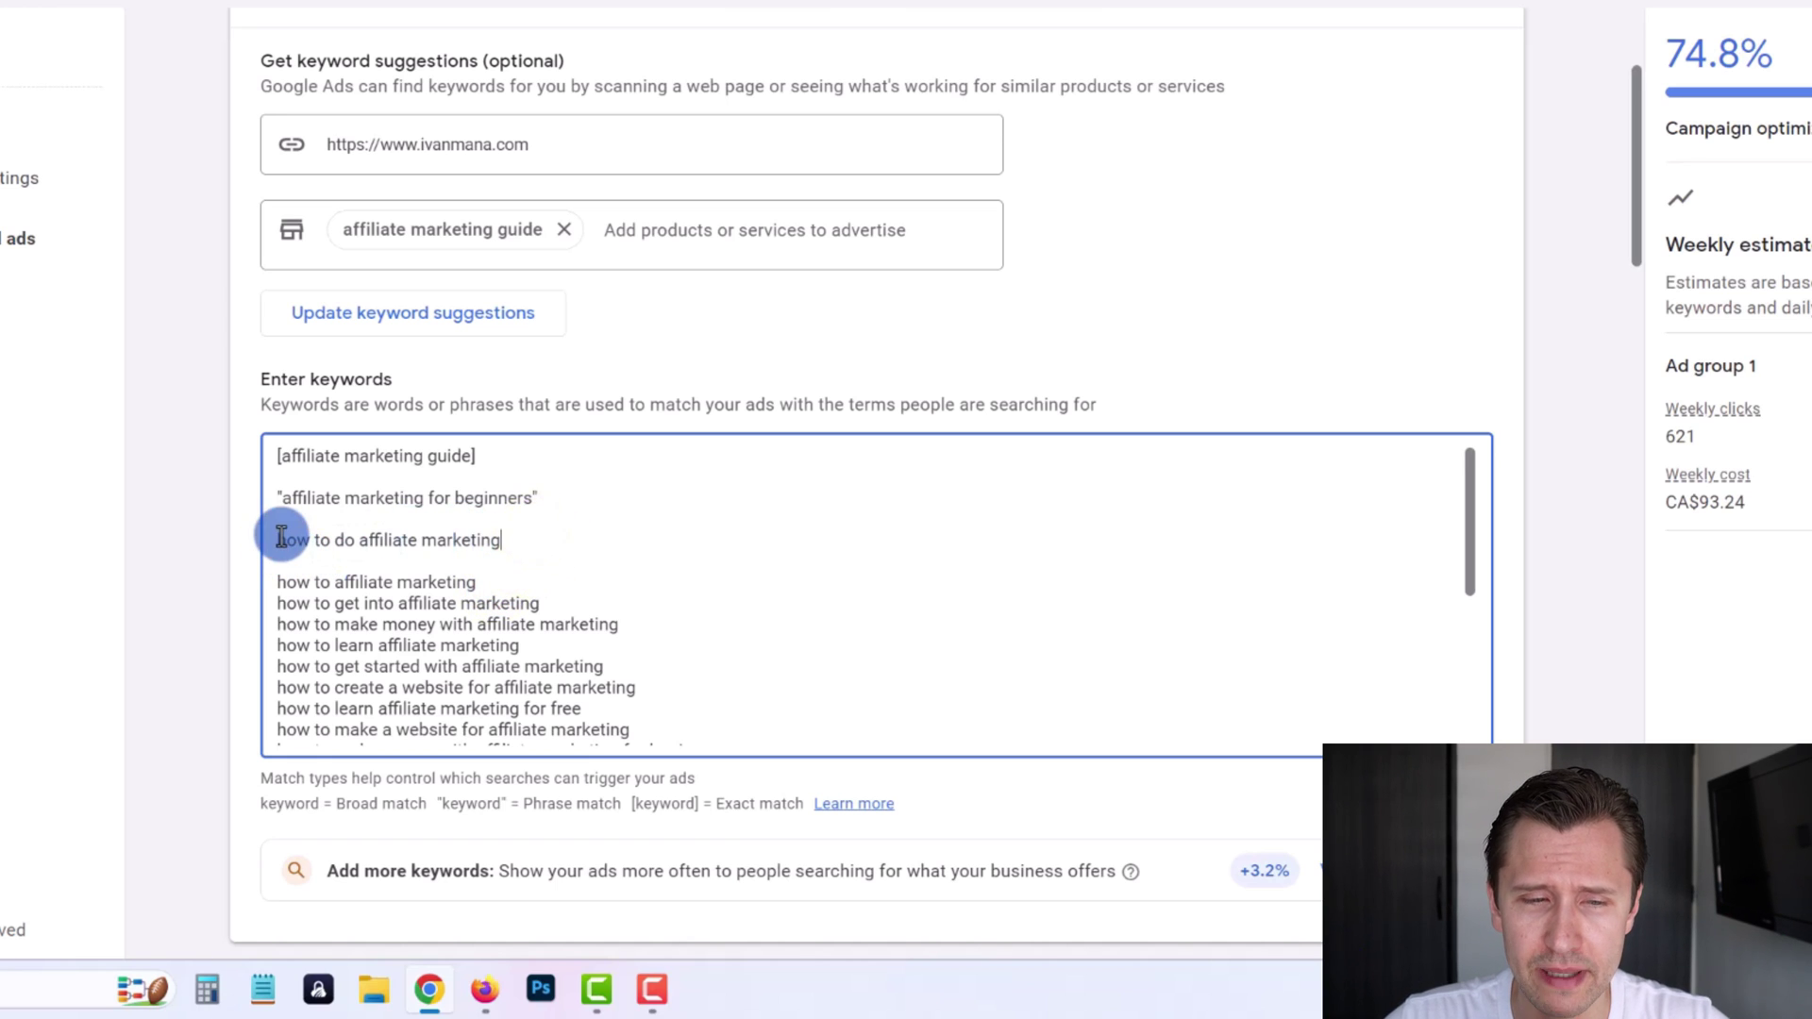
{"action": "left_click_drag", "start_coordinate": [282, 538], "coordinate": [490, 538]}
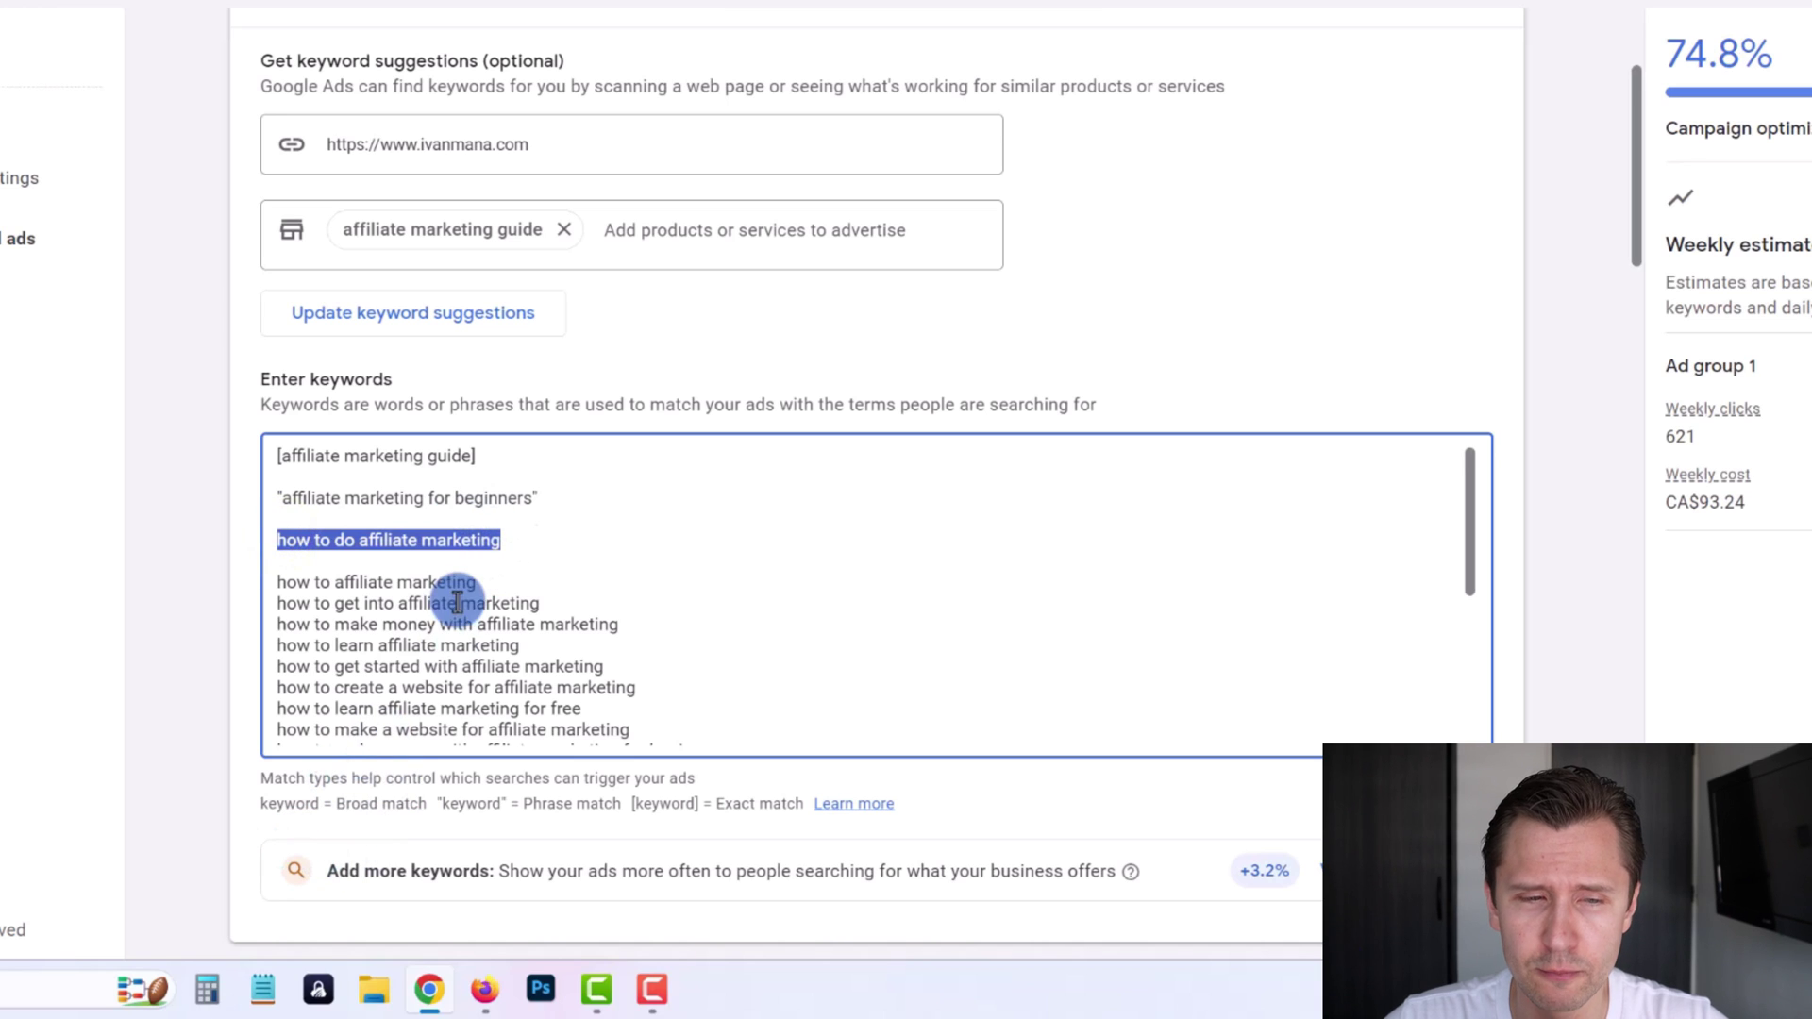
{"action": "left_click", "coordinate": [320, 540]}
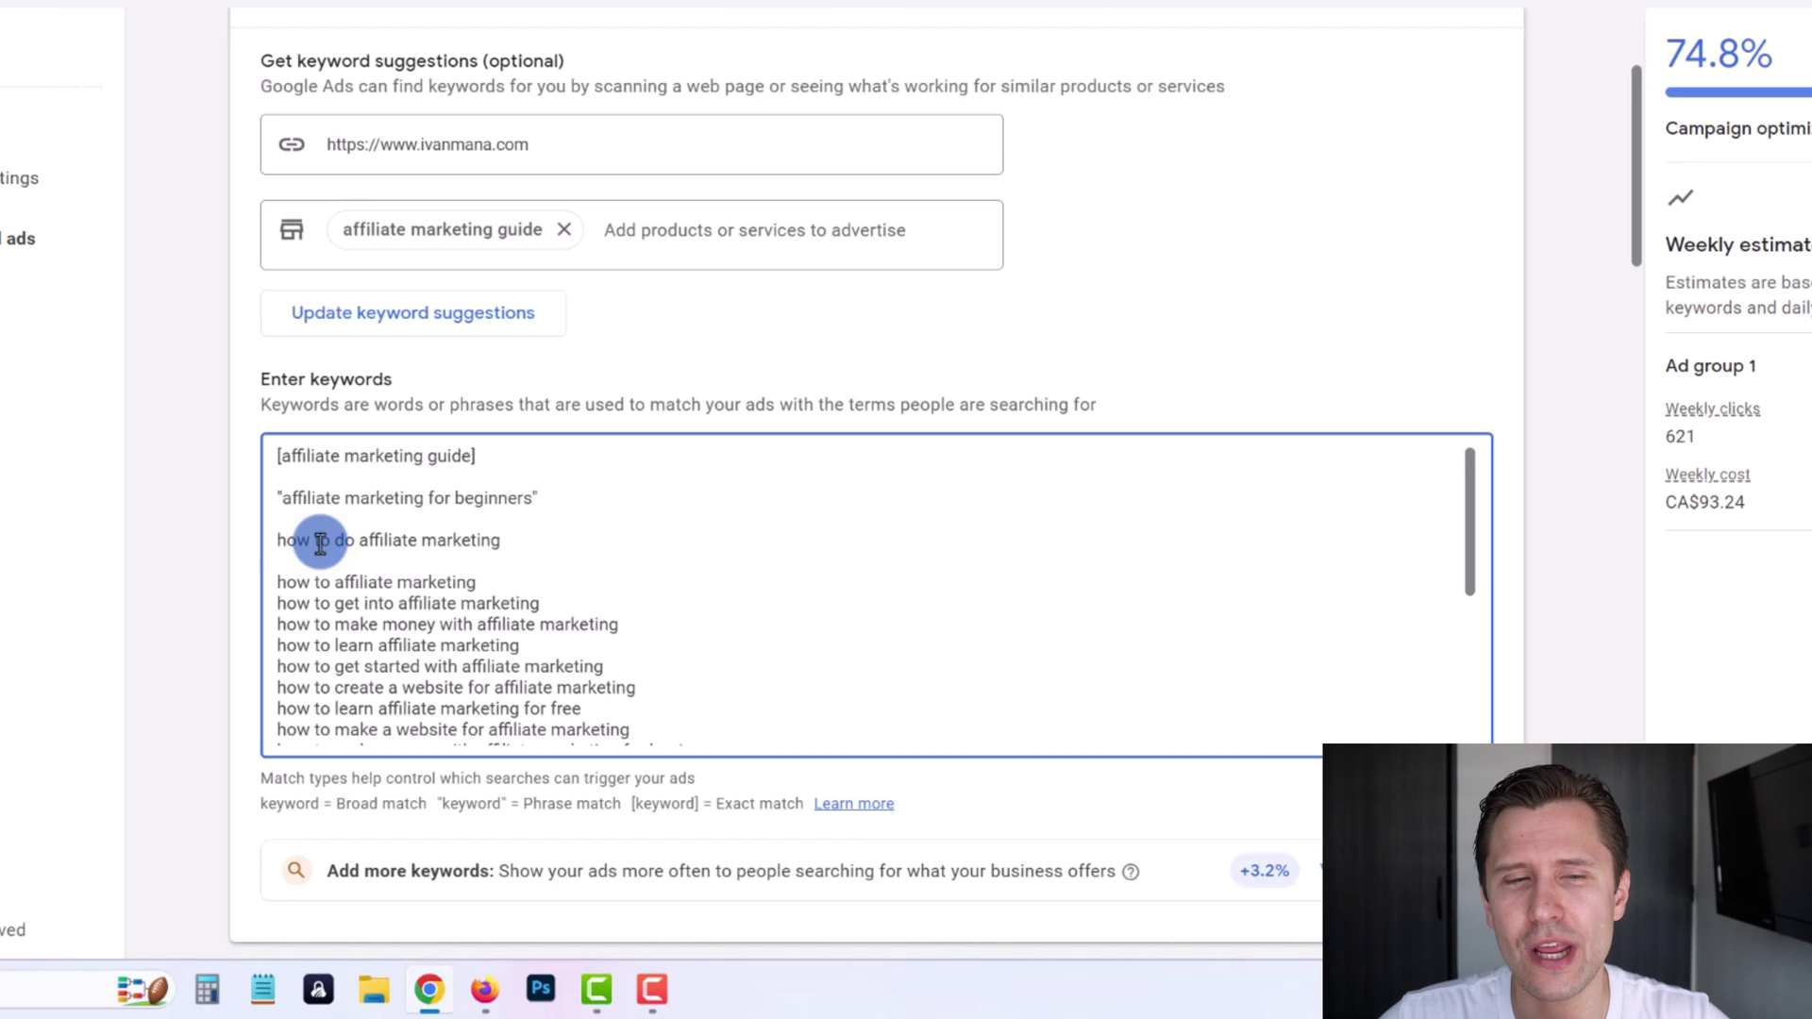
{"action": "left_click_drag", "start_coordinate": [288, 541], "coordinate": [496, 539]}
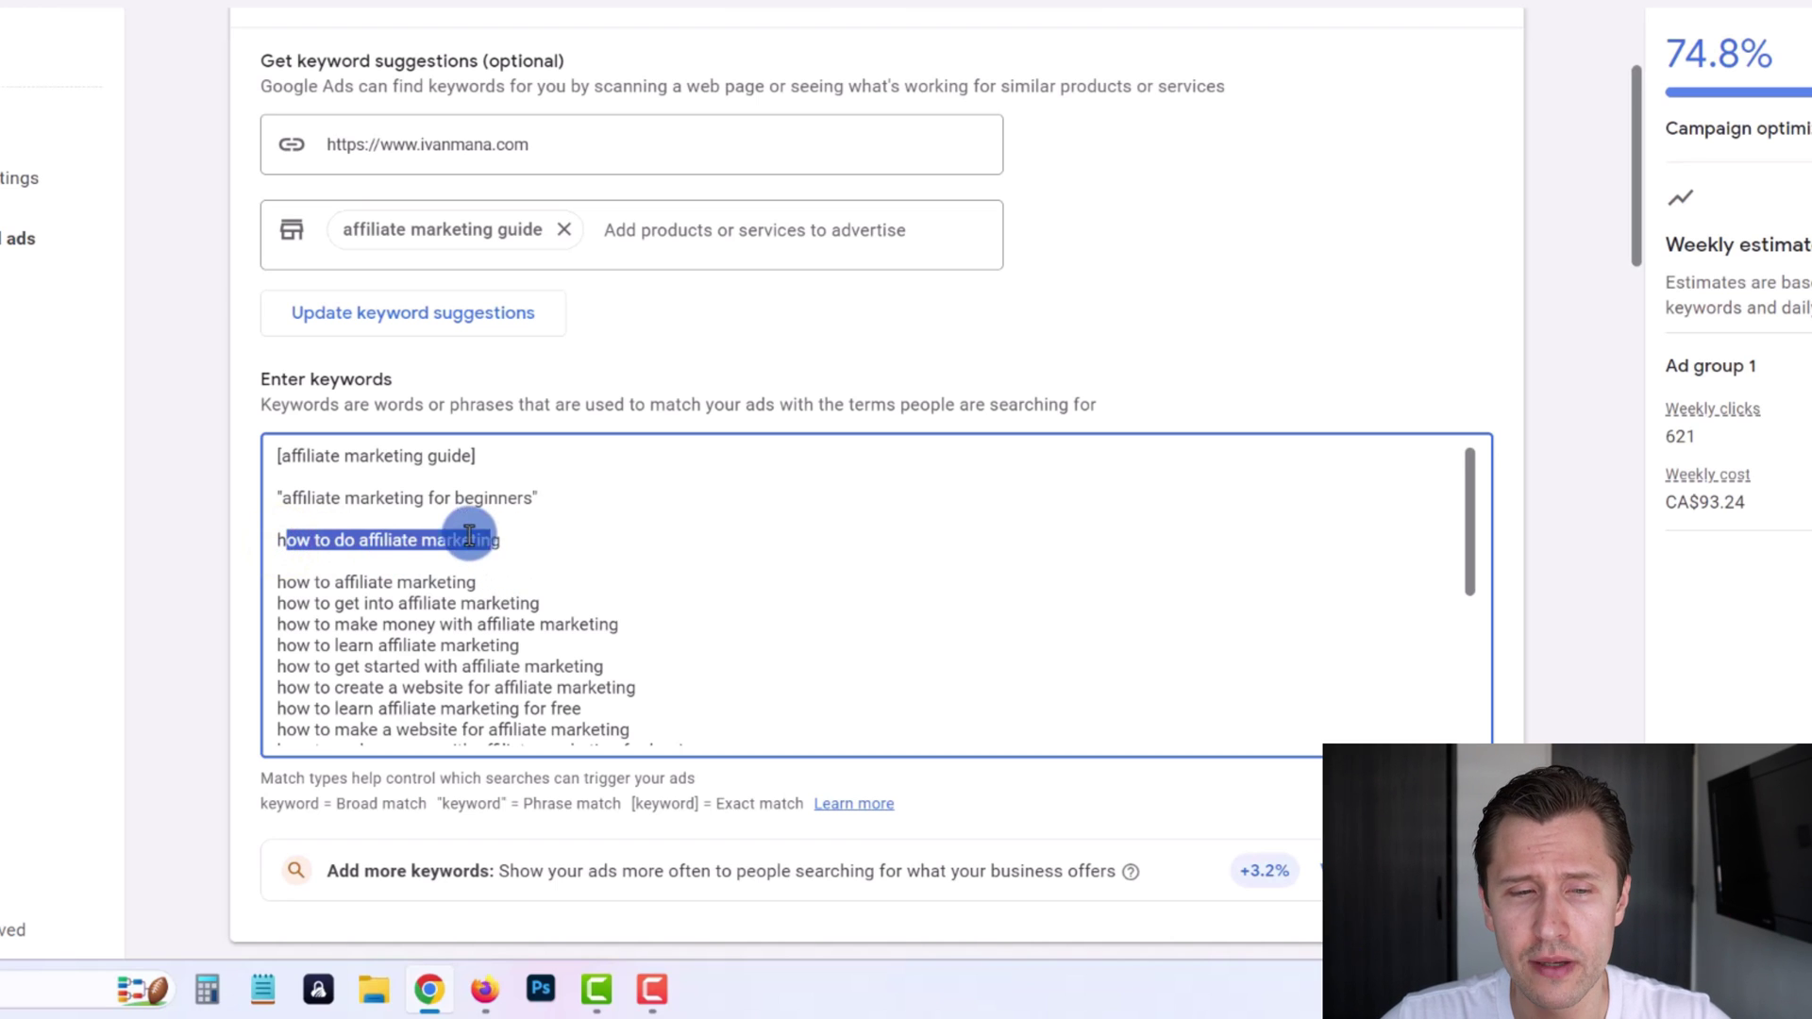
{"action": "left_click", "coordinate": [482, 553]}
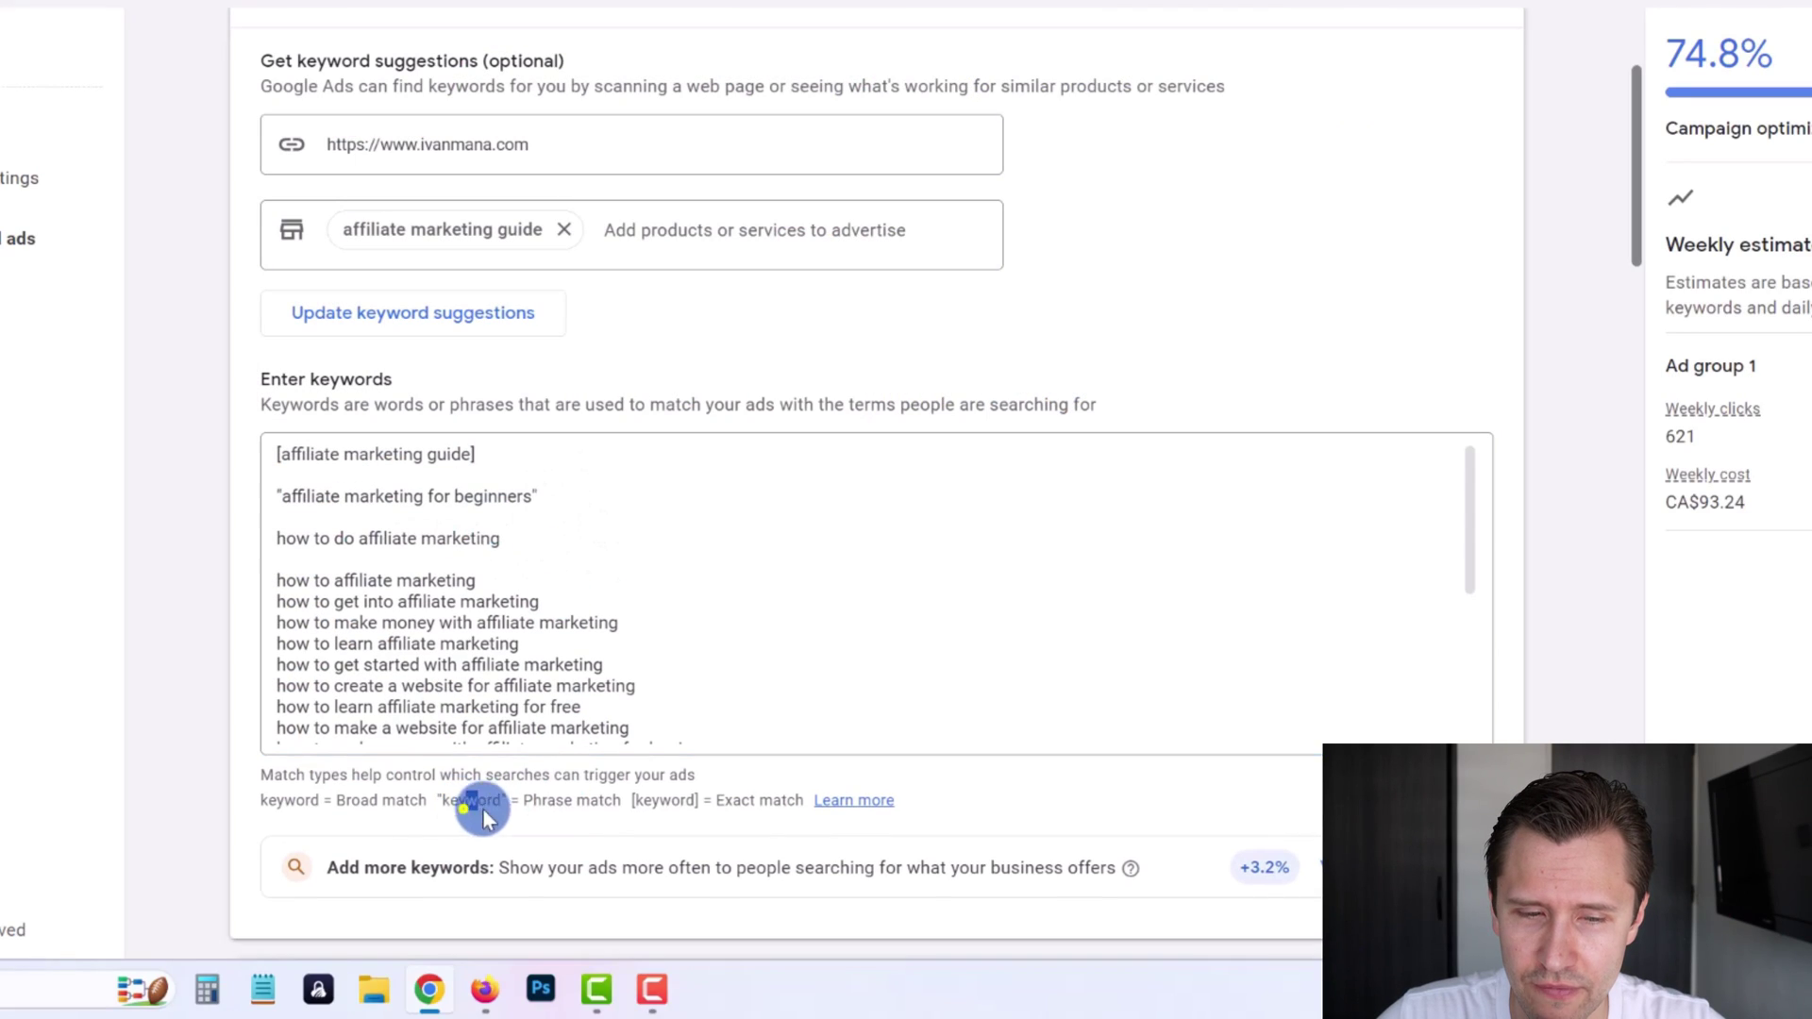
{"action": "left_click_drag", "start_coordinate": [482, 819], "coordinate": [761, 808]}
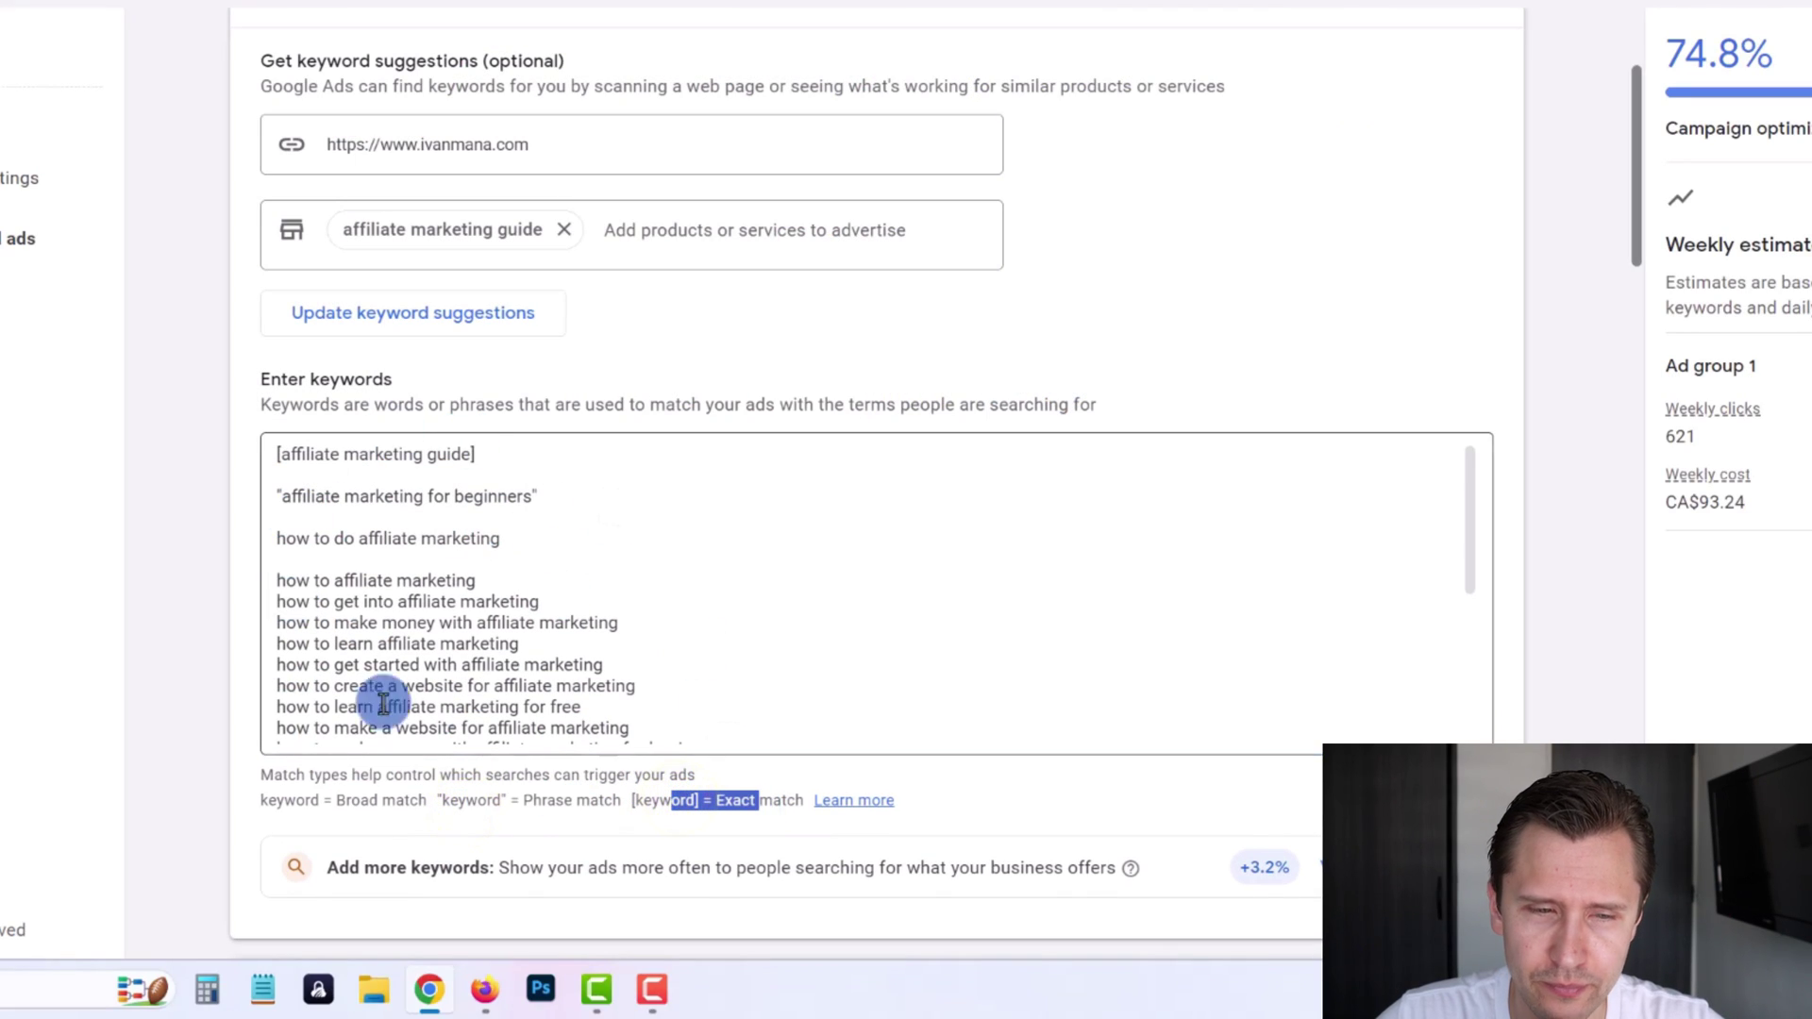
{"action": "scroll", "coordinate": [482, 645], "scroll_direction": "down", "scroll_amount": 1}
{"action": "scroll", "coordinate": [547, 700], "scroll_direction": "down", "scroll_amount": 2}
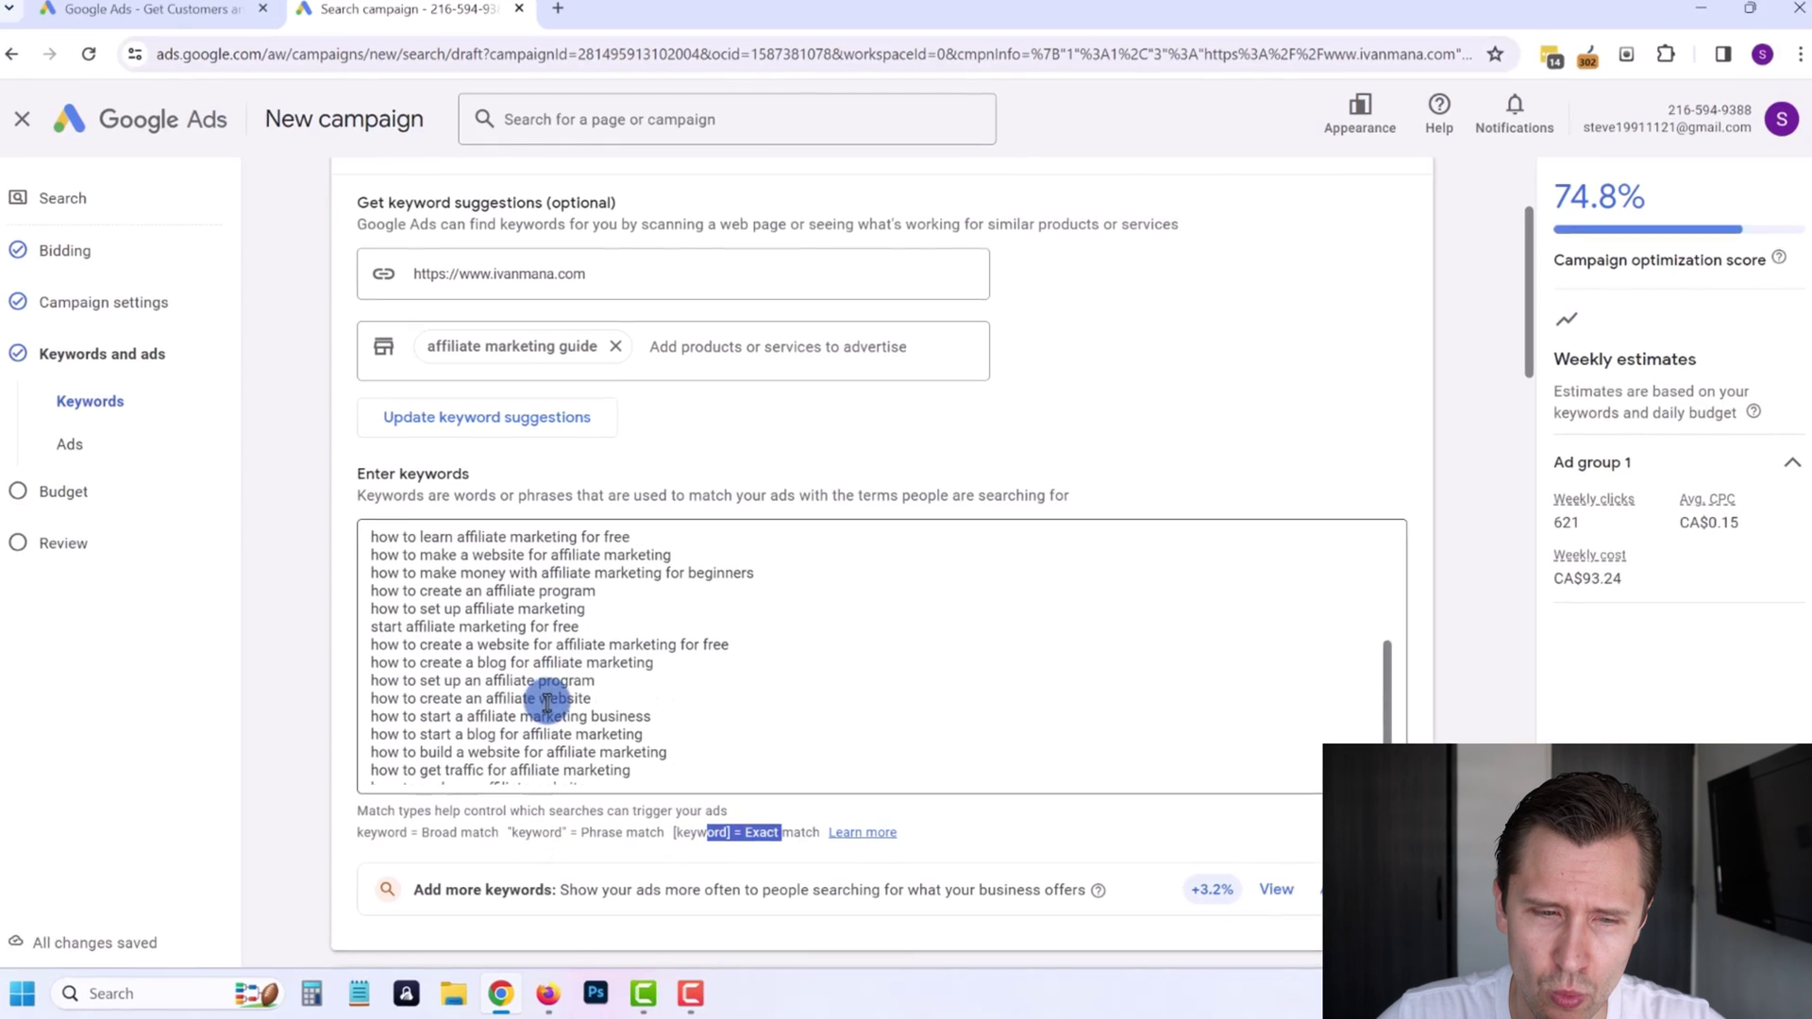
{"action": "scroll", "coordinate": [547, 699], "scroll_direction": "up", "scroll_amount": 2}
{"action": "scroll", "coordinate": [425, 623], "scroll_direction": "up", "scroll_amount": 2}
{"action": "scroll", "coordinate": [384, 566], "scroll_direction": "up", "scroll_amount": 1}
{"action": "left_click", "coordinate": [379, 549]}
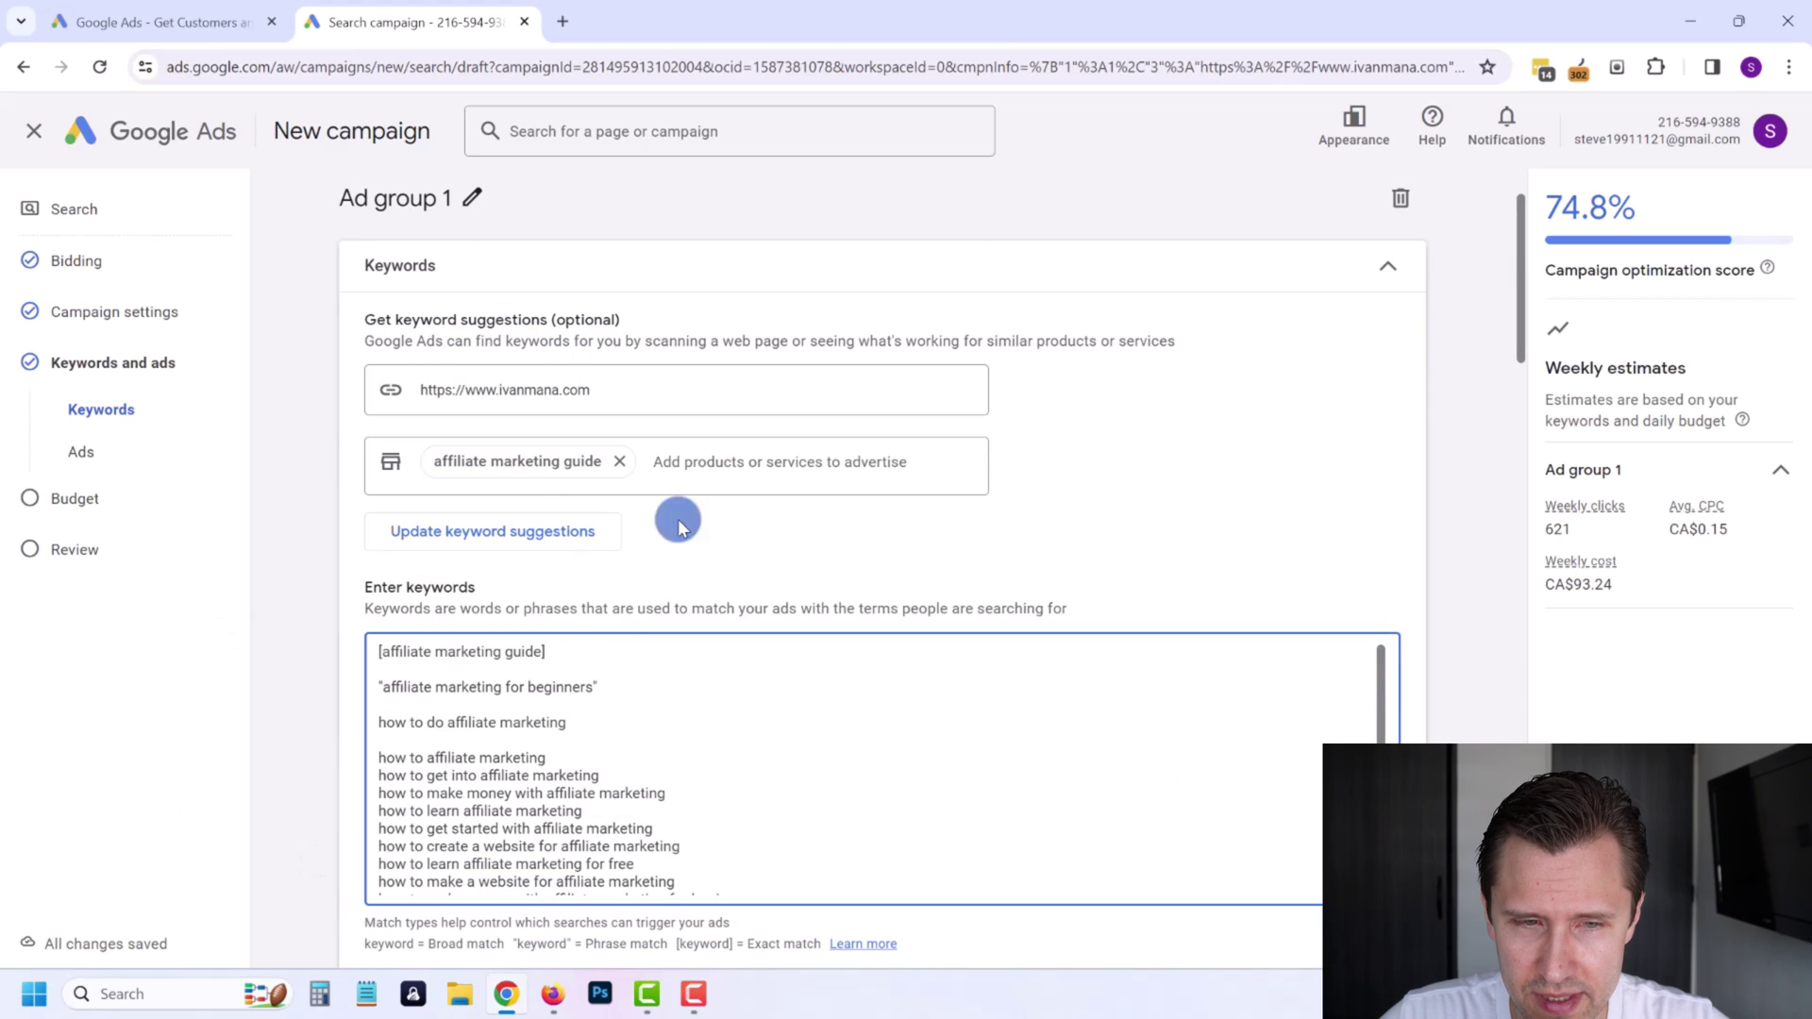
{"action": "scroll", "coordinate": [582, 784], "scroll_direction": "down", "scroll_amount": 3}
{"action": "scroll", "coordinate": [526, 733], "scroll_direction": "down", "scroll_amount": 3}
{"action": "scroll", "coordinate": [567, 849], "scroll_direction": "down", "scroll_amount": 3}
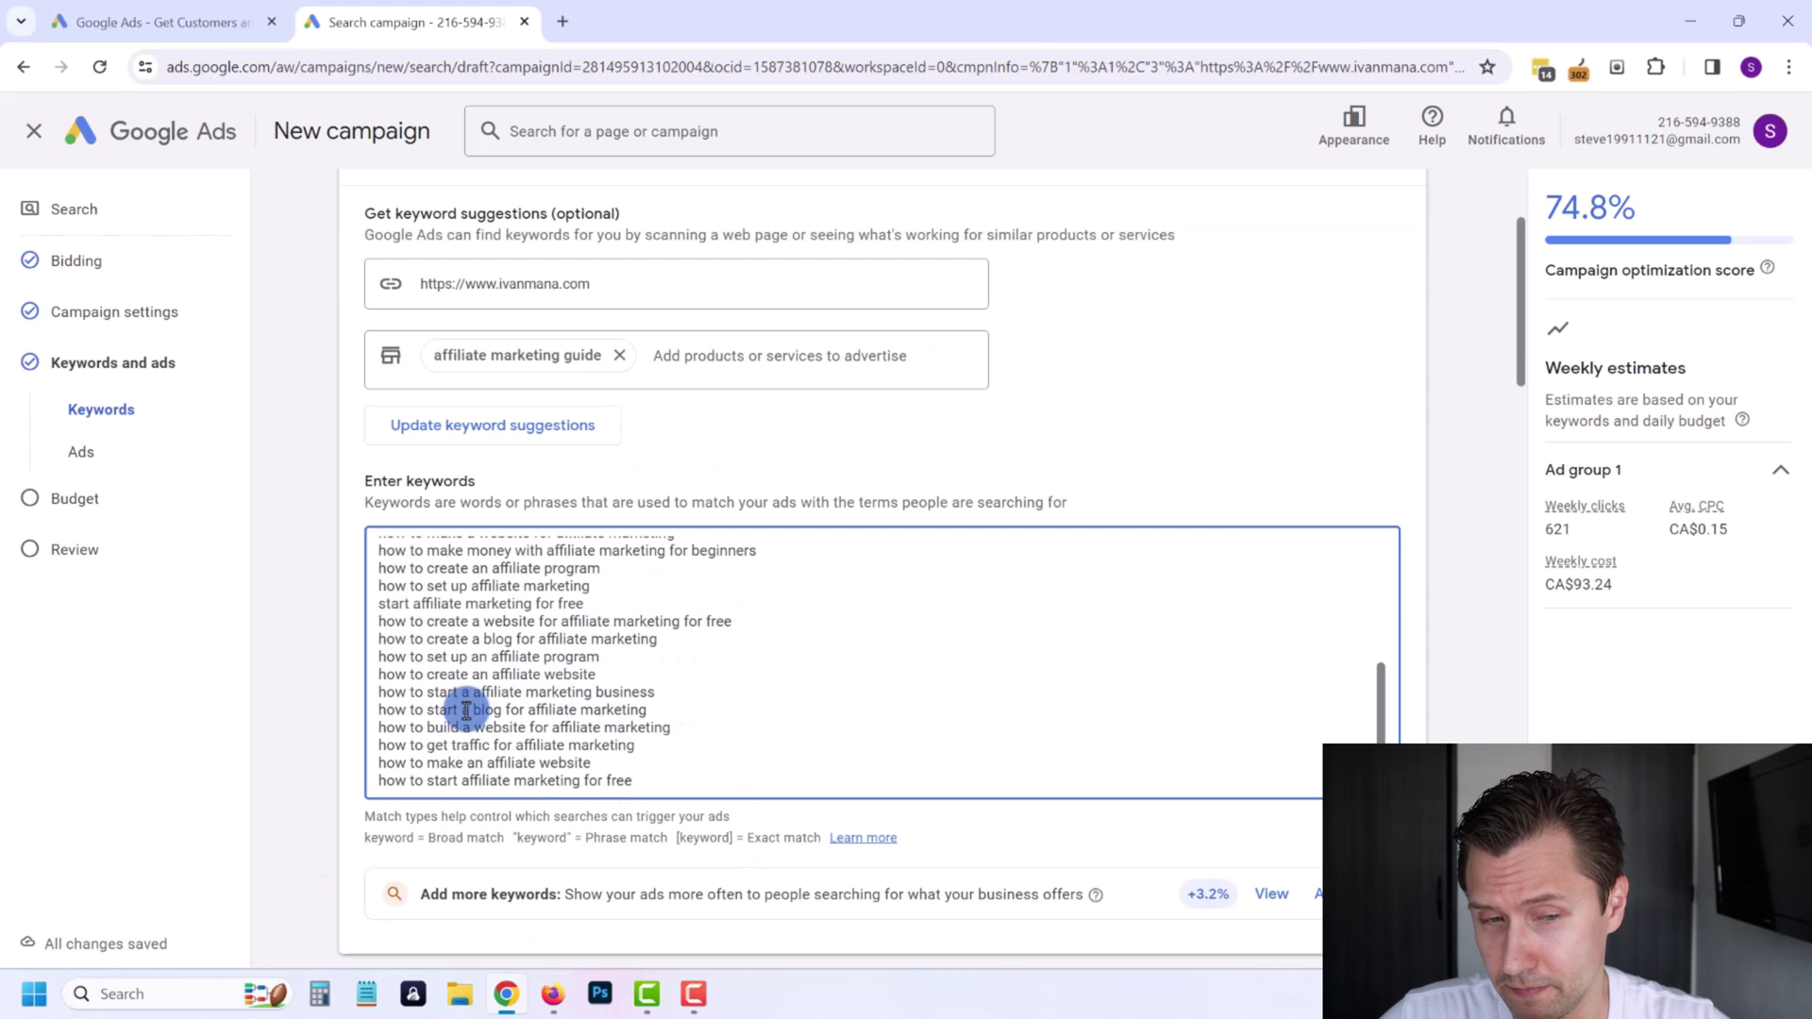
{"action": "scroll", "coordinate": [538, 654], "scroll_direction": "up", "scroll_amount": 2}
{"action": "scroll", "coordinate": [533, 667], "scroll_direction": "up", "scroll_amount": 2}
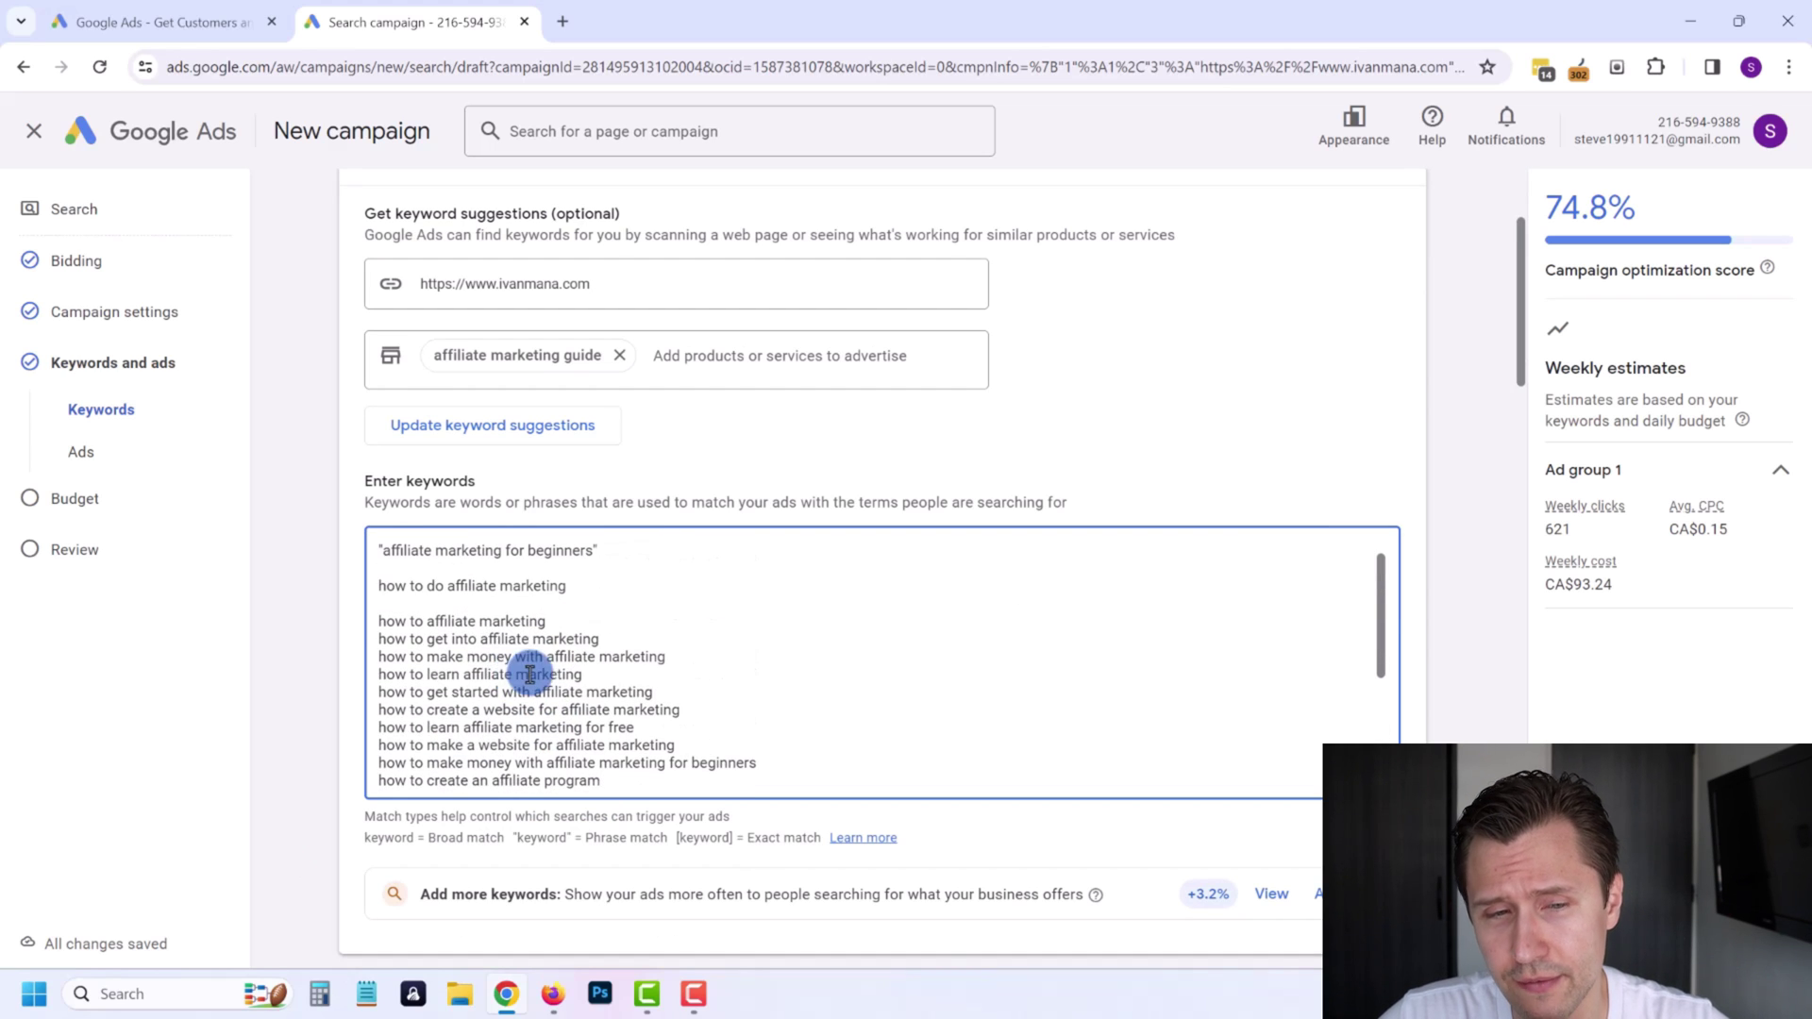
Delete the keyword 'how to make an affiliate website' from the list.
{"action": "left_click", "coordinate": [662, 701]}
{"action": "scroll", "coordinate": [615, 732], "scroll_direction": "down", "scroll_amount": 2}
{"action": "scroll", "coordinate": [617, 736], "scroll_direction": "down", "scroll_amount": 2}
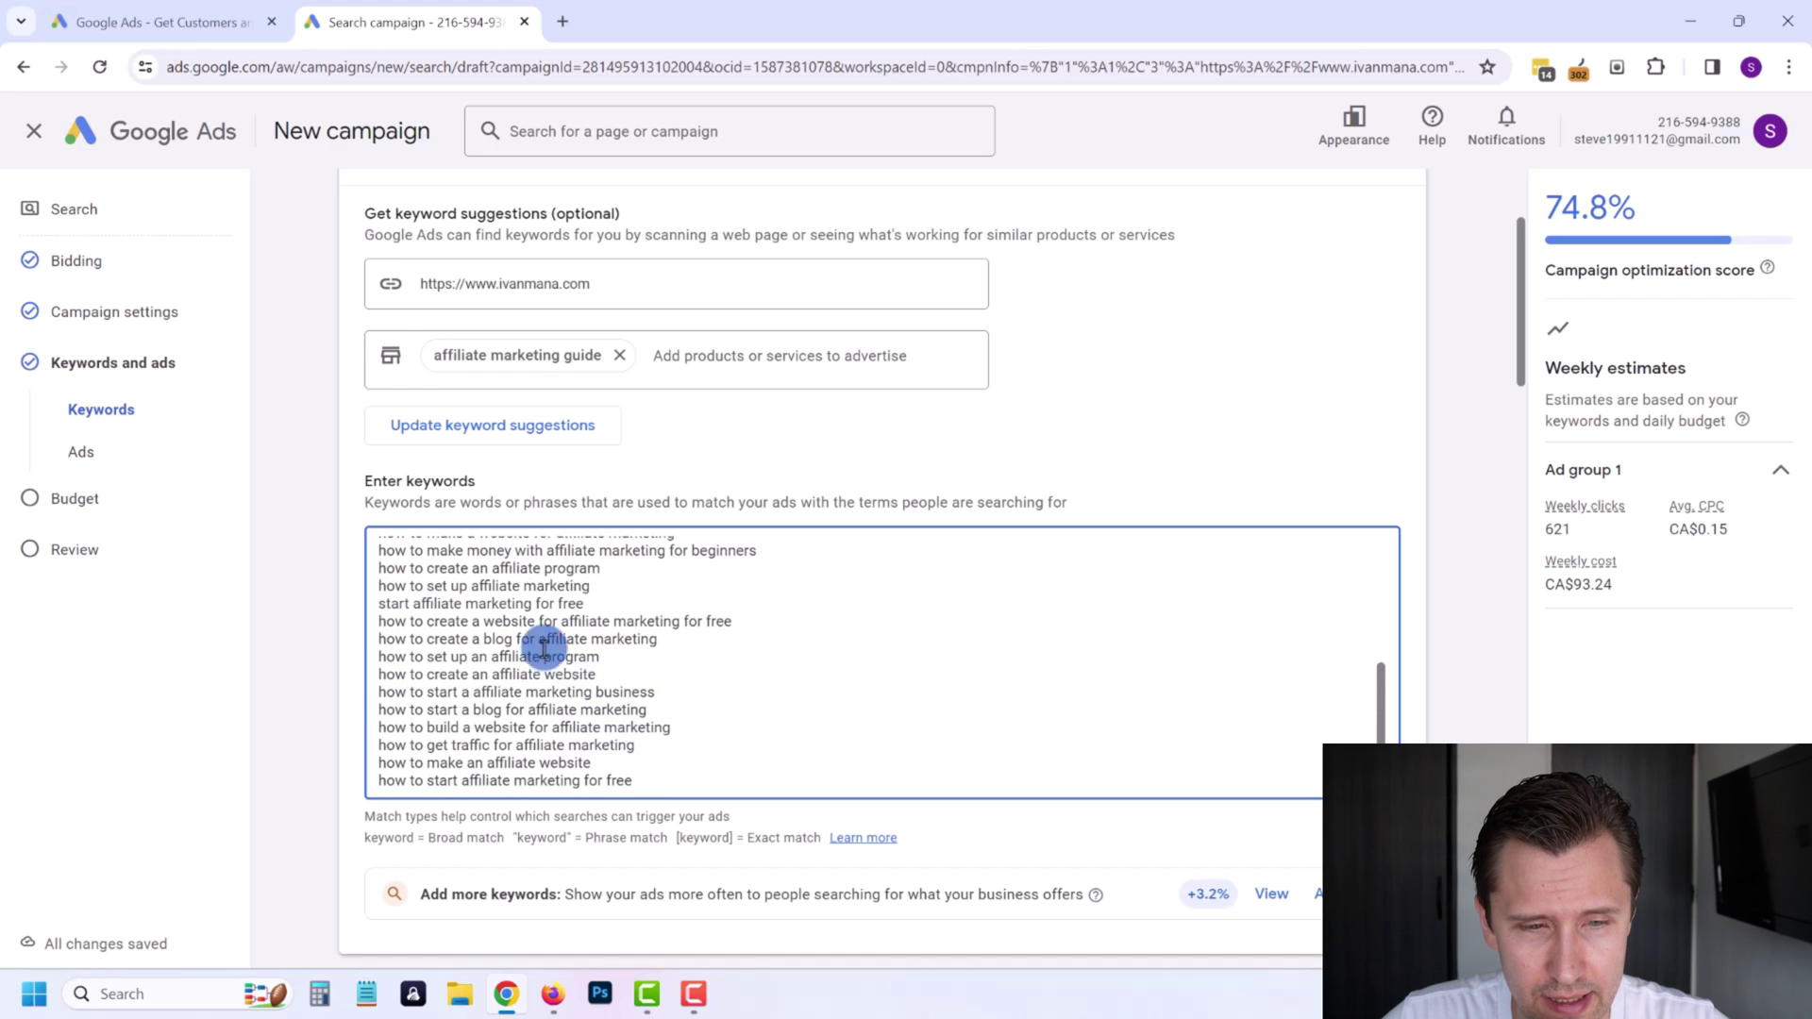
{"action": "scroll", "coordinate": [545, 647], "scroll_direction": "down", "scroll_amount": 2}
{"action": "left_click_drag", "start_coordinate": [596, 550], "coordinate": [370, 549]}
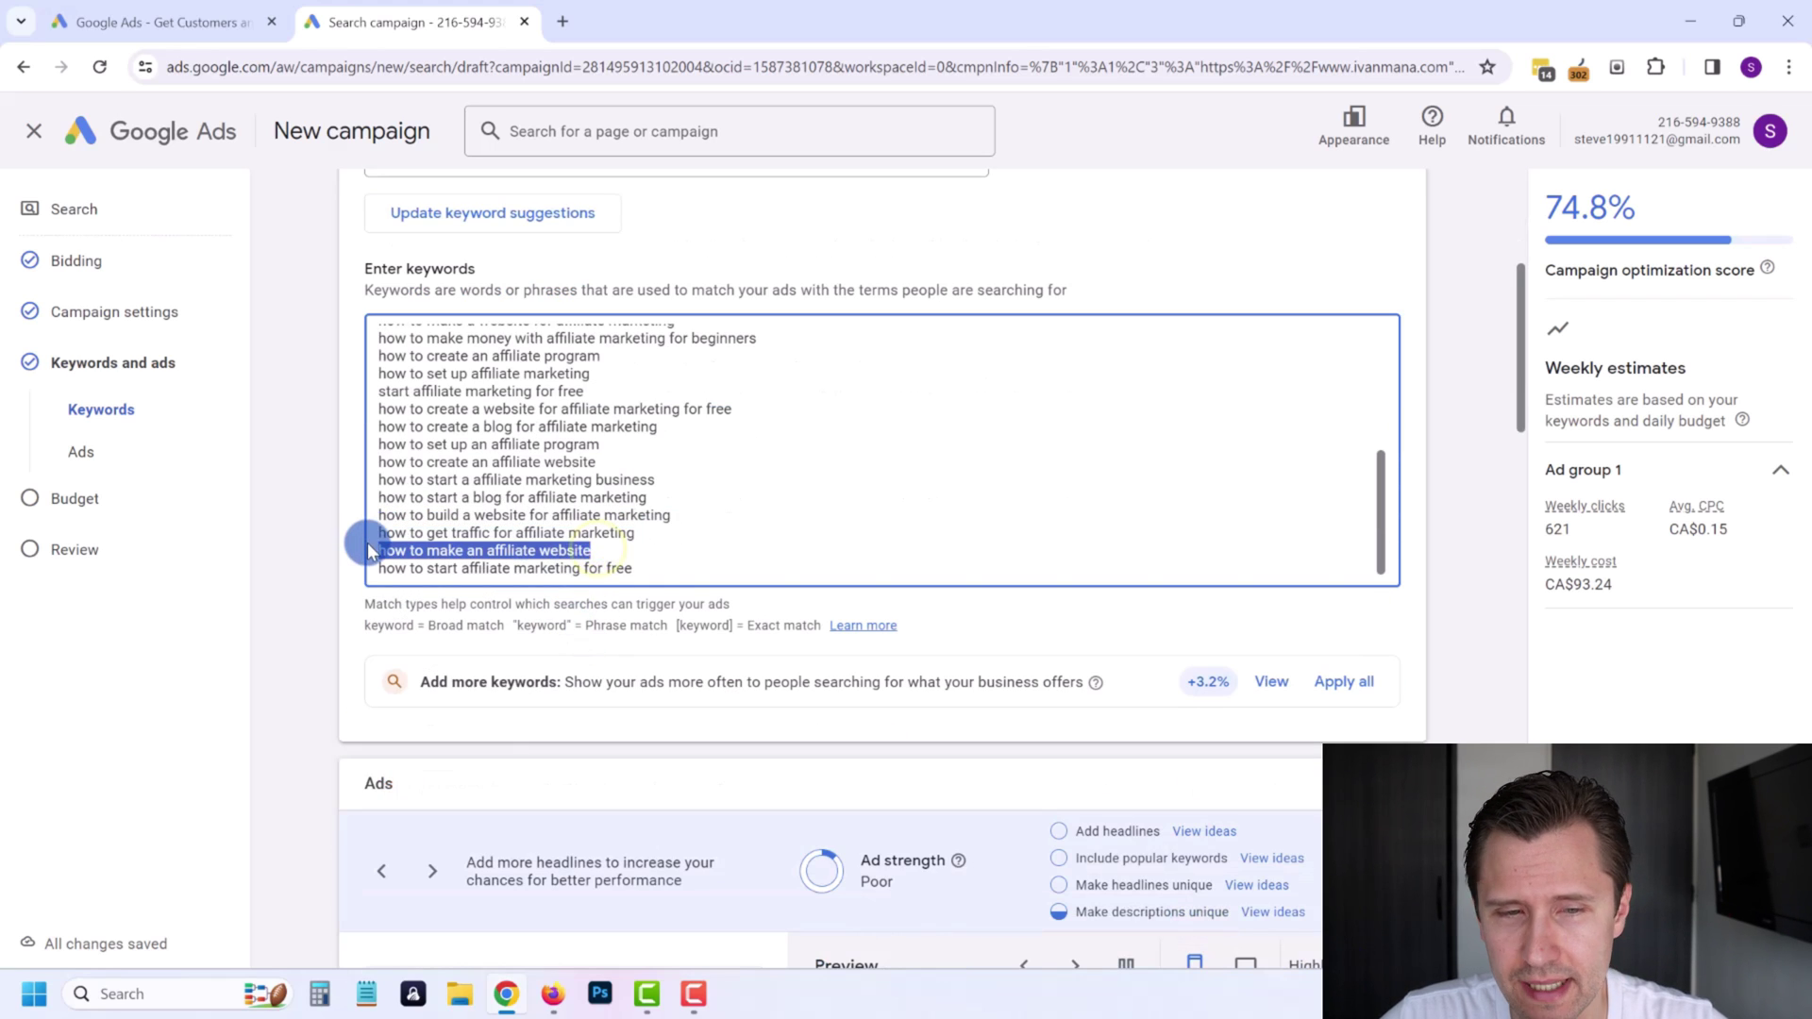
{"action": "key", "text": "BackSpace"}
{"action": "key", "text": "BackSpace"}
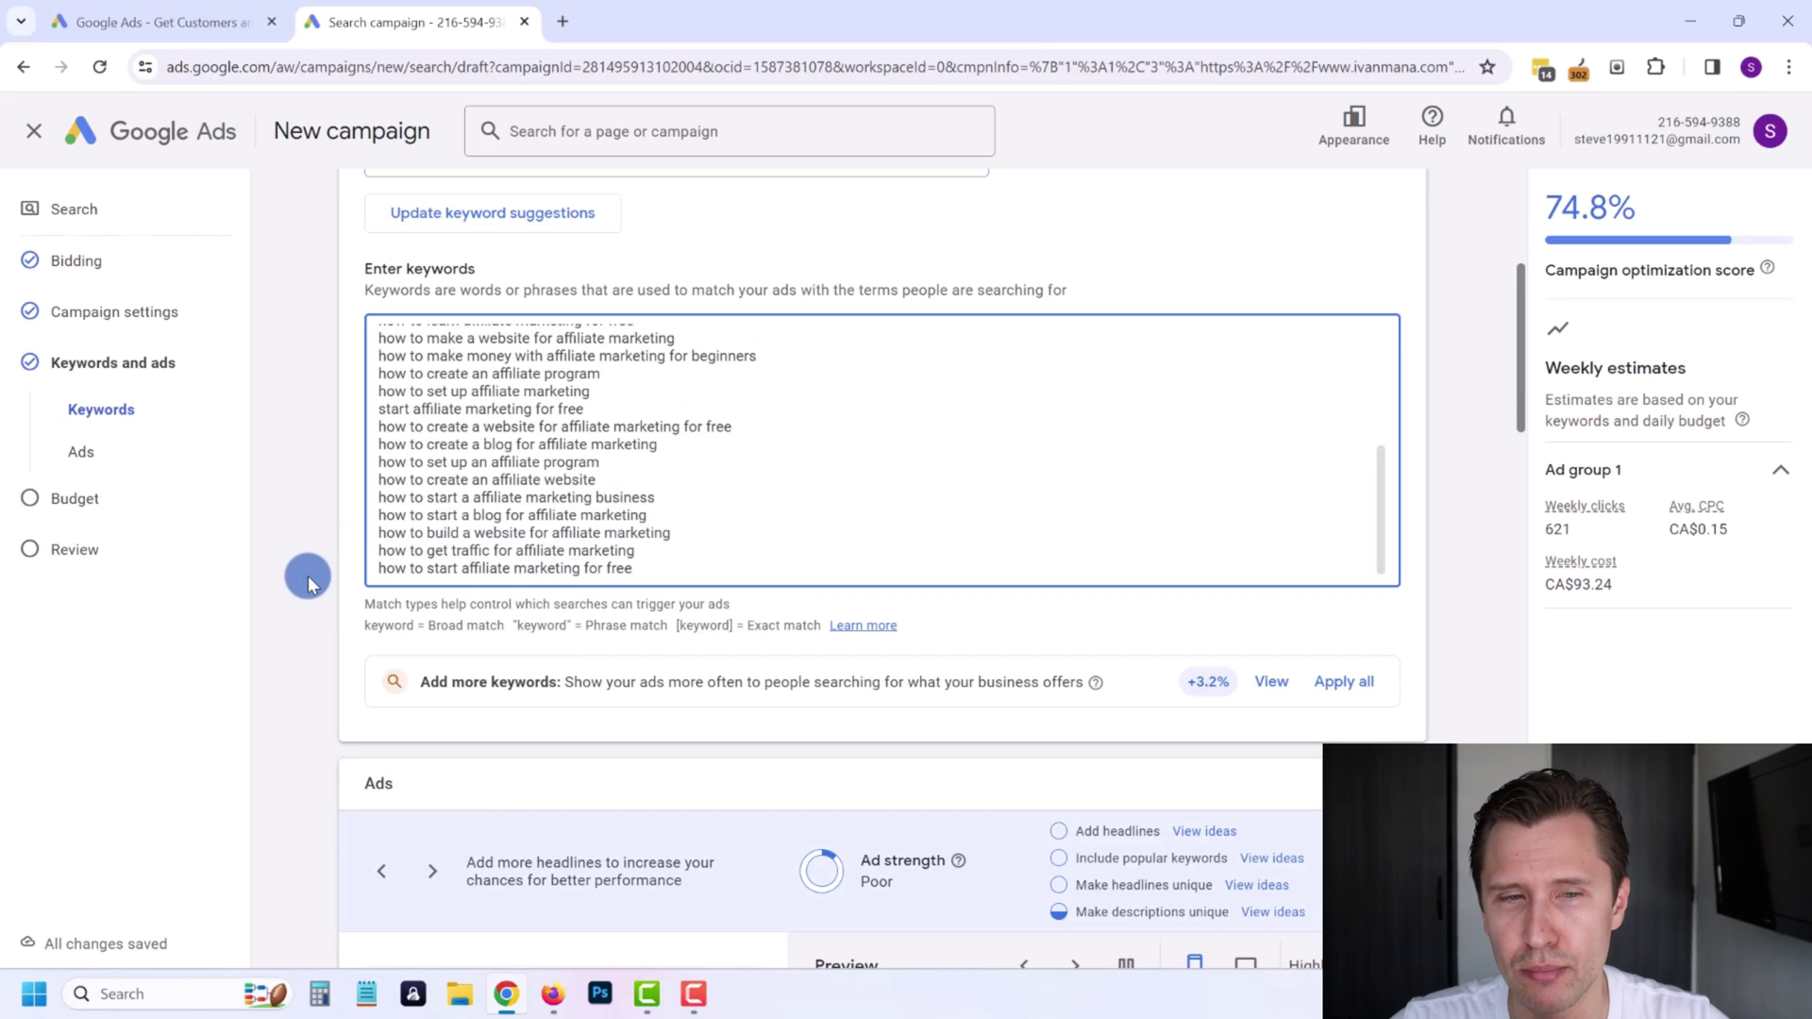
{"action": "scroll", "coordinate": [770, 450], "scroll_direction": "up", "scroll_amount": 5}
{"action": "scroll", "coordinate": [724, 490], "scroll_direction": "down", "scroll_amount": 3}
{"action": "scroll", "coordinate": [724, 490], "scroll_direction": "down", "scroll_amount": 3}
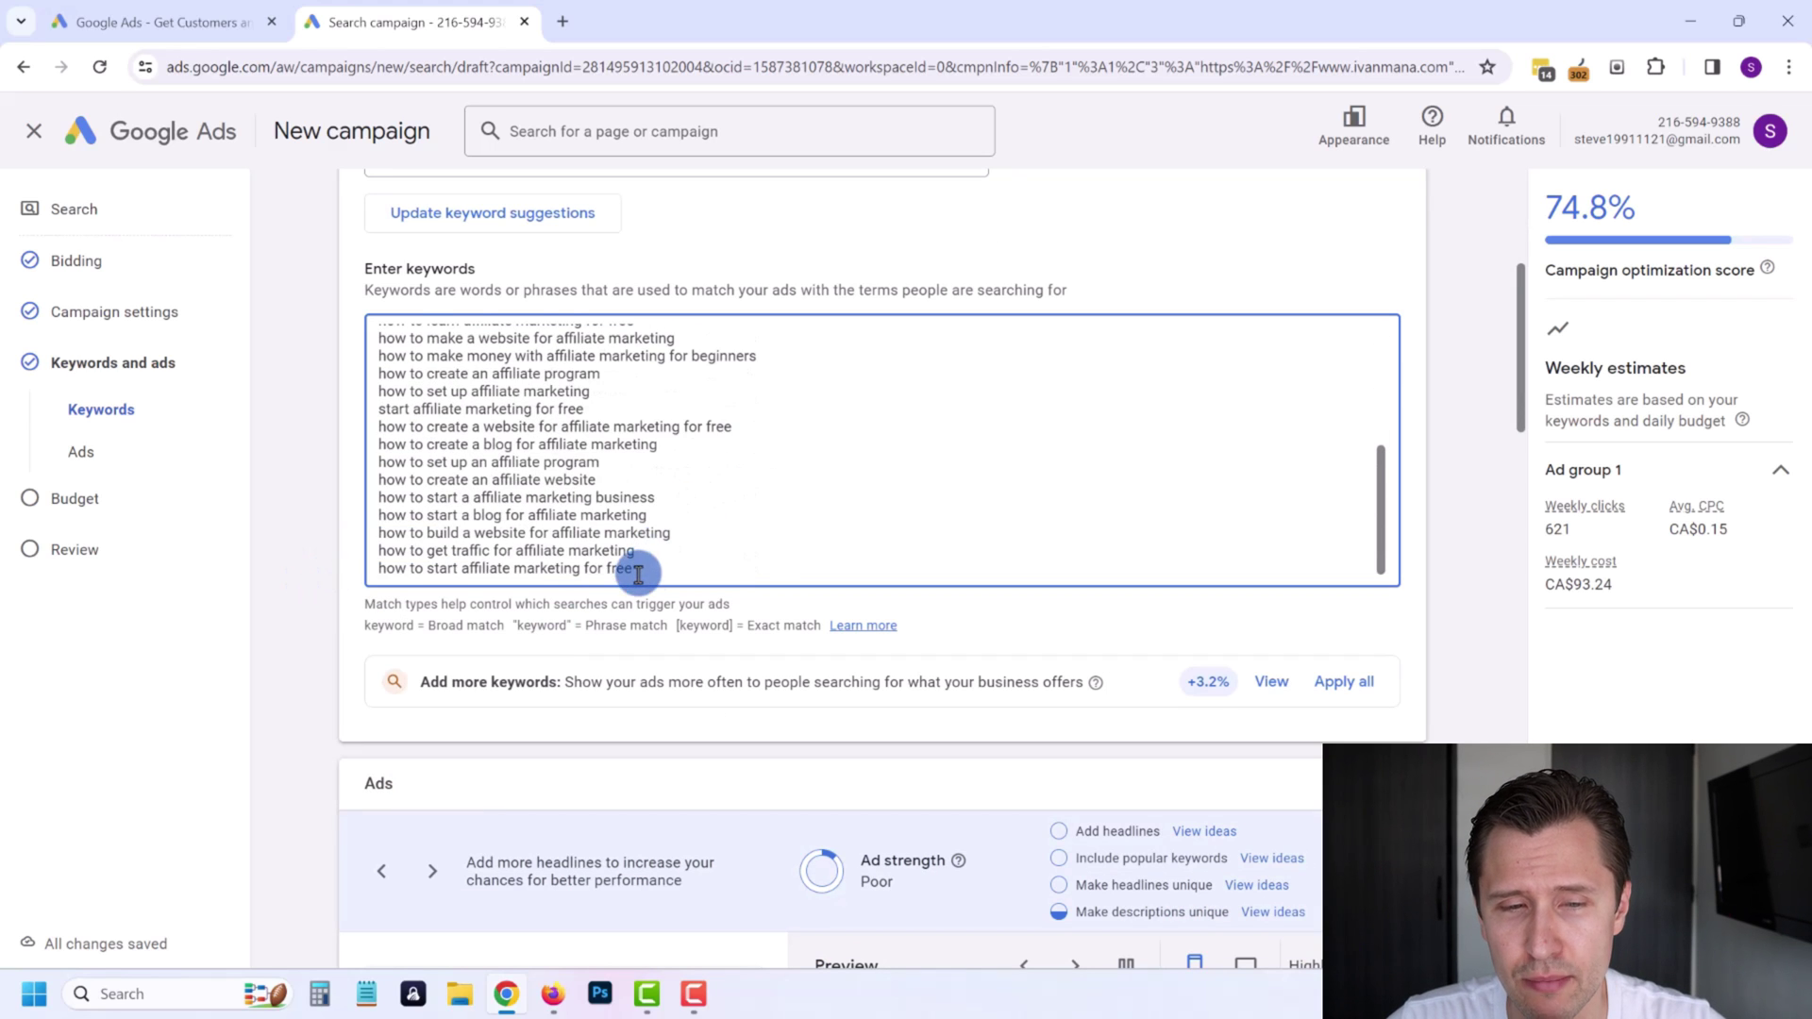
Add 'affiliate marketing guide' and 'ivan mana' as new keyword lines.
{"action": "left_click", "coordinate": [651, 570]}
{"action": "key", "text": "Return"}
{"action": "type", "text": "affiliate marketing g"}
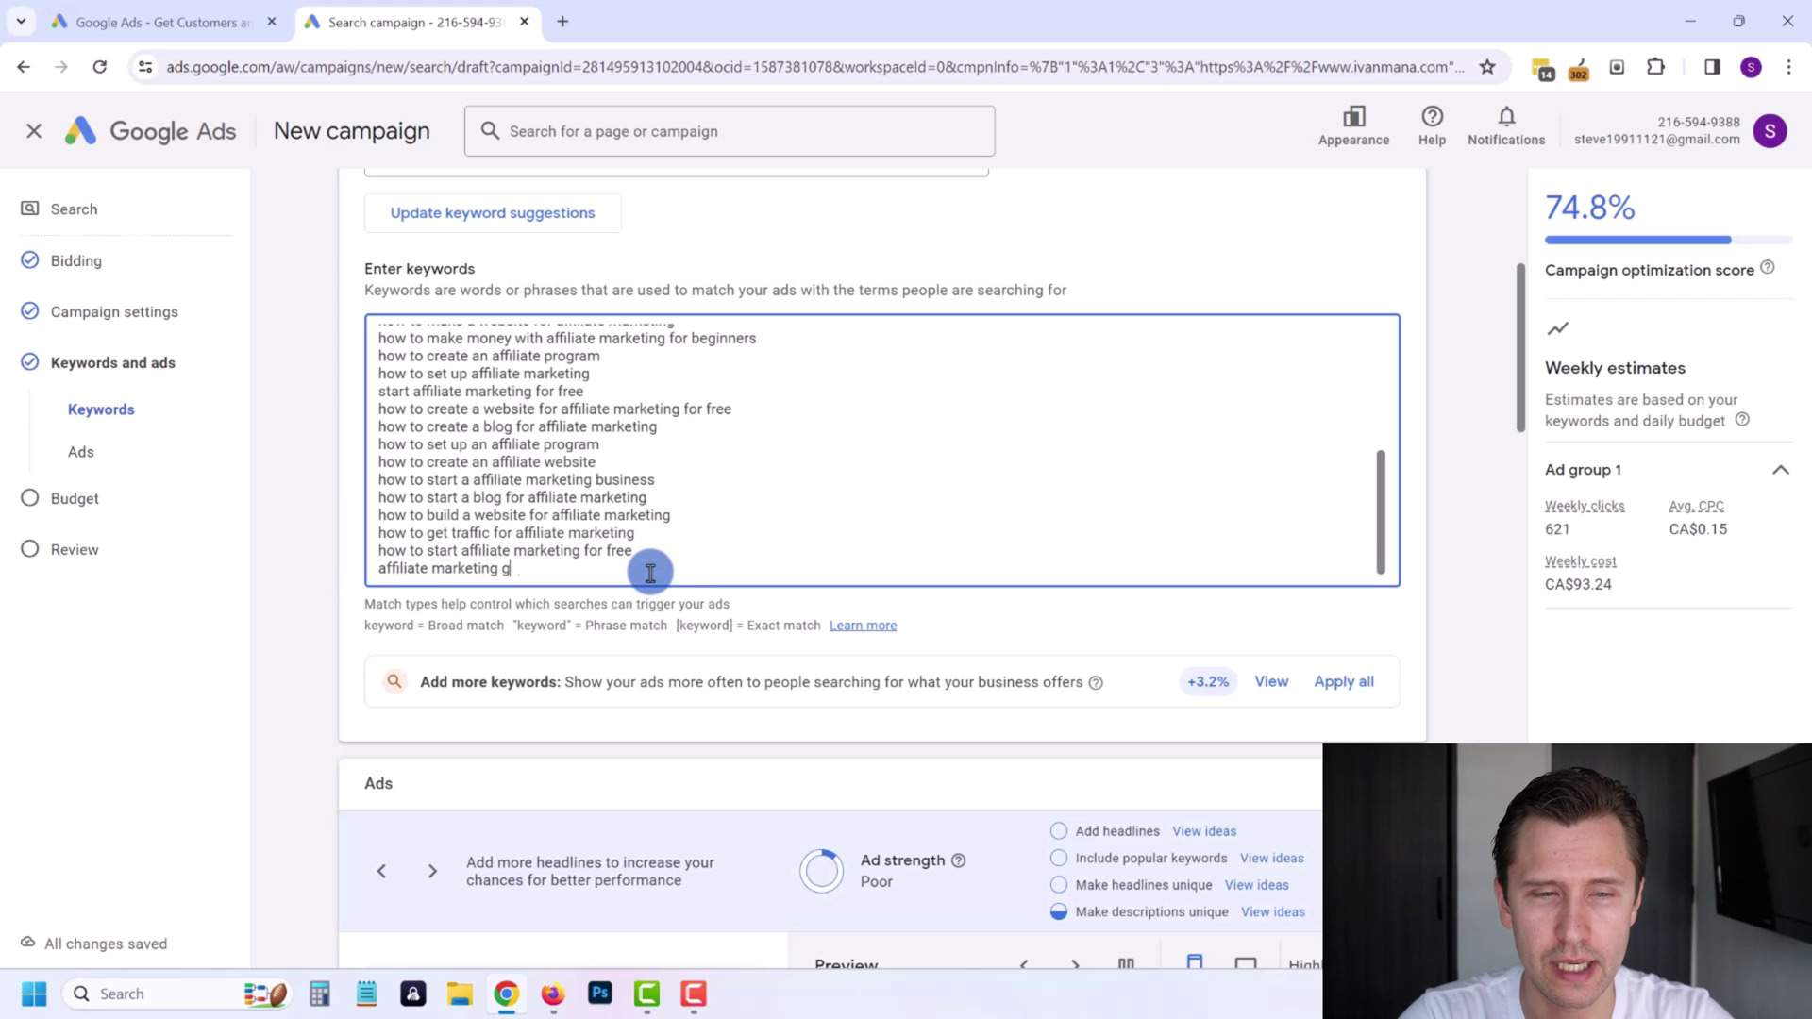
{"action": "type", "text": "uide"}
{"action": "key", "text": "Return"}
{"action": "type", "text": "ana"}
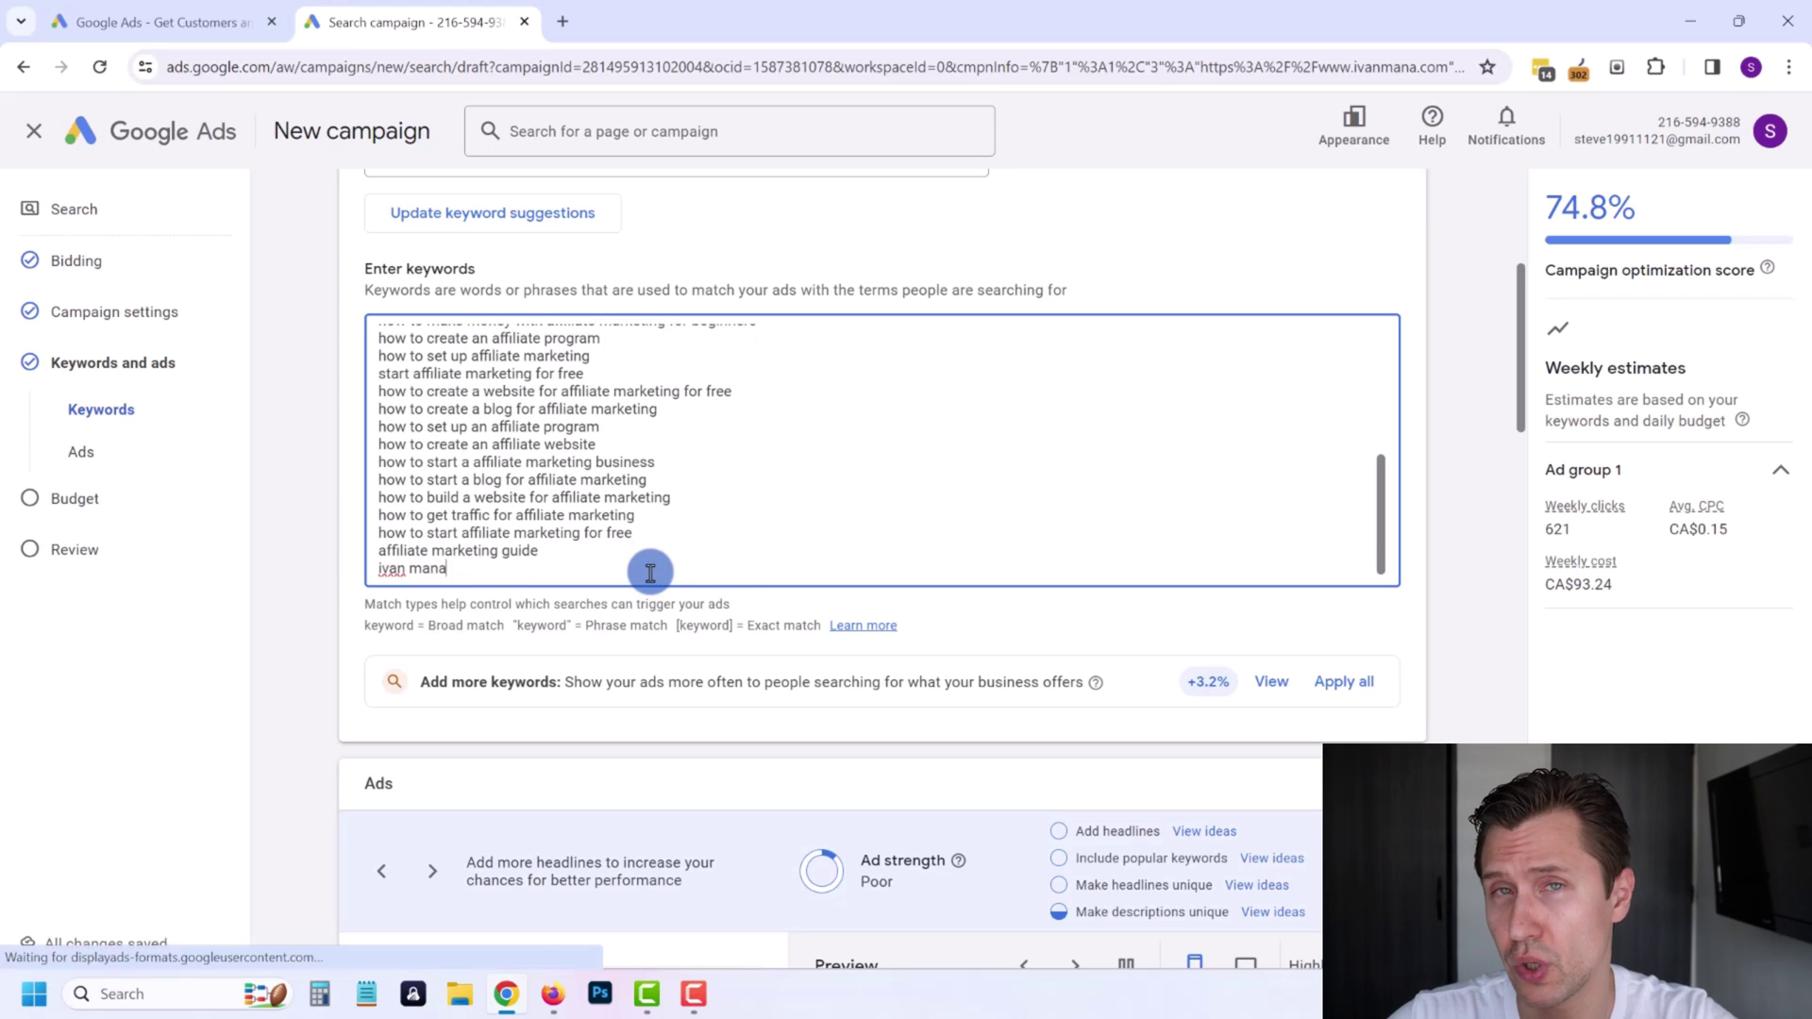
{"action": "scroll", "coordinate": [752, 660], "scroll_direction": "down", "scroll_amount": 2}
{"action": "scroll", "coordinate": [752, 548], "scroll_direction": "down", "scroll_amount": 2}
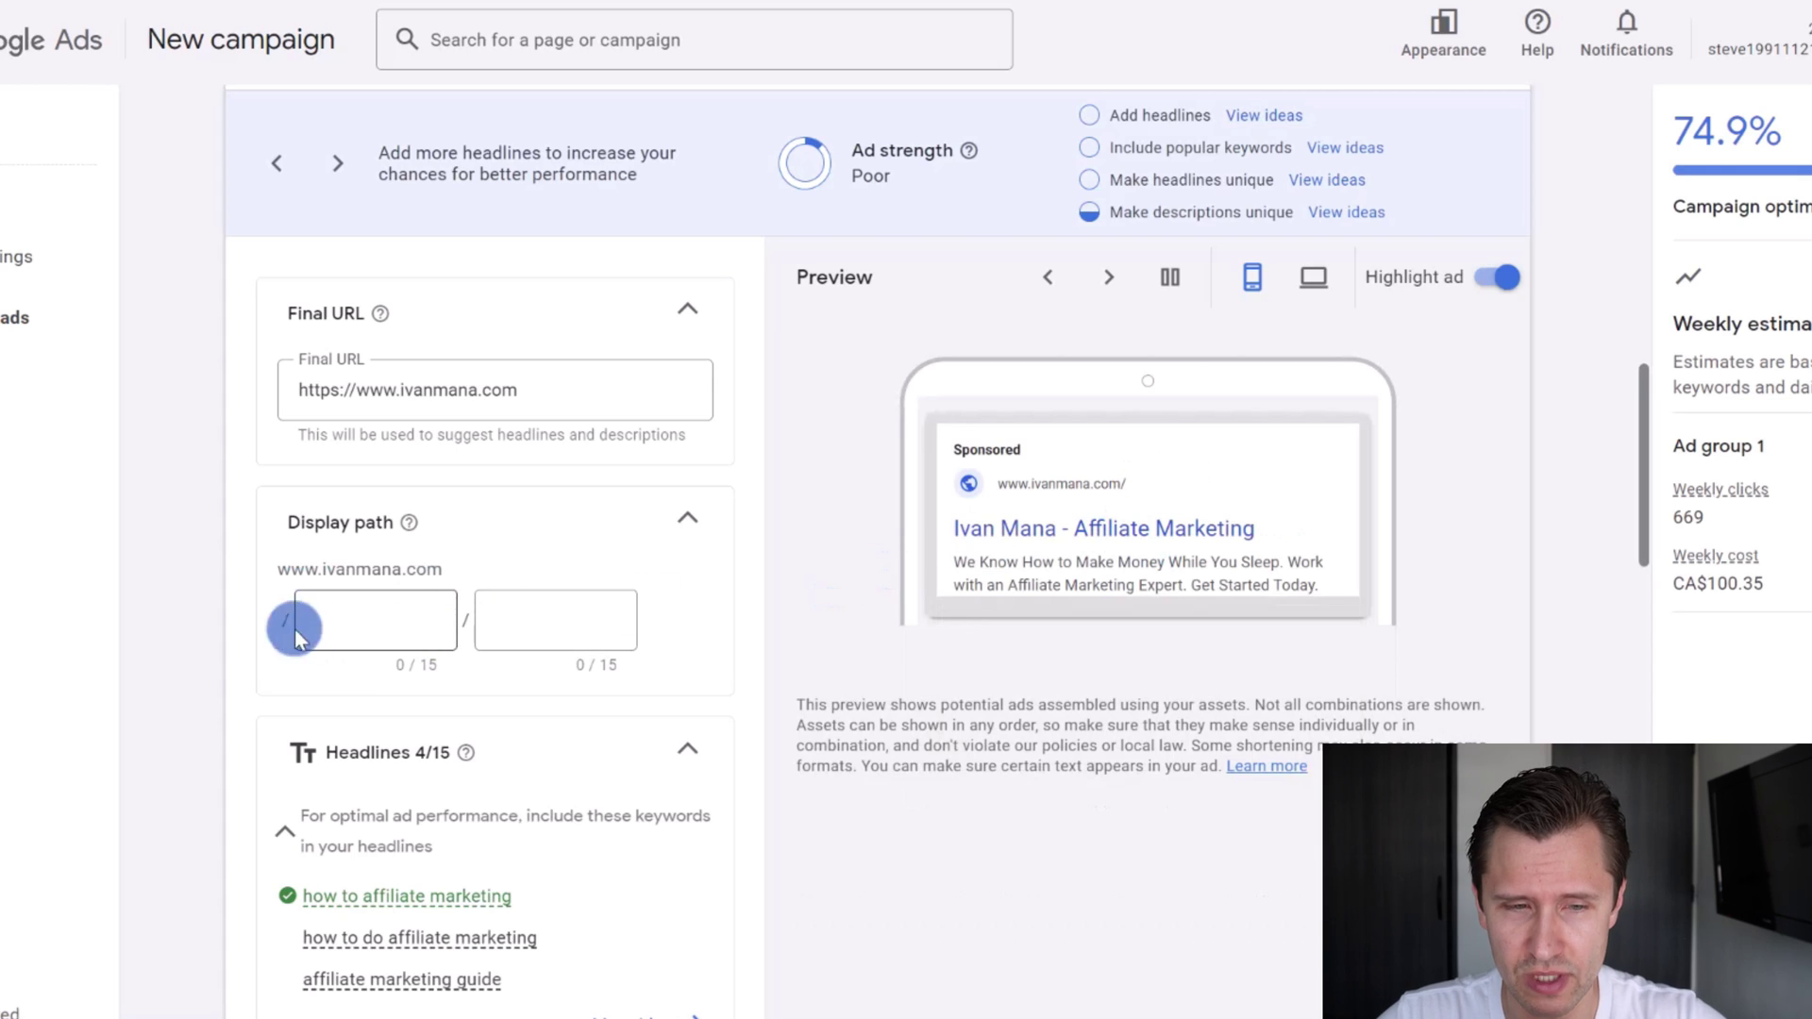
Replace 'excellent' with 'freeguide' in the first display path field.
{"action": "left_click", "coordinate": [406, 614]}
{"action": "type", "text": "excellent"}
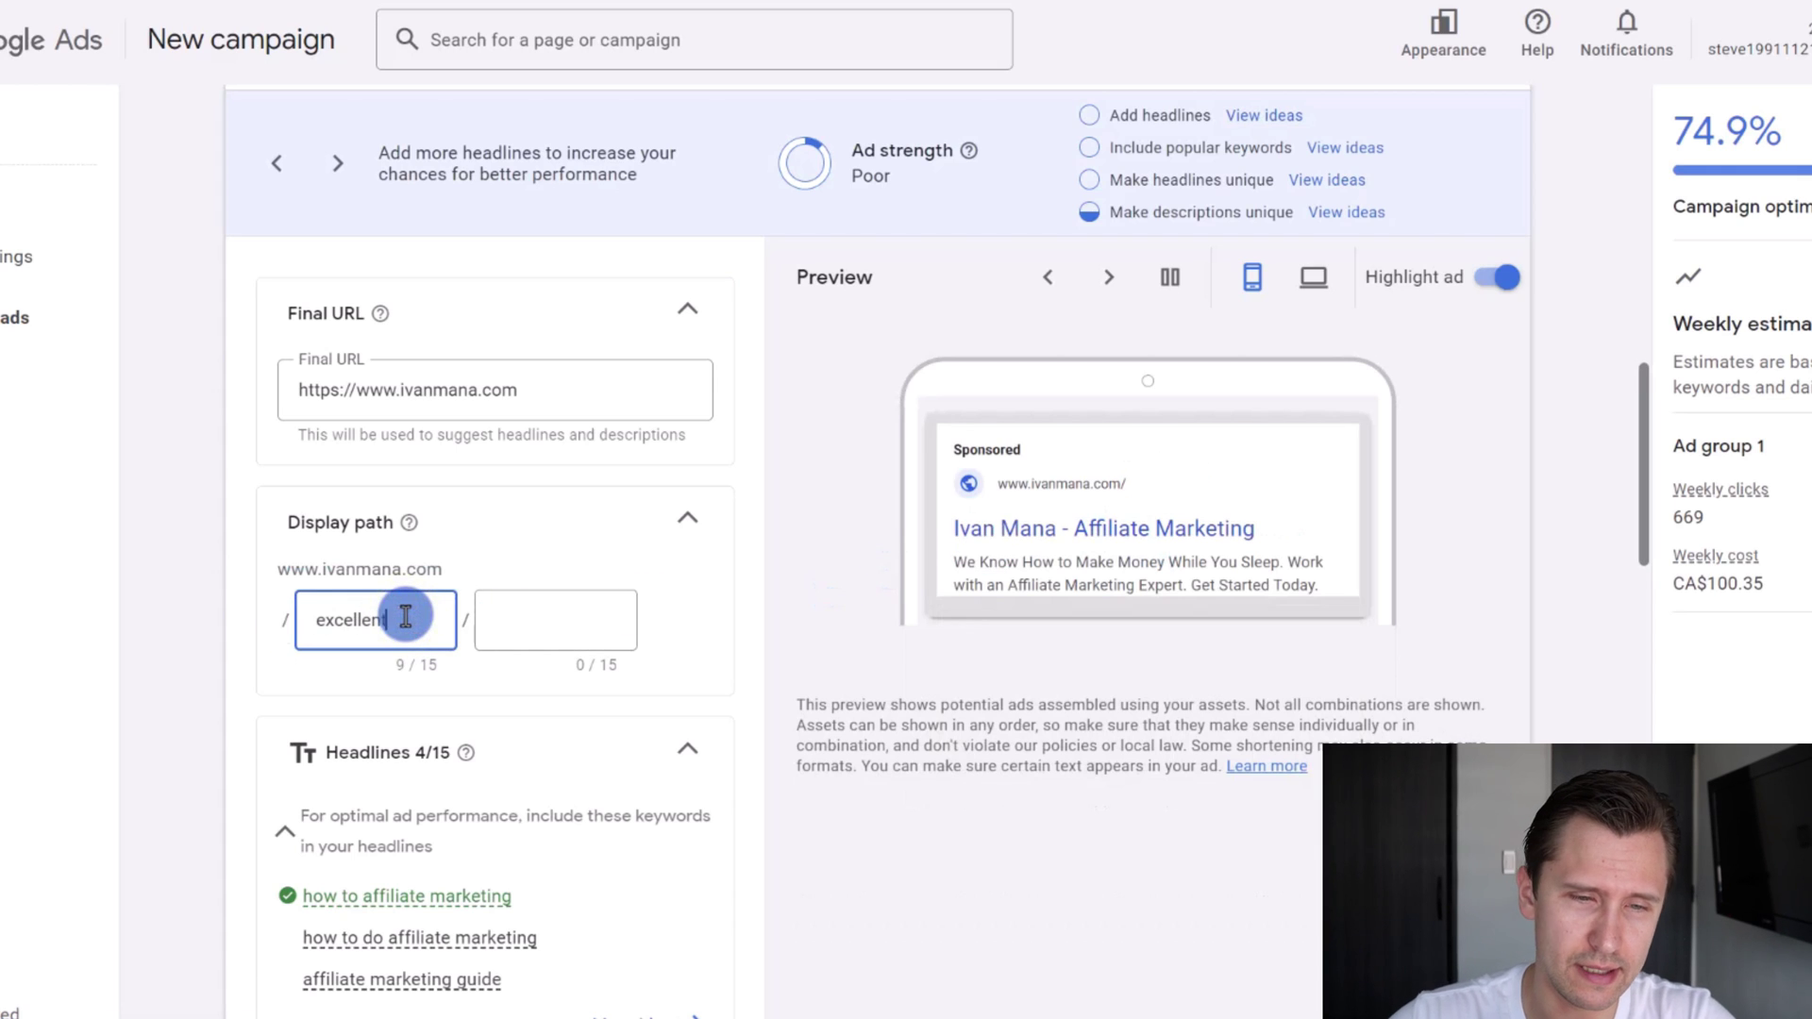
{"action": "left_click", "coordinate": [615, 600]}
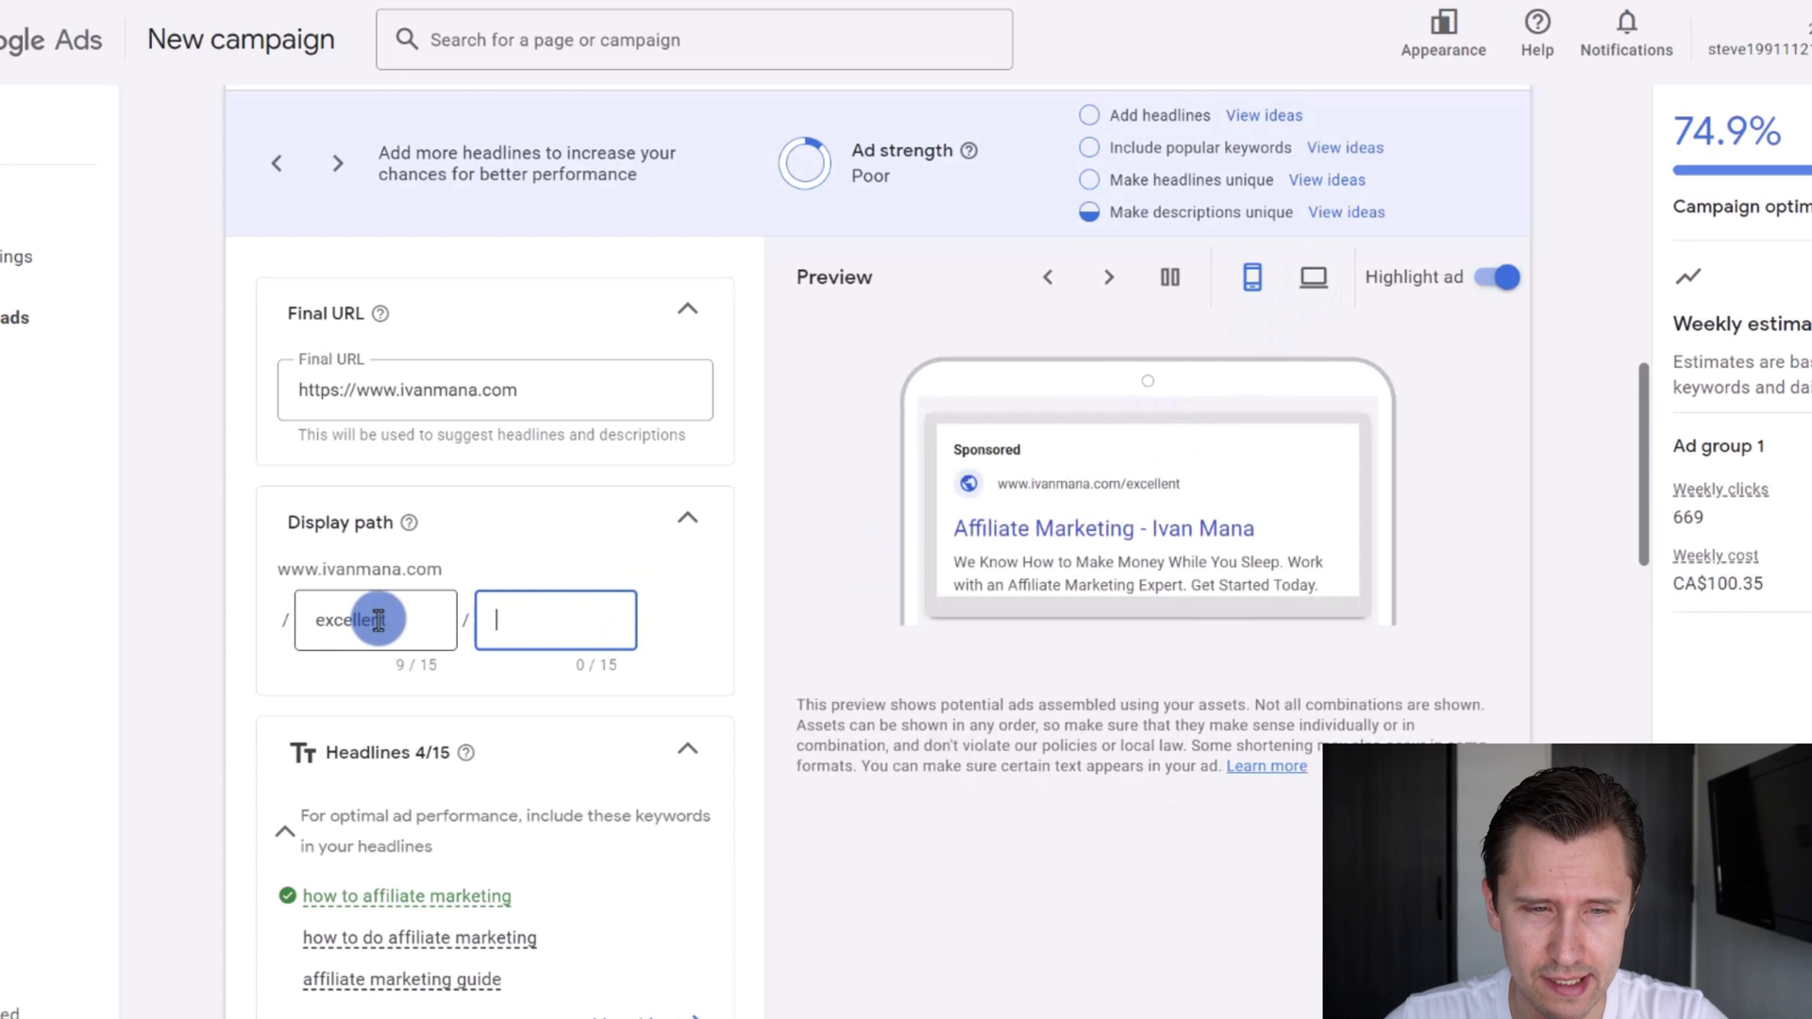
{"action": "double_click", "coordinate": [379, 619]}
{"action": "type", "text": "freeguide"}
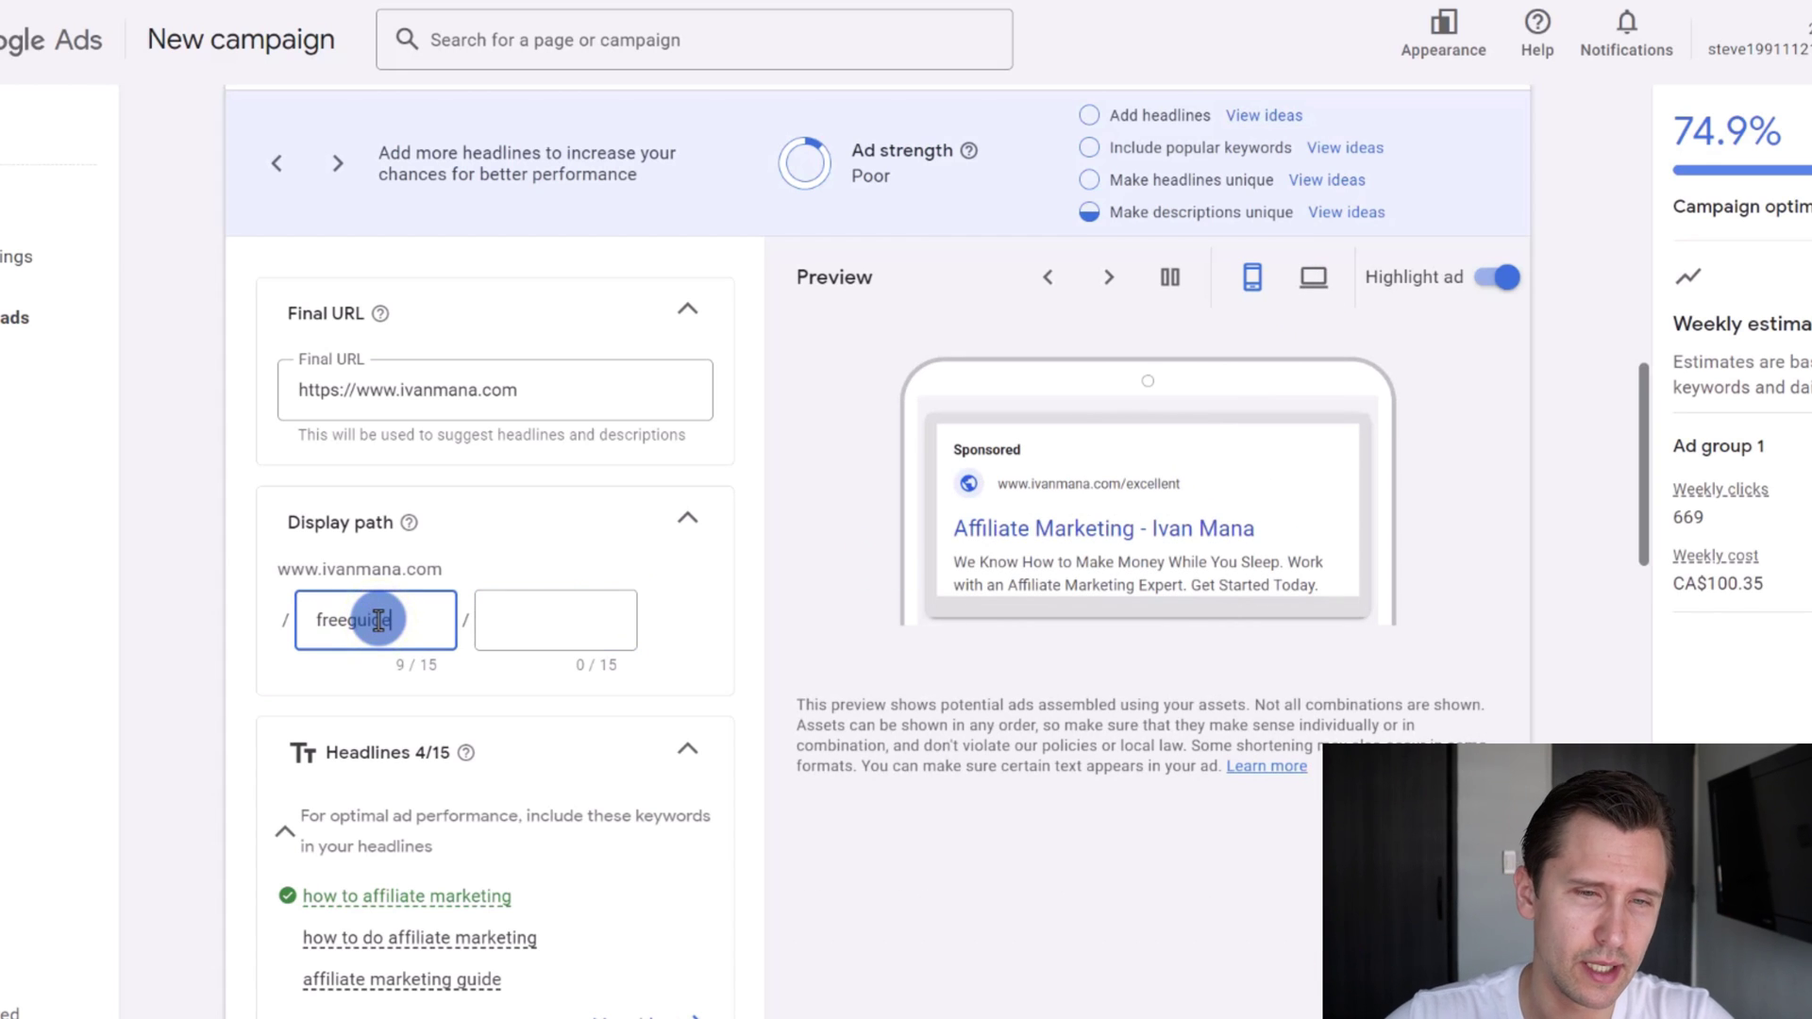
{"action": "scroll", "coordinate": [810, 649], "scroll_direction": "down", "scroll_amount": 2}
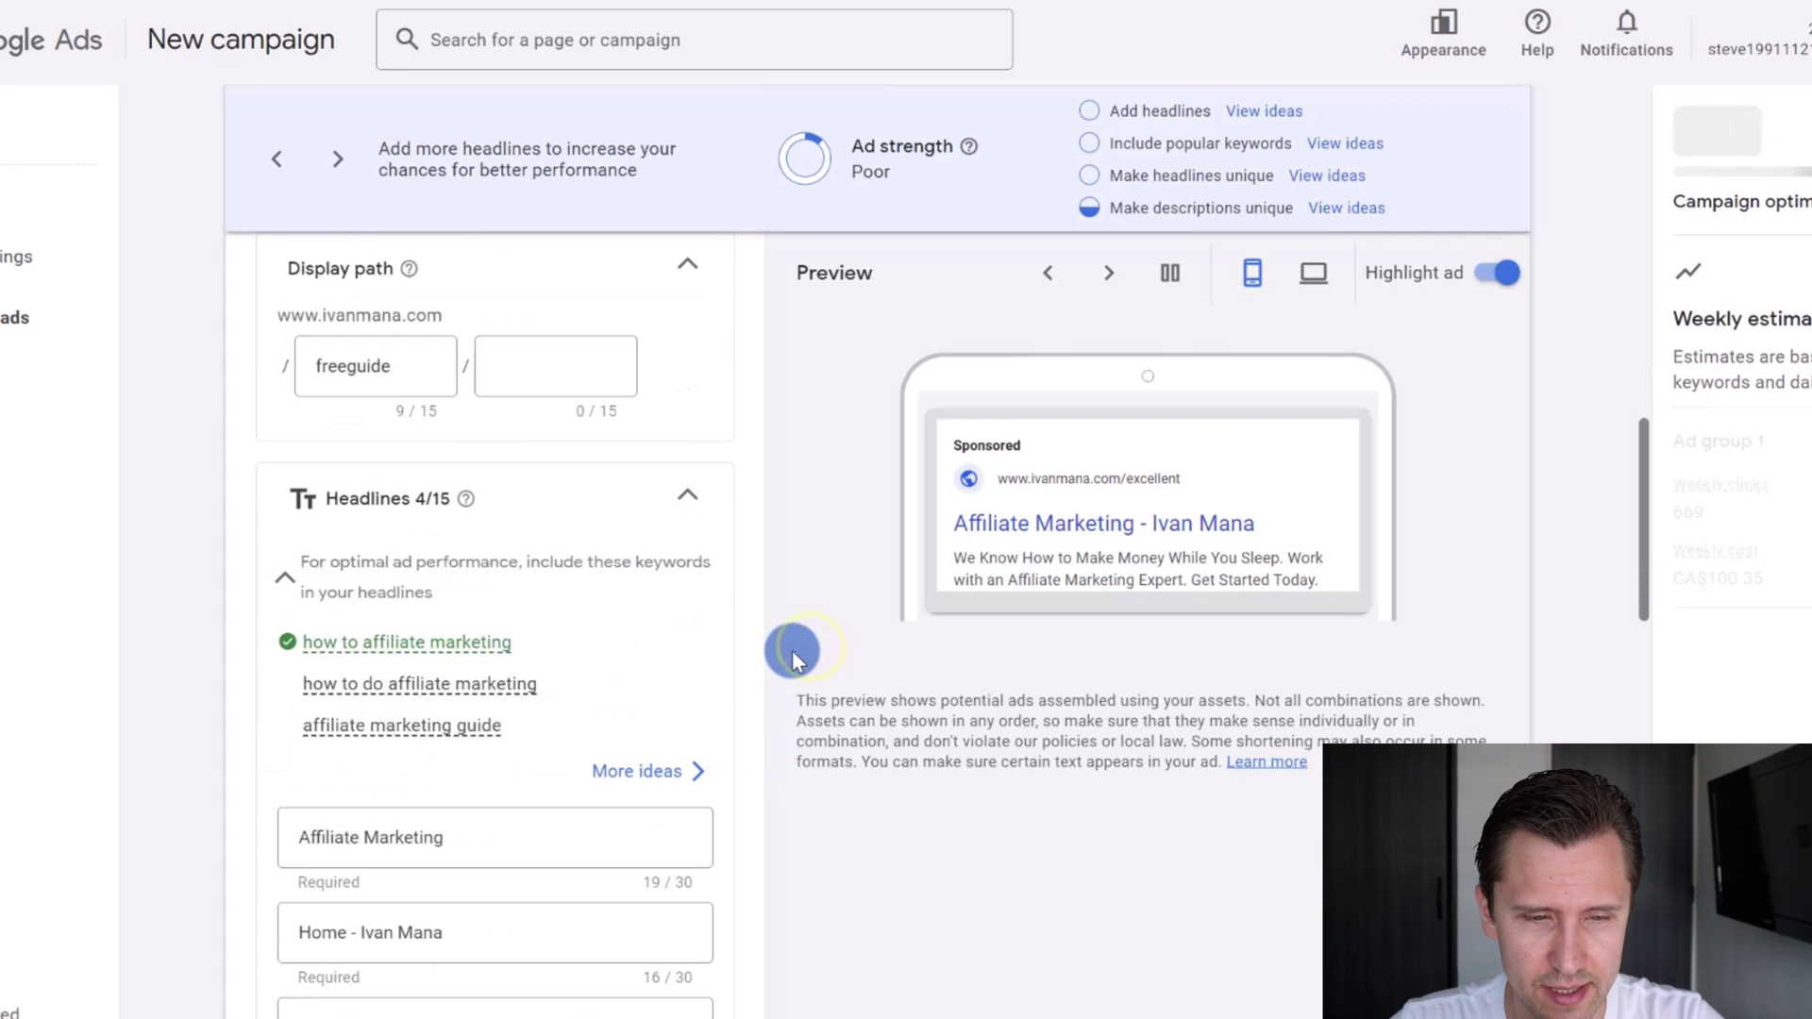
{"action": "scroll", "coordinate": [789, 647], "scroll_direction": "down", "scroll_amount": 1}
{"action": "scroll", "coordinate": [566, 638], "scroll_direction": "down", "scroll_amount": 1}
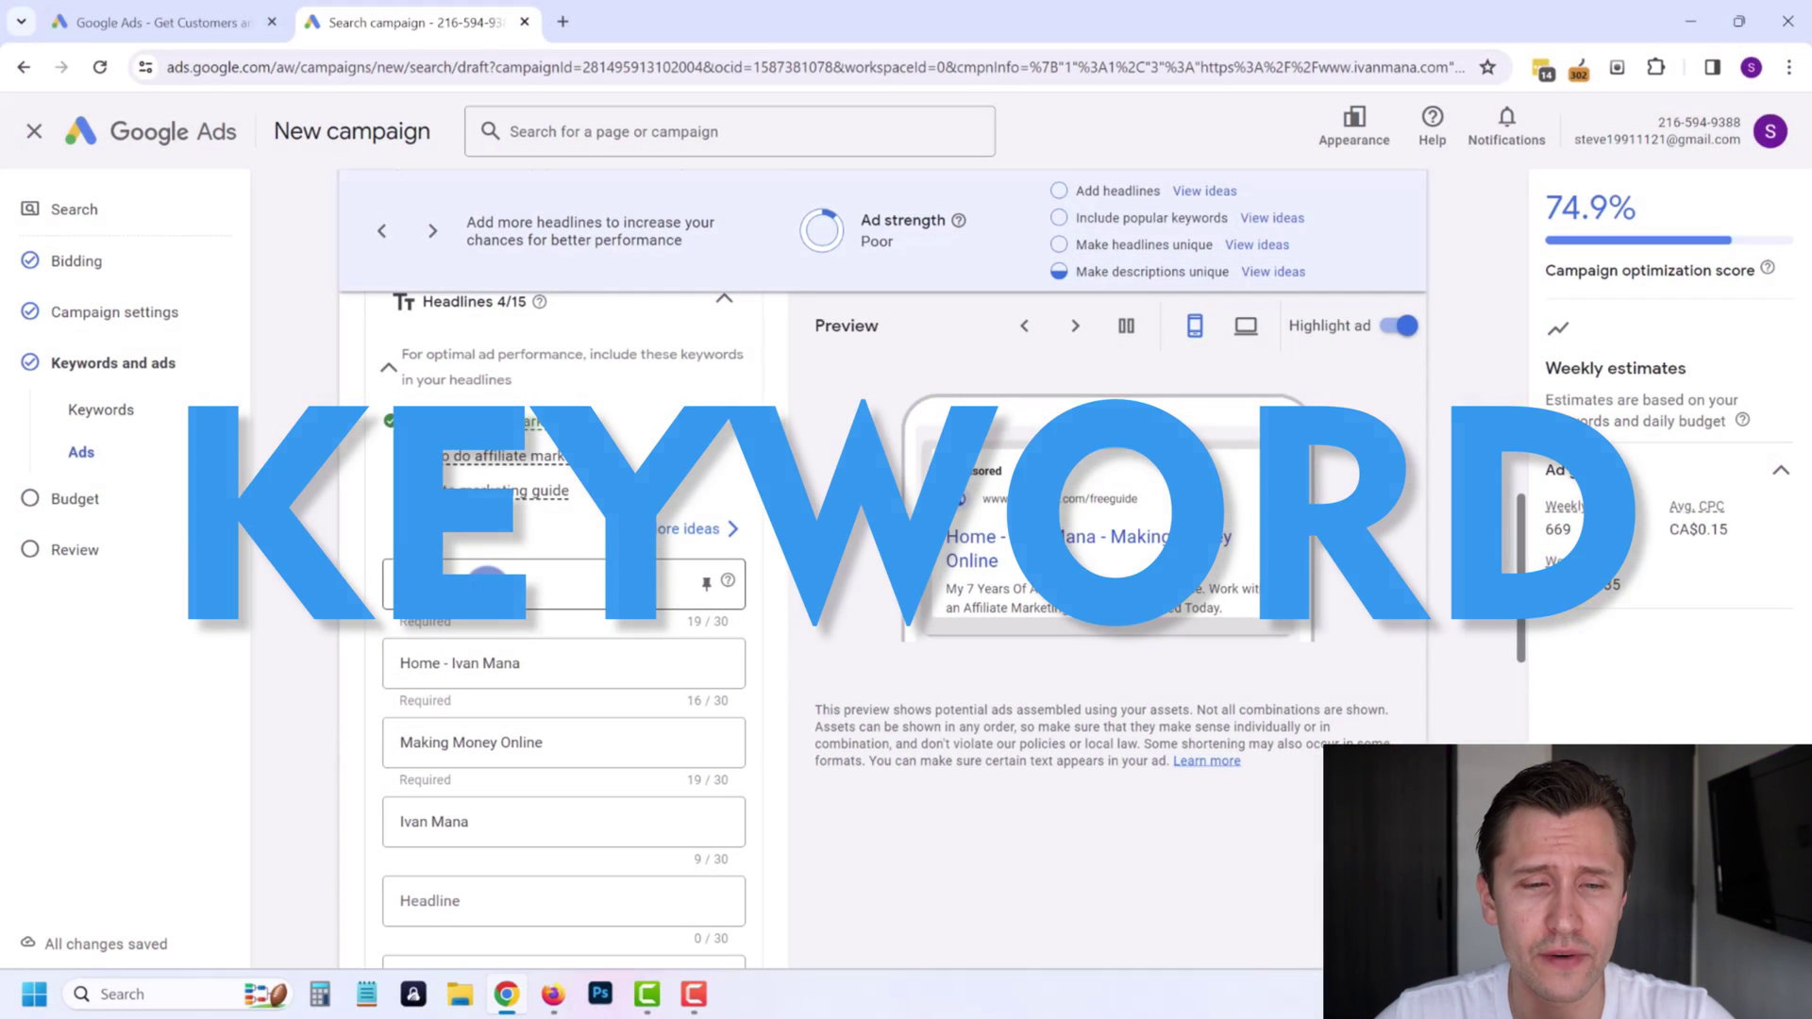
Rewrite headlines to 'Free Affiliate Marketing Guide' and 'Learn to Make Money Online', clearing 'Ivan Mana'.
{"action": "double_click", "coordinate": [486, 585]}
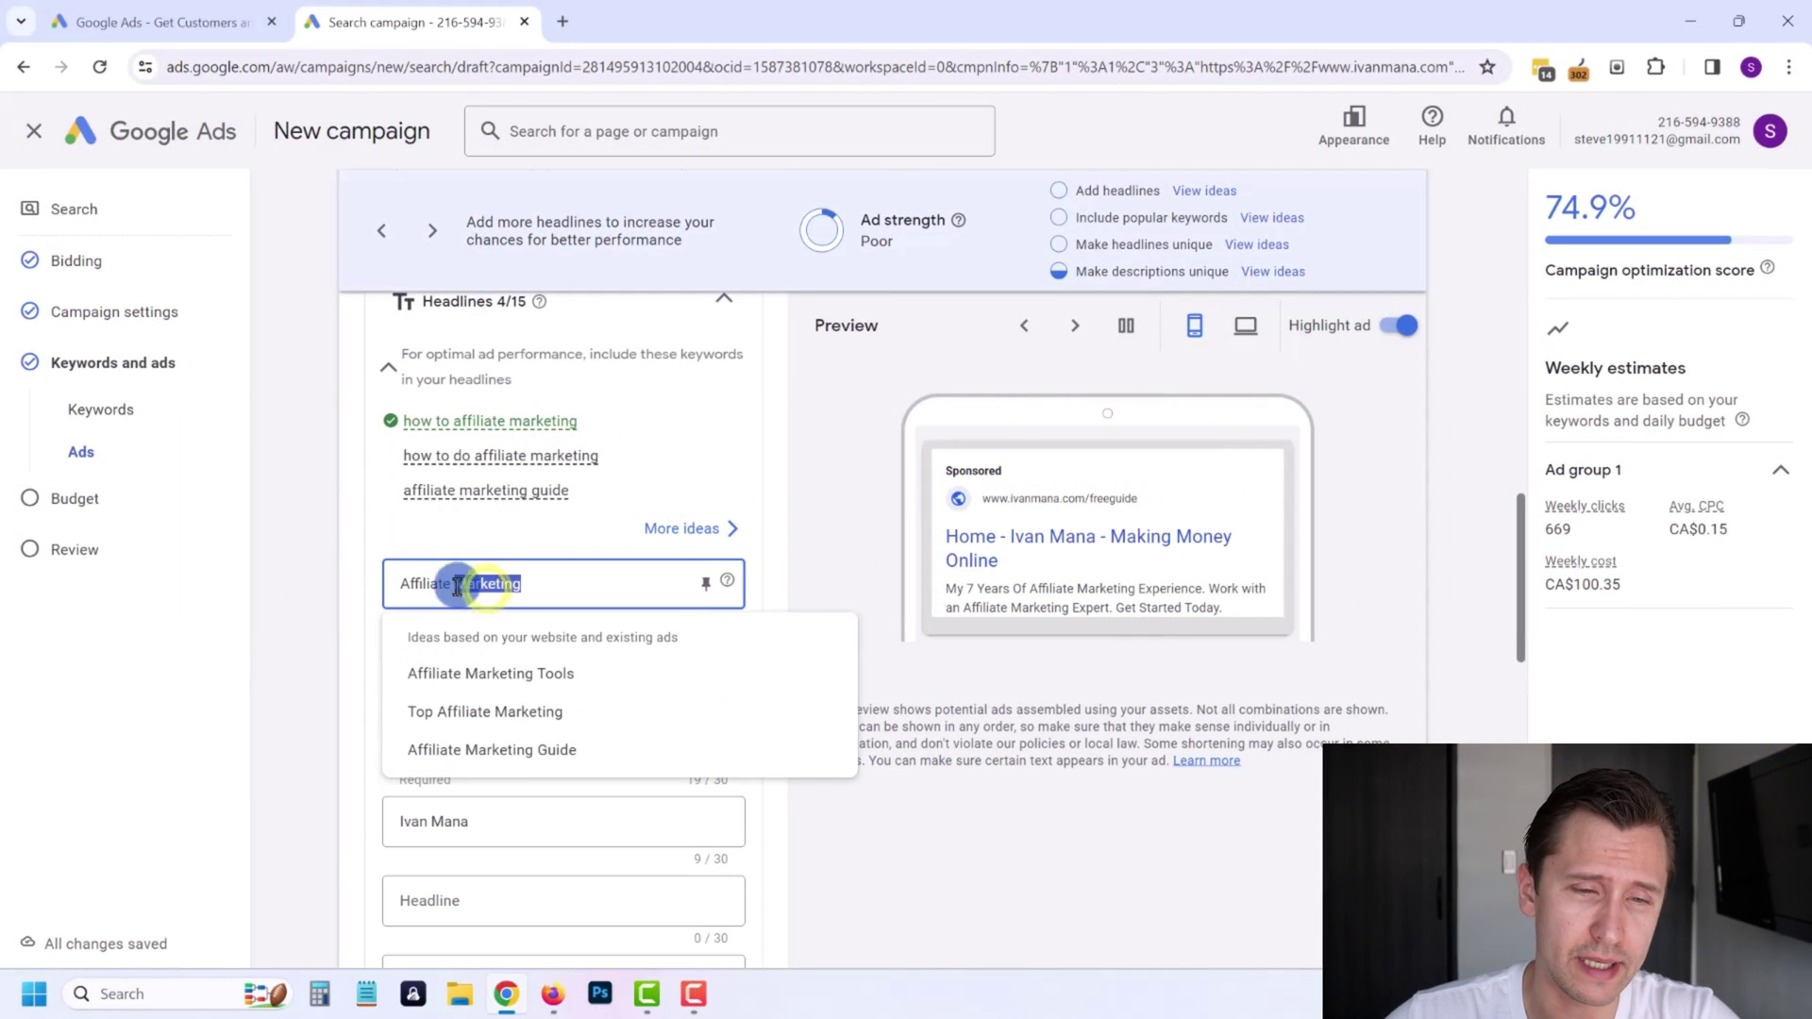
{"action": "left_click", "coordinate": [403, 585]}
{"action": "type", "text": "Free "}
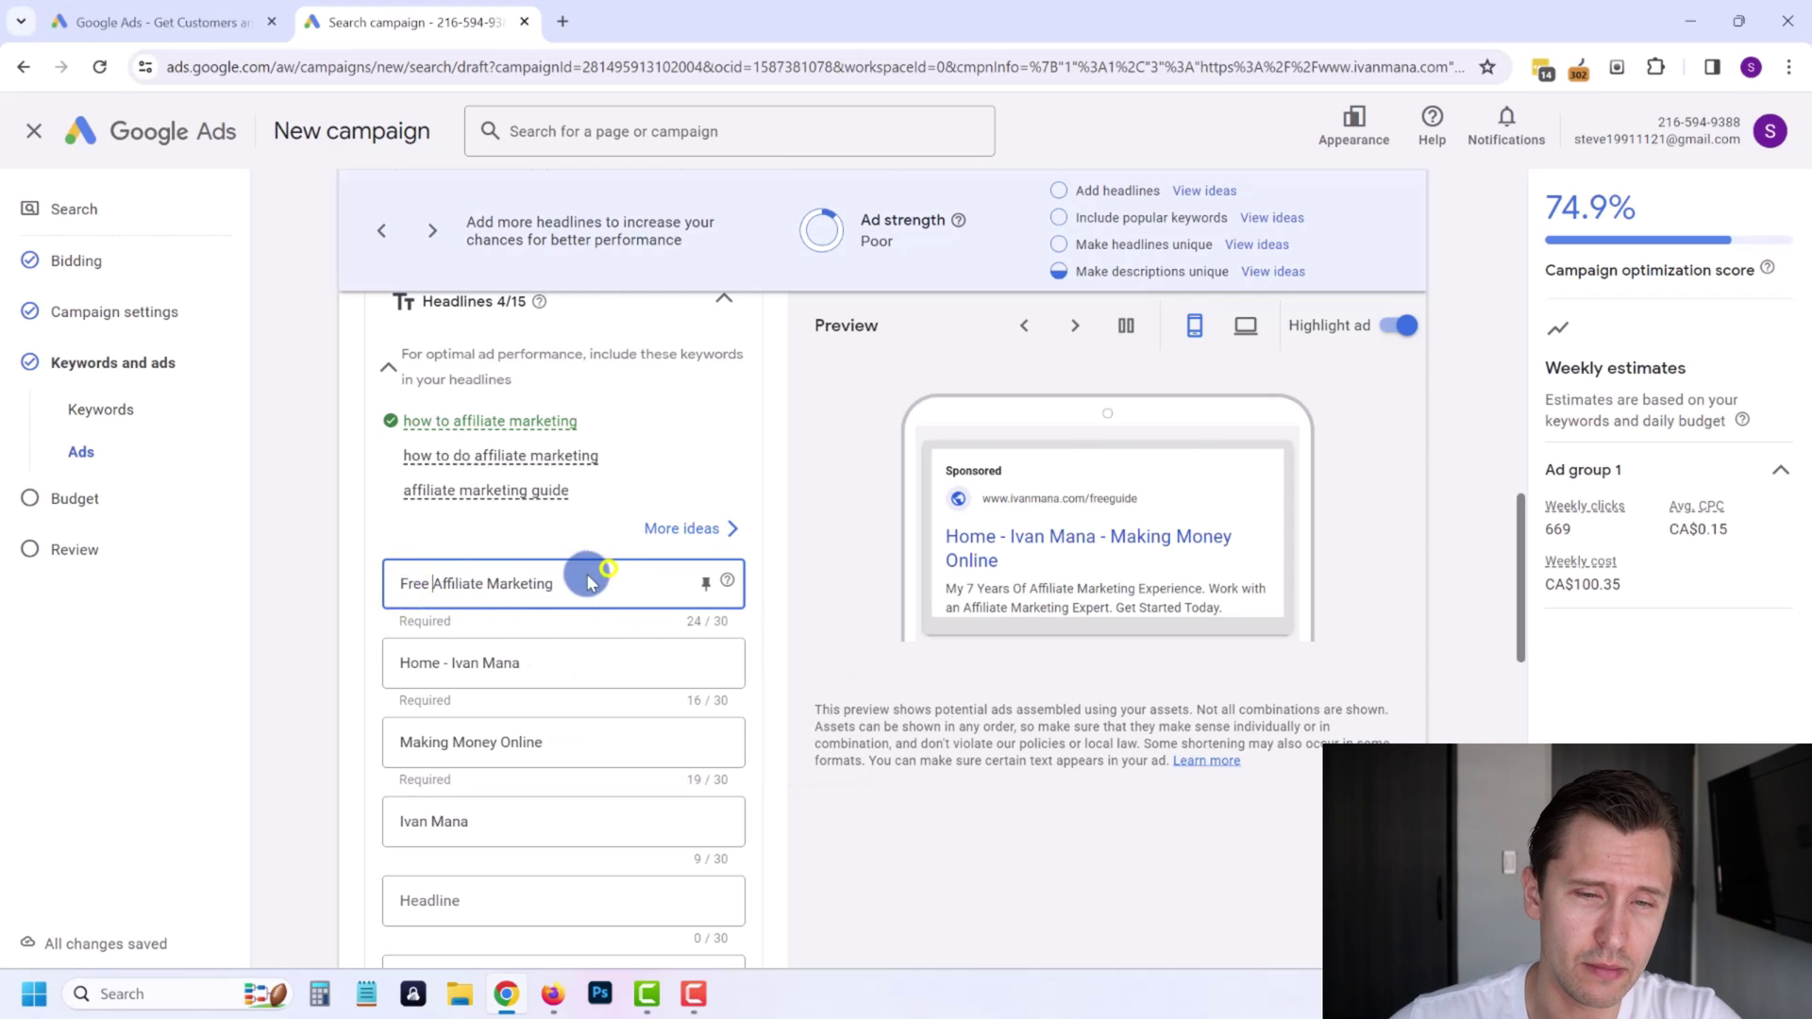
{"action": "type", "text": " Guide"}
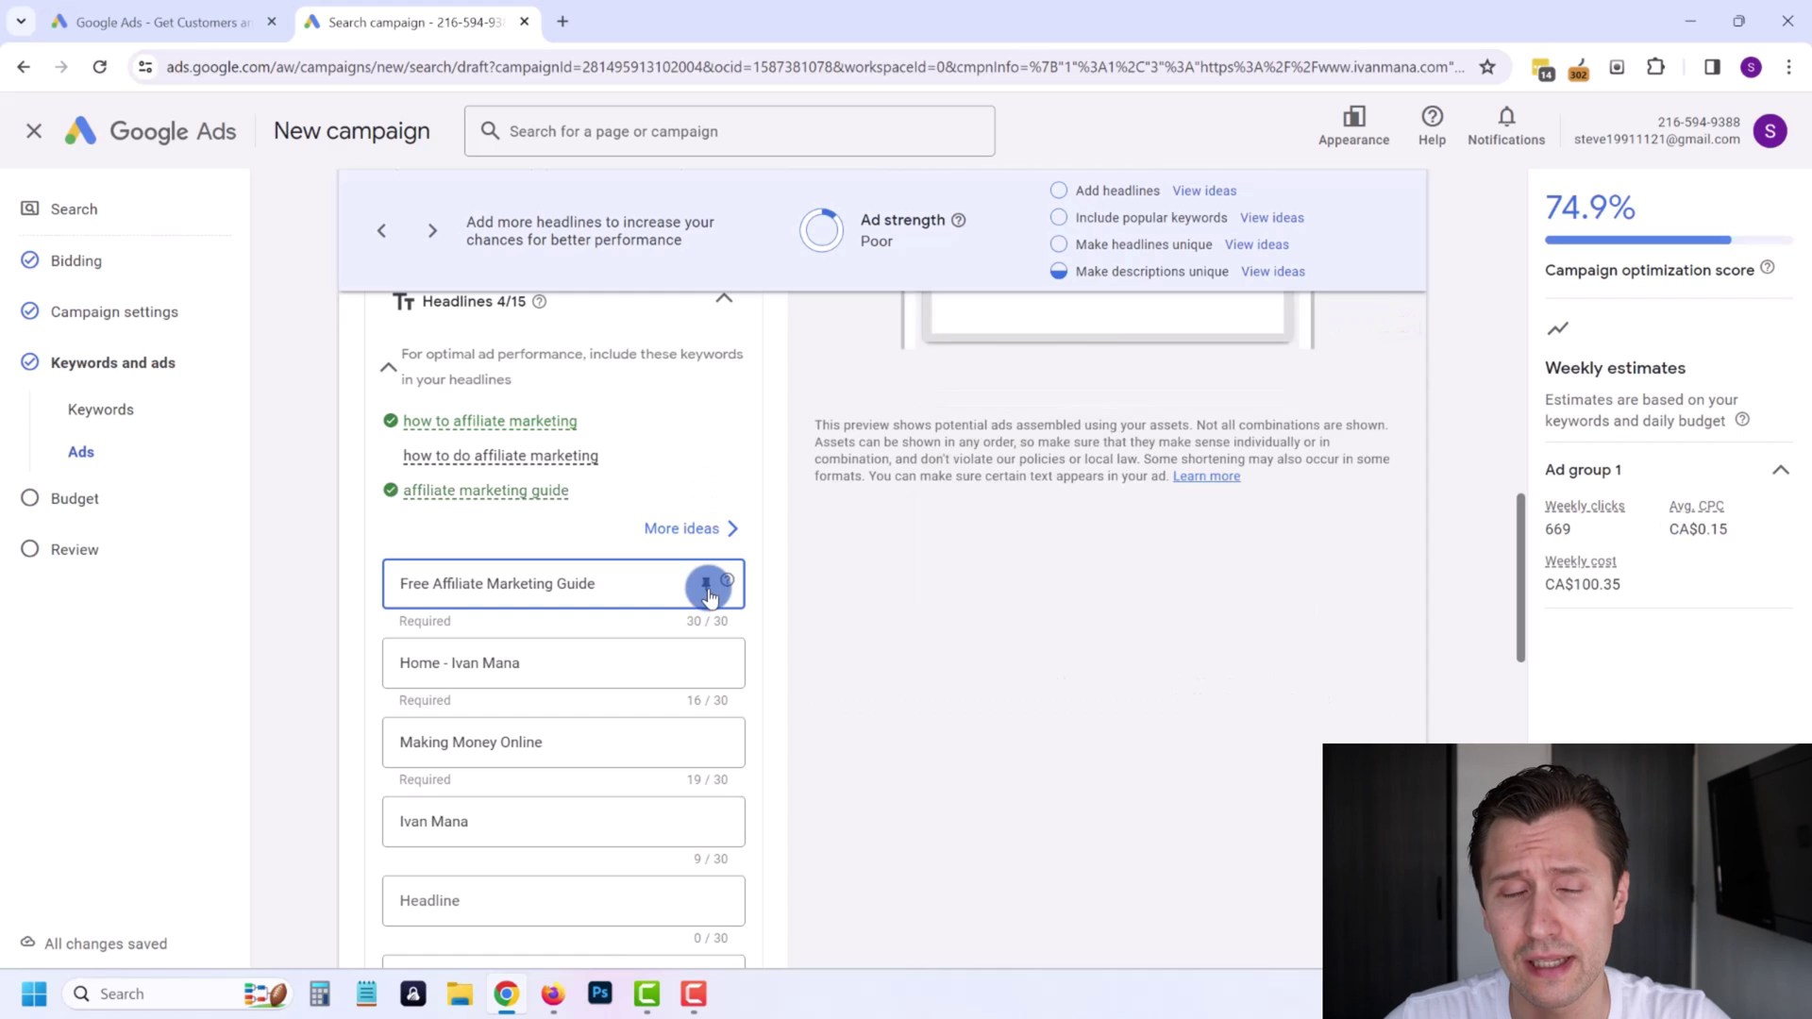
{"action": "triple_click", "coordinate": [537, 668]}
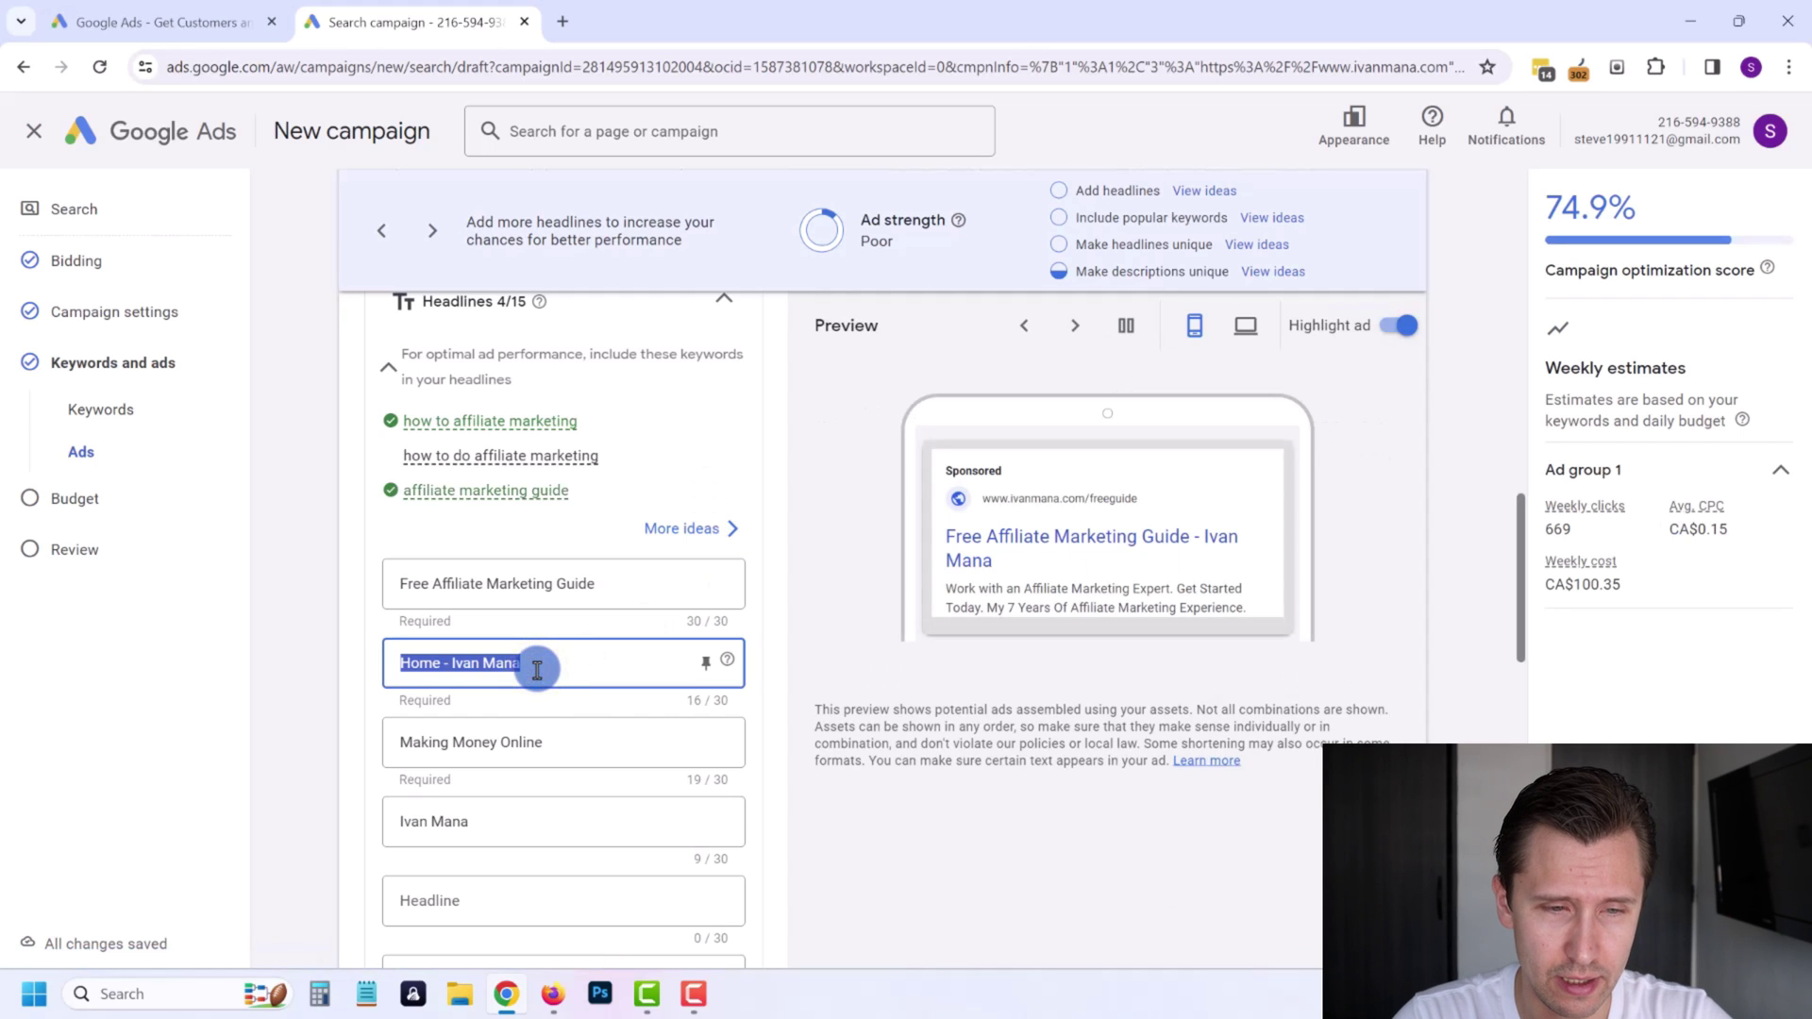
{"action": "type", "text": "Ma"}
{"action": "key", "text": "BackSpace"}
{"action": "key", "text": "BackSpace"}
{"action": "type", "text": "Learn to "}
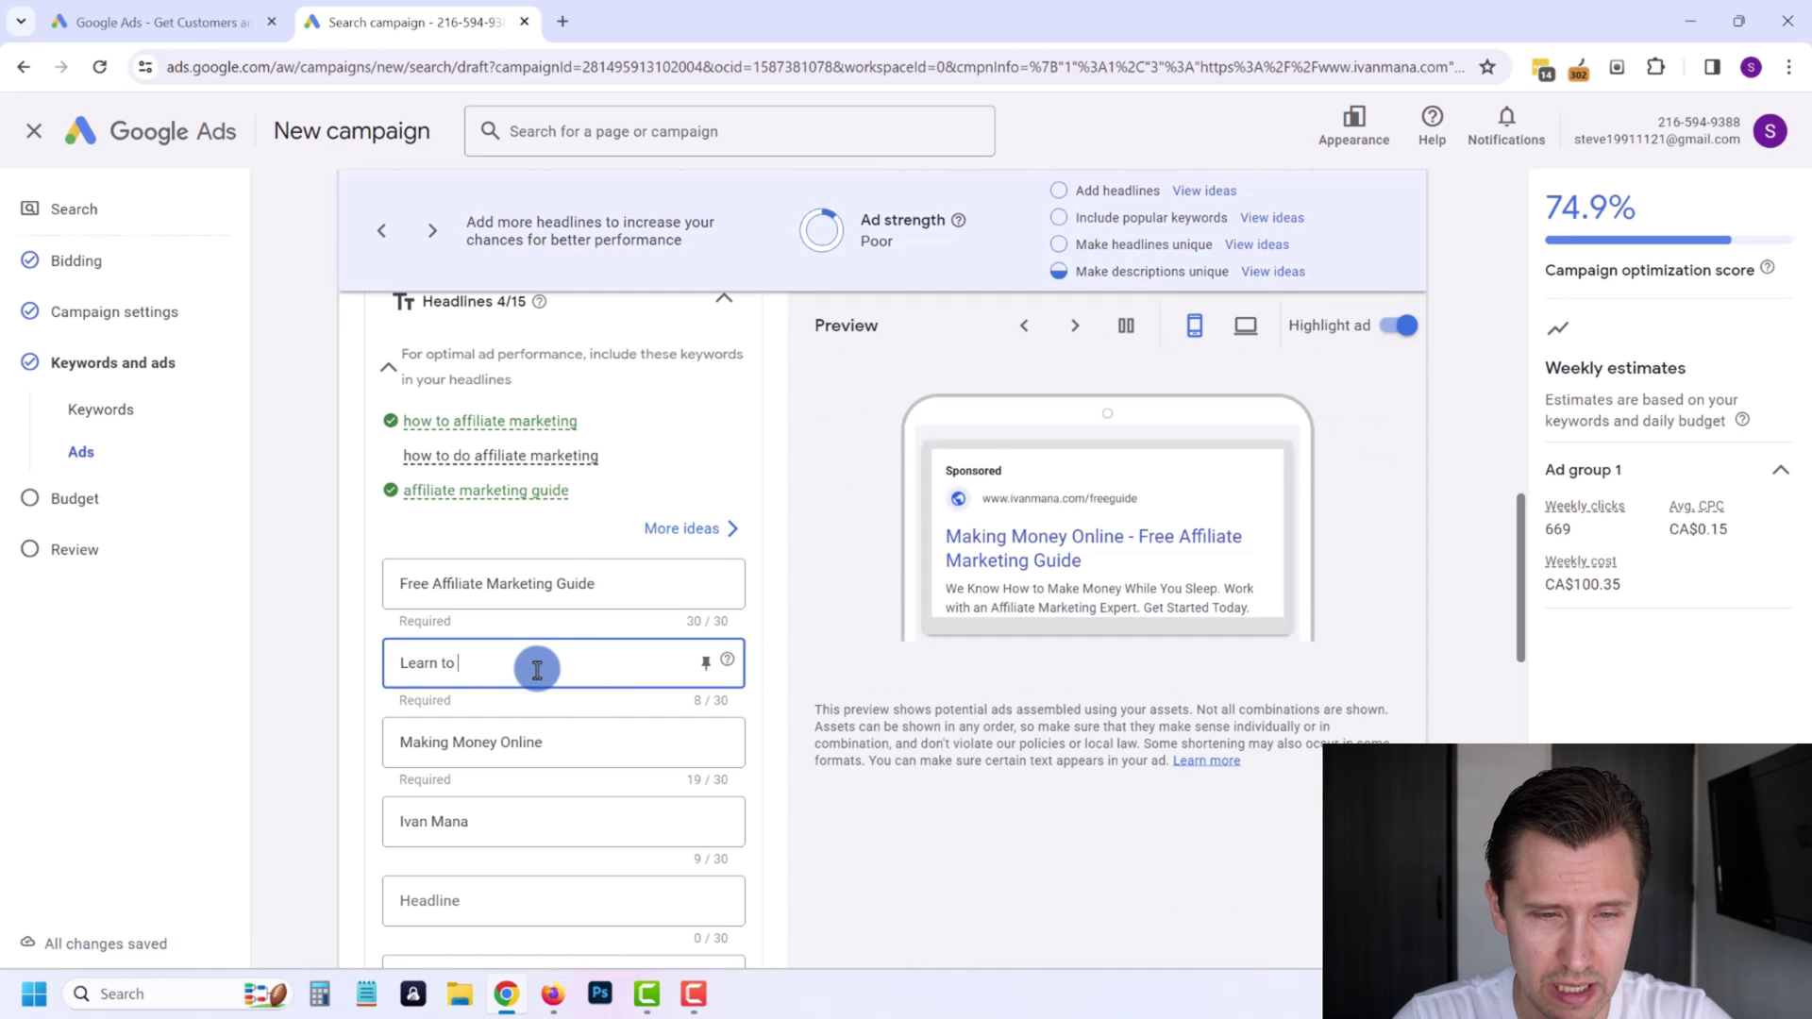
{"action": "type", "text": "Make Money Online"}
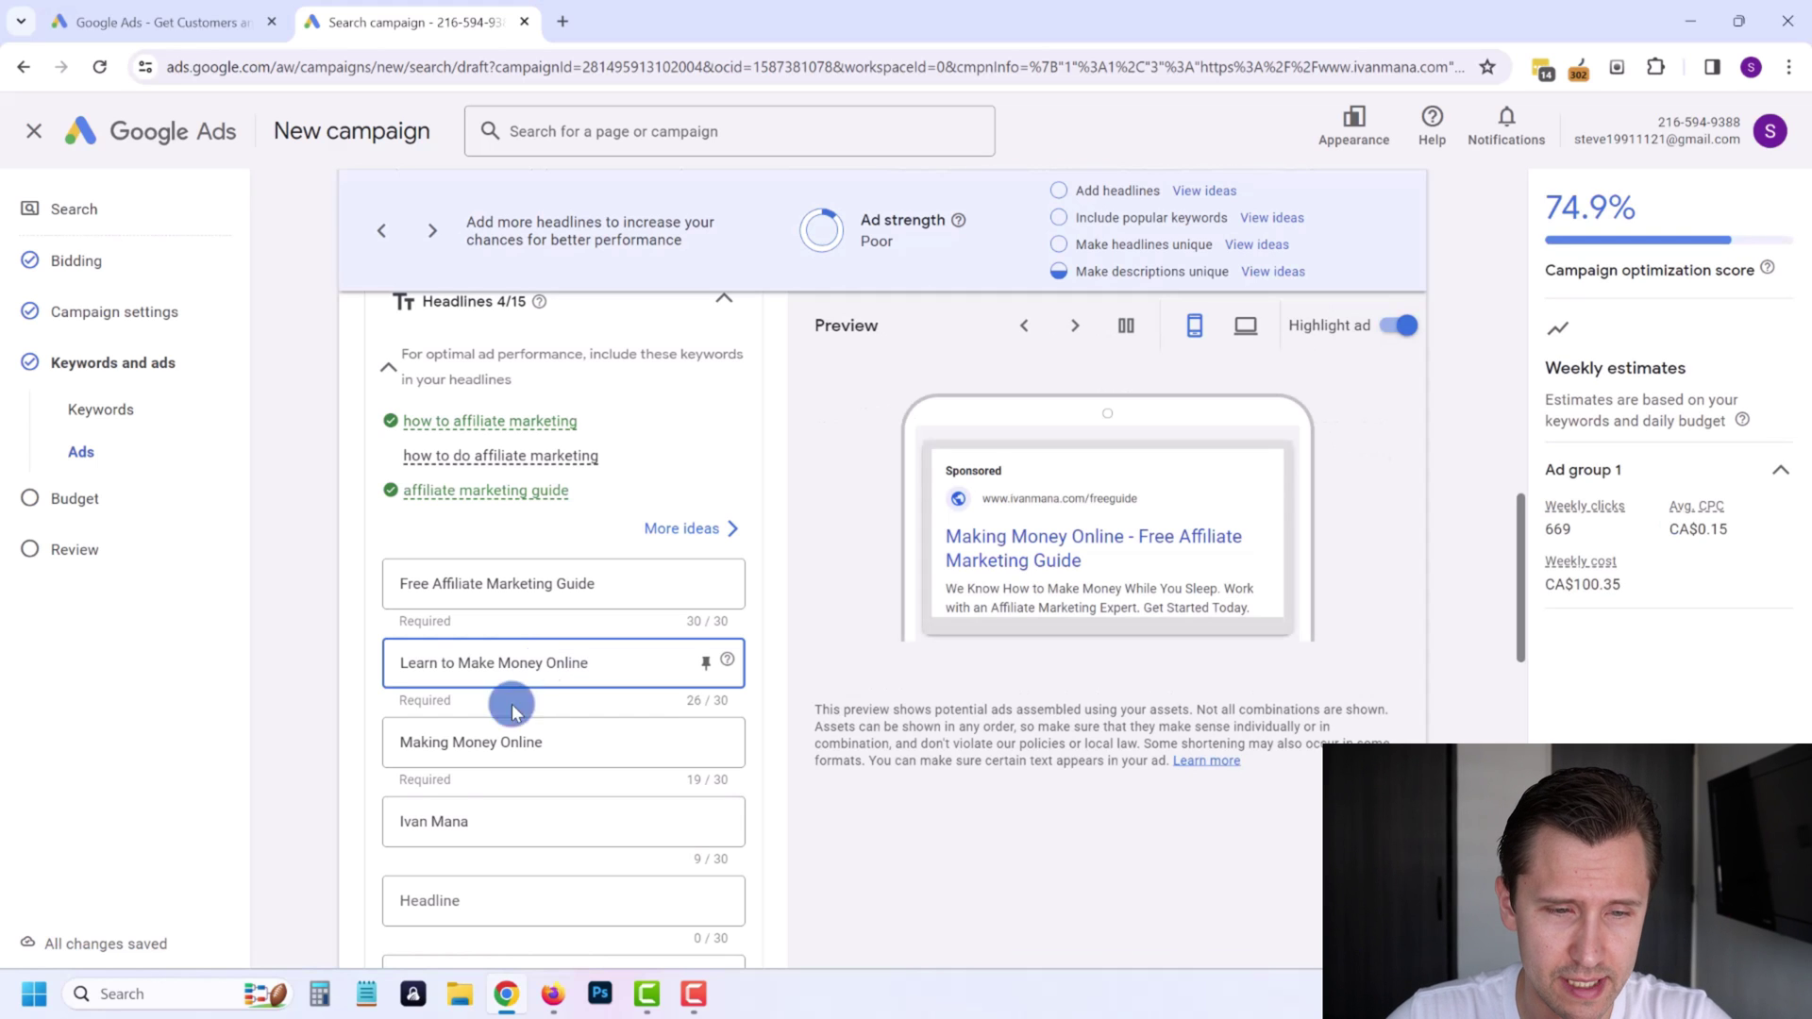
{"action": "scroll", "coordinate": [523, 756], "scroll_direction": "down", "scroll_amount": 1}
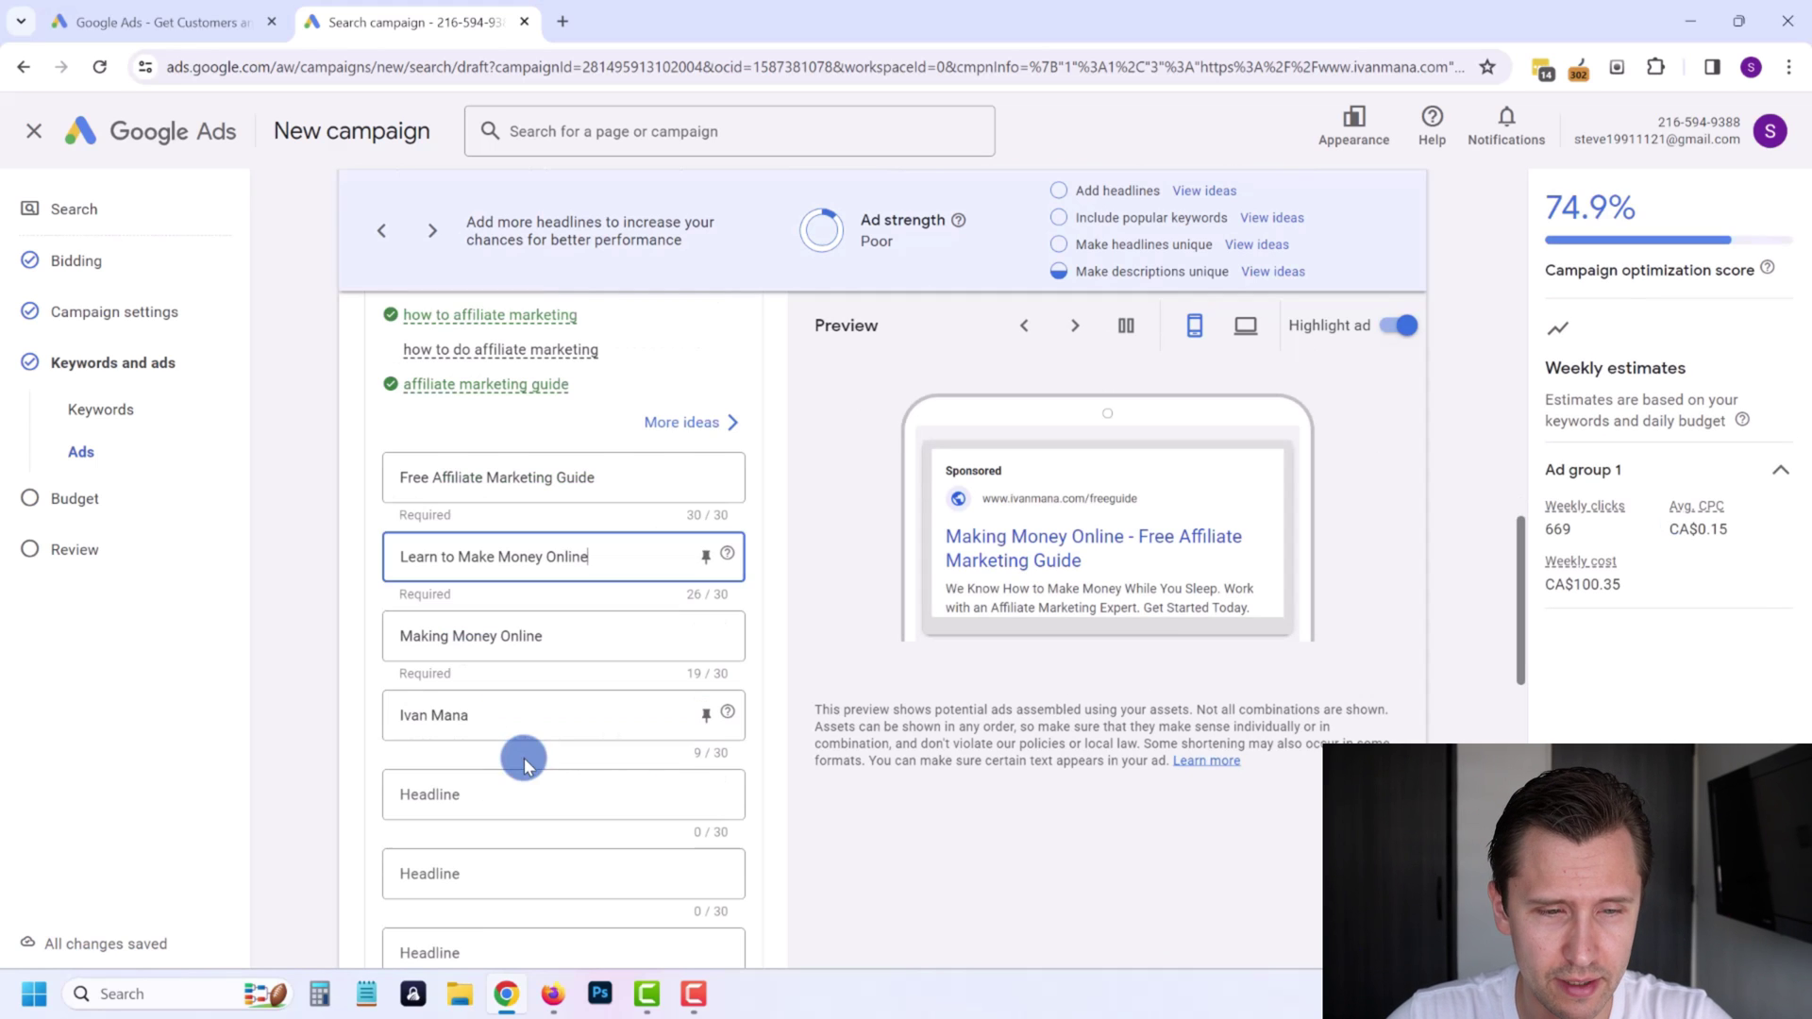
{"action": "triple_click", "coordinate": [467, 713]}
{"action": "key", "text": "BackSpace"}
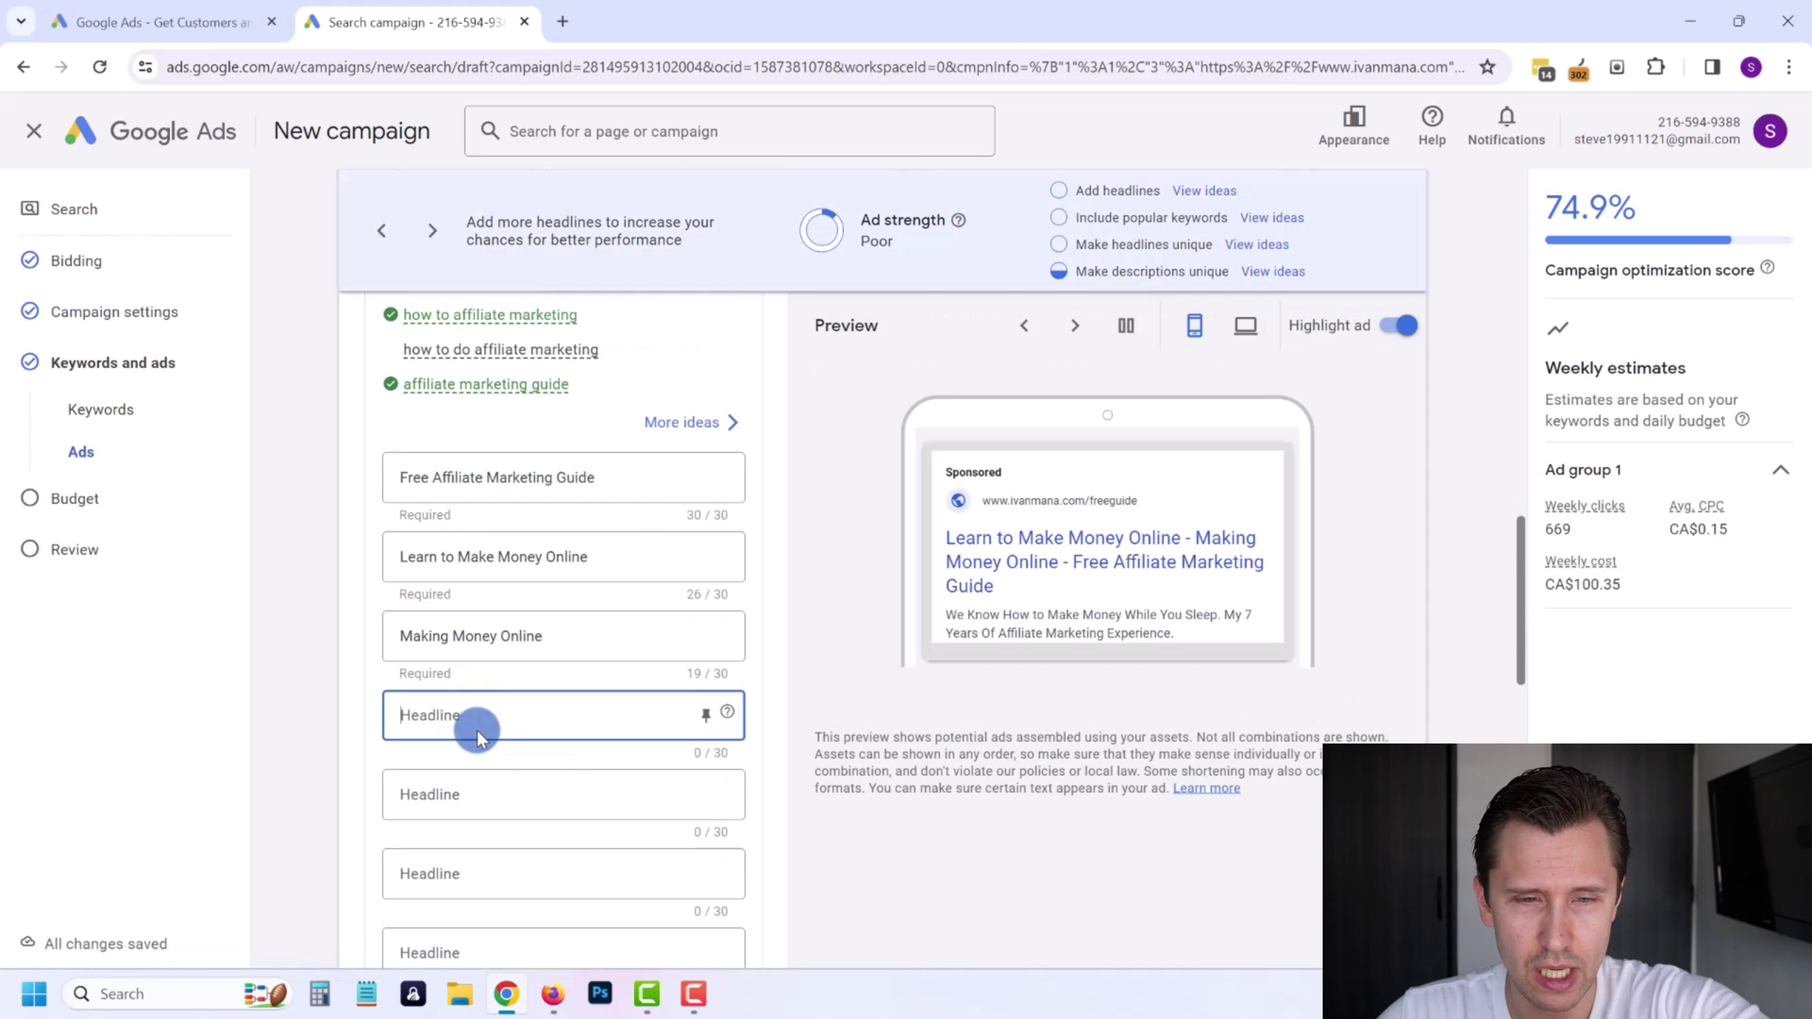
{"action": "left_click", "coordinate": [257, 618]}
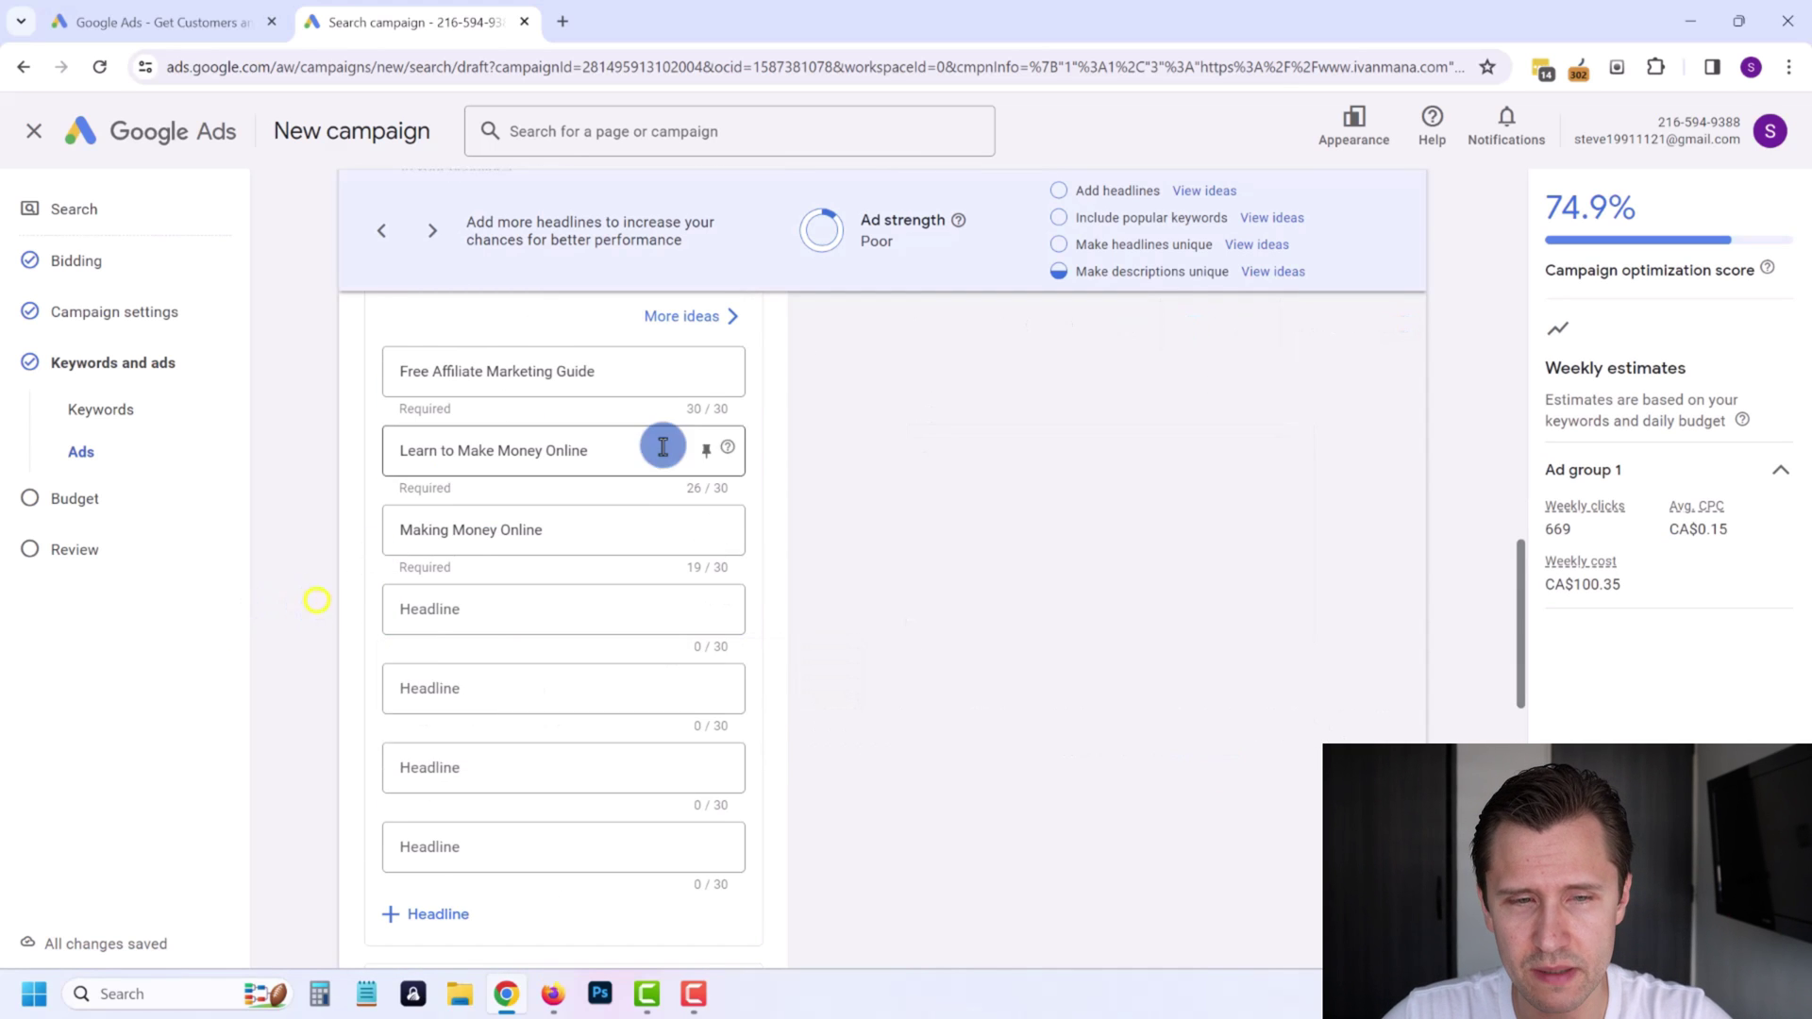
{"action": "scroll", "coordinate": [708, 484], "scroll_direction": "up", "scroll_amount": 1}
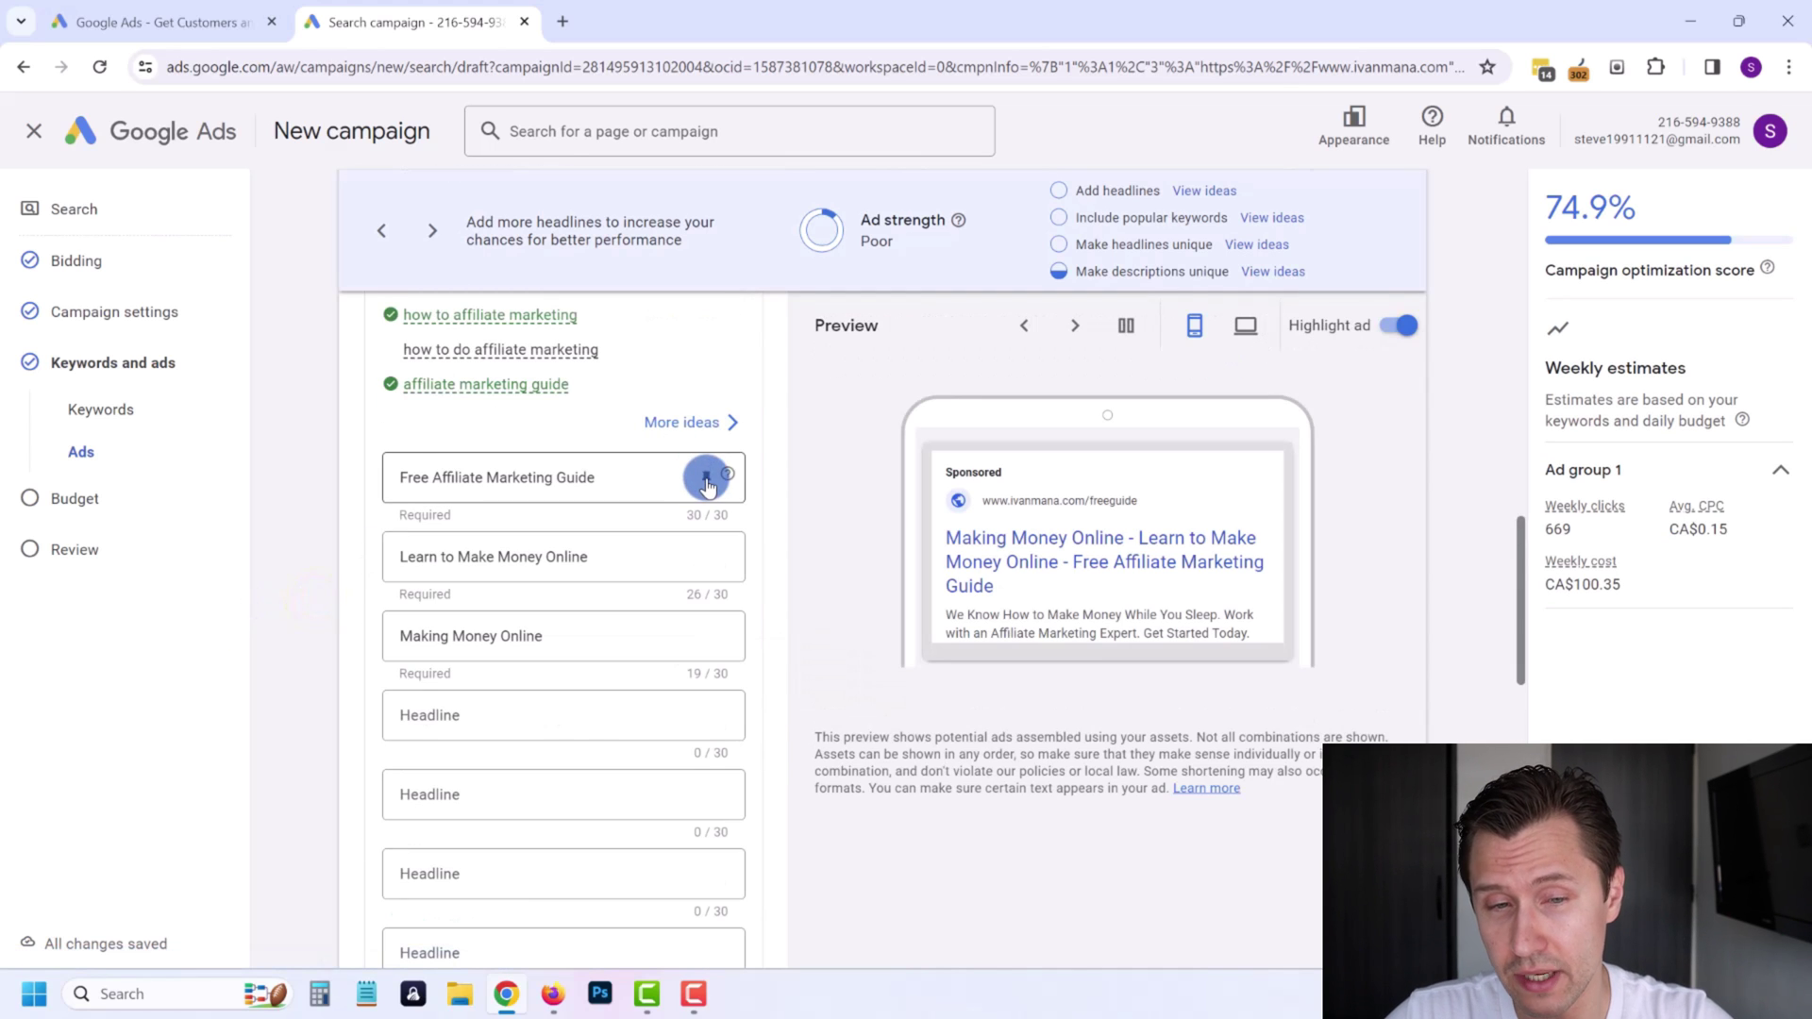
Pin the first three headlines, including 'Making Money Online', to position 1.
{"action": "left_click", "coordinate": [707, 483]}
{"action": "left_click", "coordinate": [843, 648]}
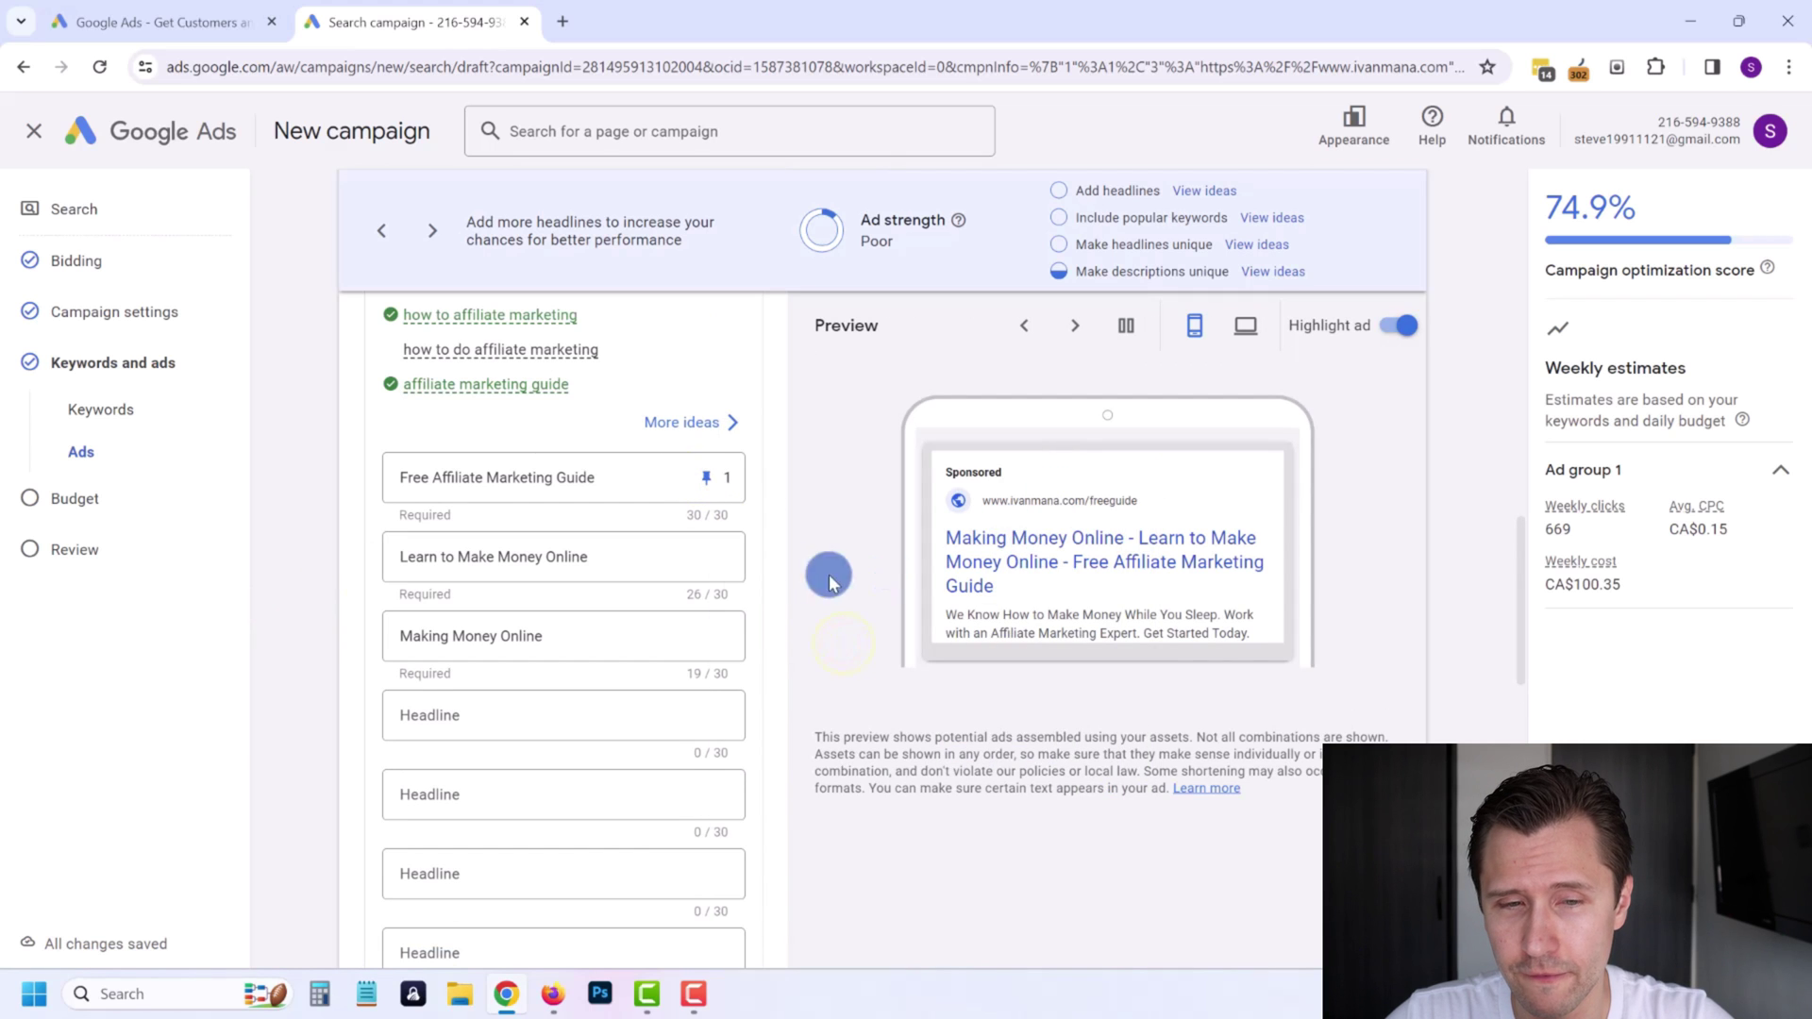
{"action": "left_click", "coordinate": [707, 557]}
{"action": "left_click", "coordinate": [831, 356]}
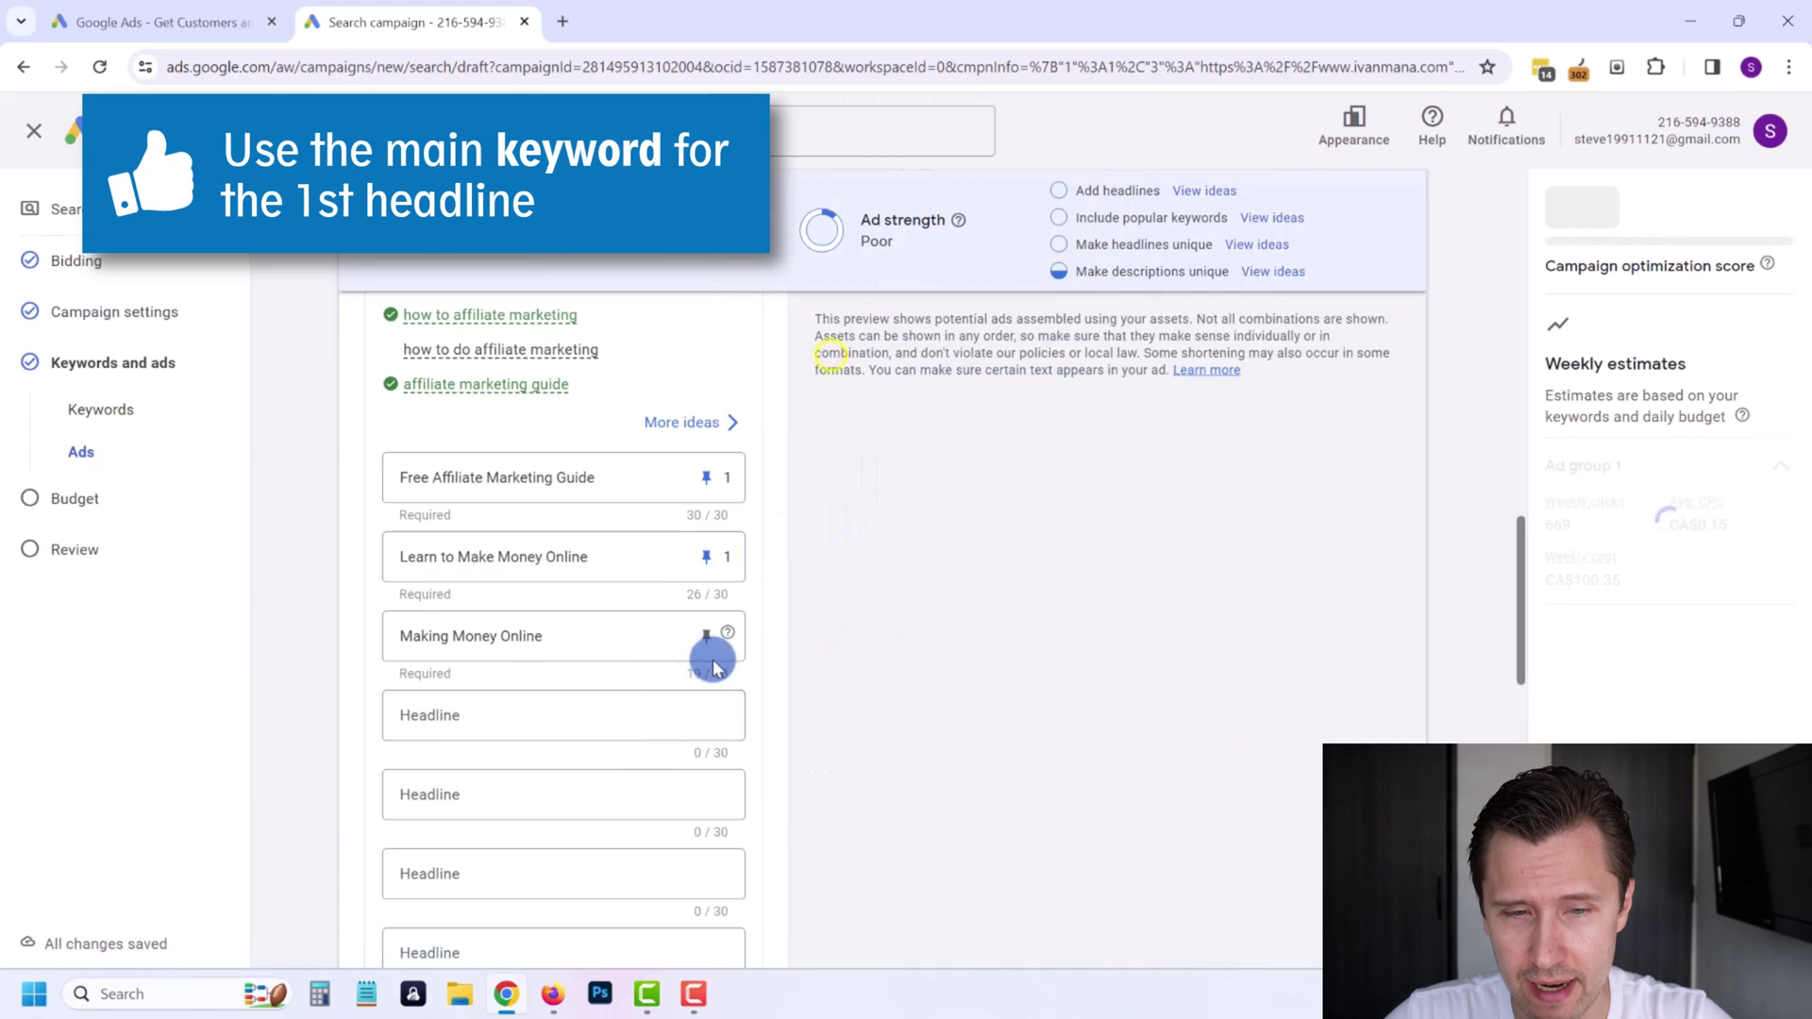
{"action": "left_click", "coordinate": [707, 636]}
{"action": "left_click", "coordinate": [829, 354]}
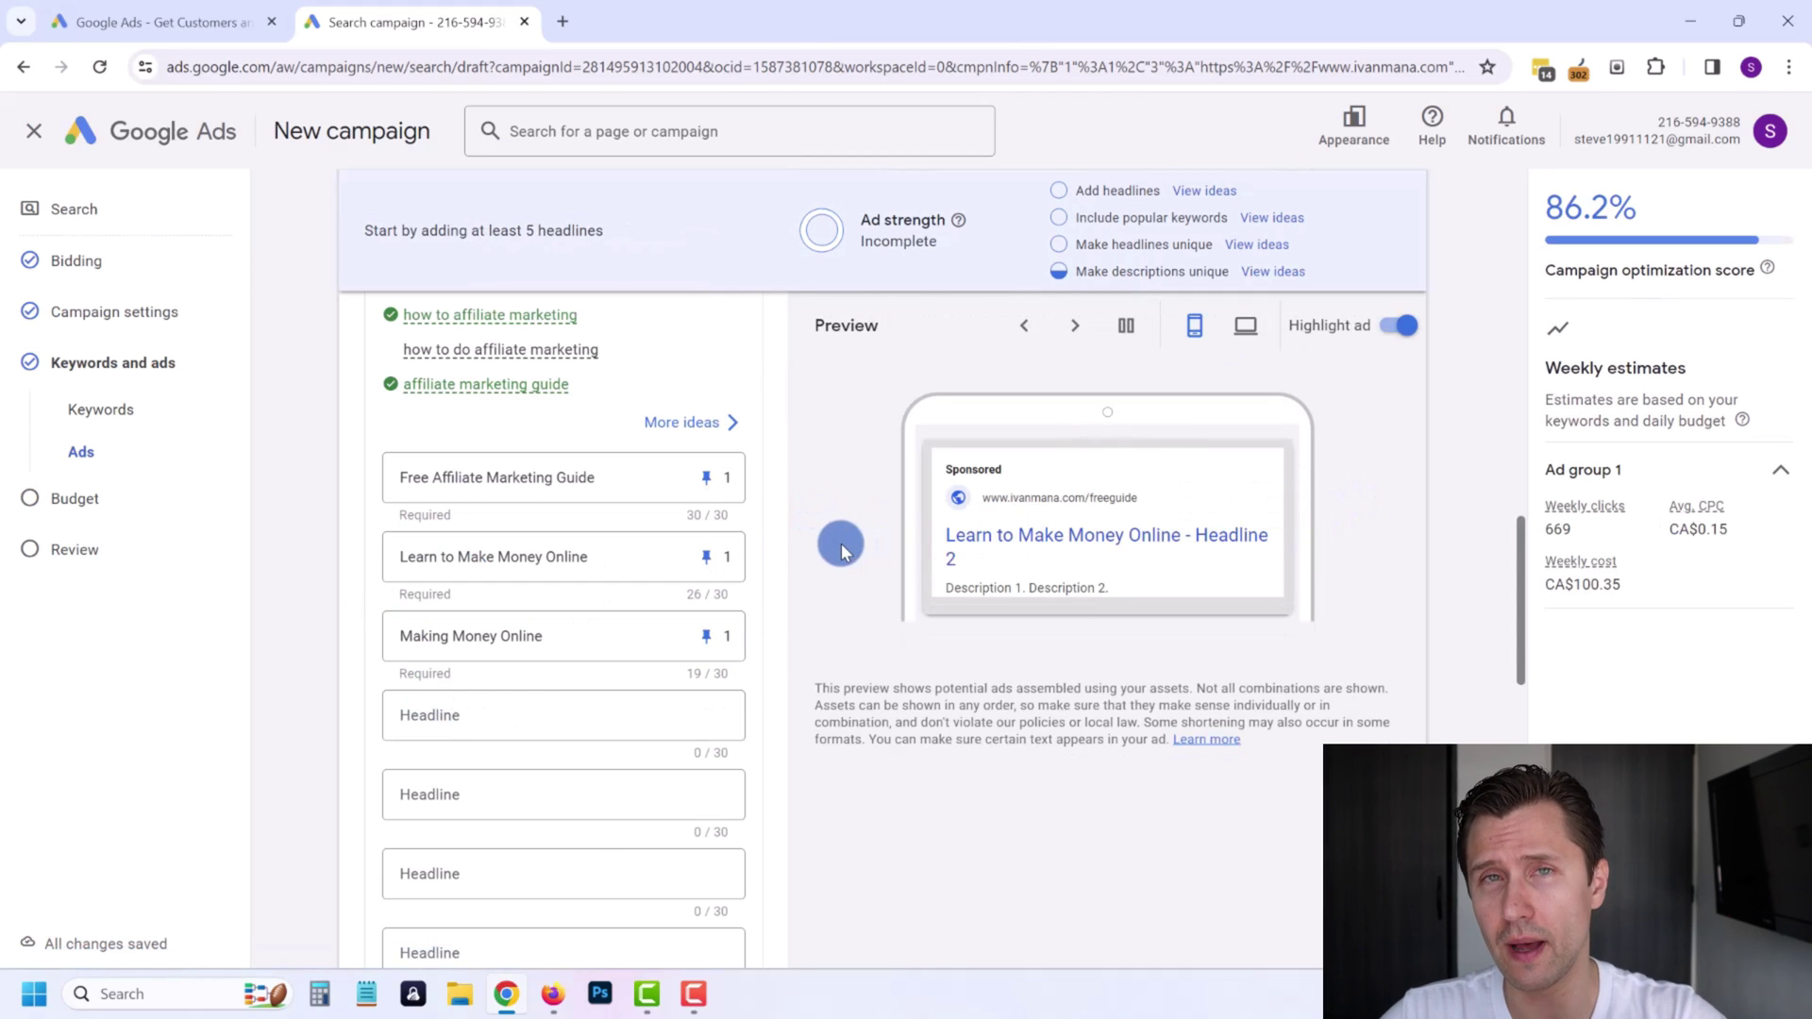
Pin the 'Get Started Now' and 'Learn More Now' headlines to position 2.
{"action": "left_click", "coordinate": [442, 717]}
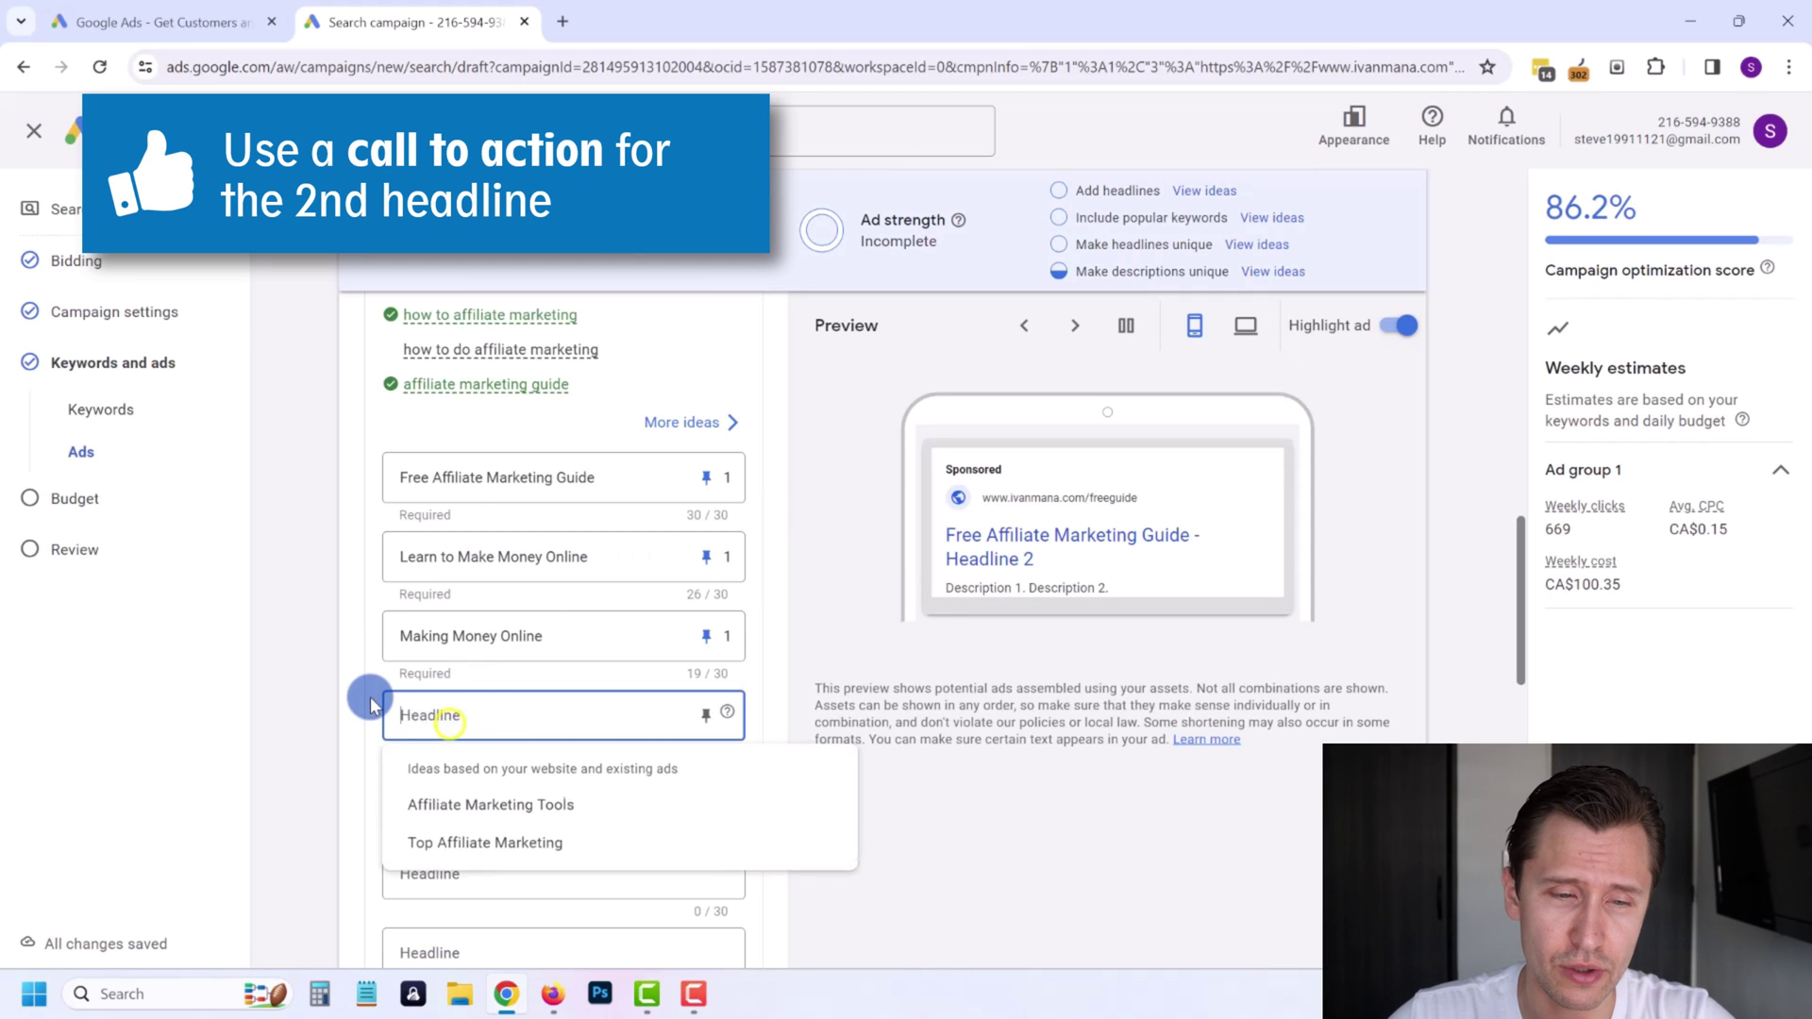
{"action": "type", "text": "Get Started Now"}
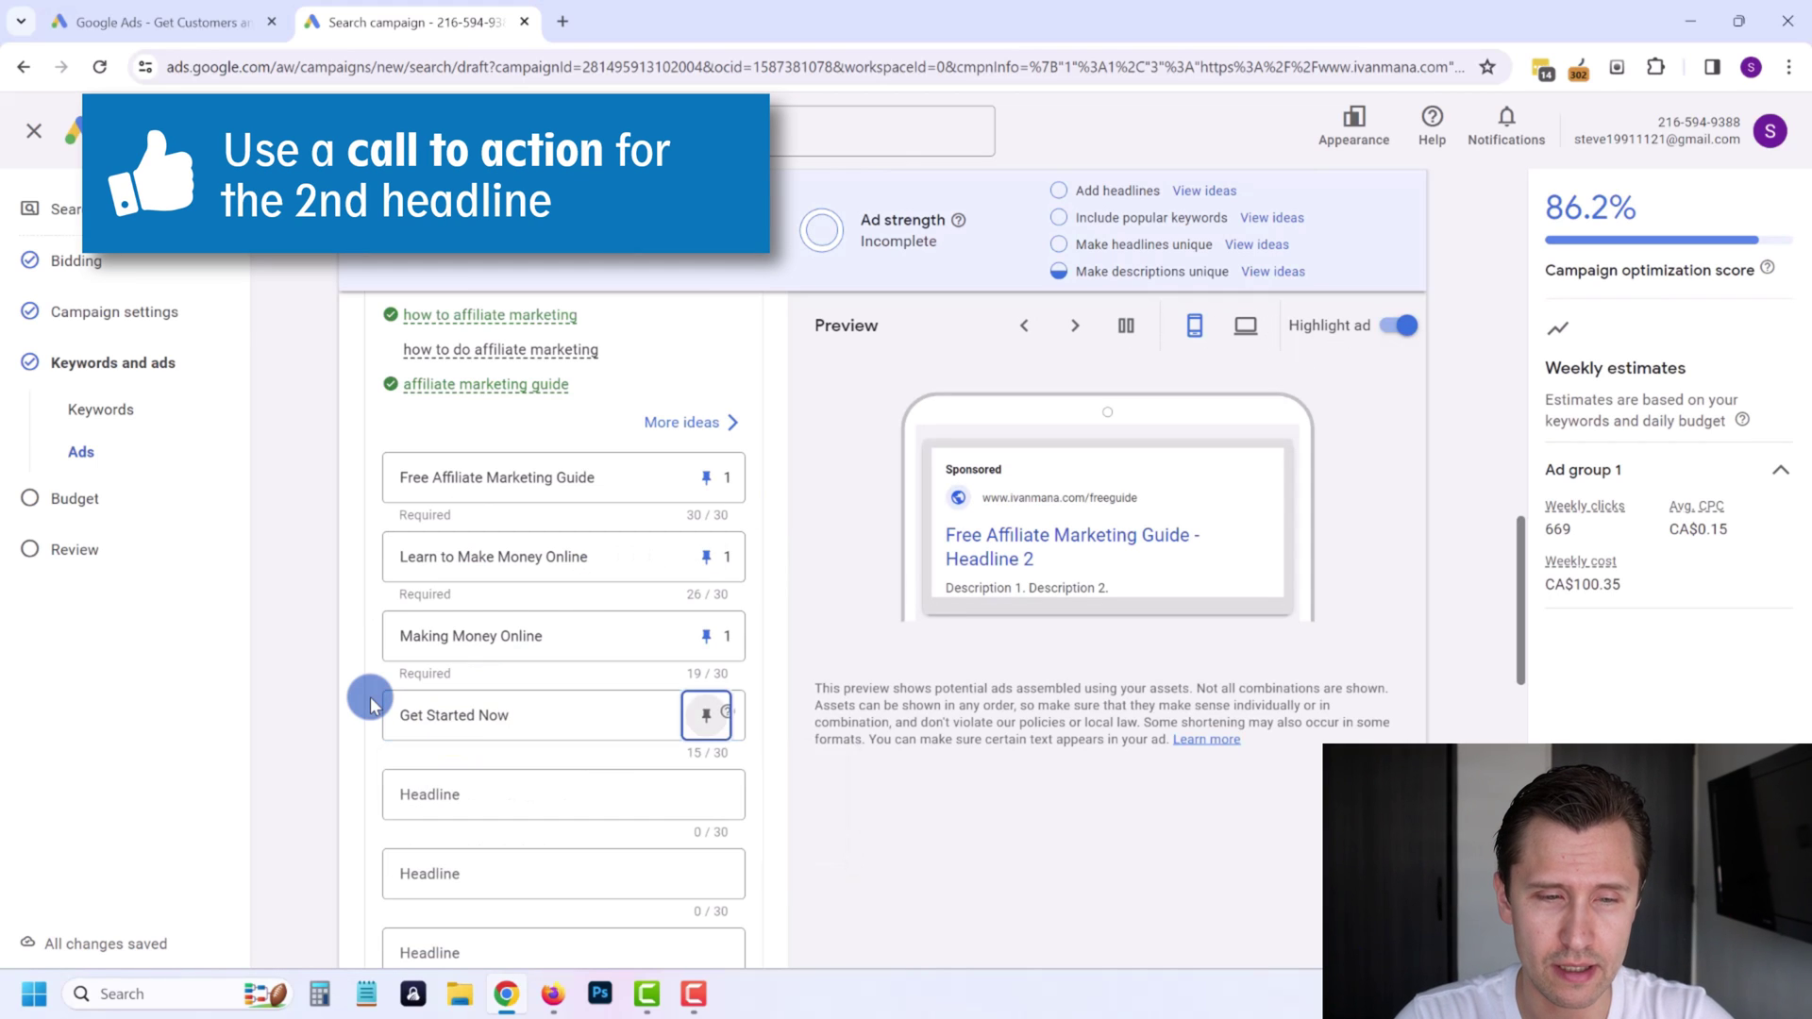
{"action": "type", "text": "Learn More Now"}
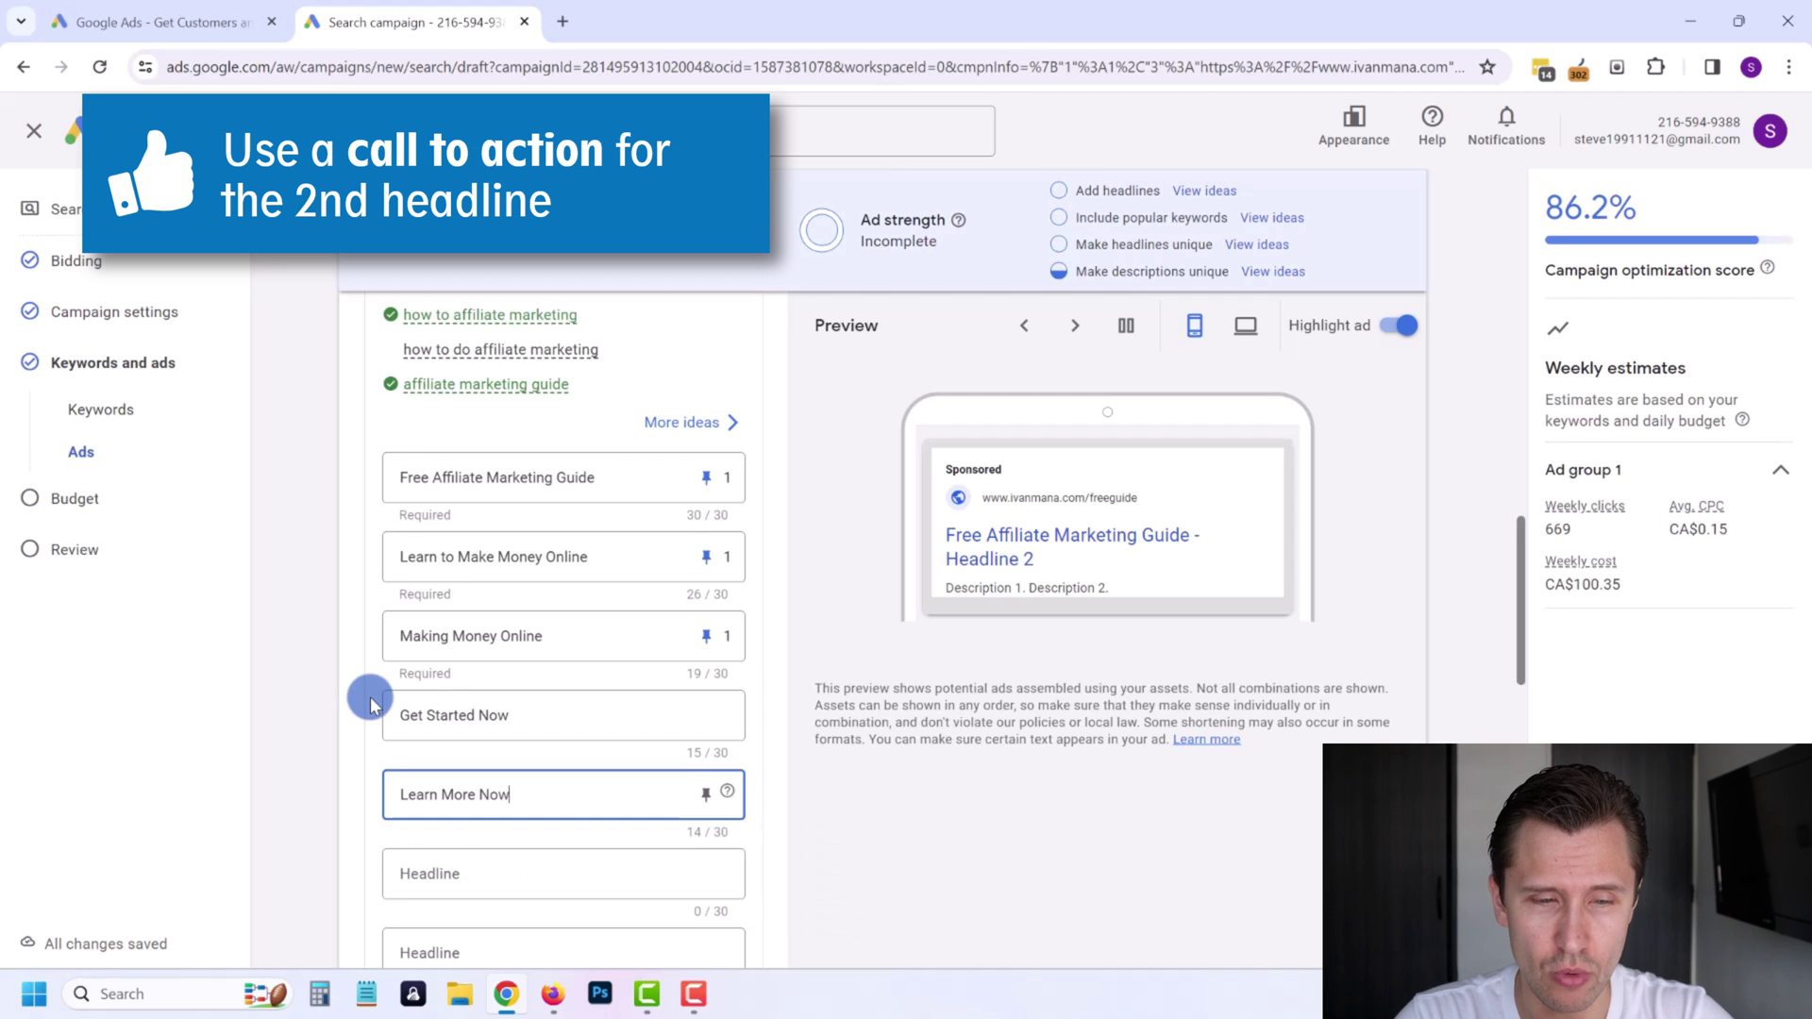
{"action": "scroll", "coordinate": [371, 704], "scroll_direction": "down", "scroll_amount": 1}
{"action": "left_click", "coordinate": [444, 761]}
{"action": "left_click", "coordinate": [705, 610]}
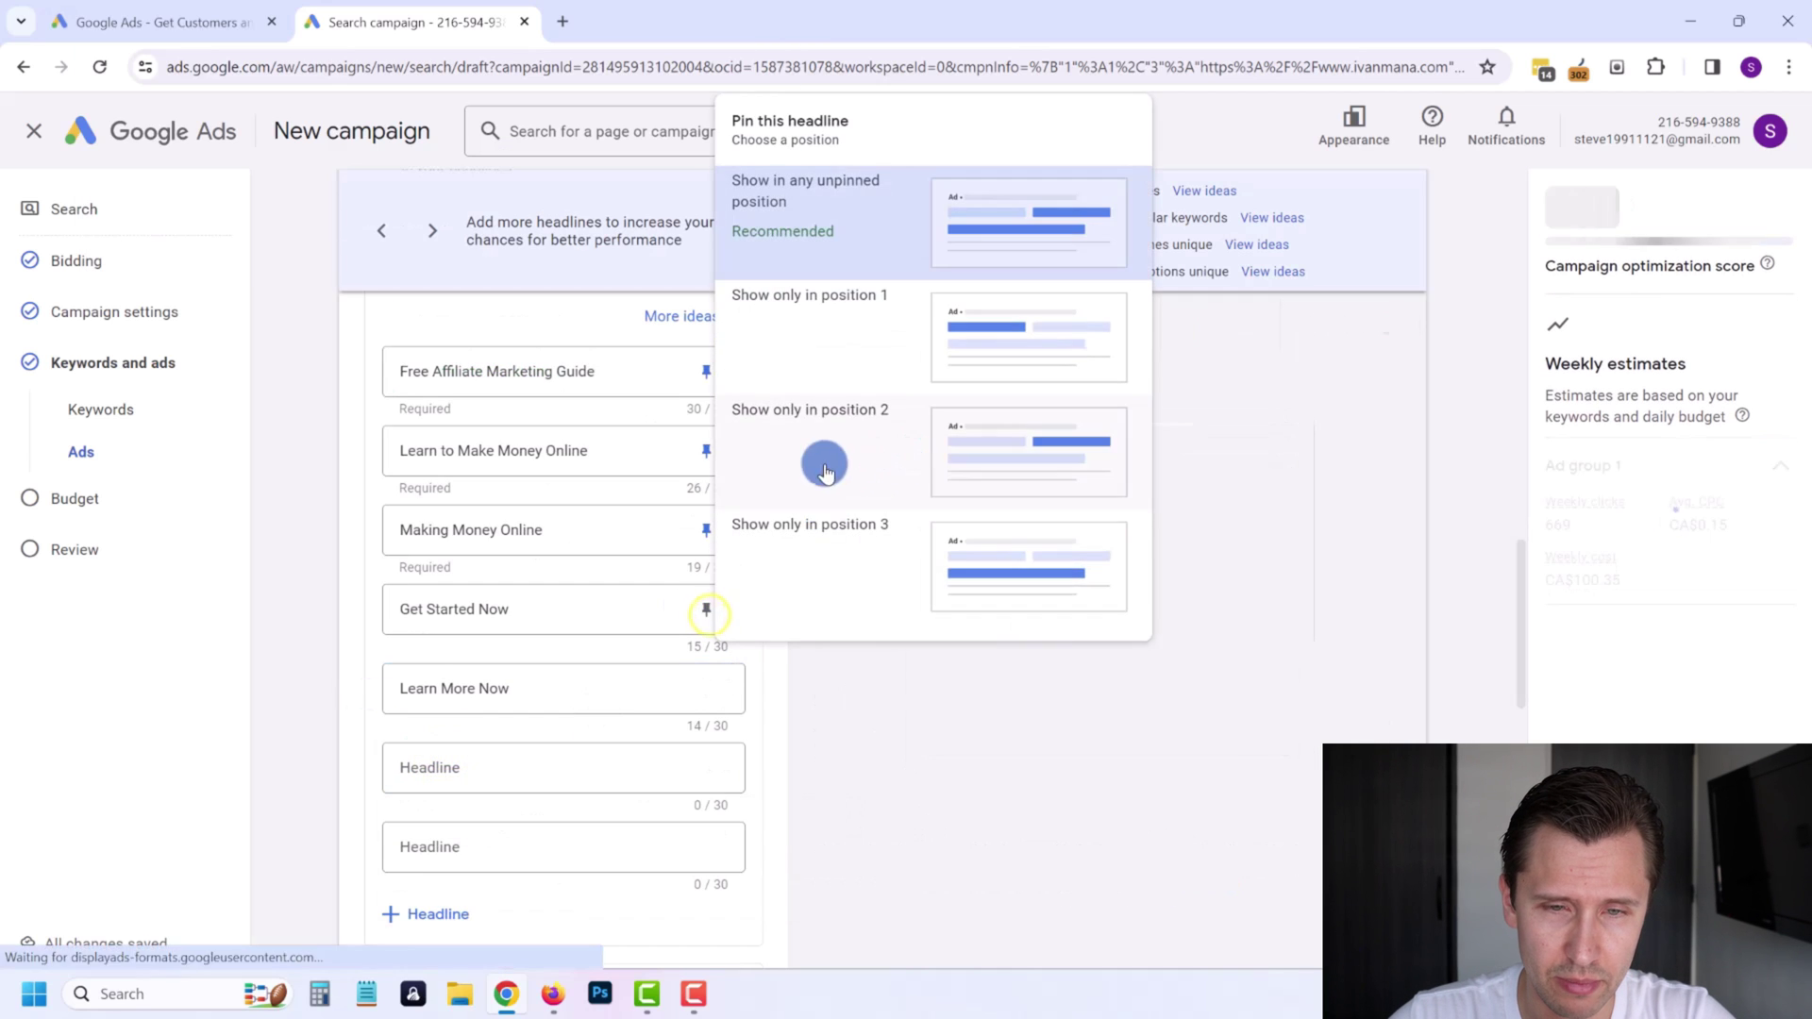
{"action": "left_click", "coordinate": [826, 472]}
{"action": "left_click", "coordinate": [704, 692]}
{"action": "left_click", "coordinate": [850, 482]}
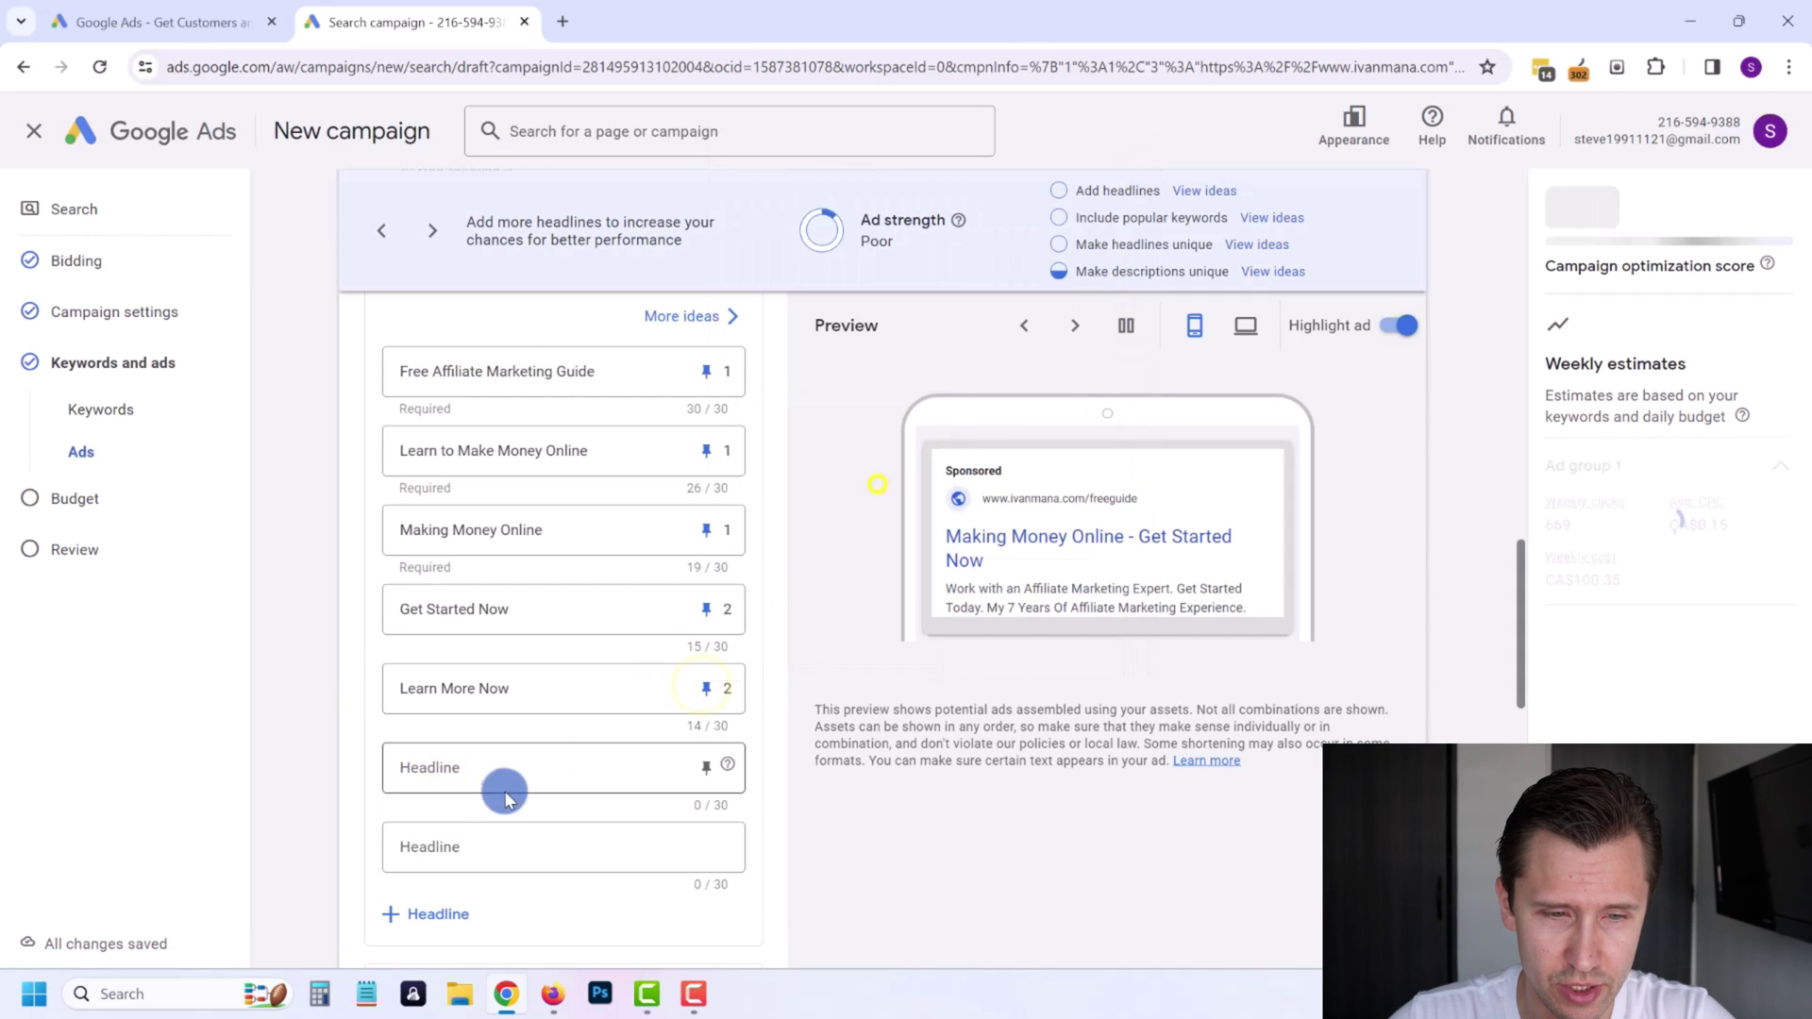
Add 'Get Your Guide Now' pinned to position 2 and '55-Page Affiliate Guide' pinned to 3.
{"action": "left_click", "coordinate": [465, 769]}
{"action": "type", "text": "Get"}
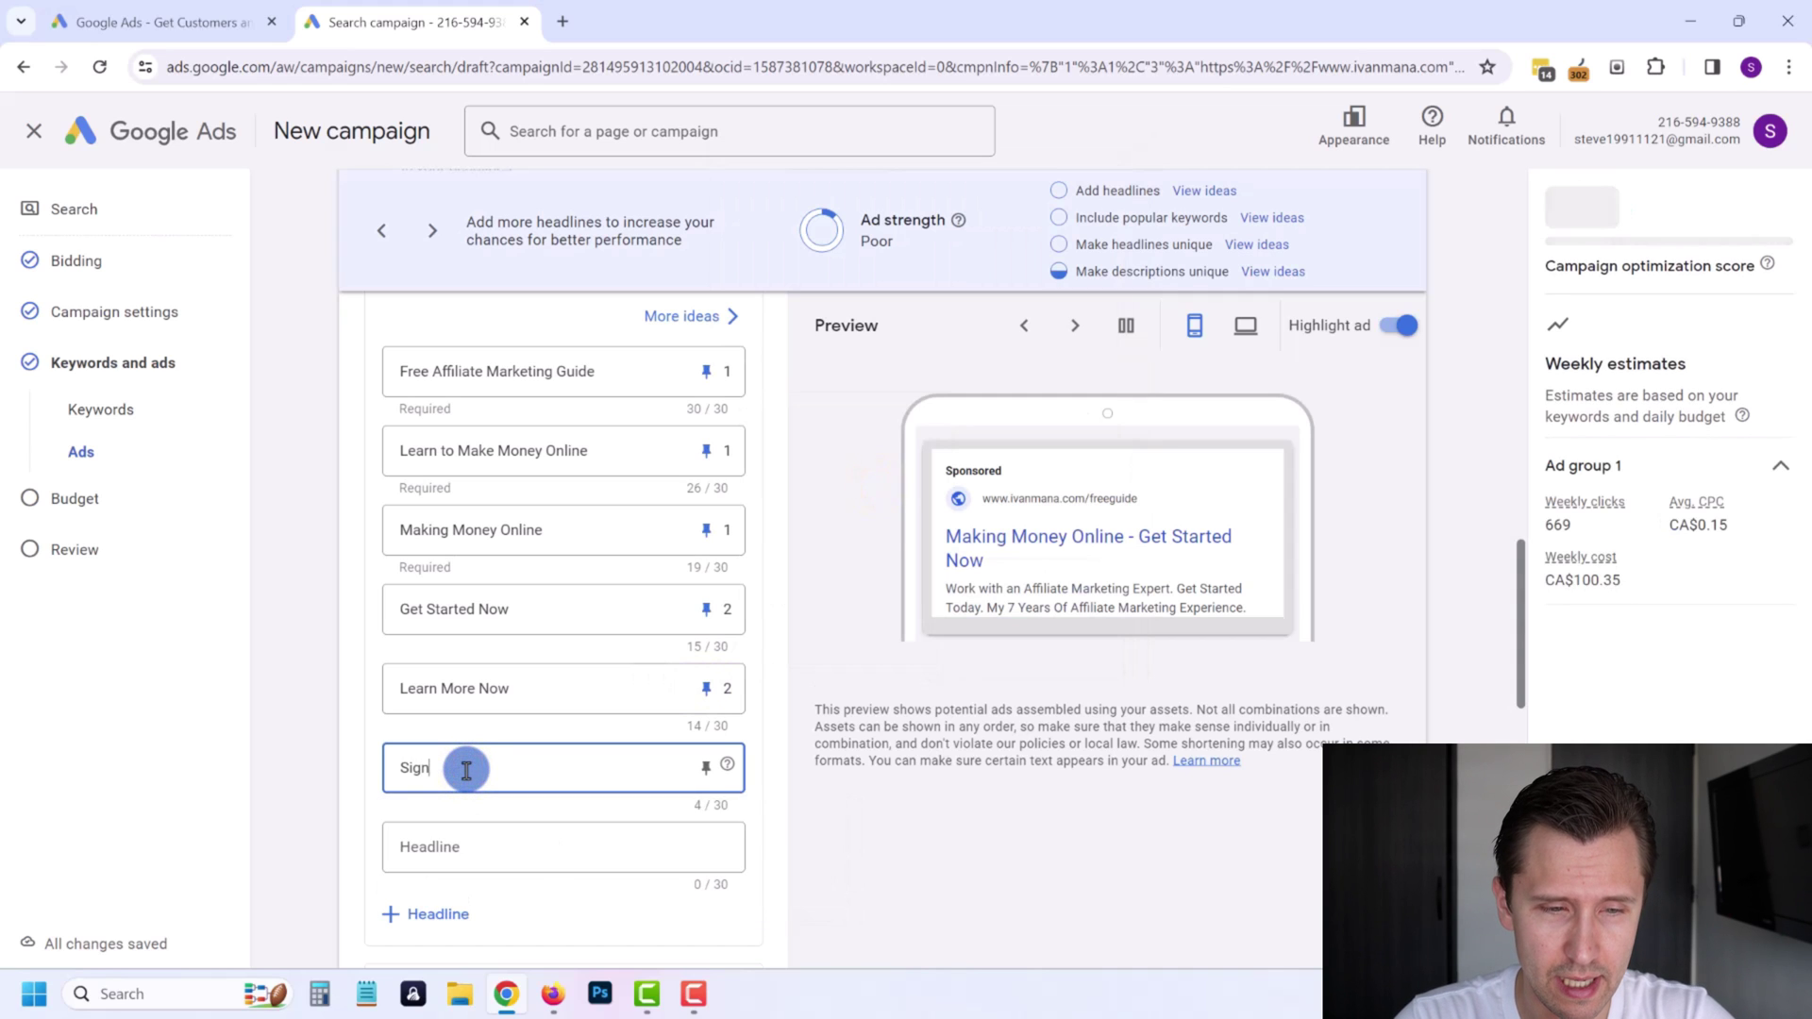
{"action": "type", "text": " Your Guid"}
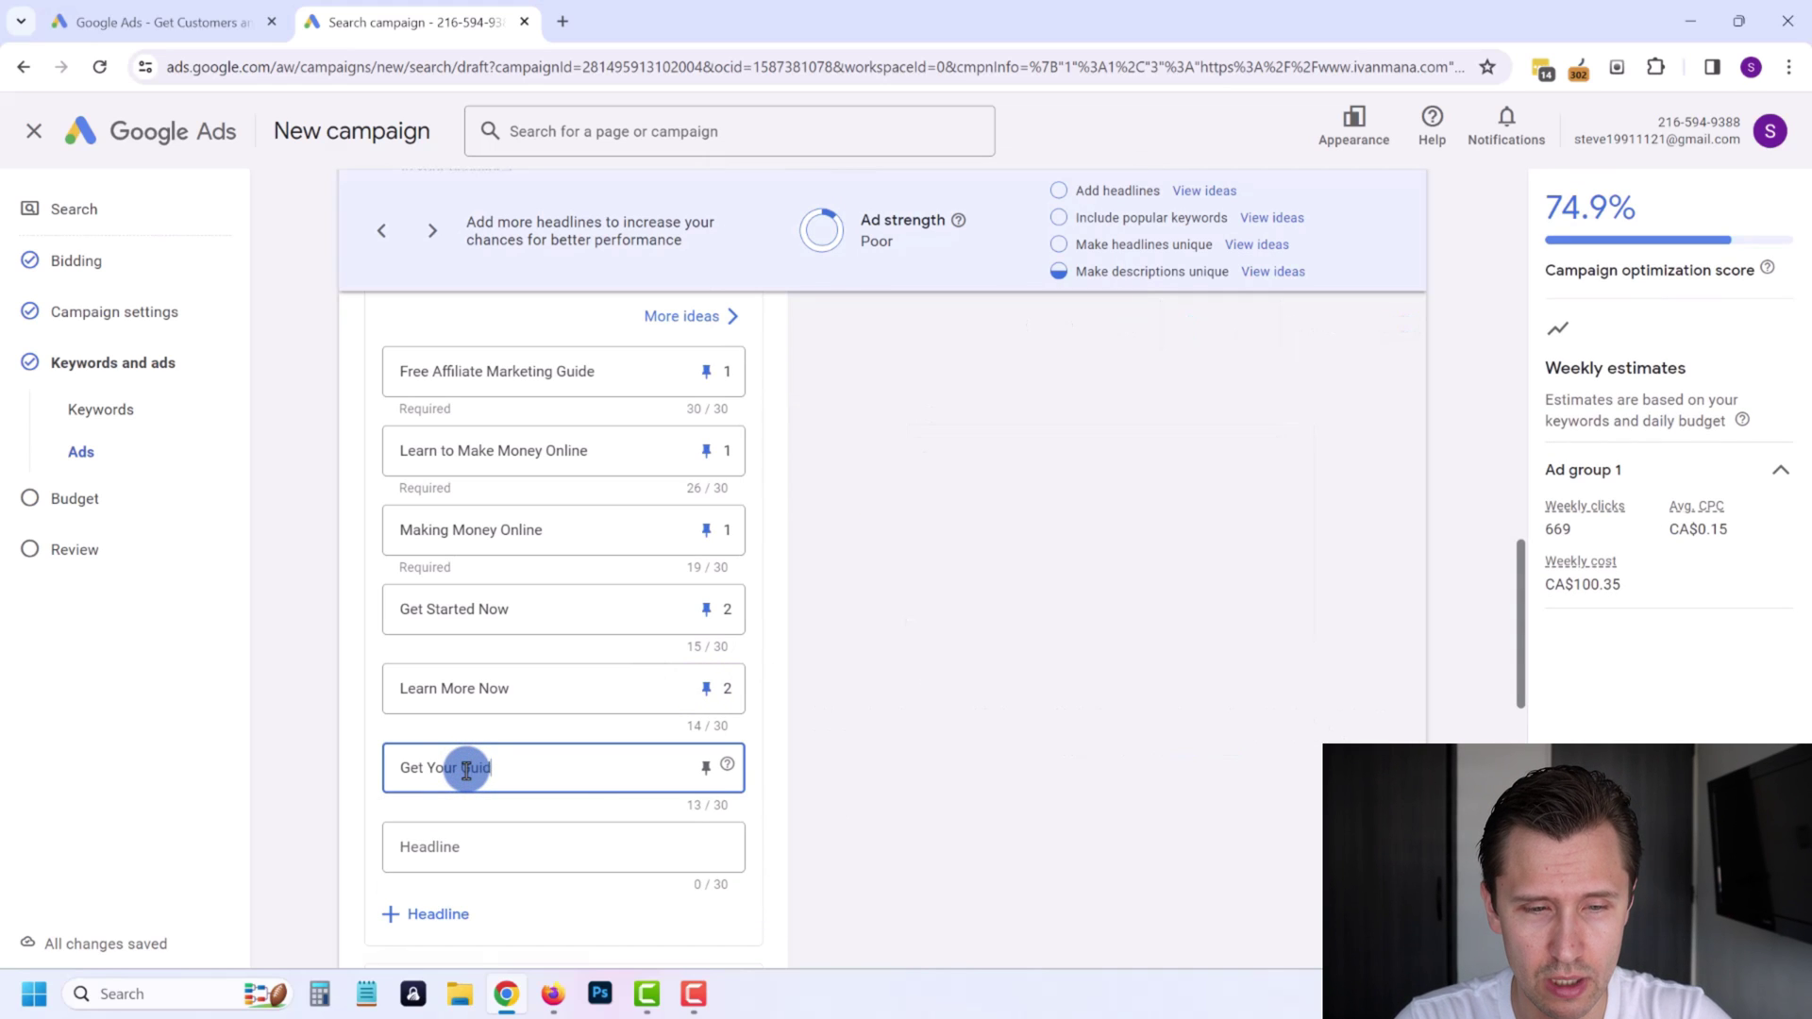
{"action": "type", "text": "e Now"}
{"action": "left_click", "coordinate": [690, 771]}
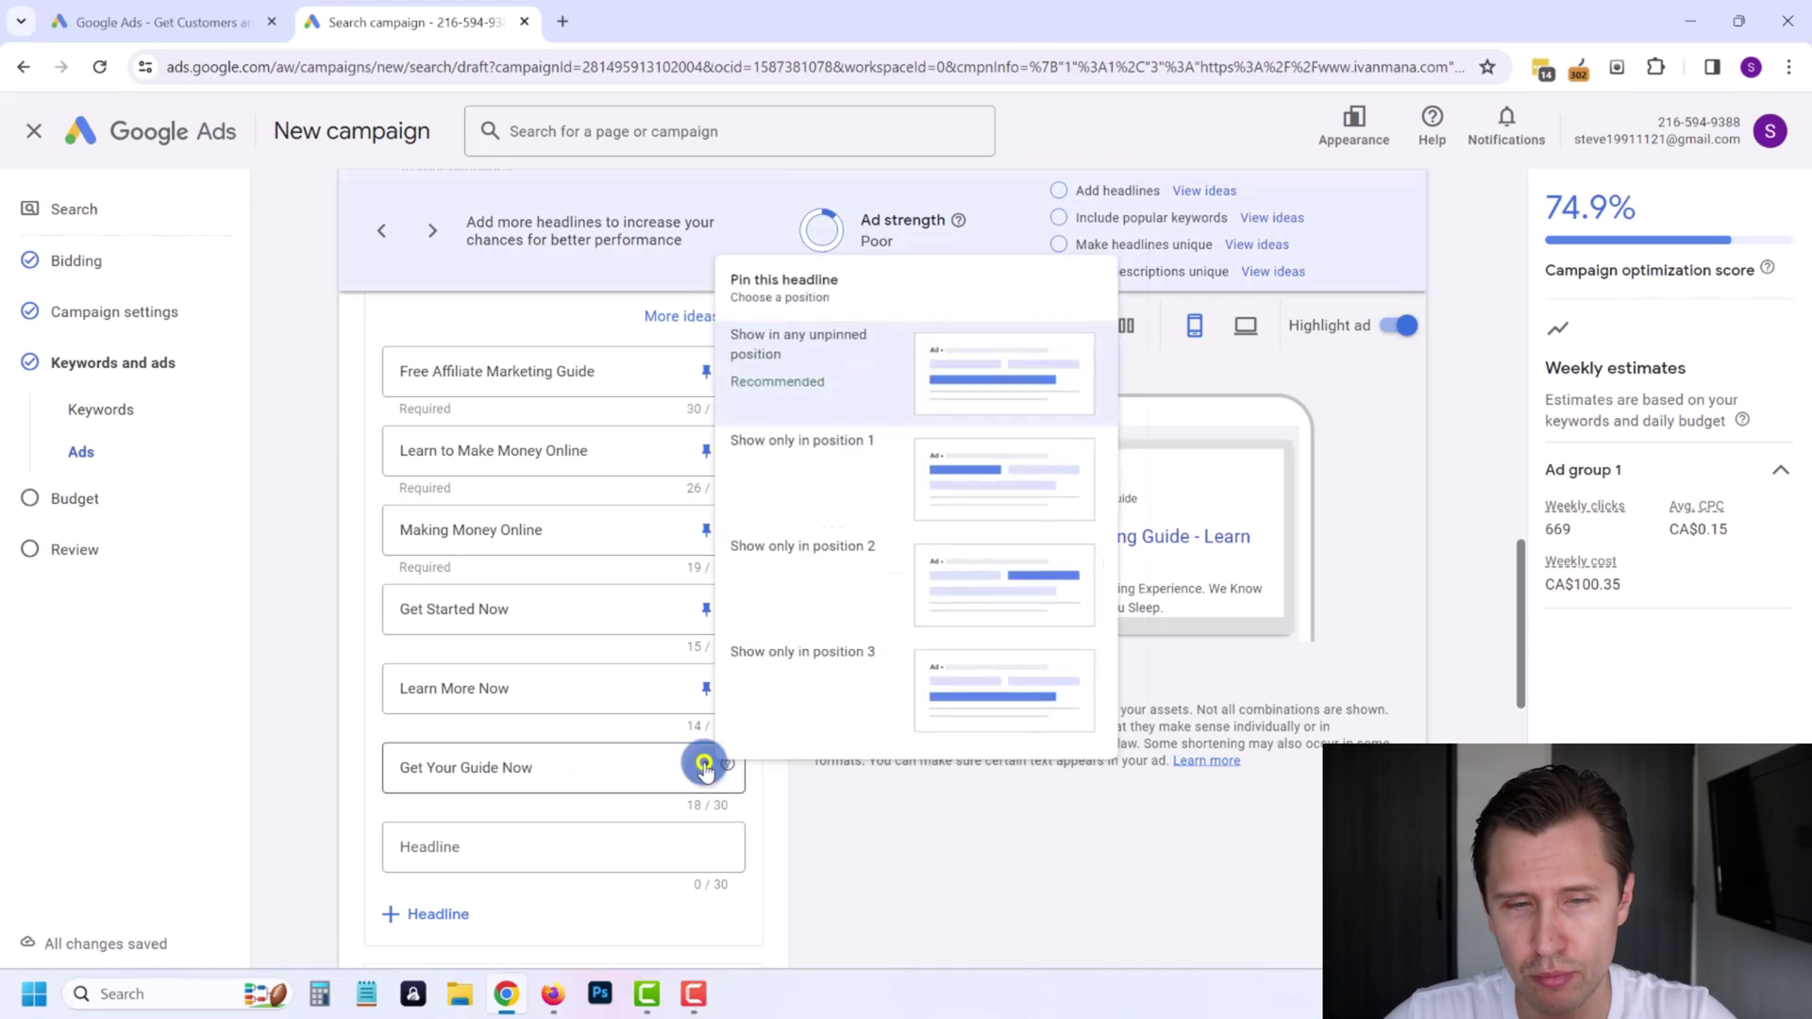
{"action": "left_click", "coordinate": [862, 552]}
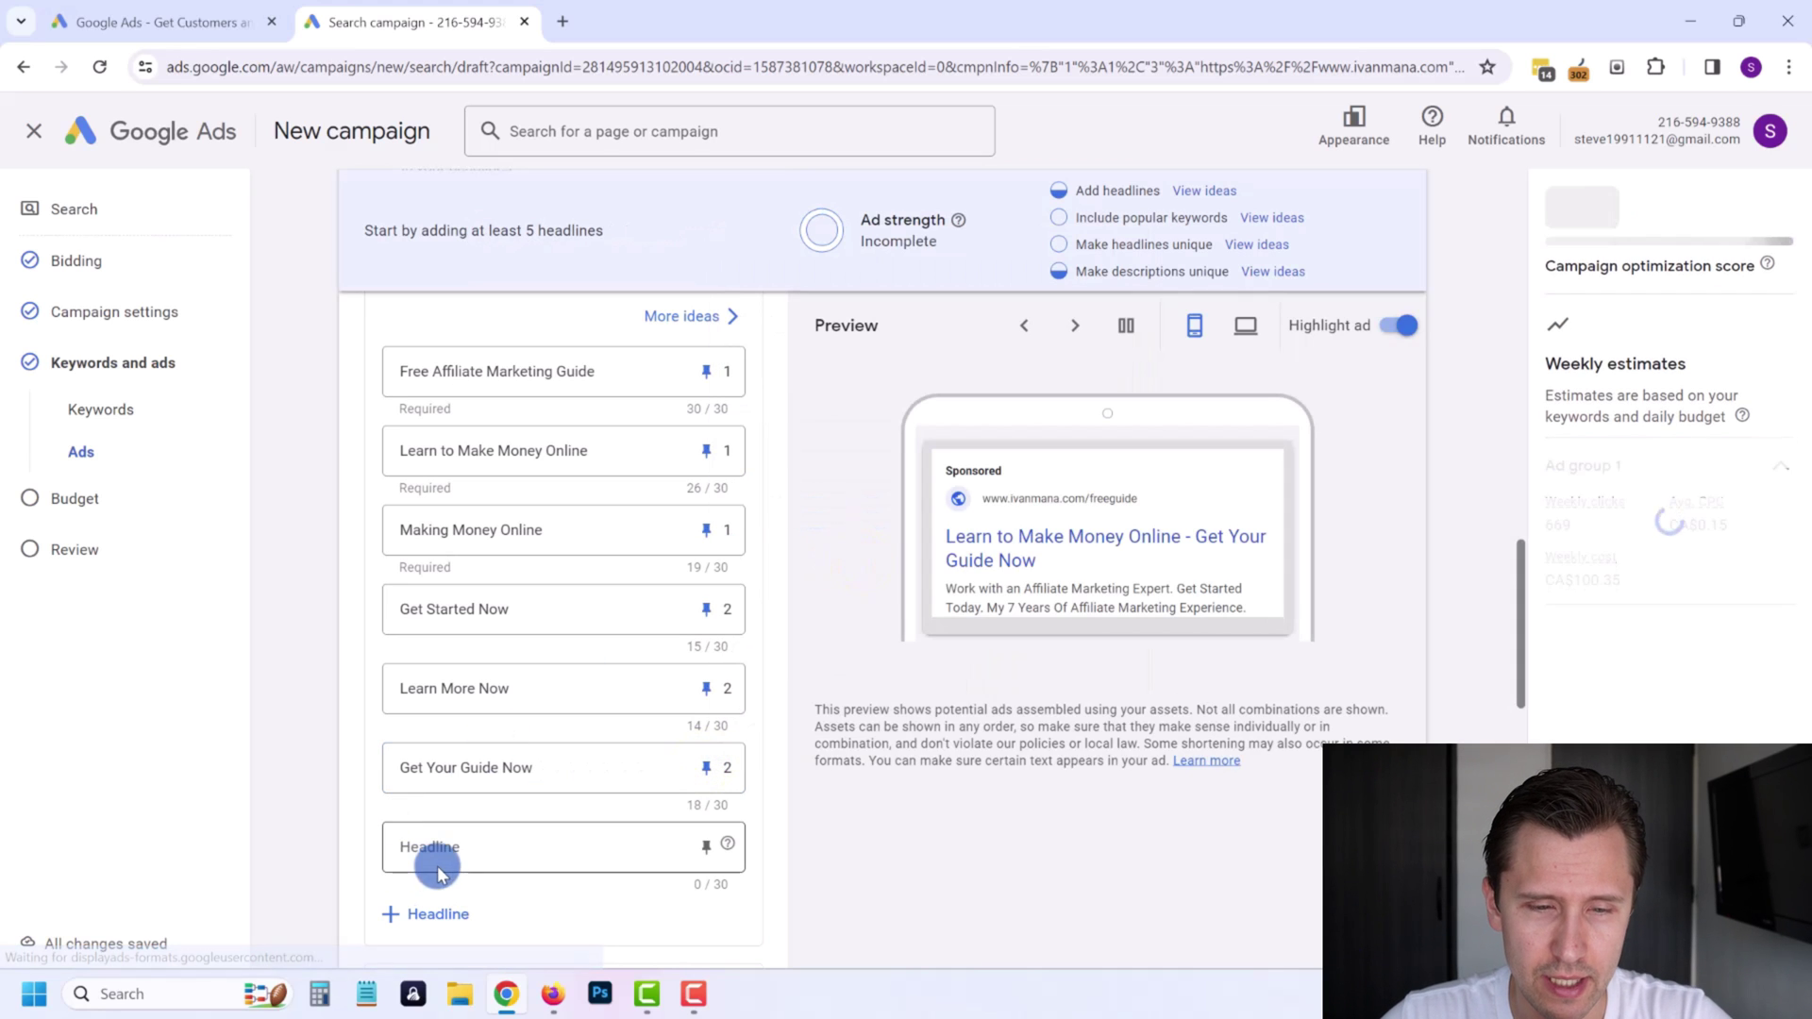
{"action": "left_click", "coordinate": [429, 847]}
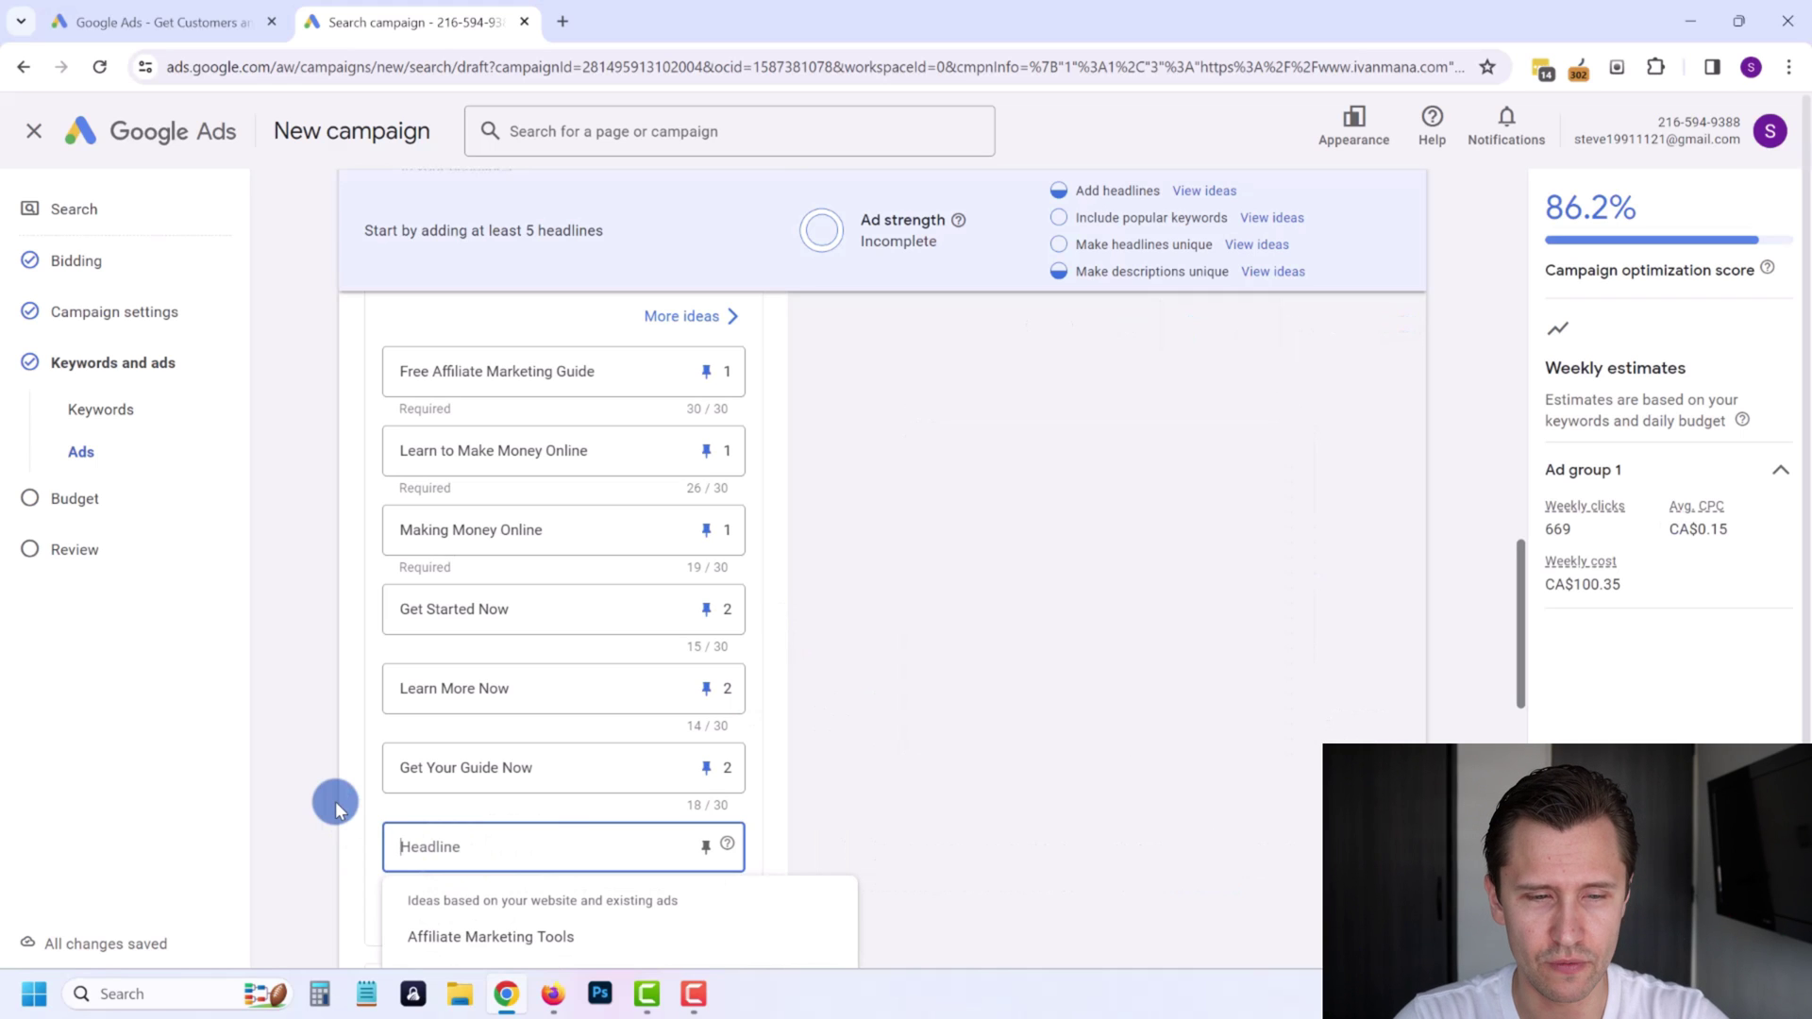
{"action": "type", "text": "55-Page Affiliate Guide"}
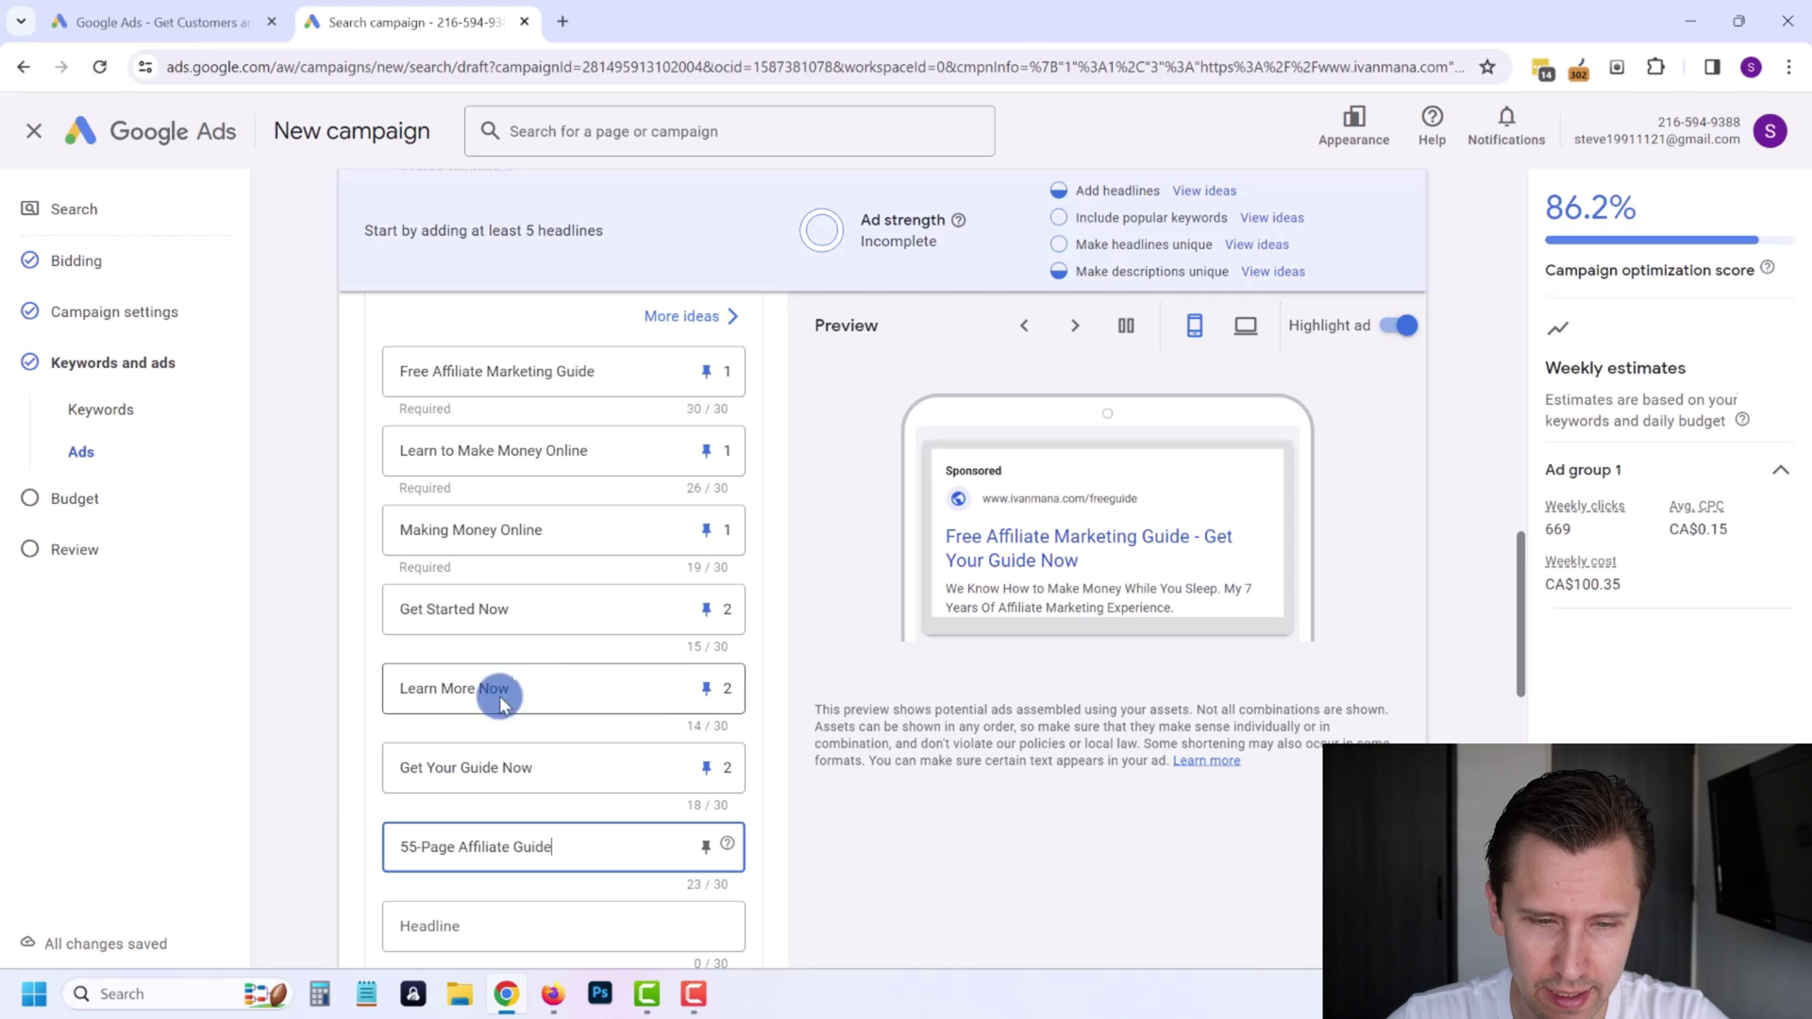
{"action": "left_click", "coordinate": [706, 846]}
{"action": "left_click", "coordinate": [905, 789]}
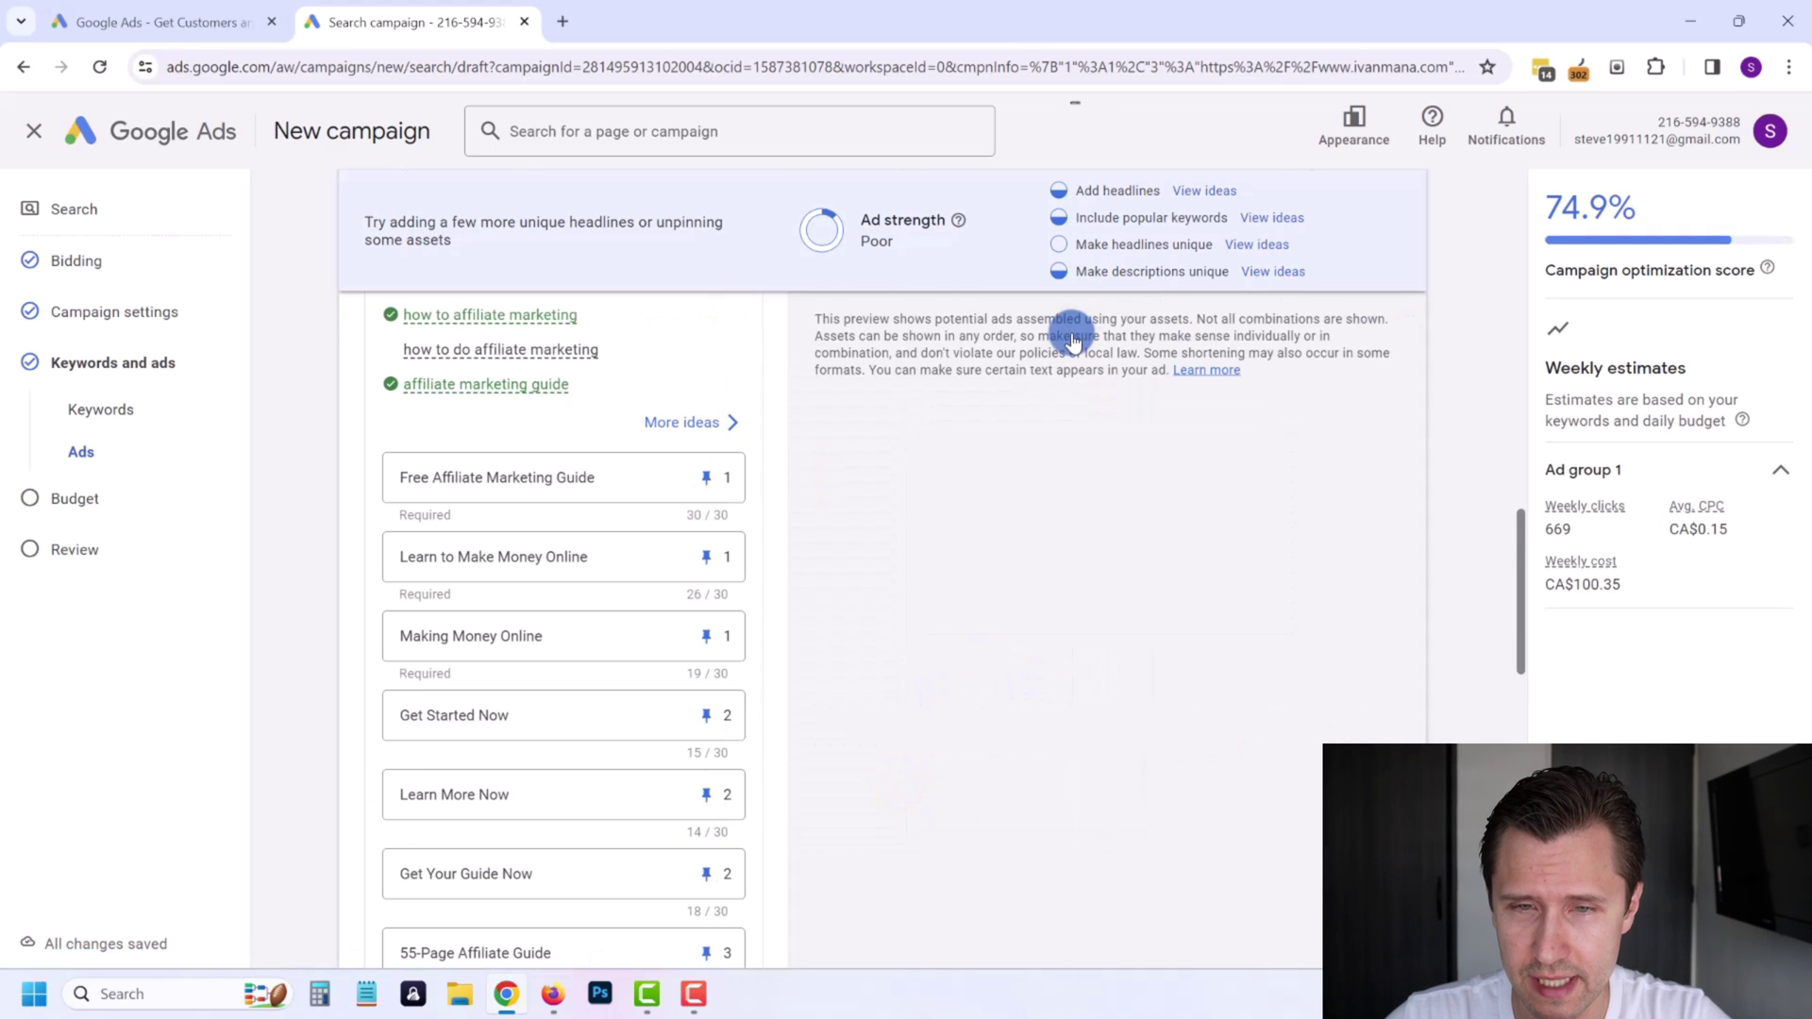
Cycle through several headline combinations in the ad preview.
{"action": "left_click", "coordinate": [1060, 337]}
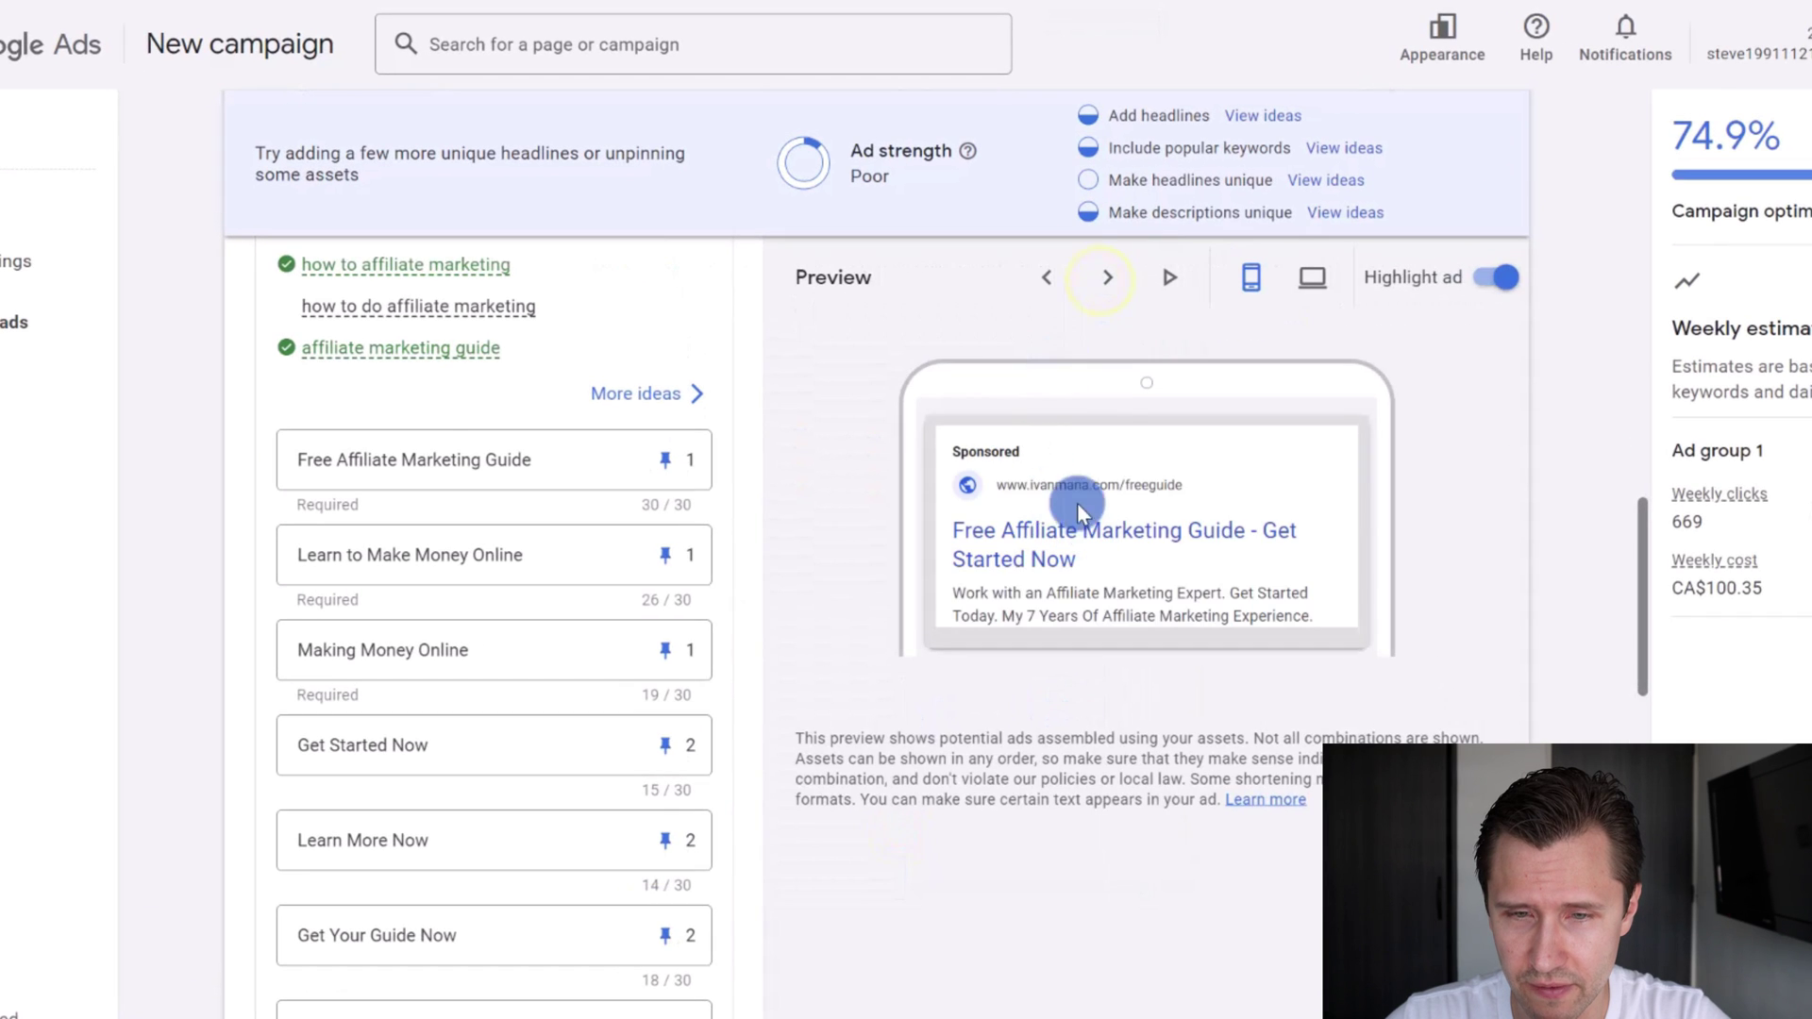
{"action": "left_click", "coordinate": [1108, 280]}
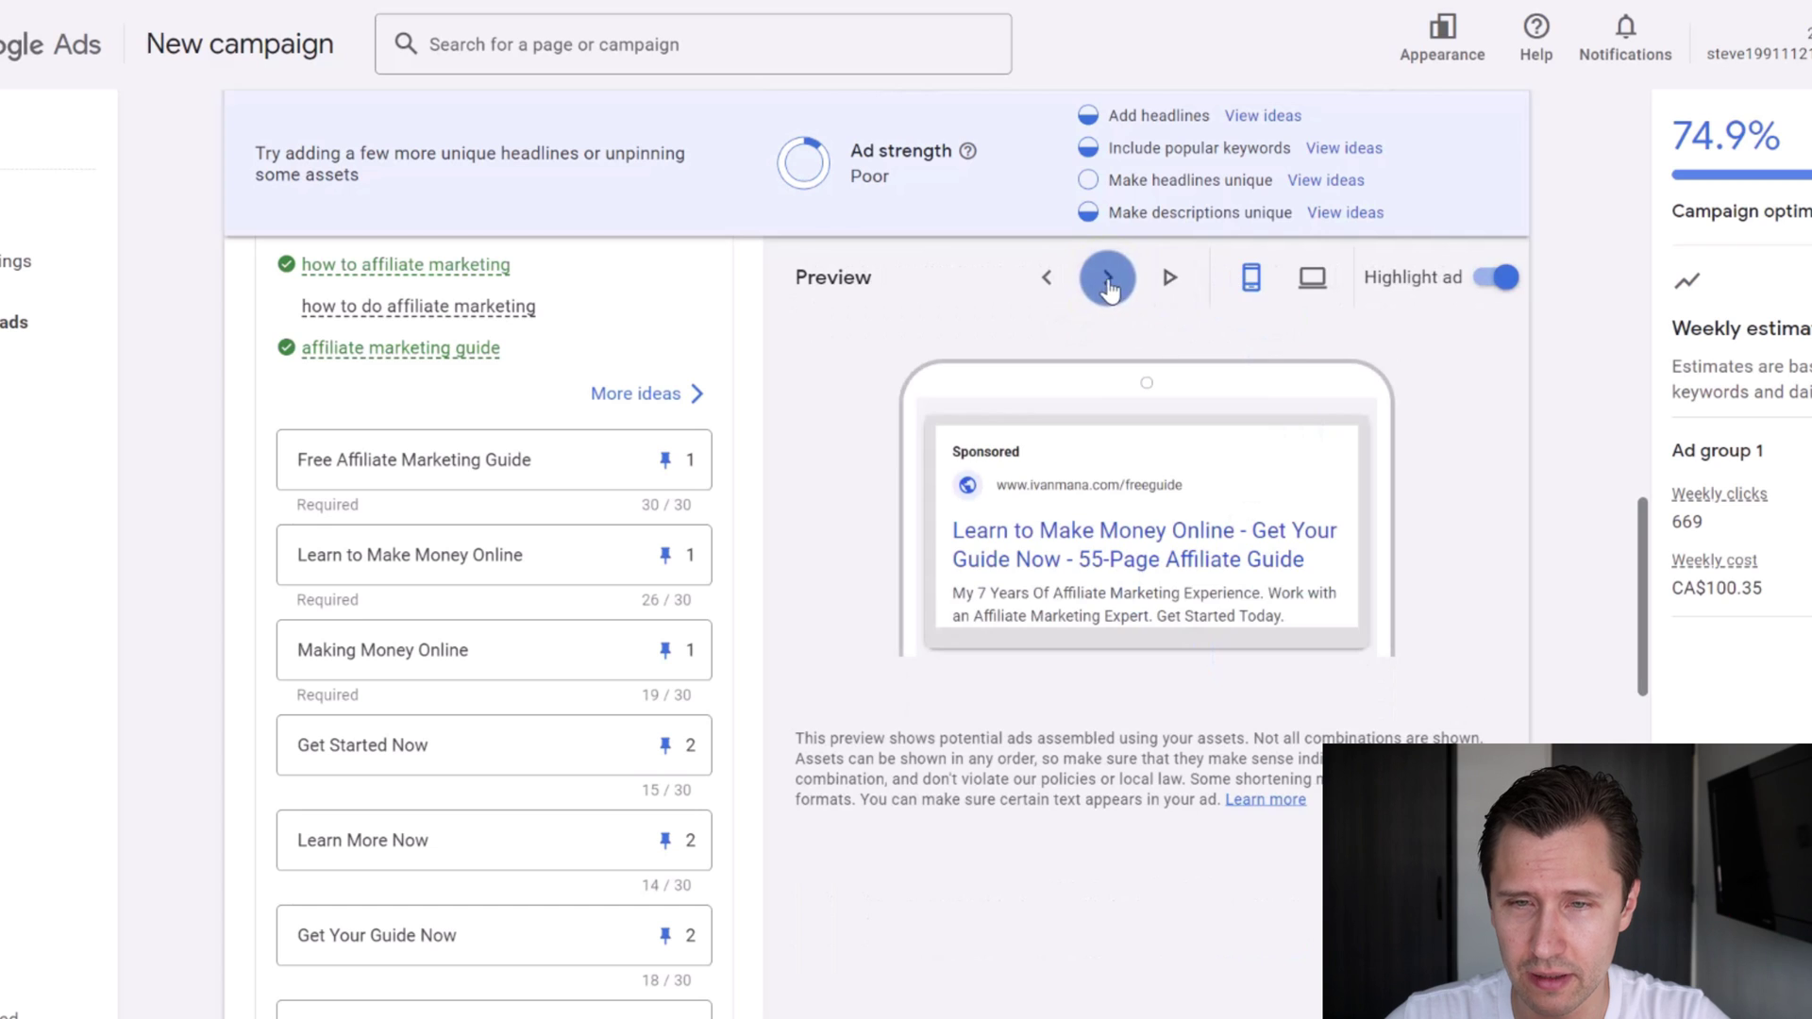
{"action": "left_click", "coordinate": [1108, 278]}
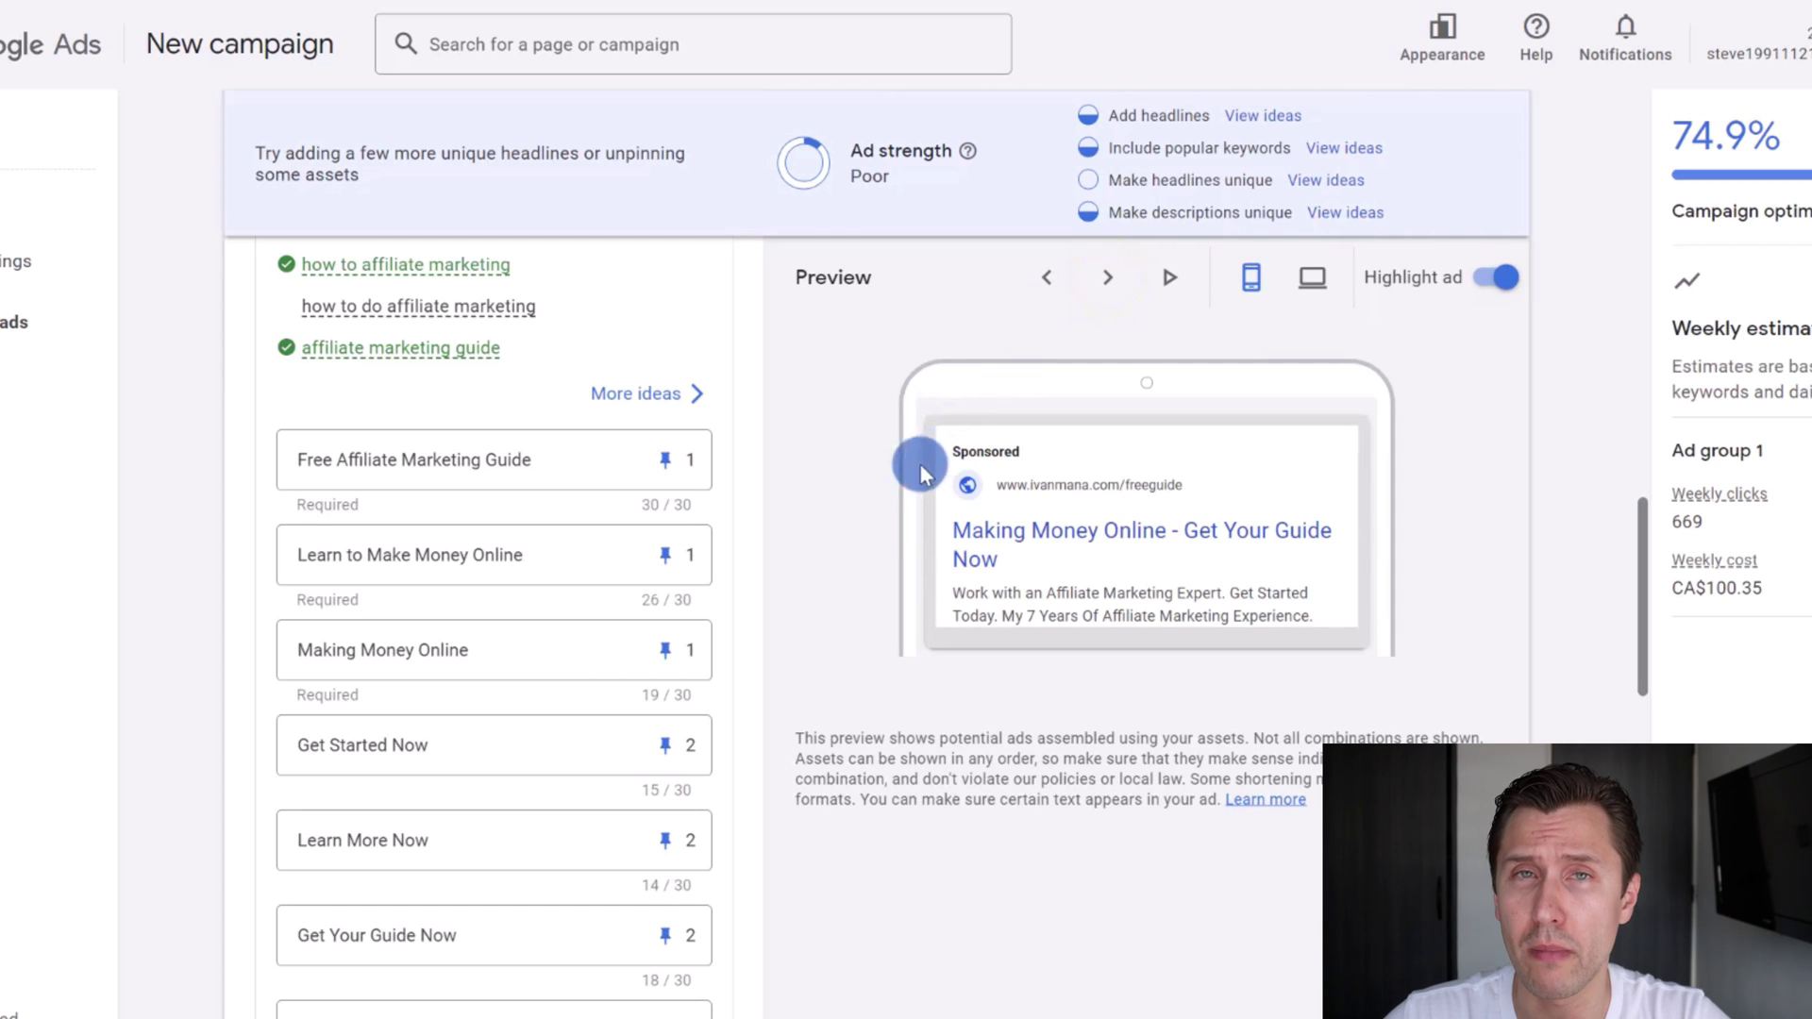
{"action": "scroll", "coordinate": [719, 579], "scroll_direction": "down", "scroll_amount": 2}
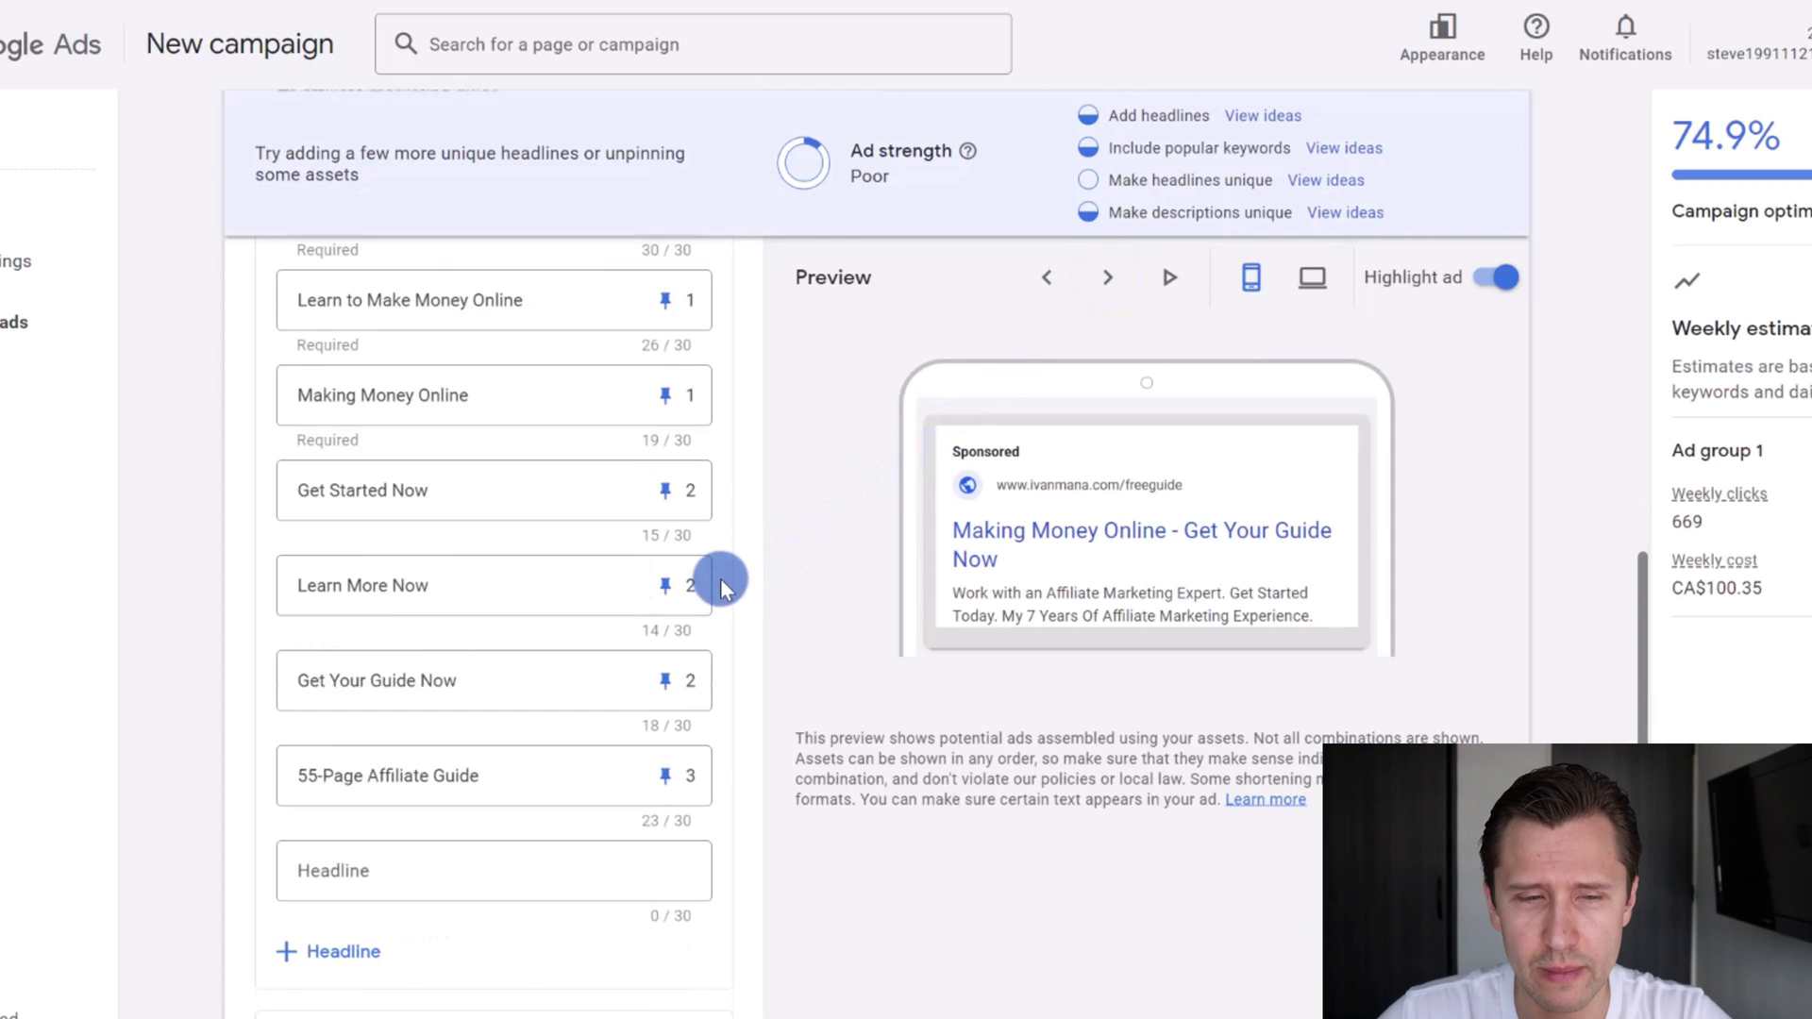
{"action": "scroll", "coordinate": [719, 580], "scroll_direction": "down", "scroll_amount": 2}
{"action": "scroll", "coordinate": [719, 580], "scroll_direction": "down", "scroll_amount": 1}
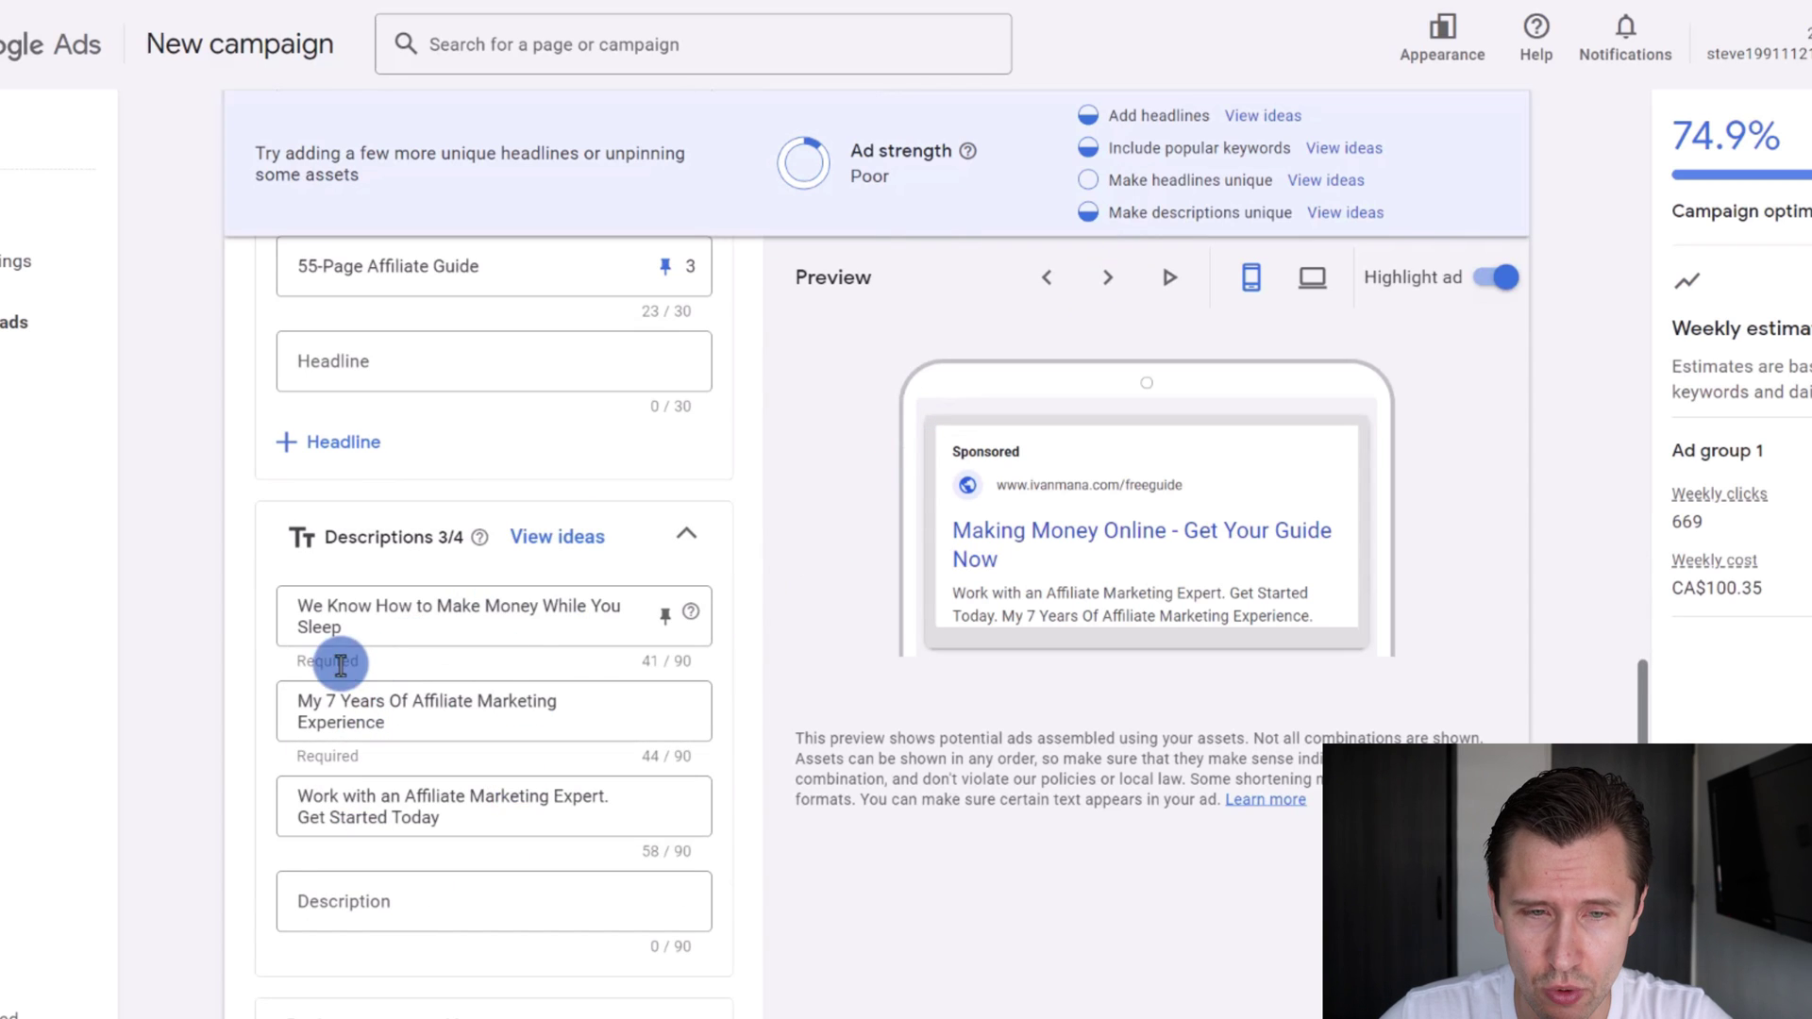
{"action": "scroll", "coordinate": [617, 556], "scroll_direction": "up", "scroll_amount": 2}
Review the 'Get Your Guide Now' headline and the first three descriptions.
{"action": "left_click", "coordinate": [641, 466]}
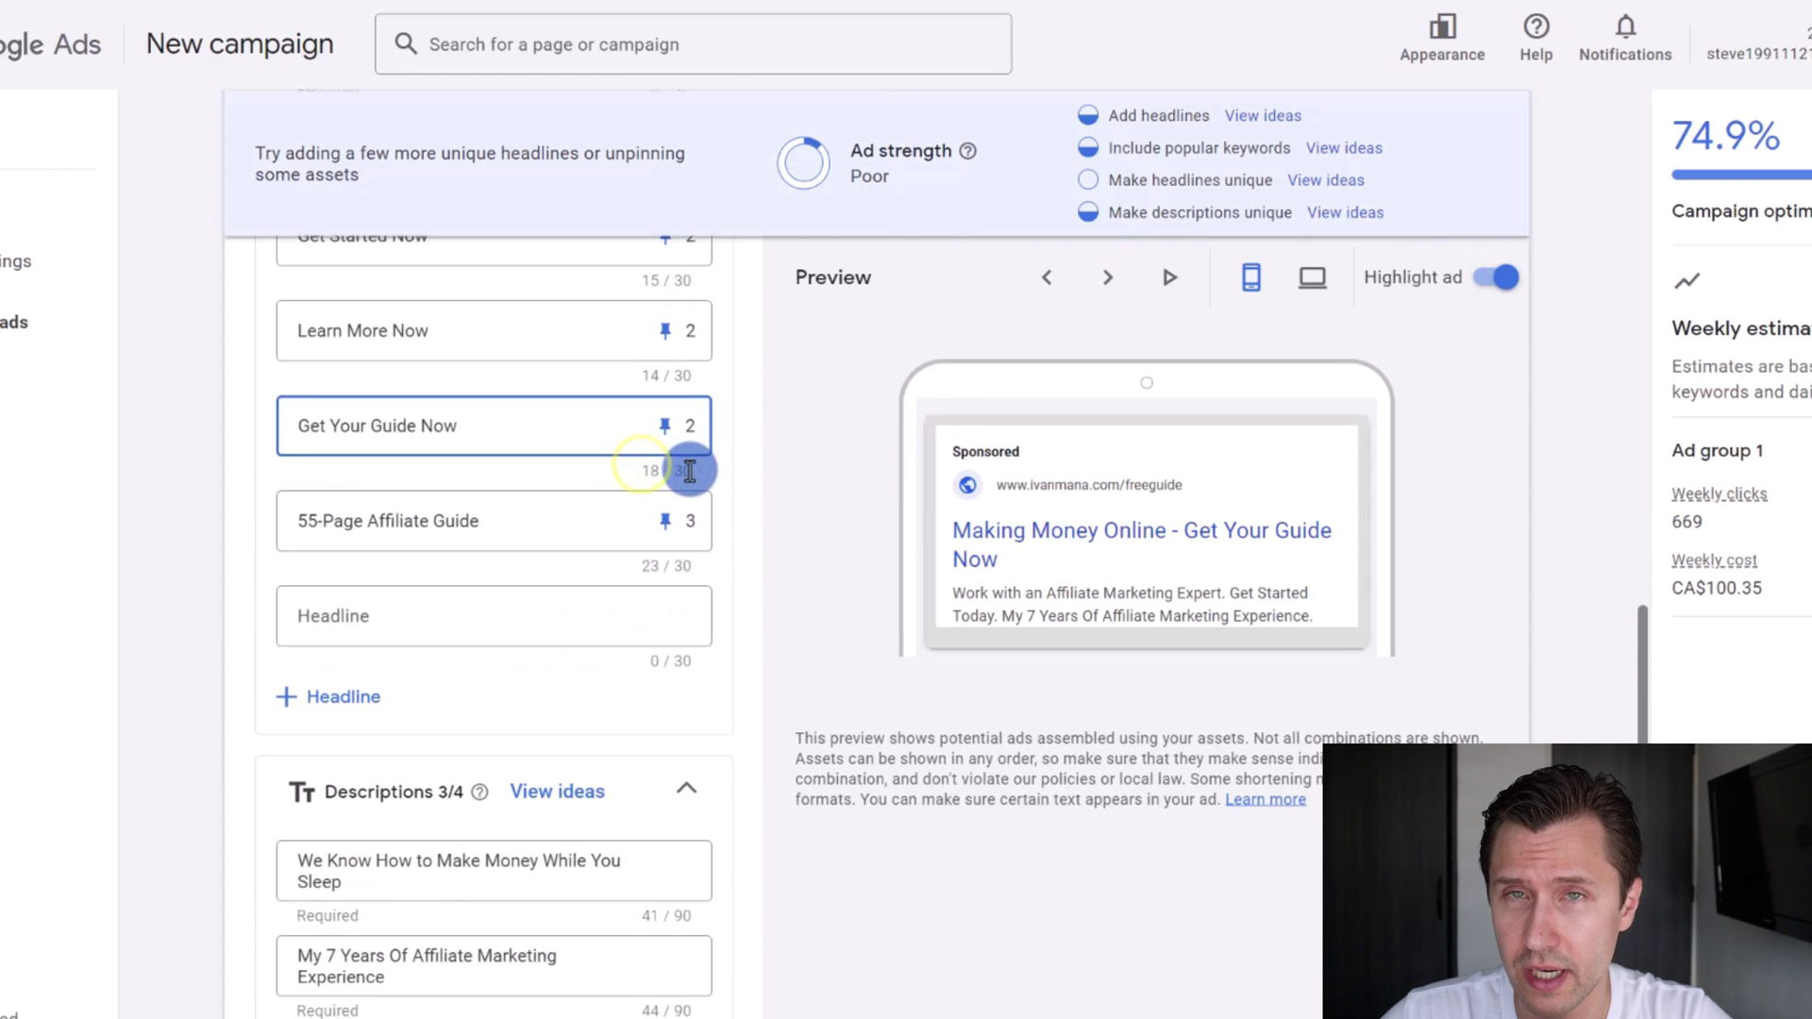
{"action": "scroll", "coordinate": [690, 471], "scroll_direction": "down", "scroll_amount": 1}
{"action": "scroll", "coordinate": [679, 478], "scroll_direction": "down", "scroll_amount": 1}
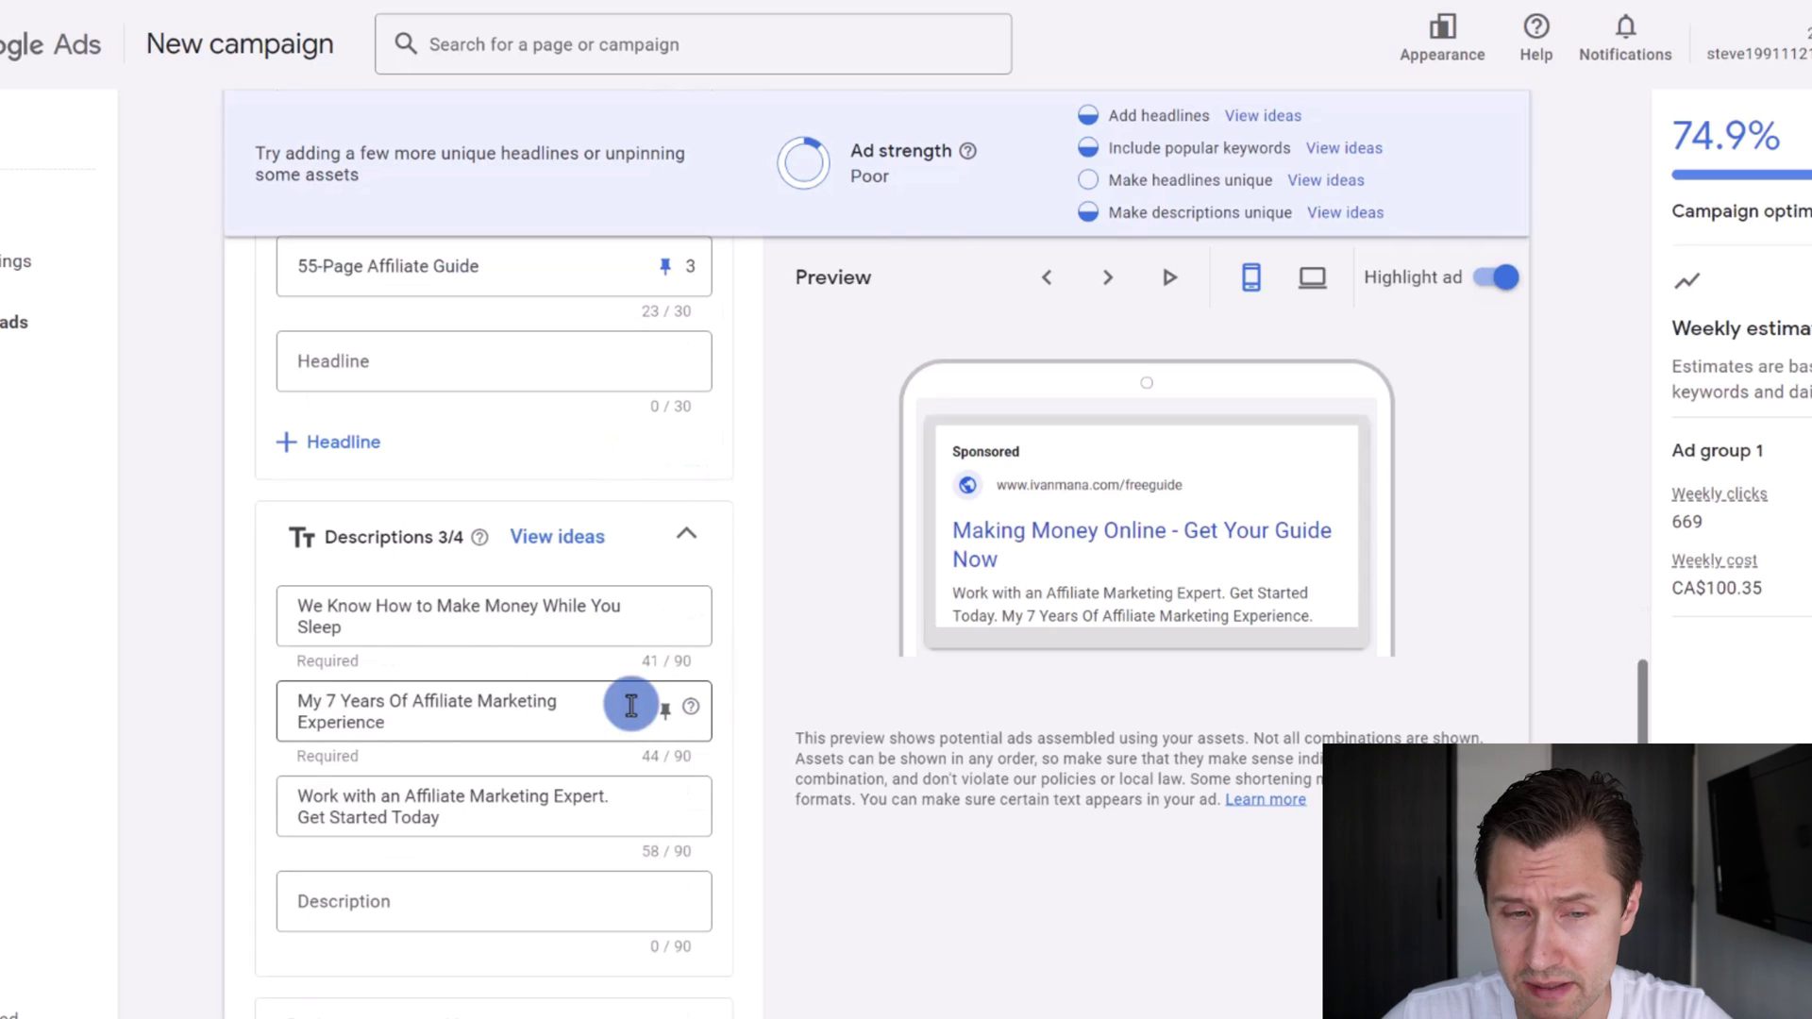
{"action": "scroll", "coordinate": [632, 706], "scroll_direction": "down", "scroll_amount": 1}
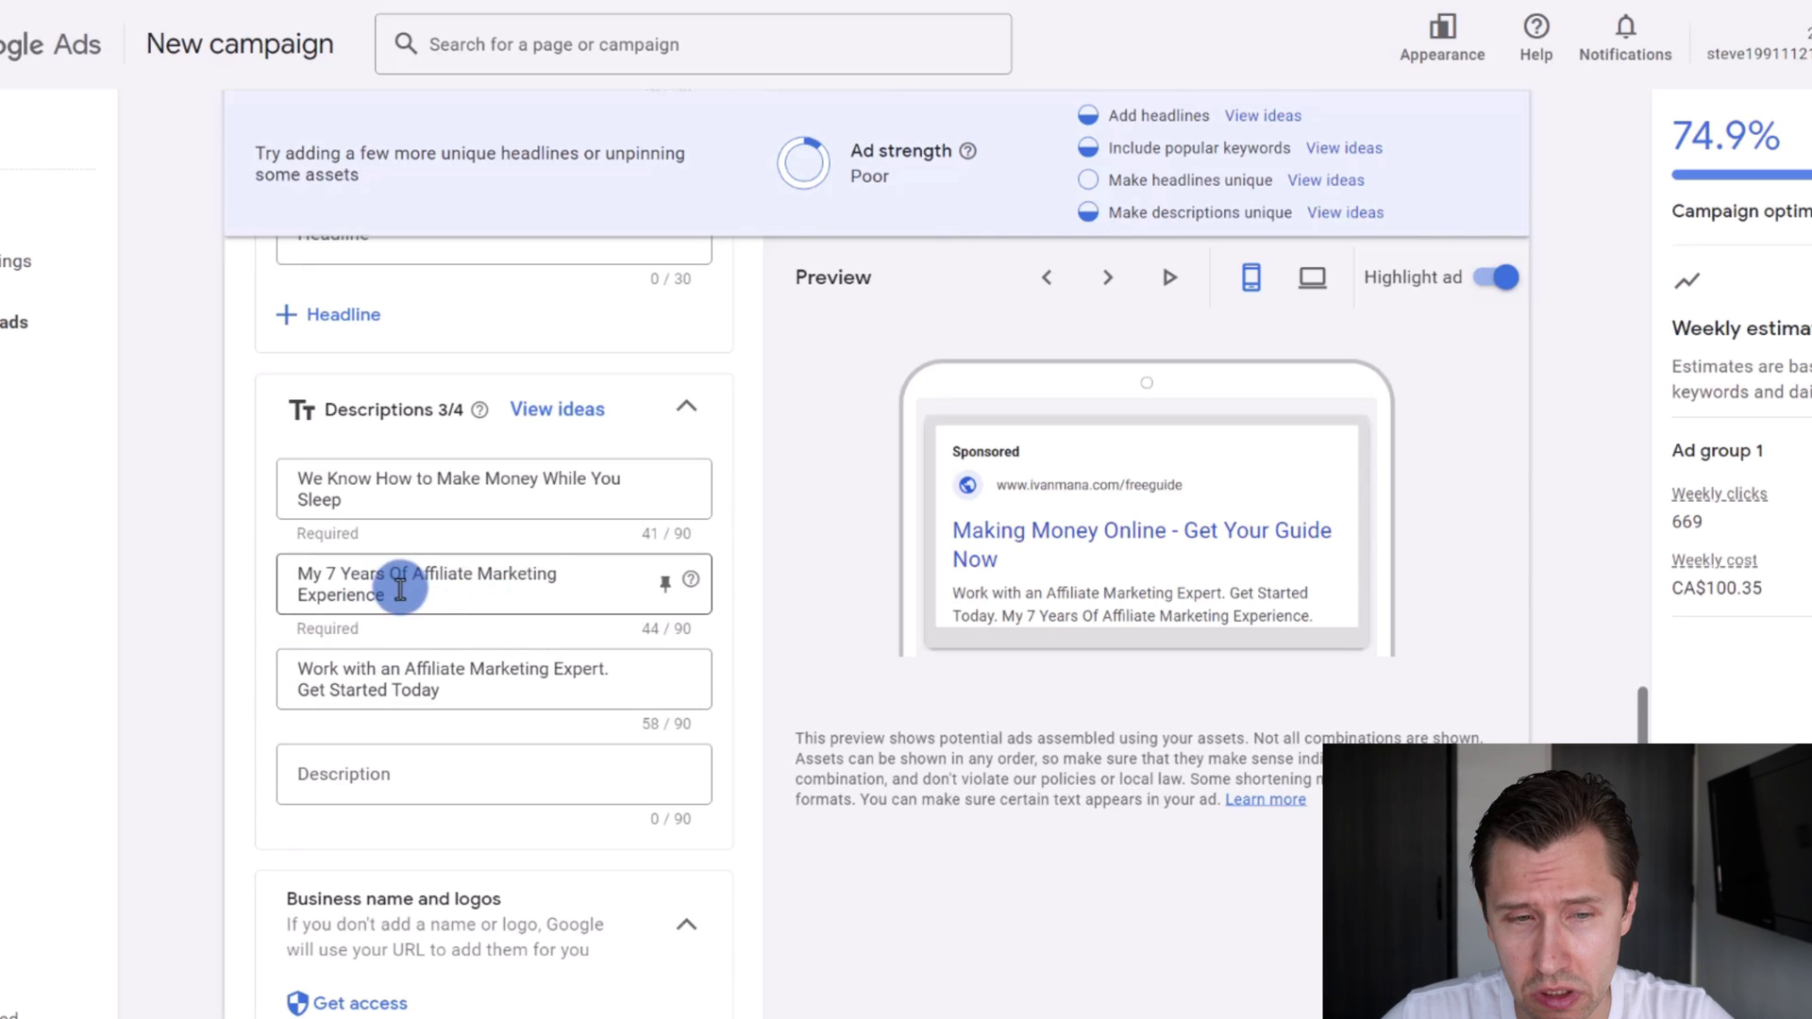
{"action": "left_click_drag", "start_coordinate": [300, 576], "coordinate": [391, 595]}
{"action": "left_click", "coordinate": [392, 595]}
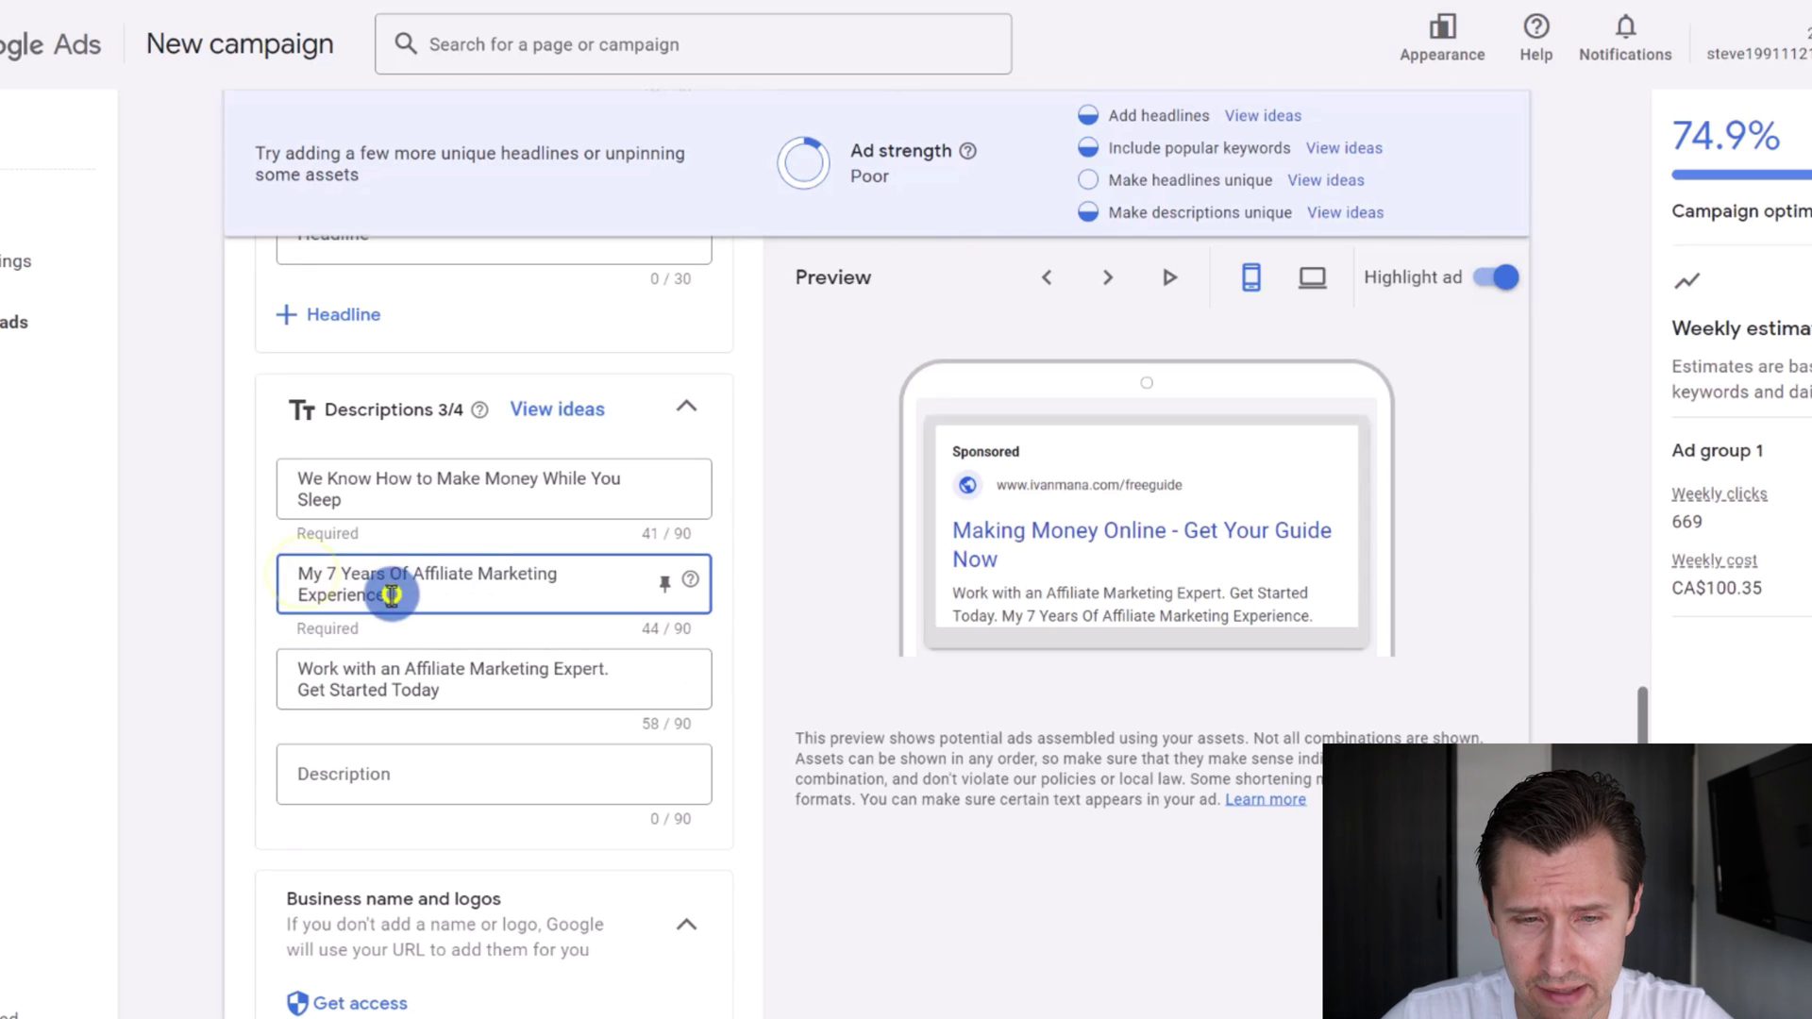
{"action": "mouse_move", "coordinate": [450, 691]}
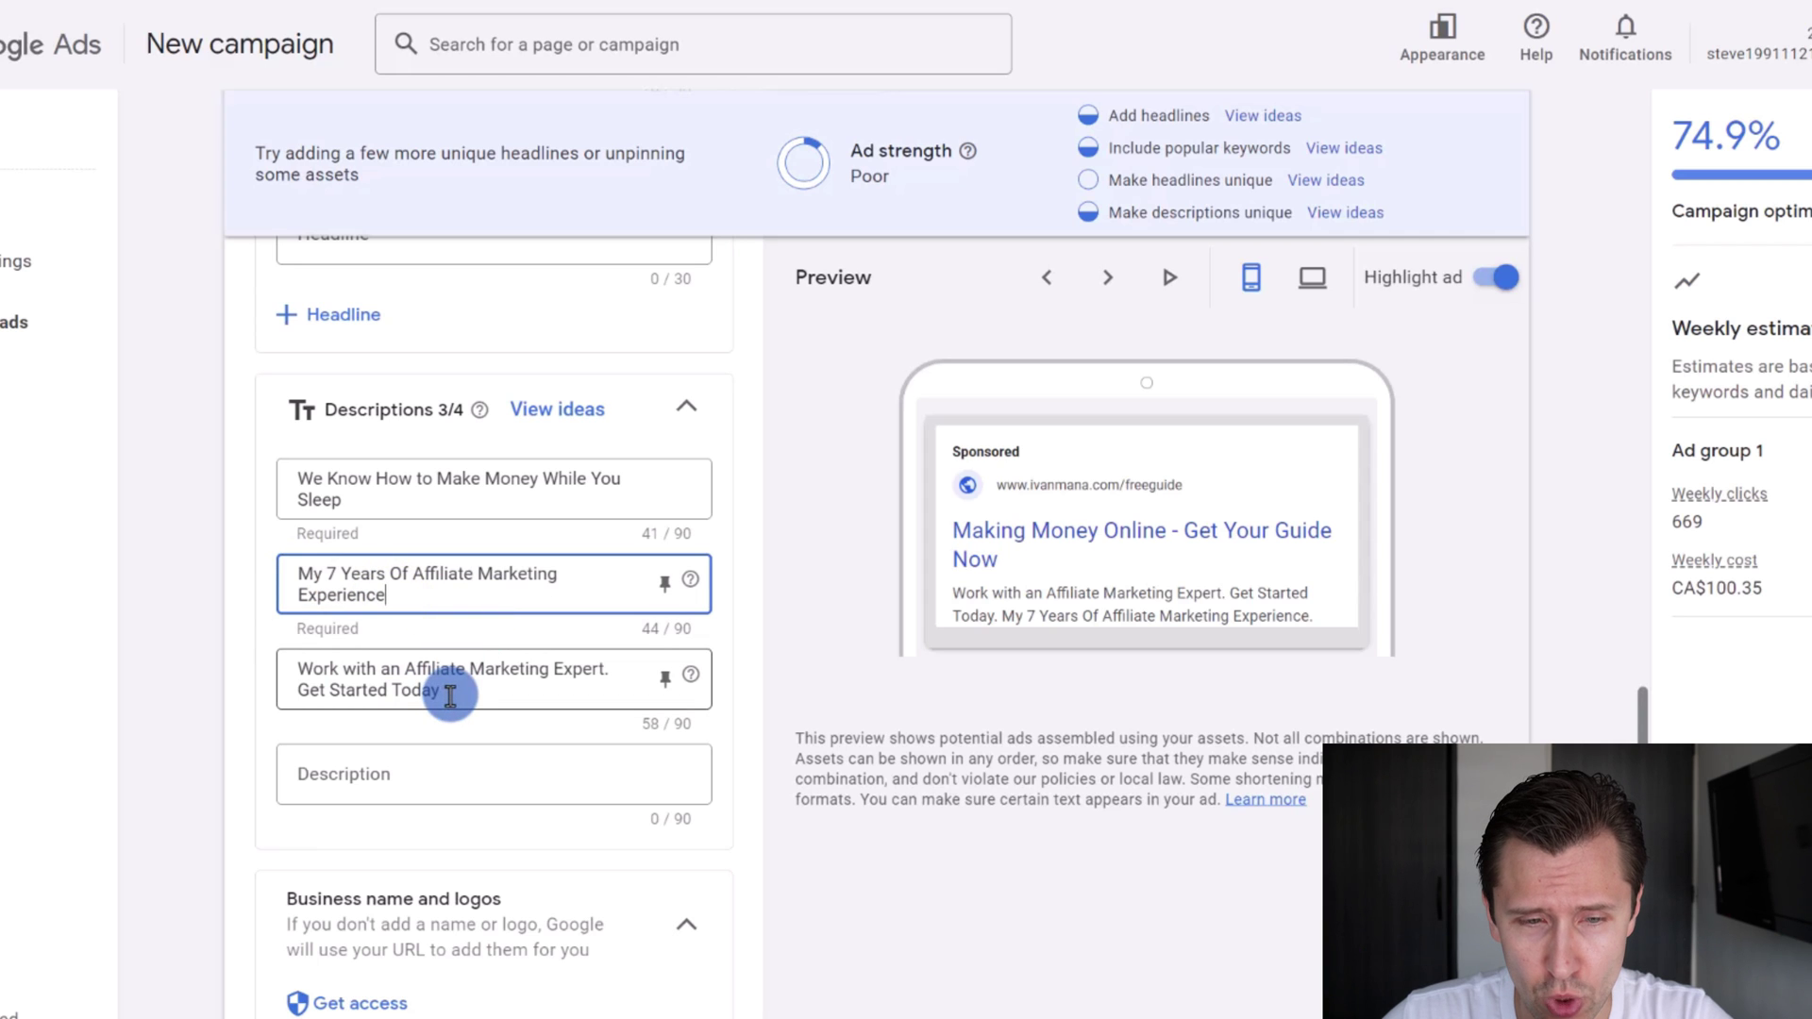
{"action": "left_click", "coordinate": [449, 692]}
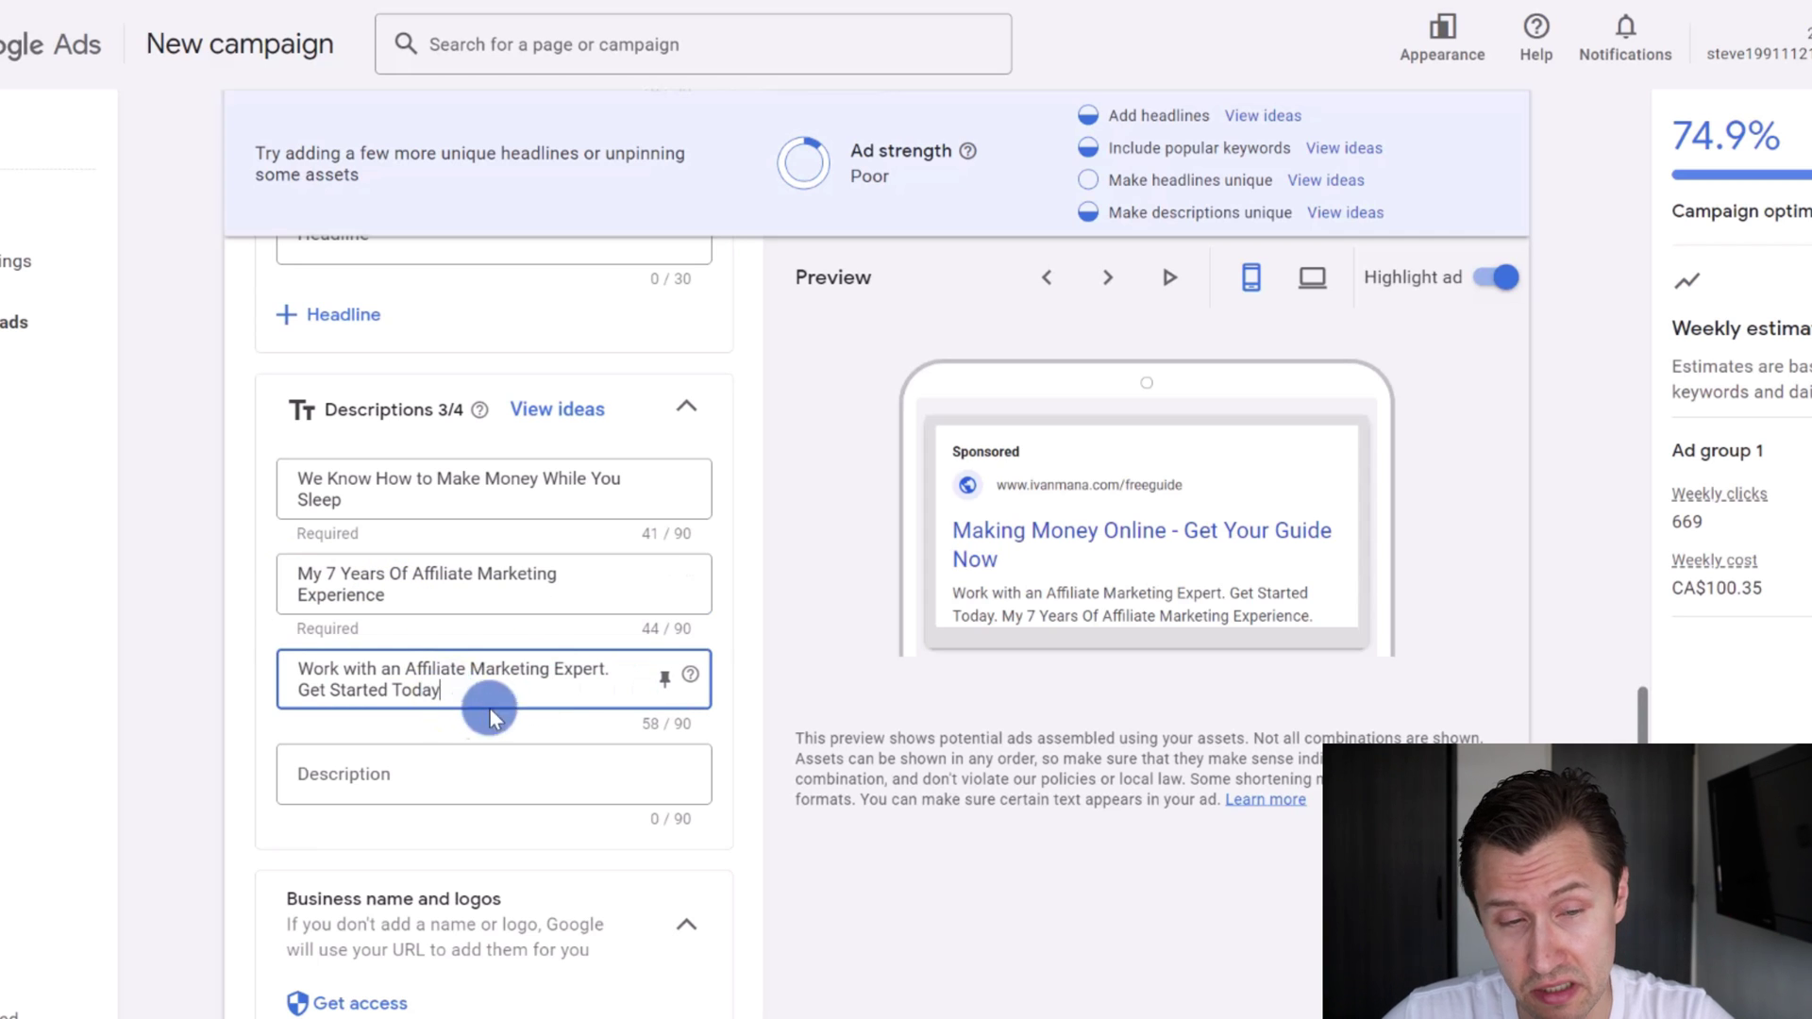
{"action": "mouse_move", "coordinate": [493, 489]}
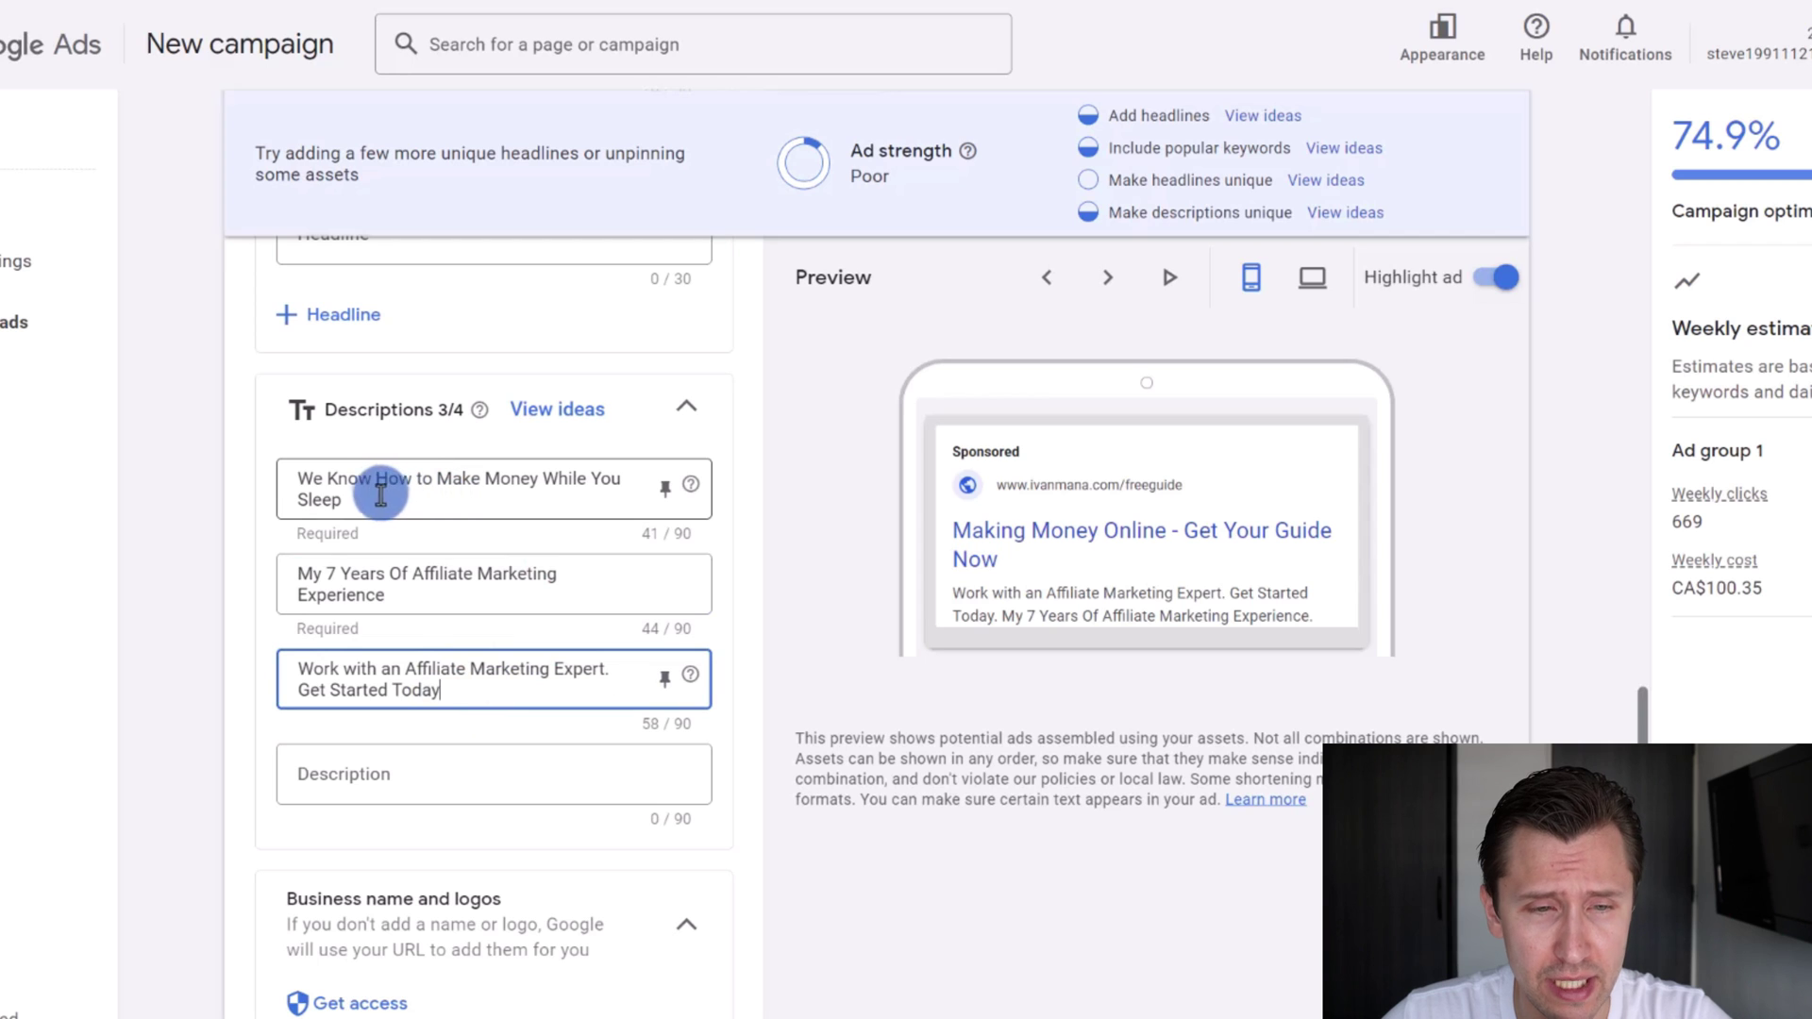
{"action": "left_click_drag", "start_coordinate": [371, 480], "coordinate": [320, 481]}
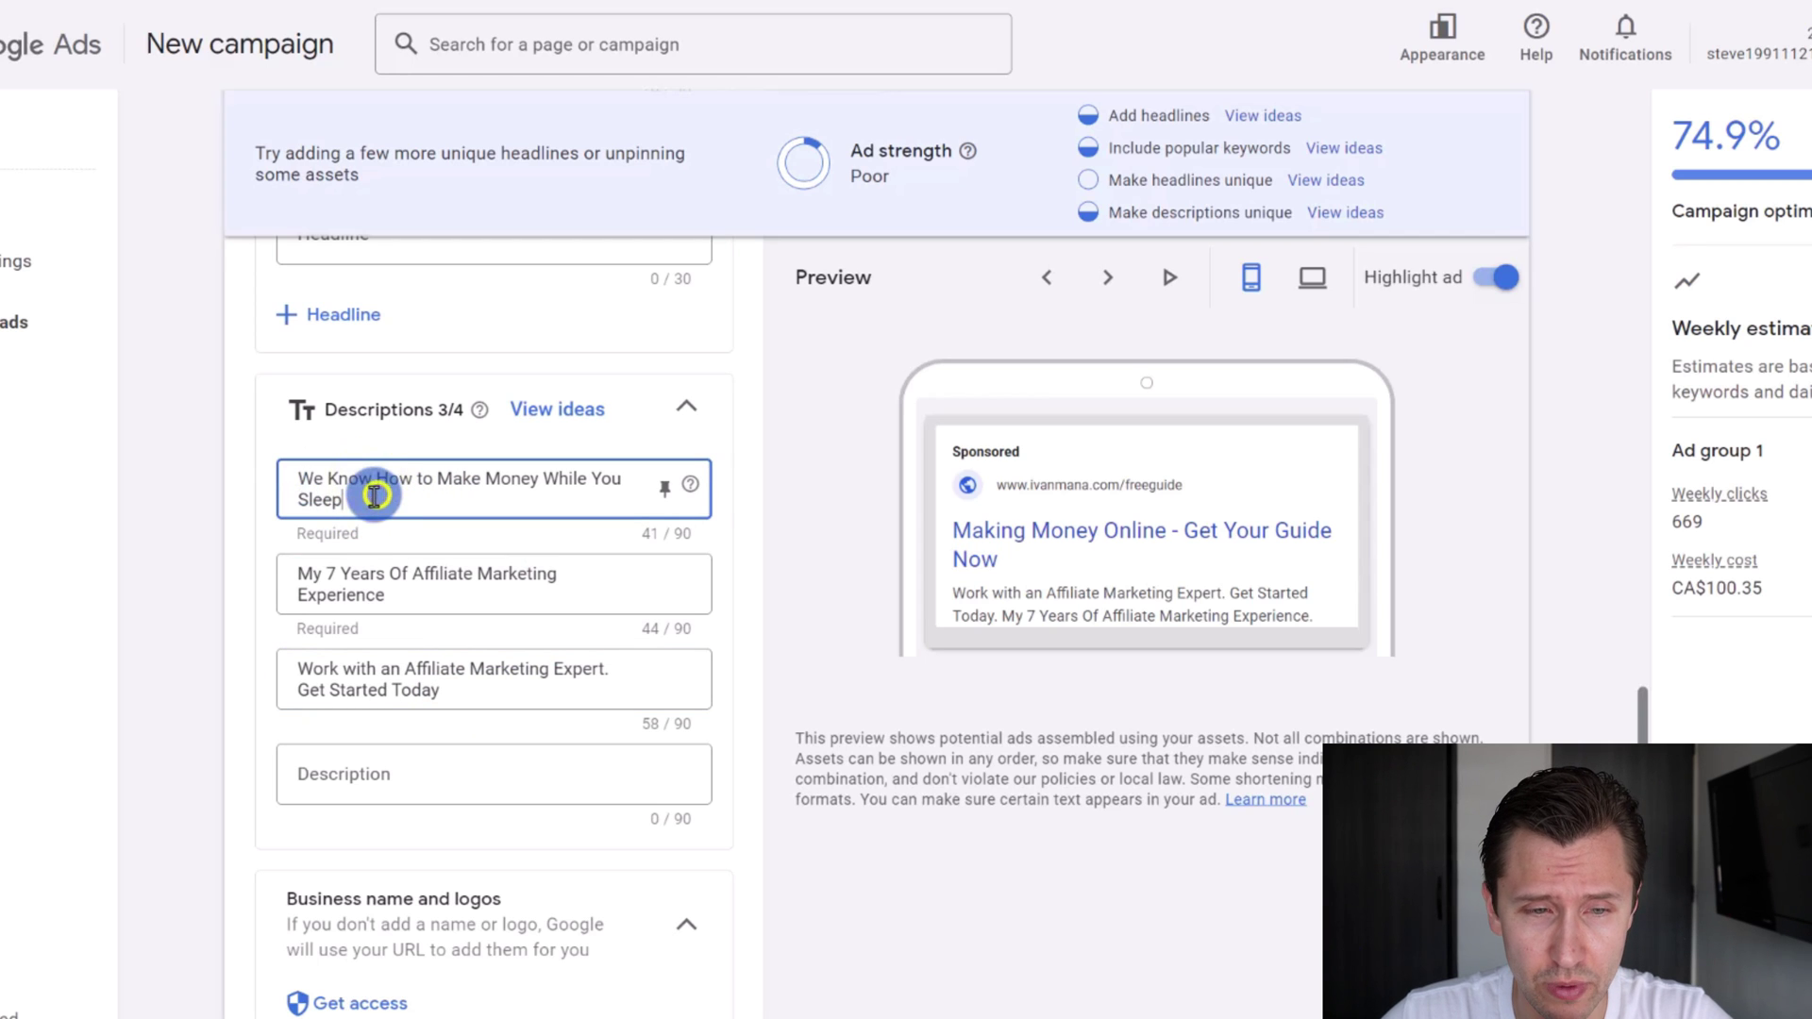
Enter 'Learn How to Make Money While You Sleep' as the fourth description, leaving descriptions unpinned.
{"action": "left_click", "coordinate": [408, 772]}
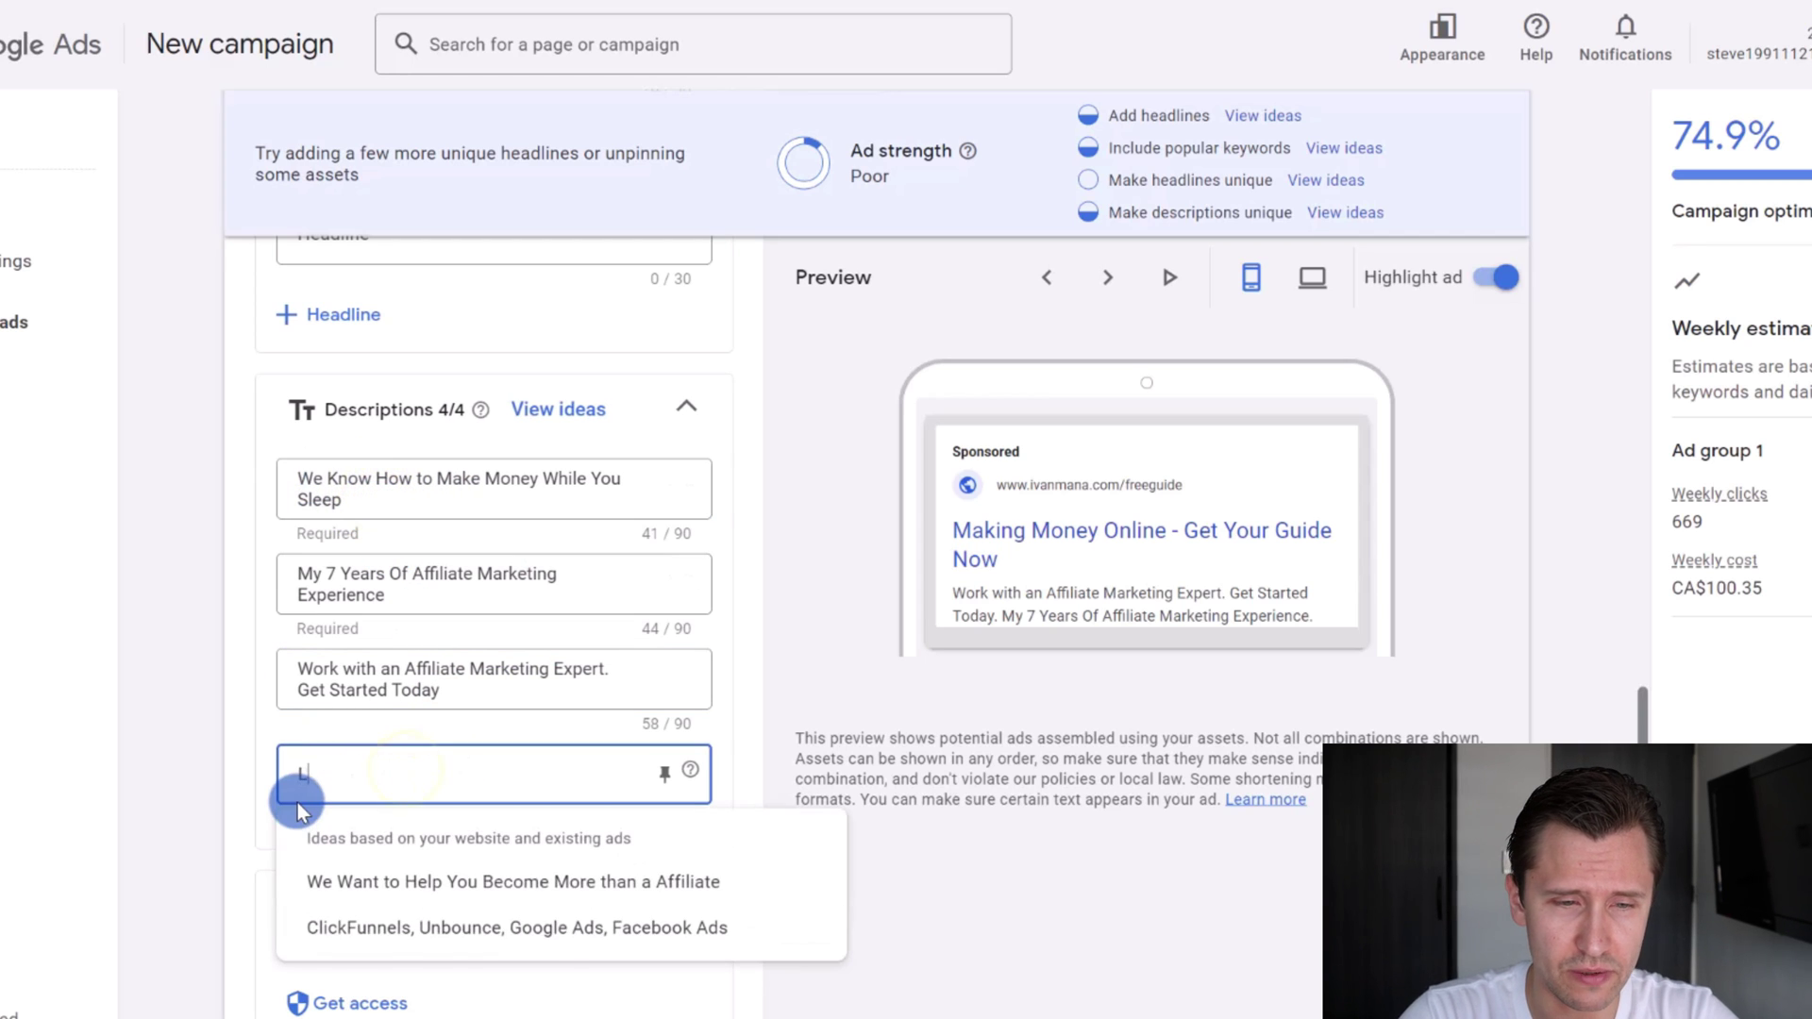
{"action": "type", "text": "earn How to Make M"}
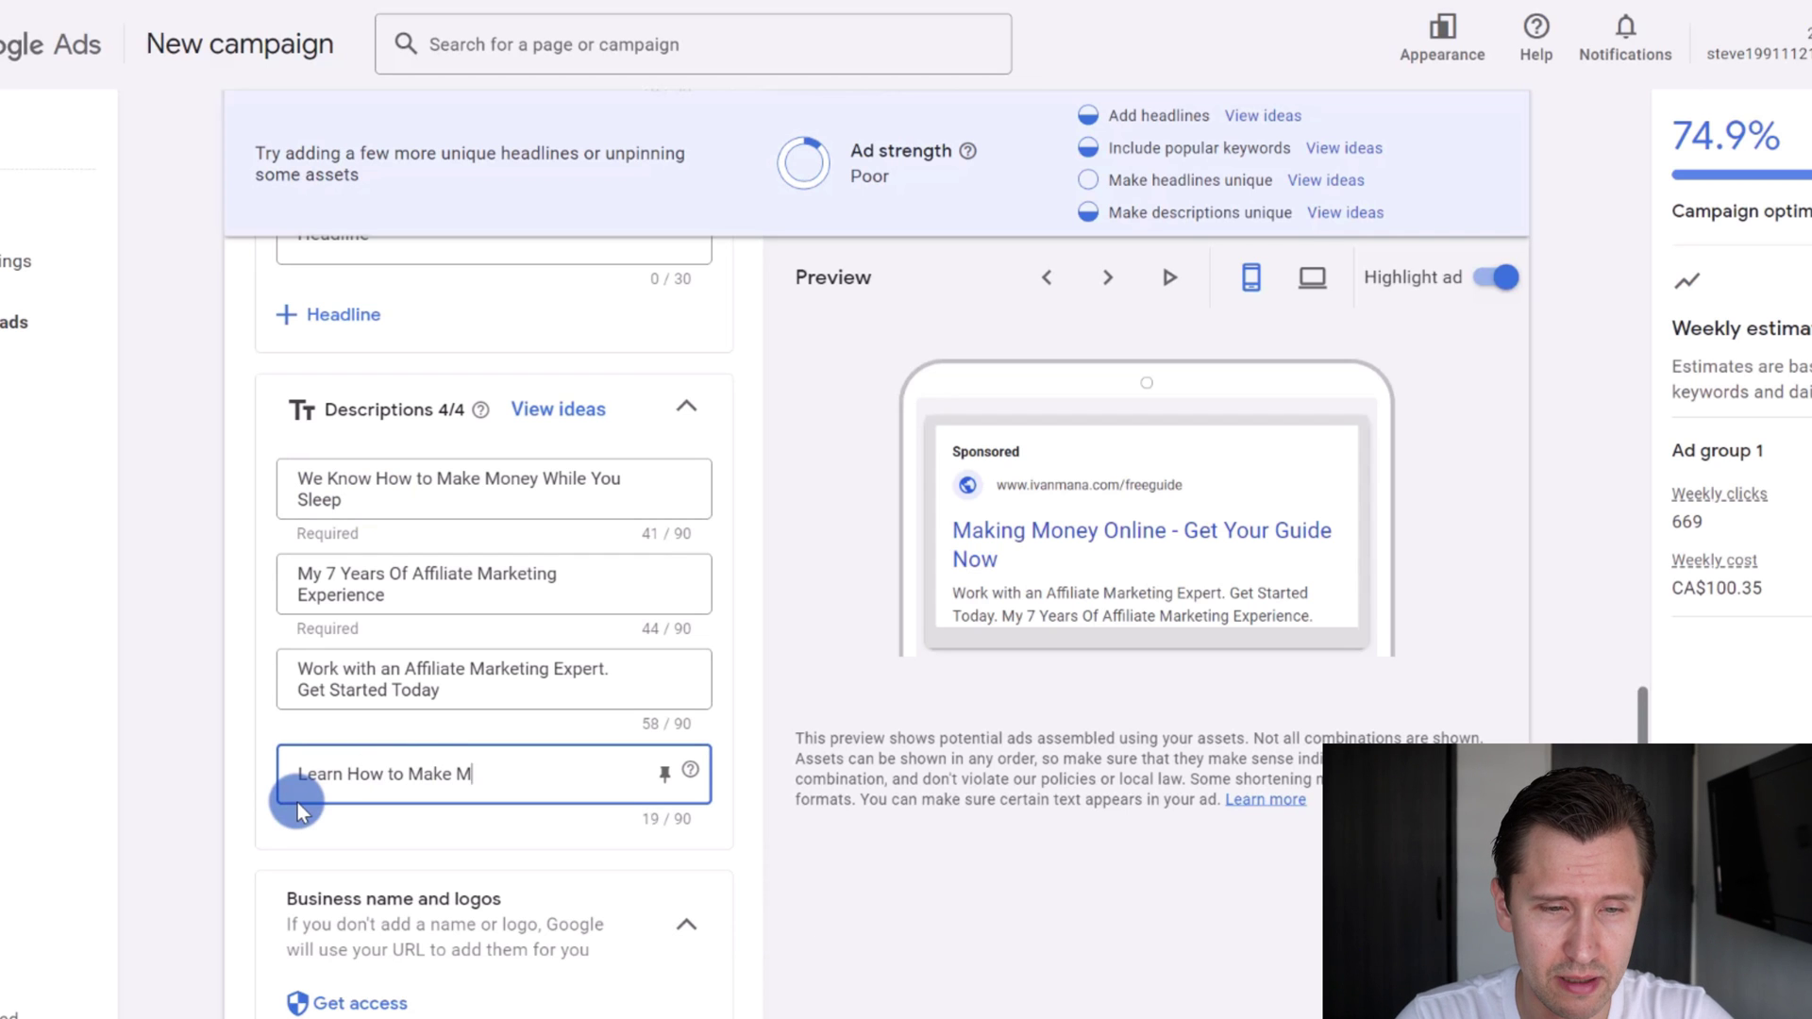
{"action": "type", "text": "leep"}
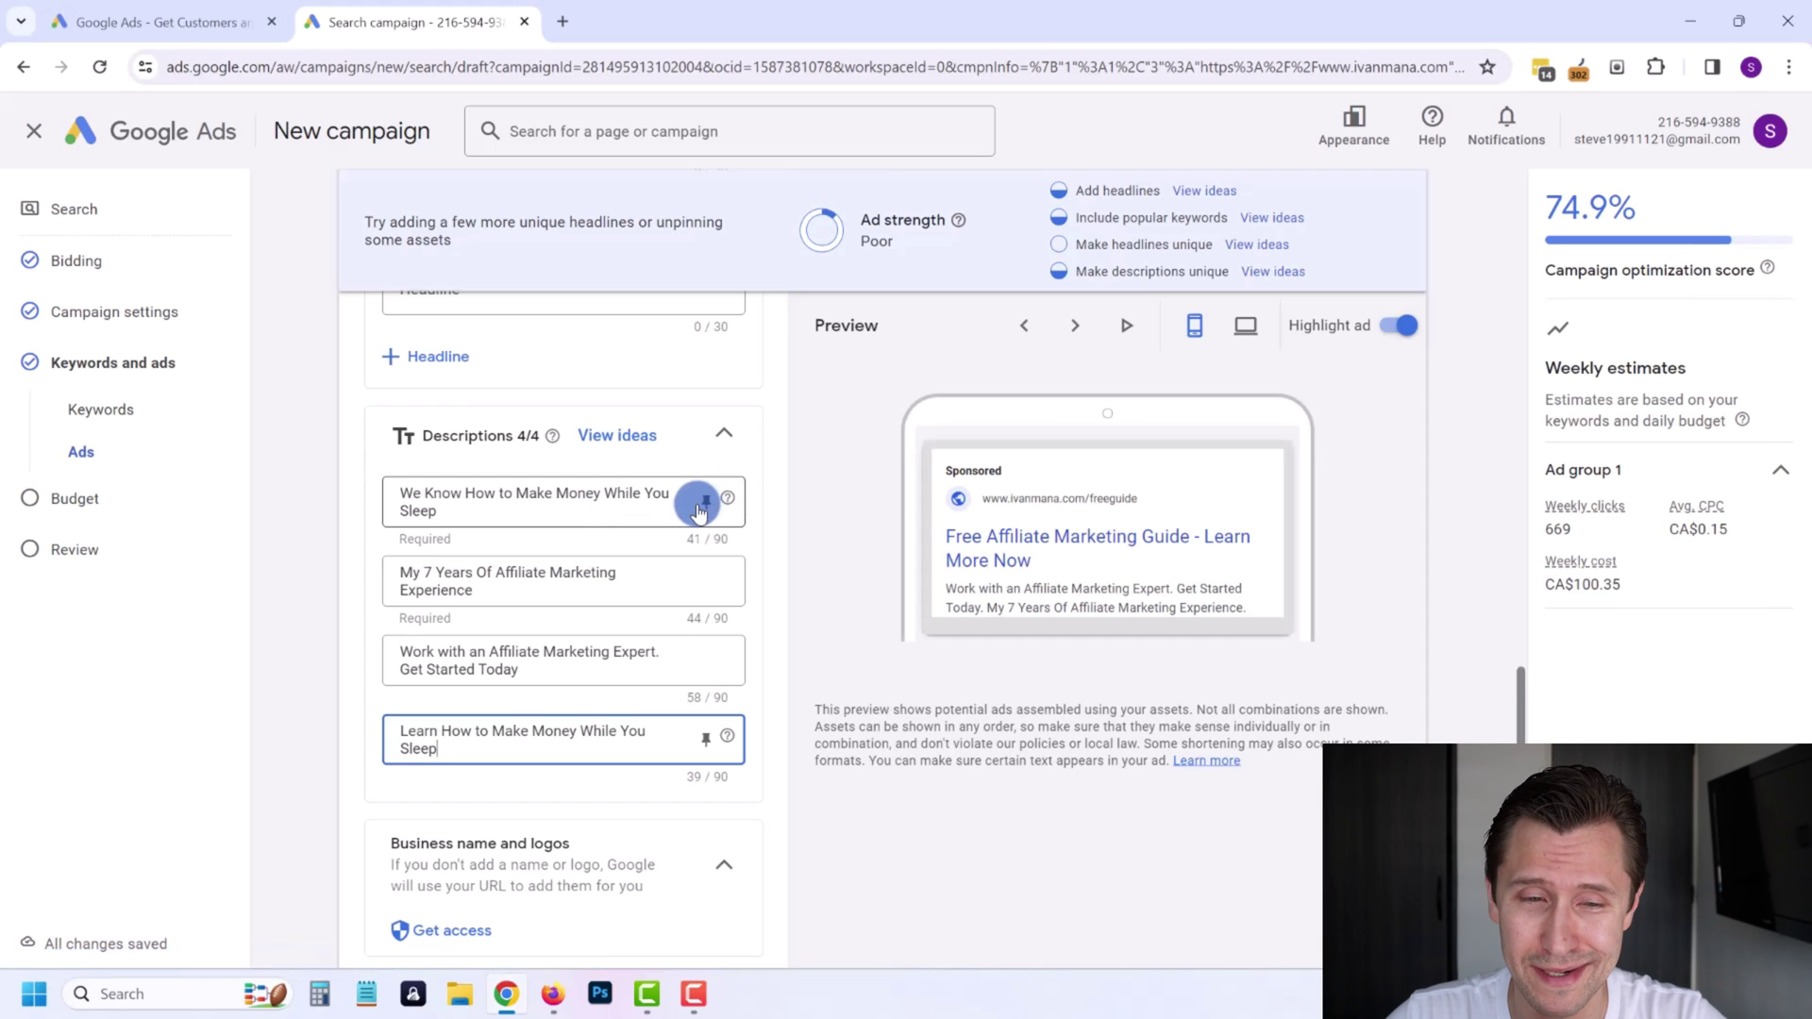
{"action": "left_click", "coordinate": [704, 505]}
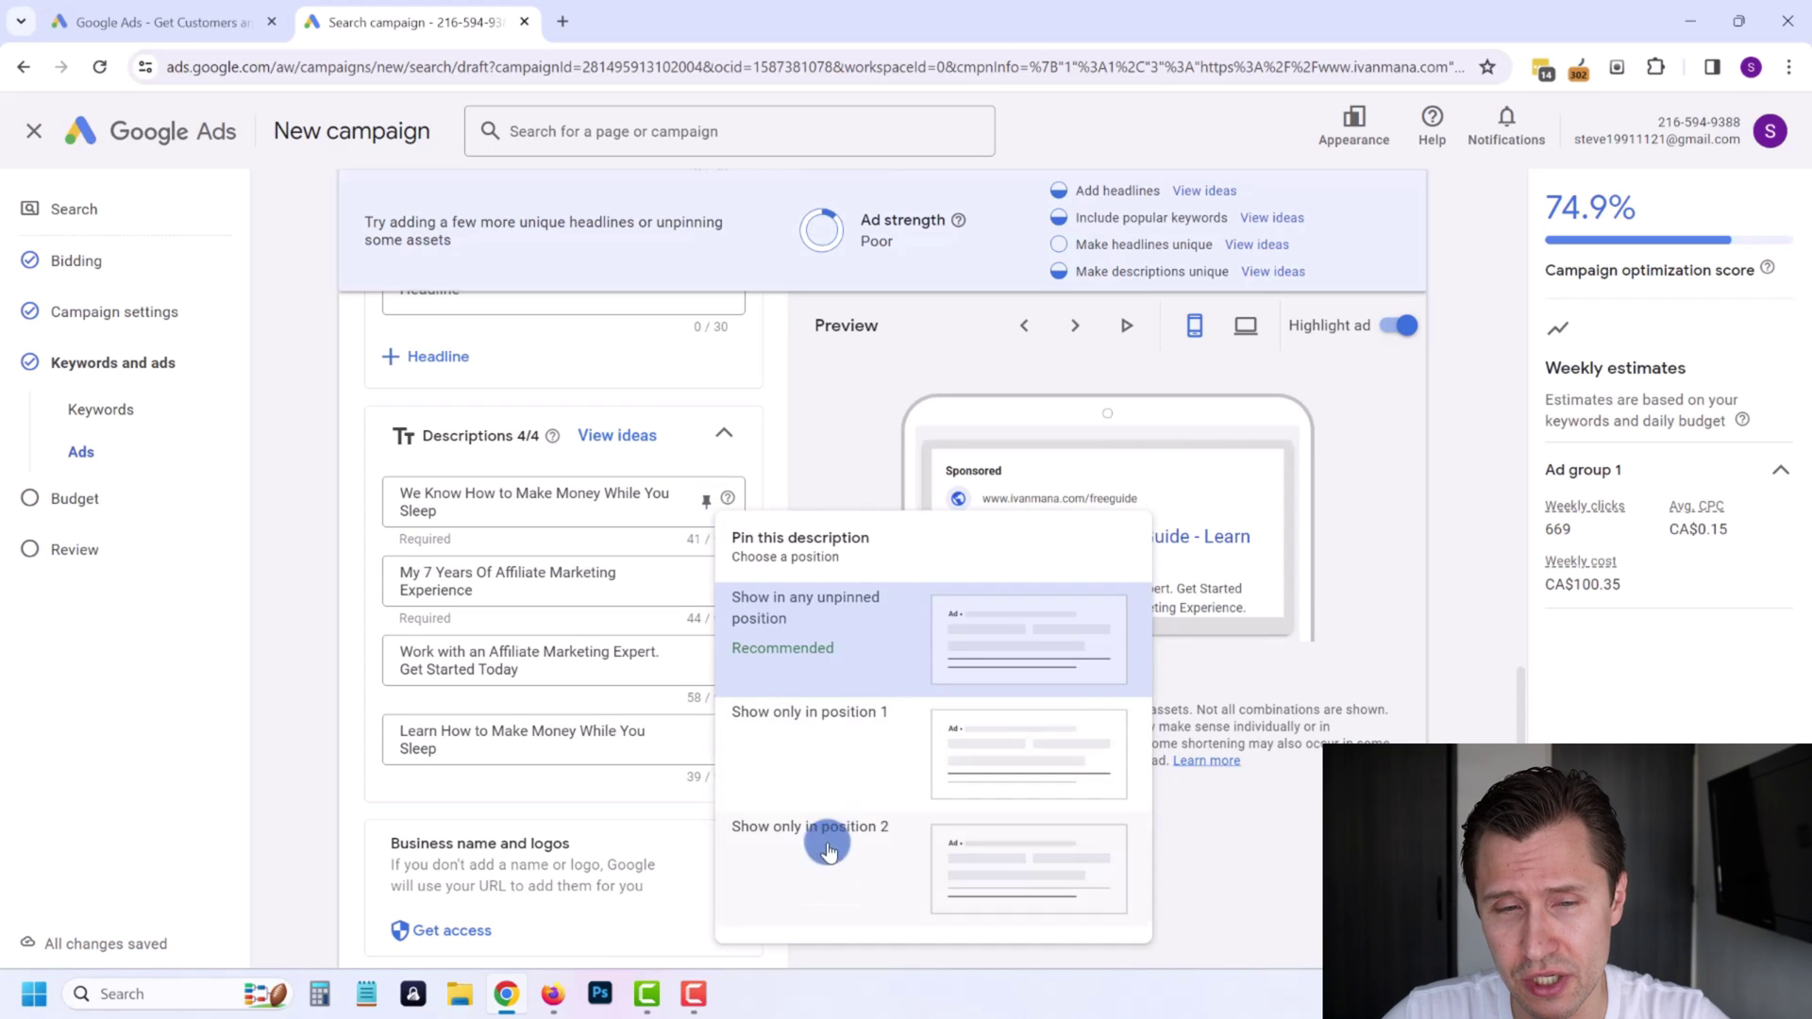
{"action": "left_click", "coordinate": [823, 475]}
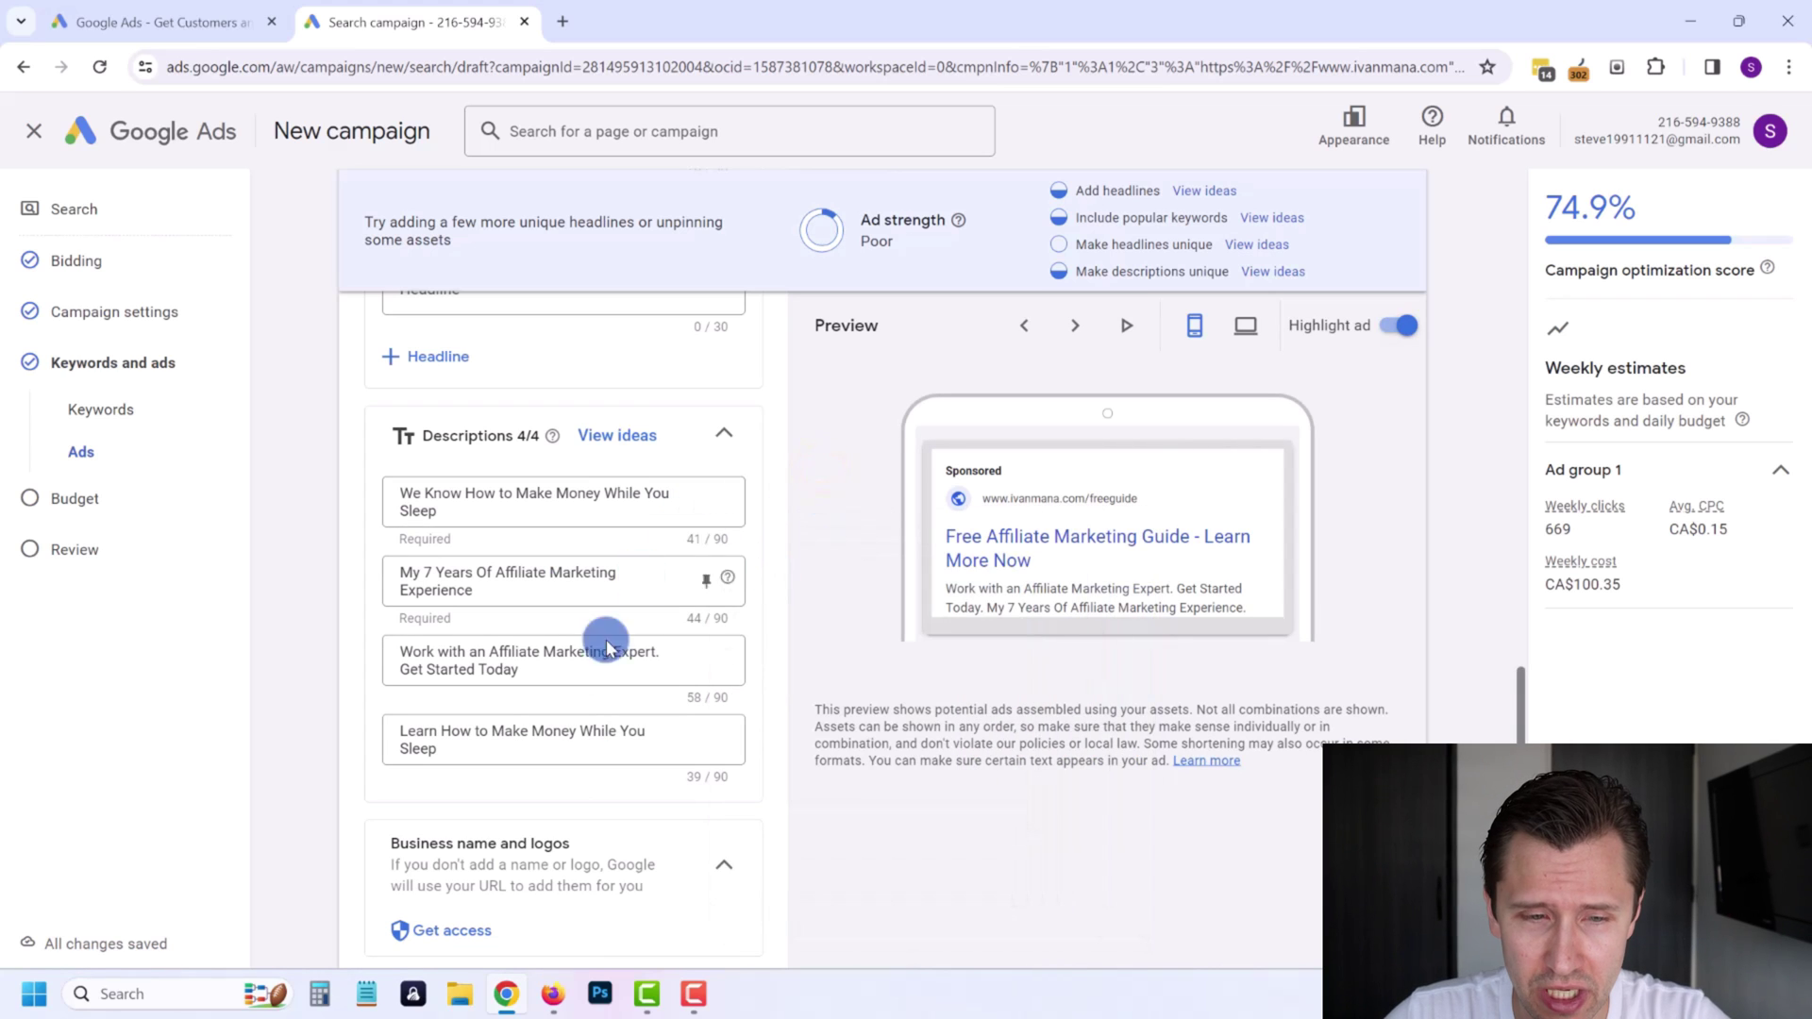
{"action": "mouse_move", "coordinate": [563, 582]}
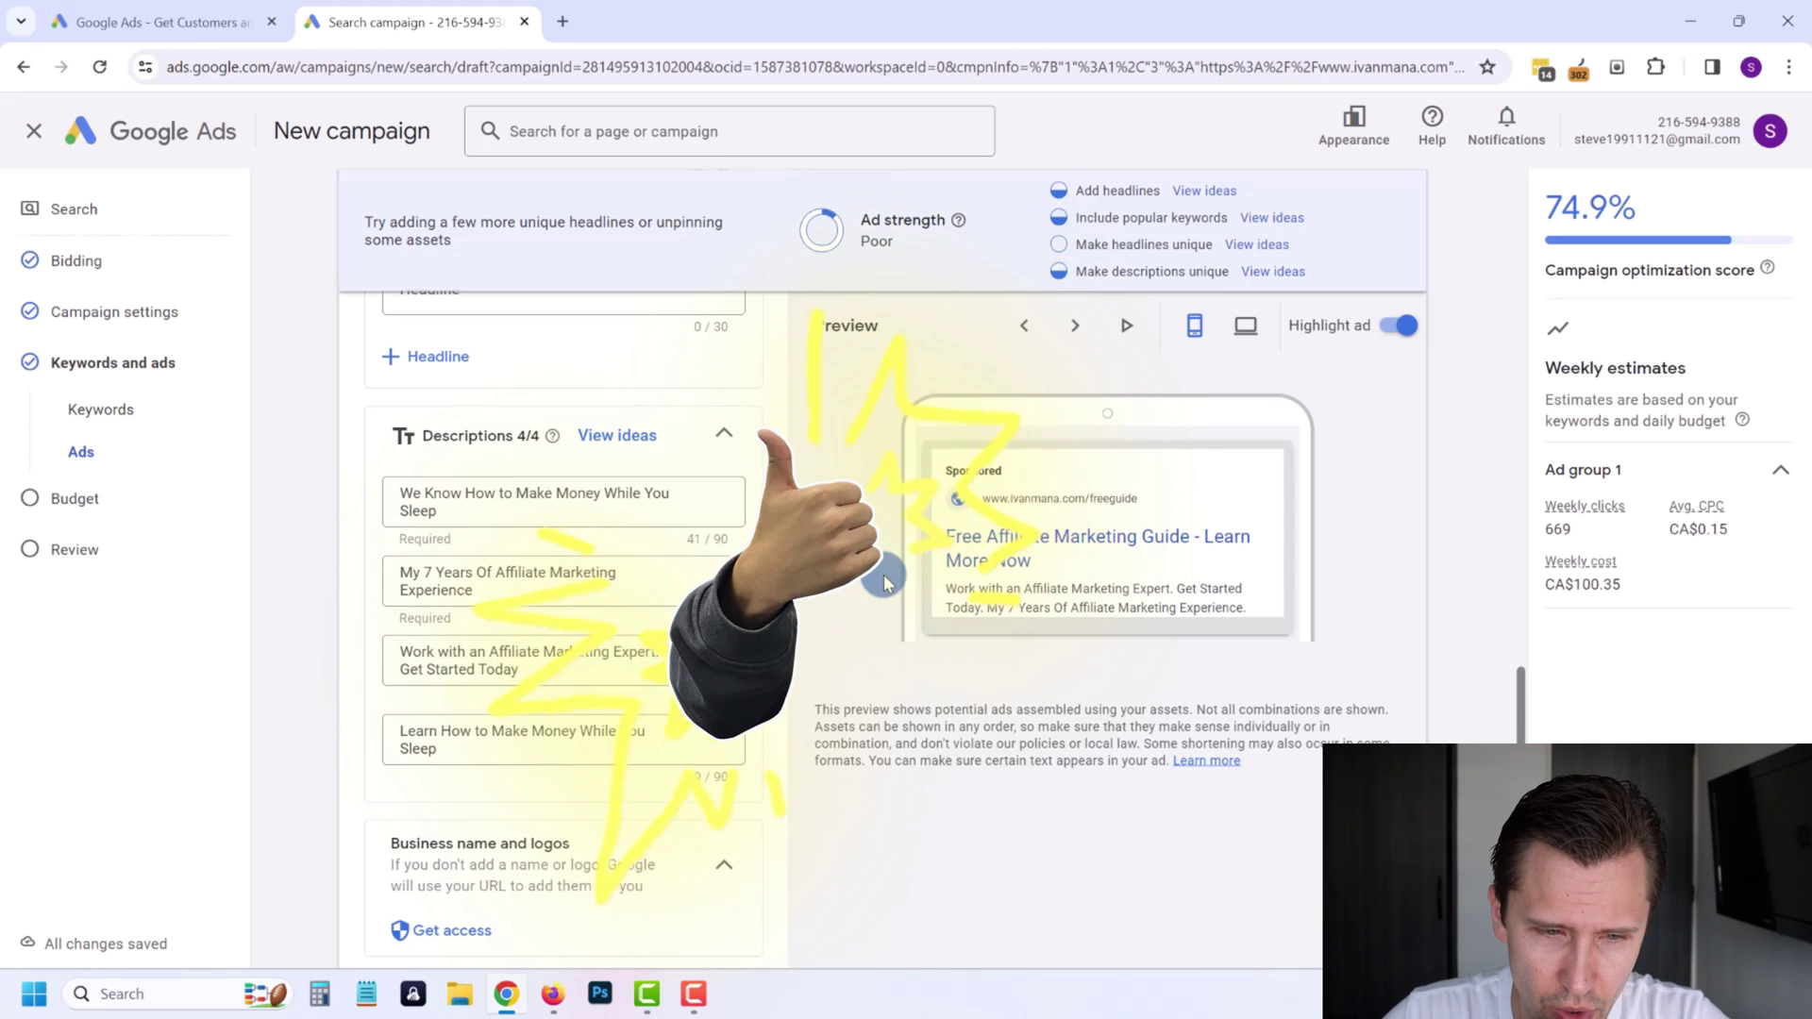
{"action": "scroll", "coordinate": [862, 571], "scroll_direction": "down", "scroll_amount": 3}
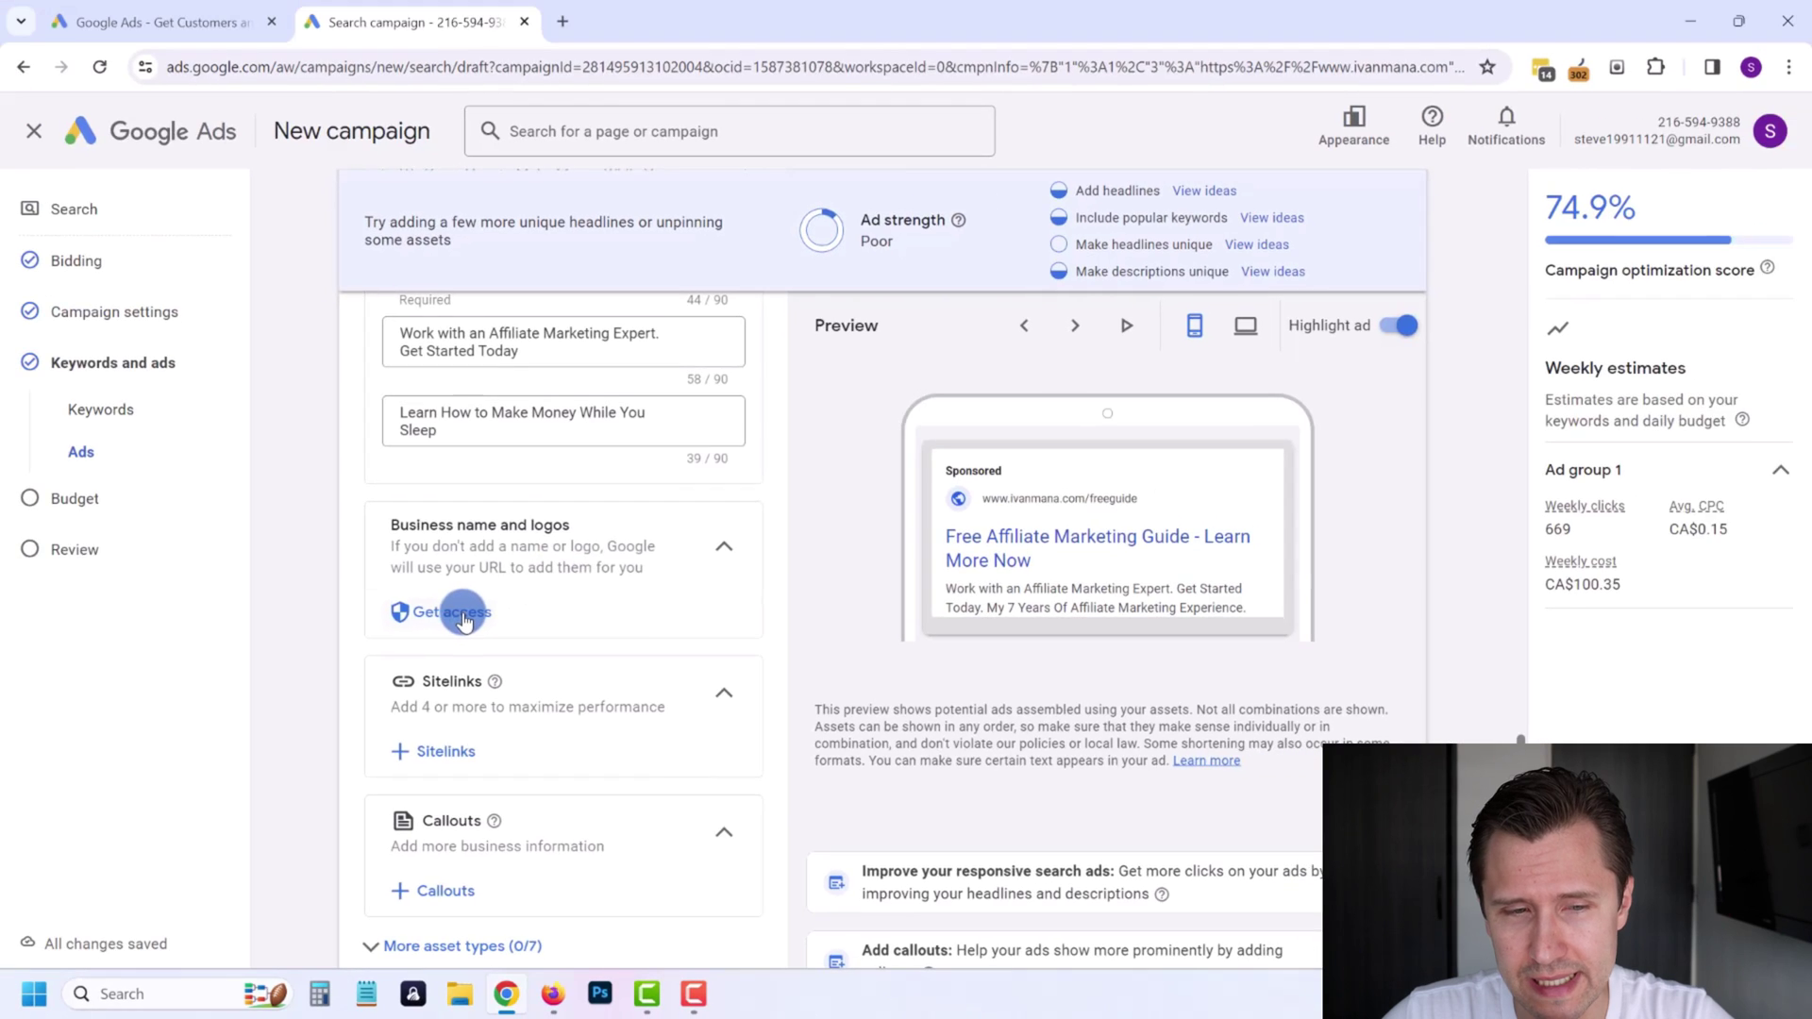
Check the business name and logo options, then expand 'More asset types'.
{"action": "left_click", "coordinate": [470, 612]}
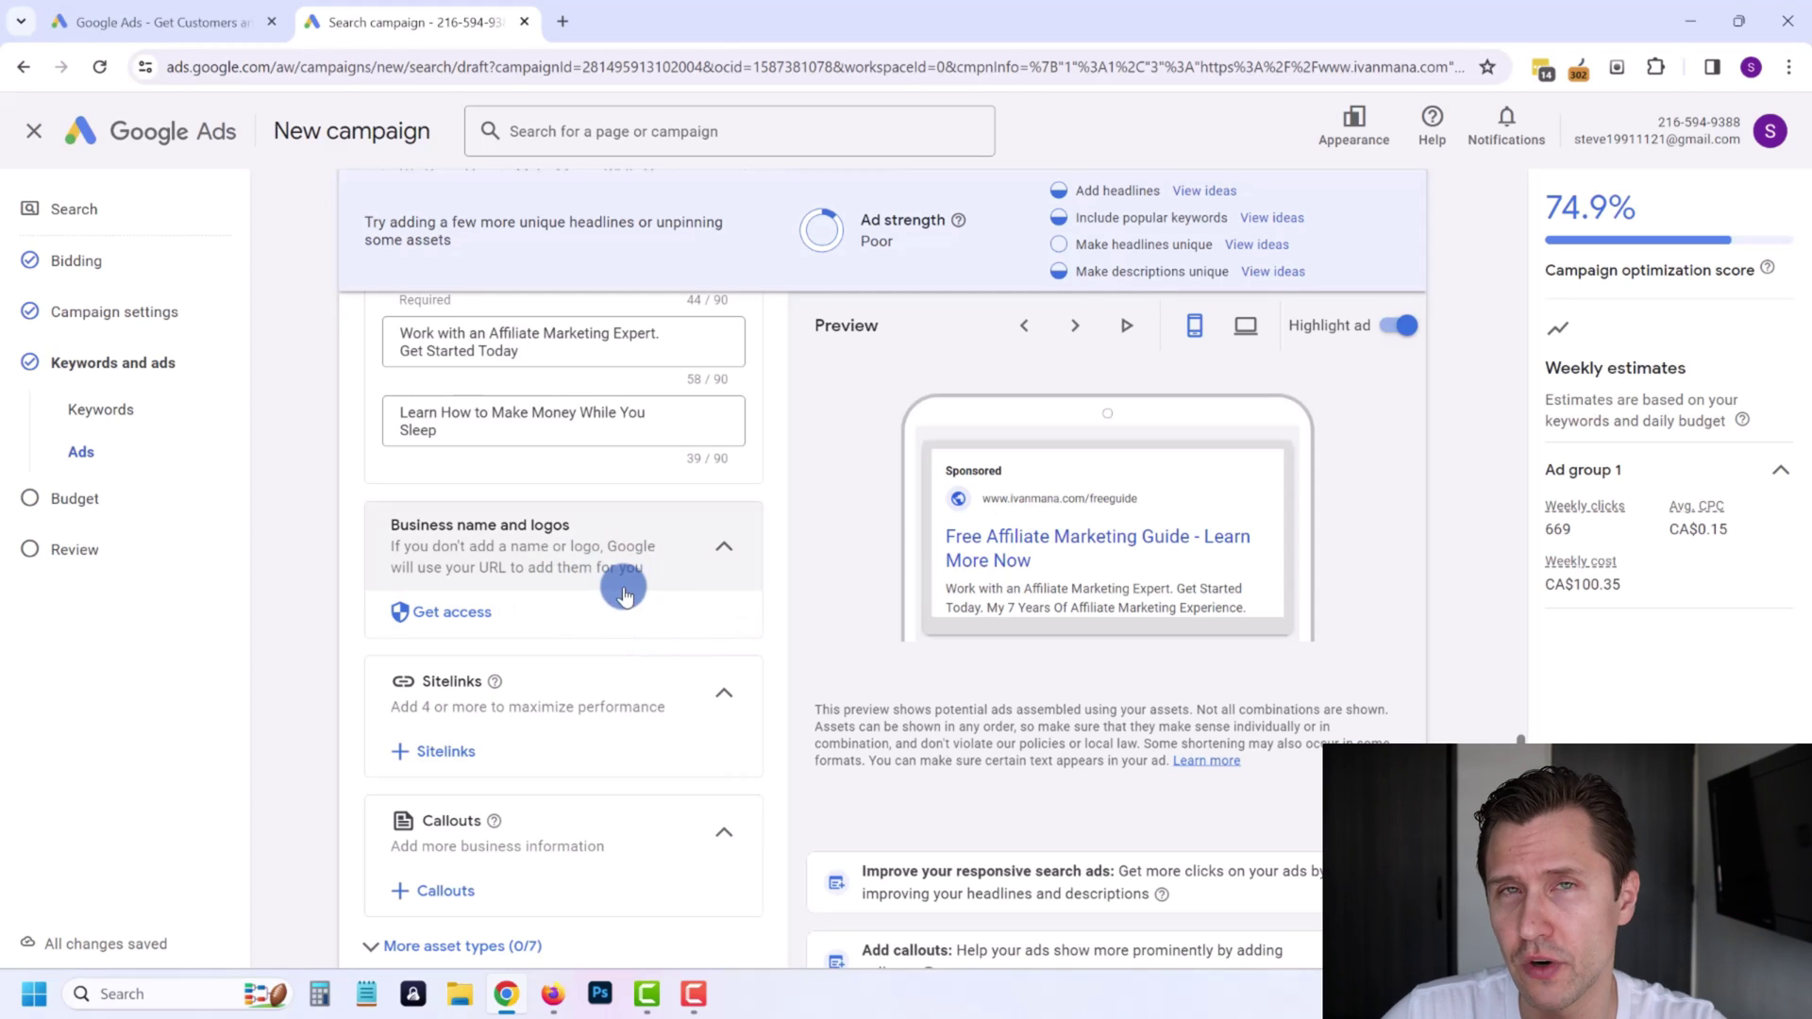
{"action": "scroll", "coordinate": [586, 628], "scroll_direction": "down", "scroll_amount": 2}
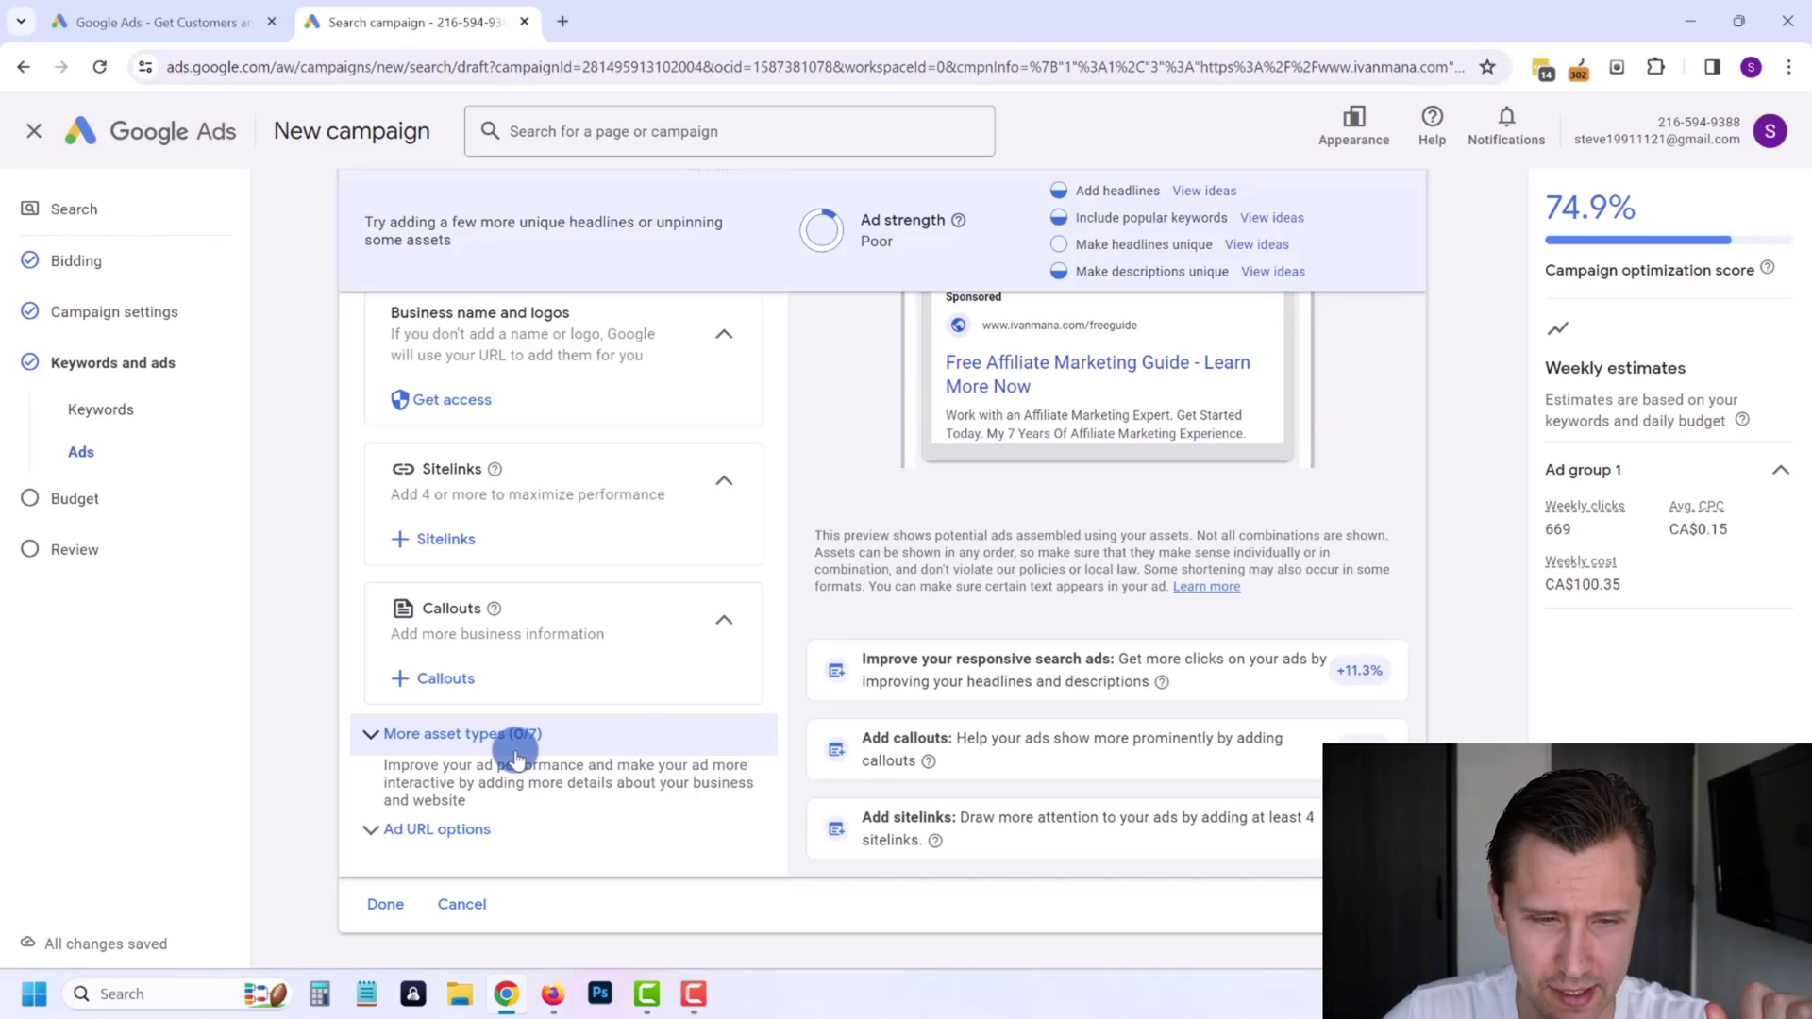
{"action": "left_click", "coordinate": [517, 761]}
{"action": "scroll", "coordinate": [546, 756], "scroll_direction": "down", "scroll_amount": 2}
{"action": "scroll", "coordinate": [511, 704], "scroll_direction": "down", "scroll_amount": 3}
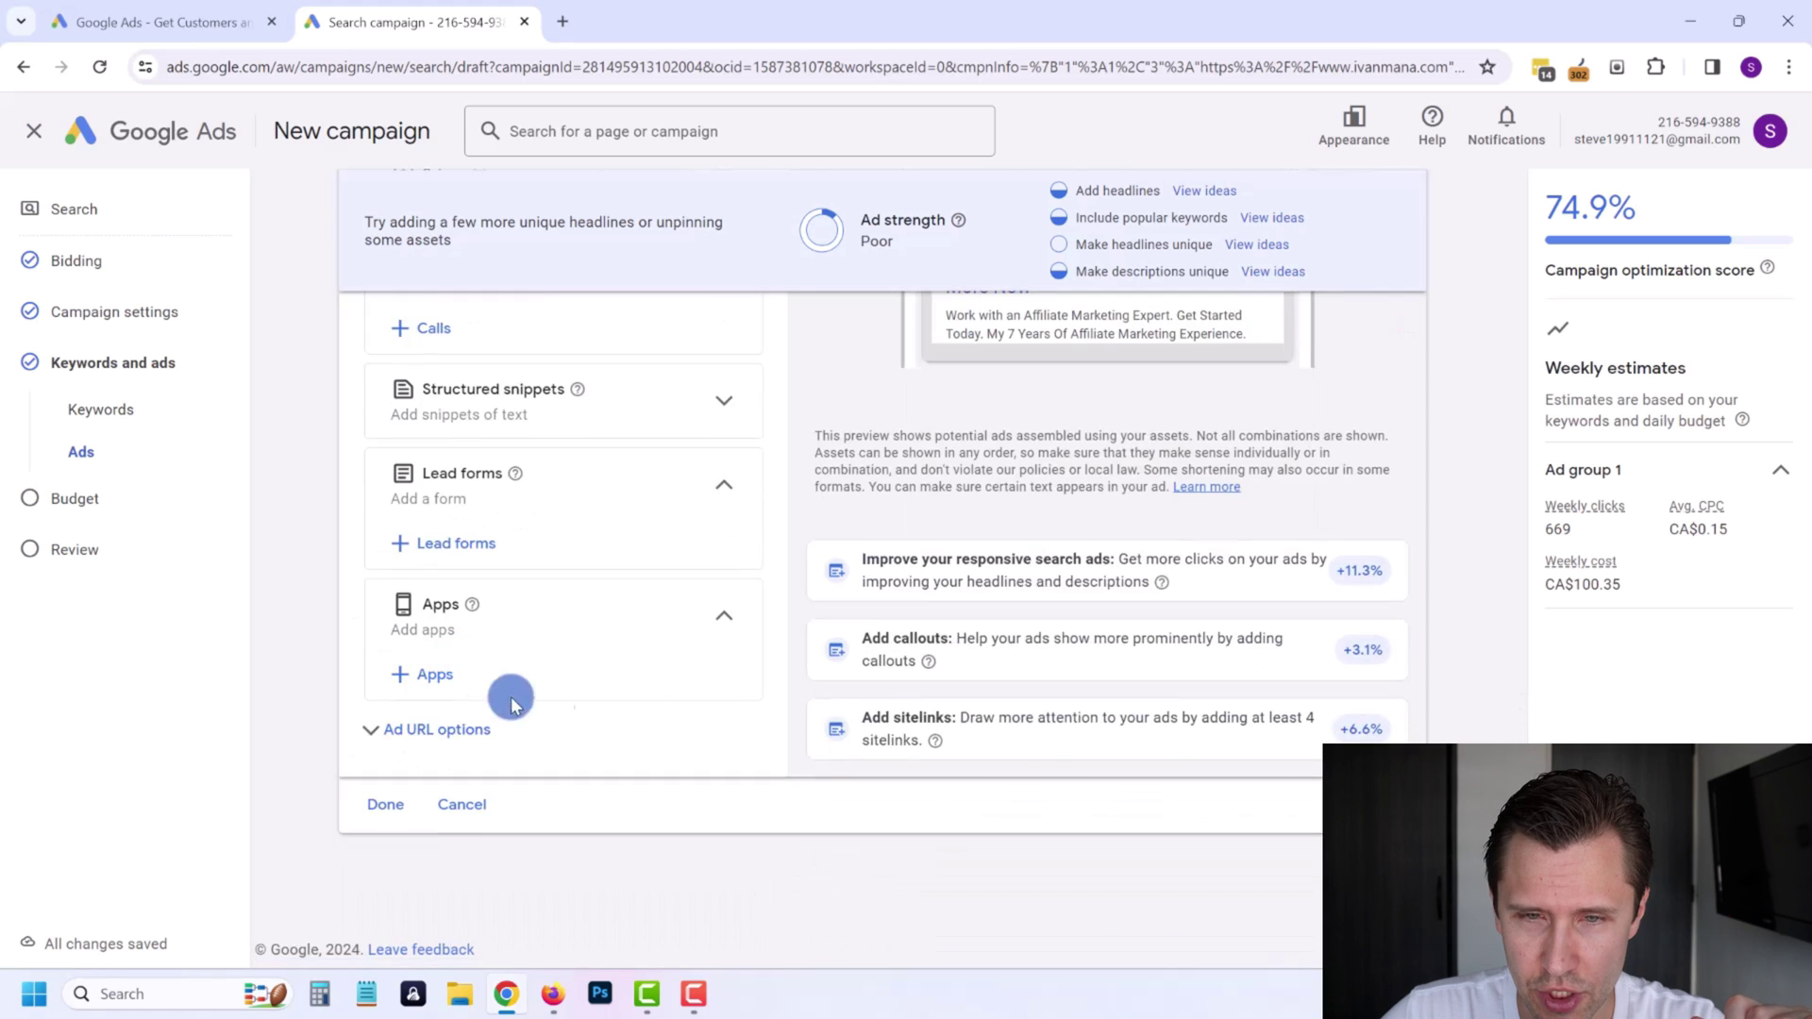
{"action": "scroll", "coordinate": [684, 728], "scroll_direction": "up", "scroll_amount": 4}
{"action": "scroll", "coordinate": [888, 689], "scroll_direction": "up", "scroll_amount": 2}
{"action": "scroll", "coordinate": [878, 675], "scroll_direction": "up", "scroll_amount": 3}
{"action": "scroll", "coordinate": [879, 676], "scroll_direction": "up", "scroll_amount": 2}
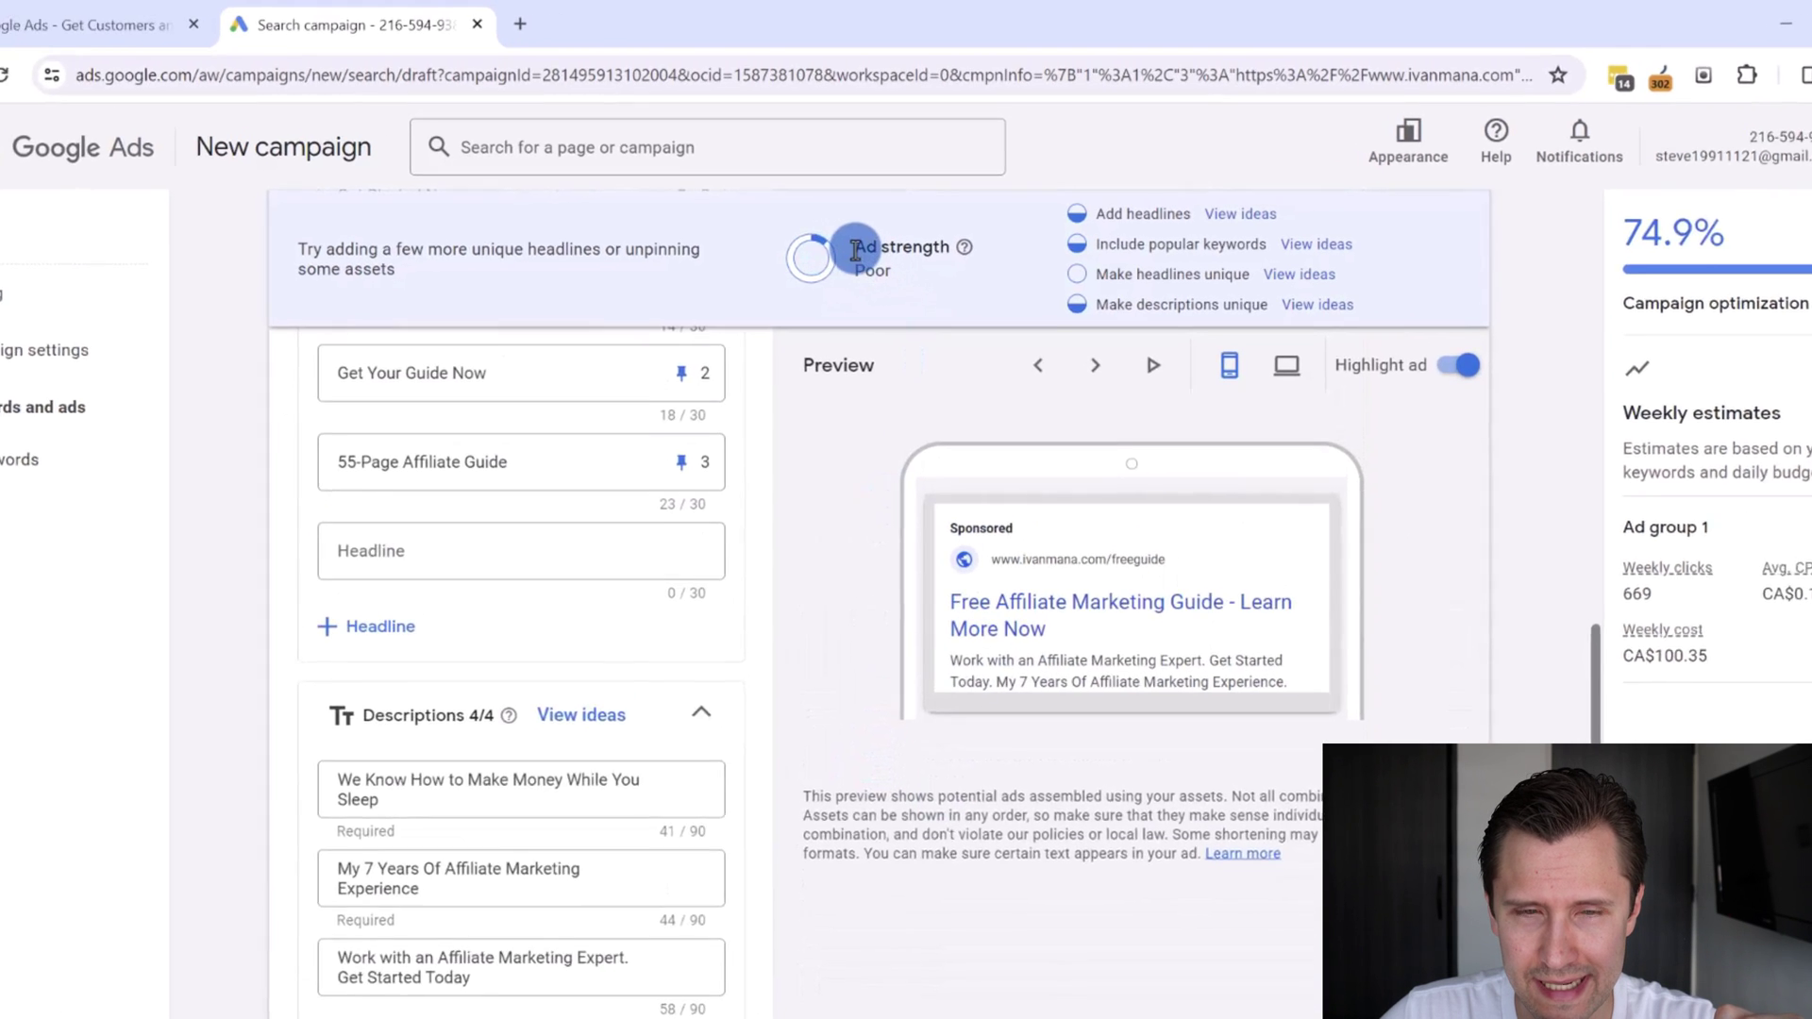
Replace 'Making' with 'Earn' so the third headline reads 'Earn Money Online'.
{"action": "left_click_drag", "start_coordinate": [850, 235], "coordinate": [916, 219]}
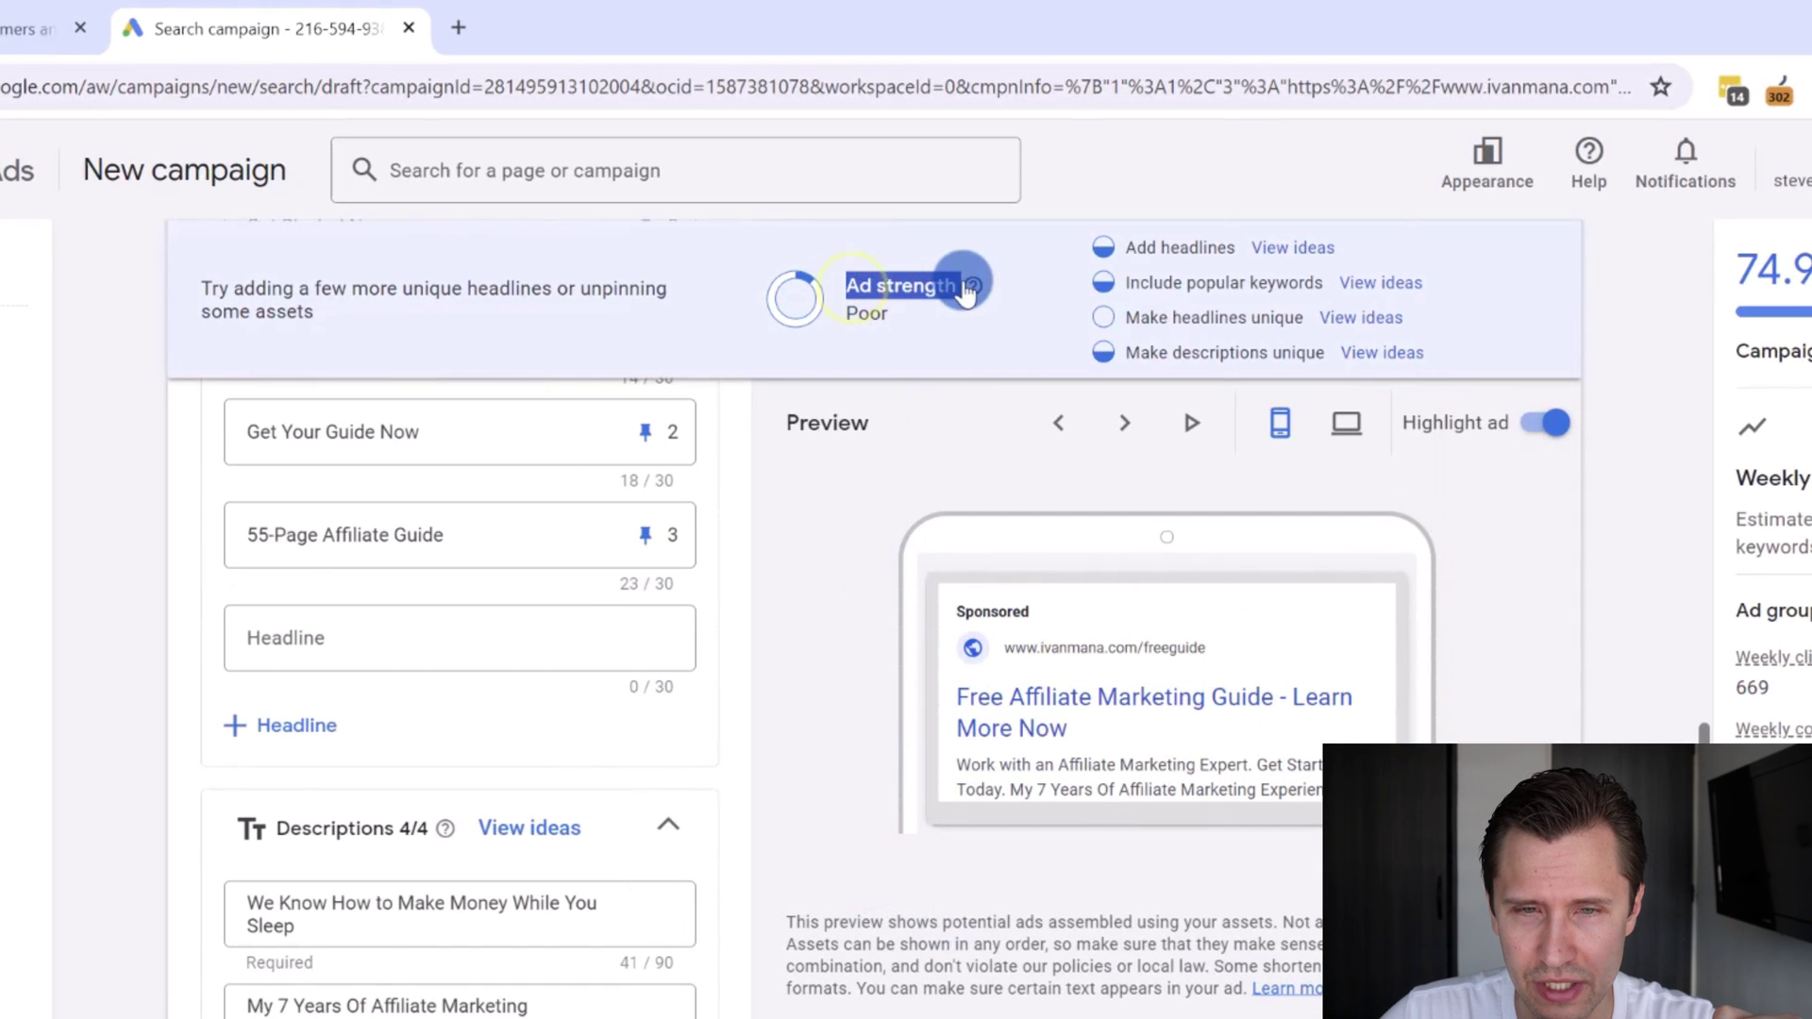
{"action": "scroll", "coordinate": [667, 801], "scroll_direction": "up", "scroll_amount": 2}
{"action": "scroll", "coordinate": [688, 837], "scroll_direction": "up", "scroll_amount": 1}
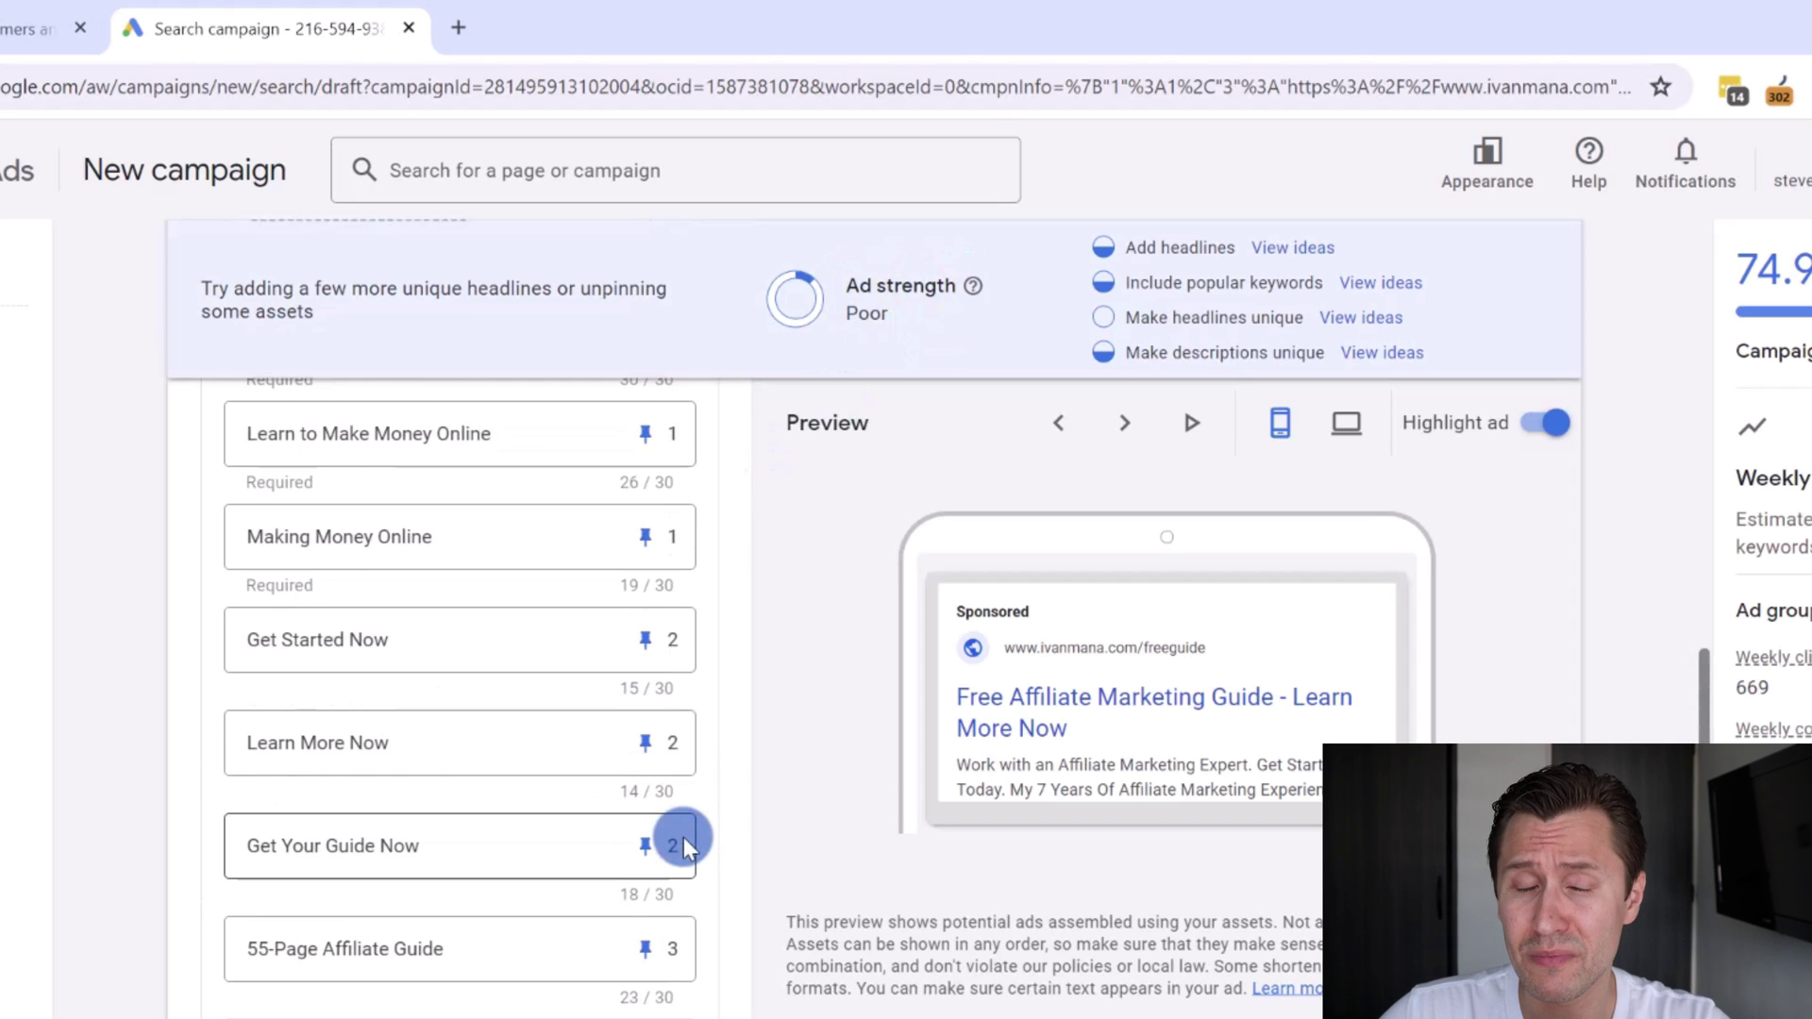
{"action": "scroll", "coordinate": [676, 794], "scroll_direction": "up", "scroll_amount": 2}
{"action": "scroll", "coordinate": [728, 593], "scroll_direction": "up", "scroll_amount": 1}
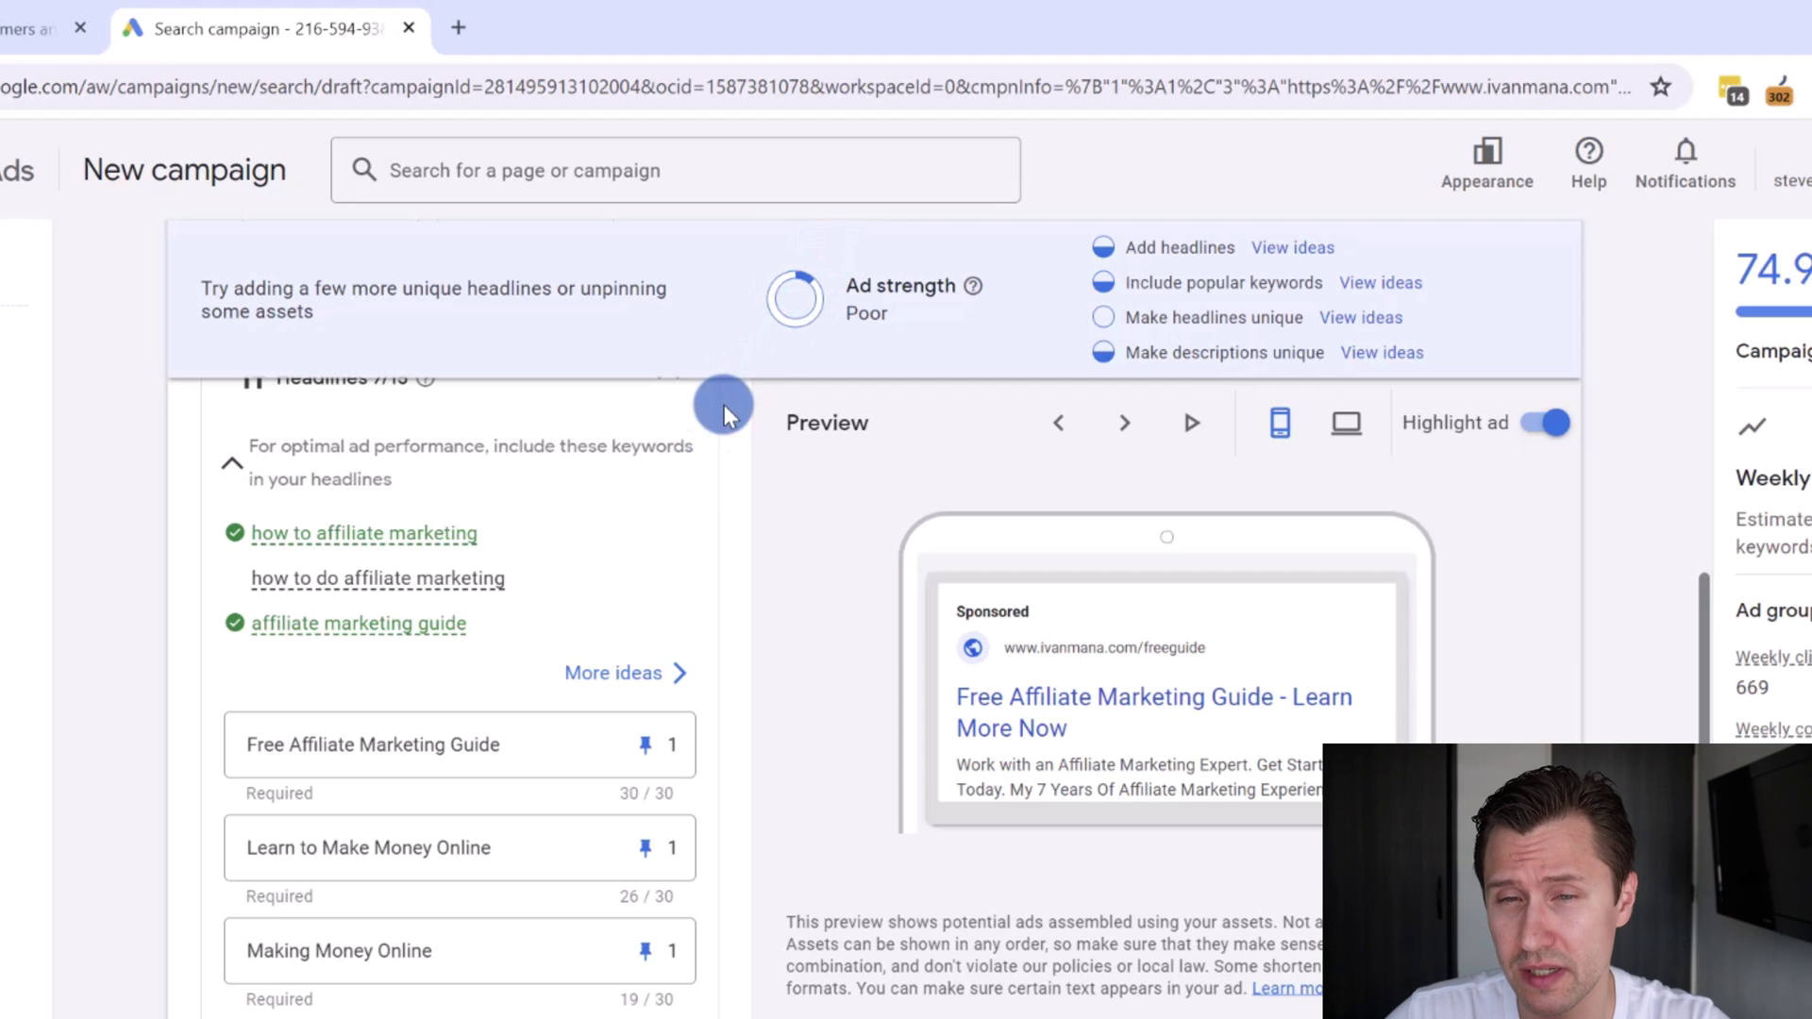
{"action": "scroll", "coordinate": [716, 567], "scroll_direction": "down", "scroll_amount": 2}
{"action": "scroll", "coordinate": [682, 609], "scroll_direction": "down", "scroll_amount": 2}
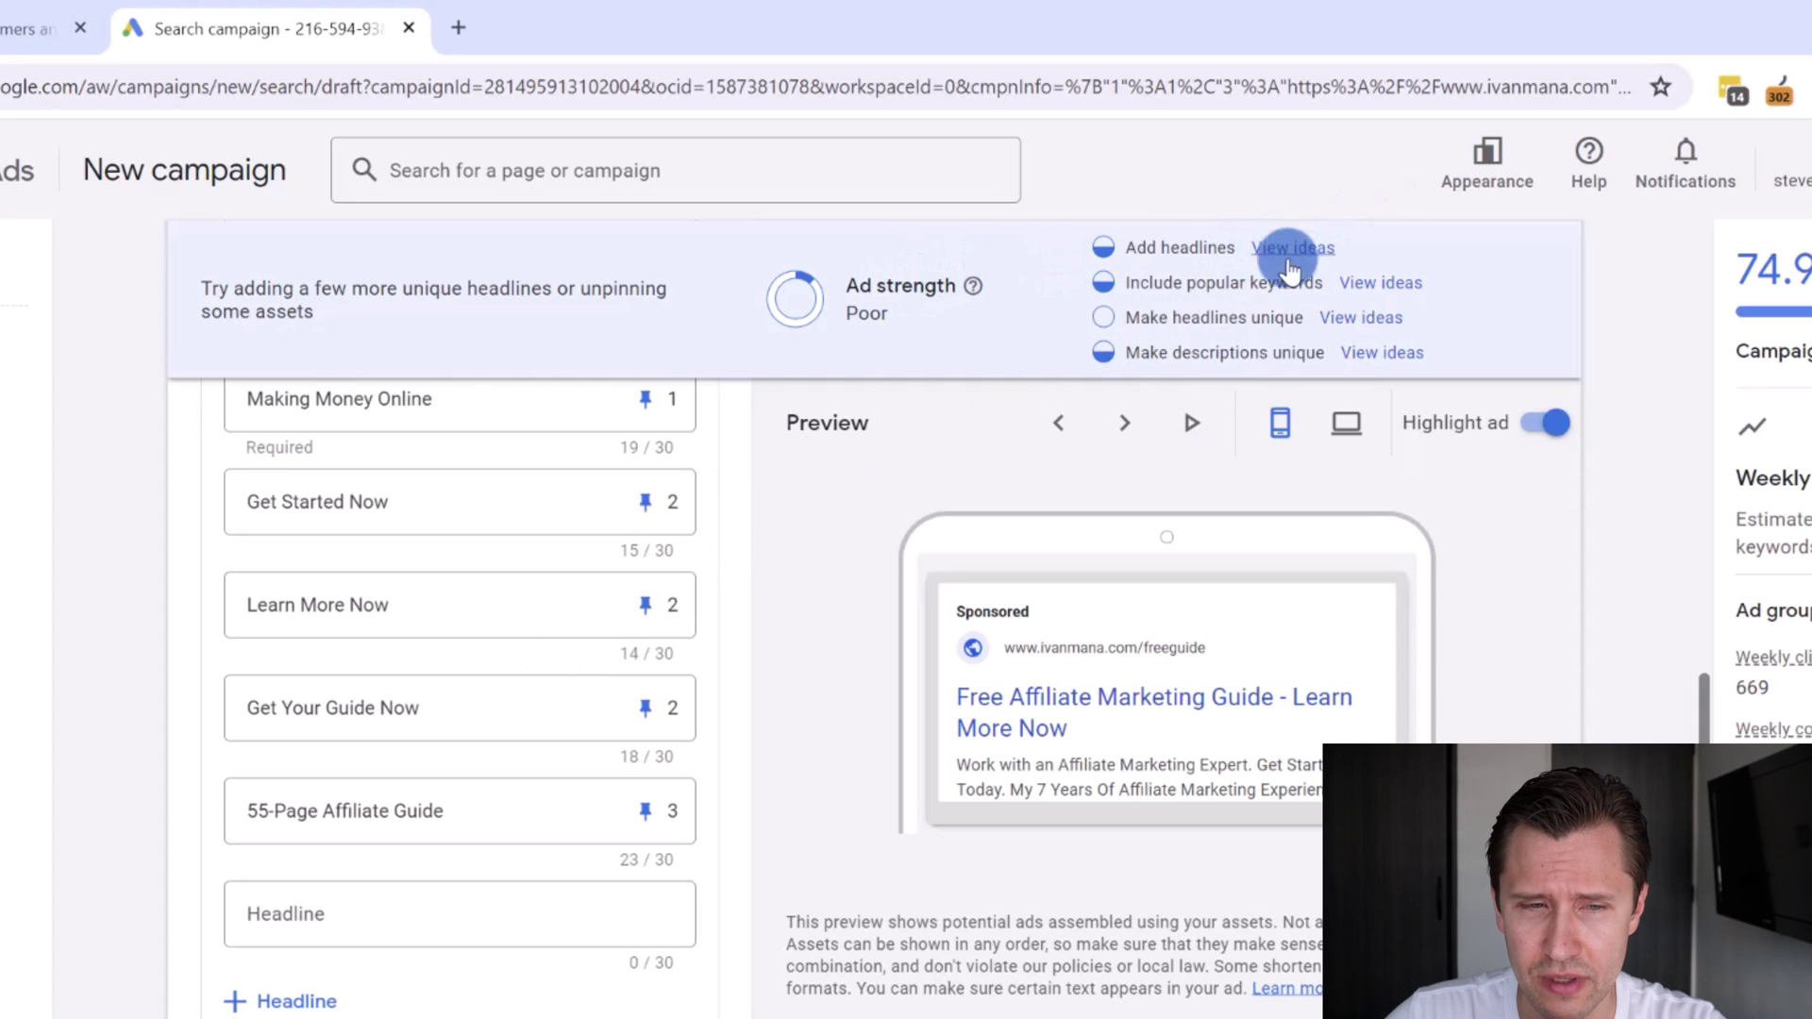
{"action": "scroll", "coordinate": [509, 693], "scroll_direction": "up", "scroll_amount": 1}
{"action": "scroll", "coordinate": [420, 591], "scroll_direction": "up", "scroll_amount": 1}
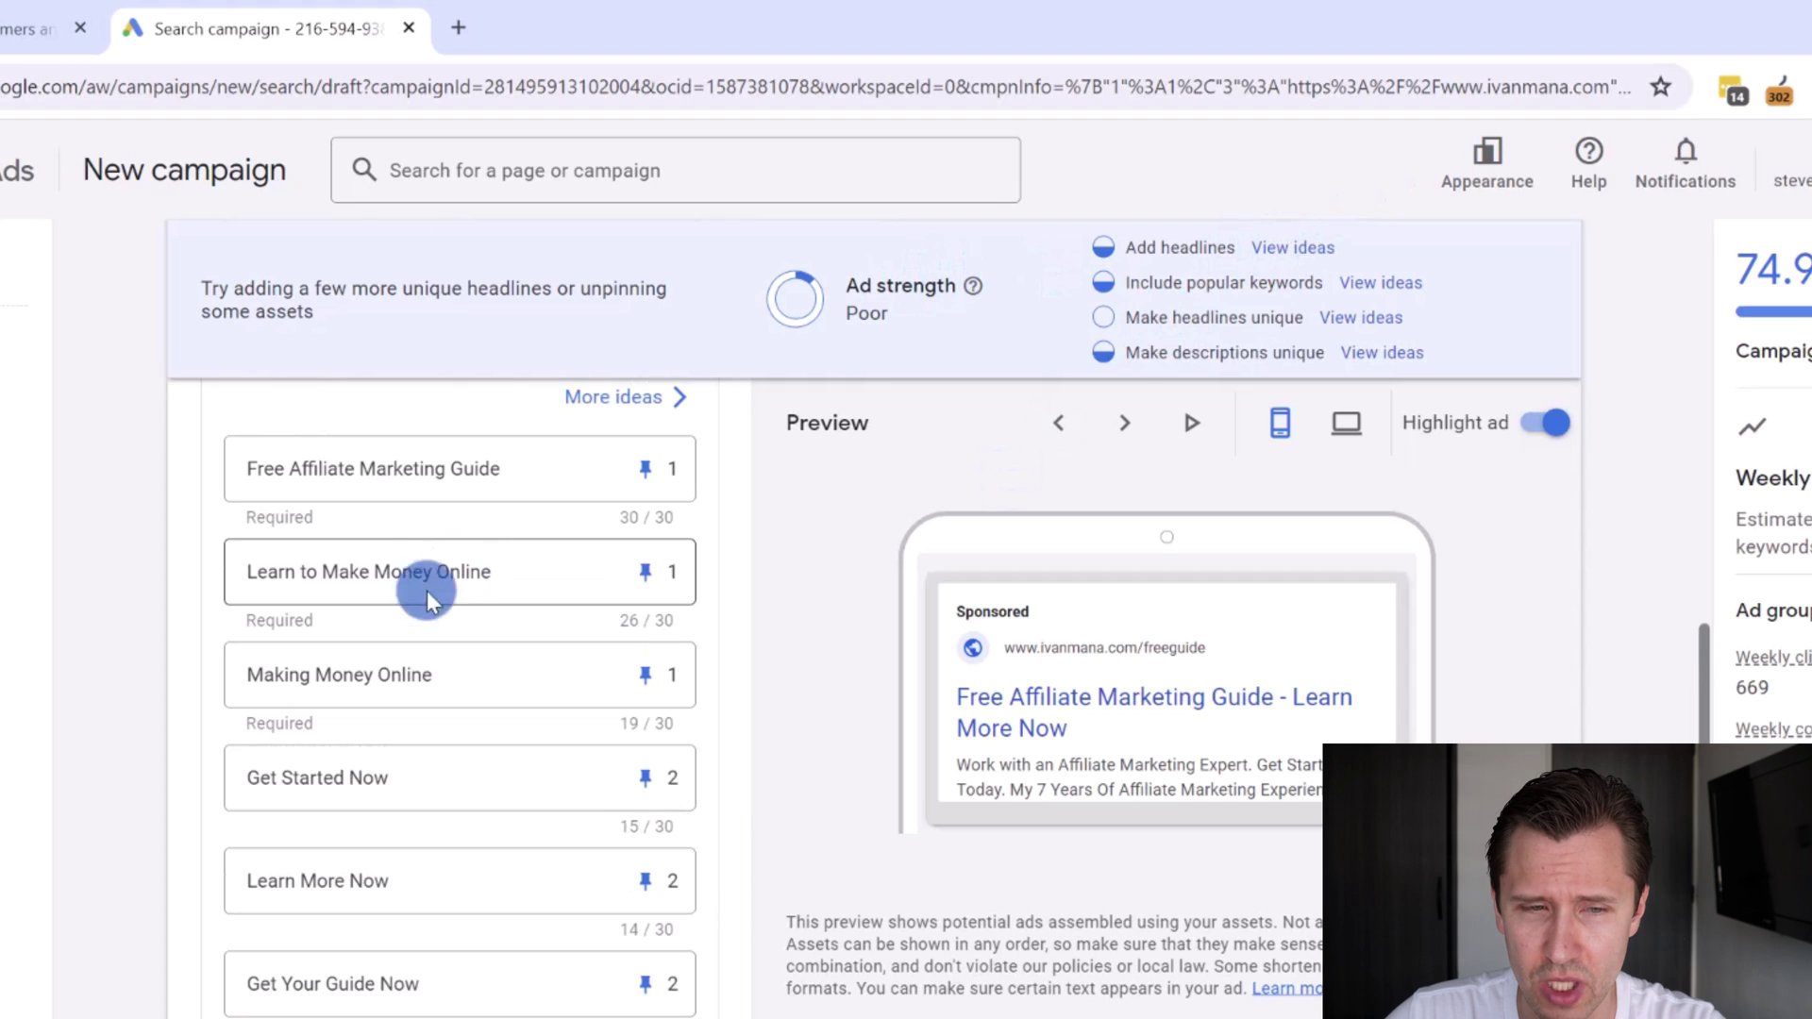
{"action": "left_click_drag", "start_coordinate": [351, 581], "coordinate": [506, 575]}
{"action": "mouse_move", "coordinate": [276, 675]}
{"action": "left_mouse_down"}
{"action": "mouse_move", "coordinate": [503, 669]}
{"action": "mouse_move", "coordinate": [341, 689]}
{"action": "left_mouse_up"}
{"action": "left_click", "coordinate": [272, 680]}
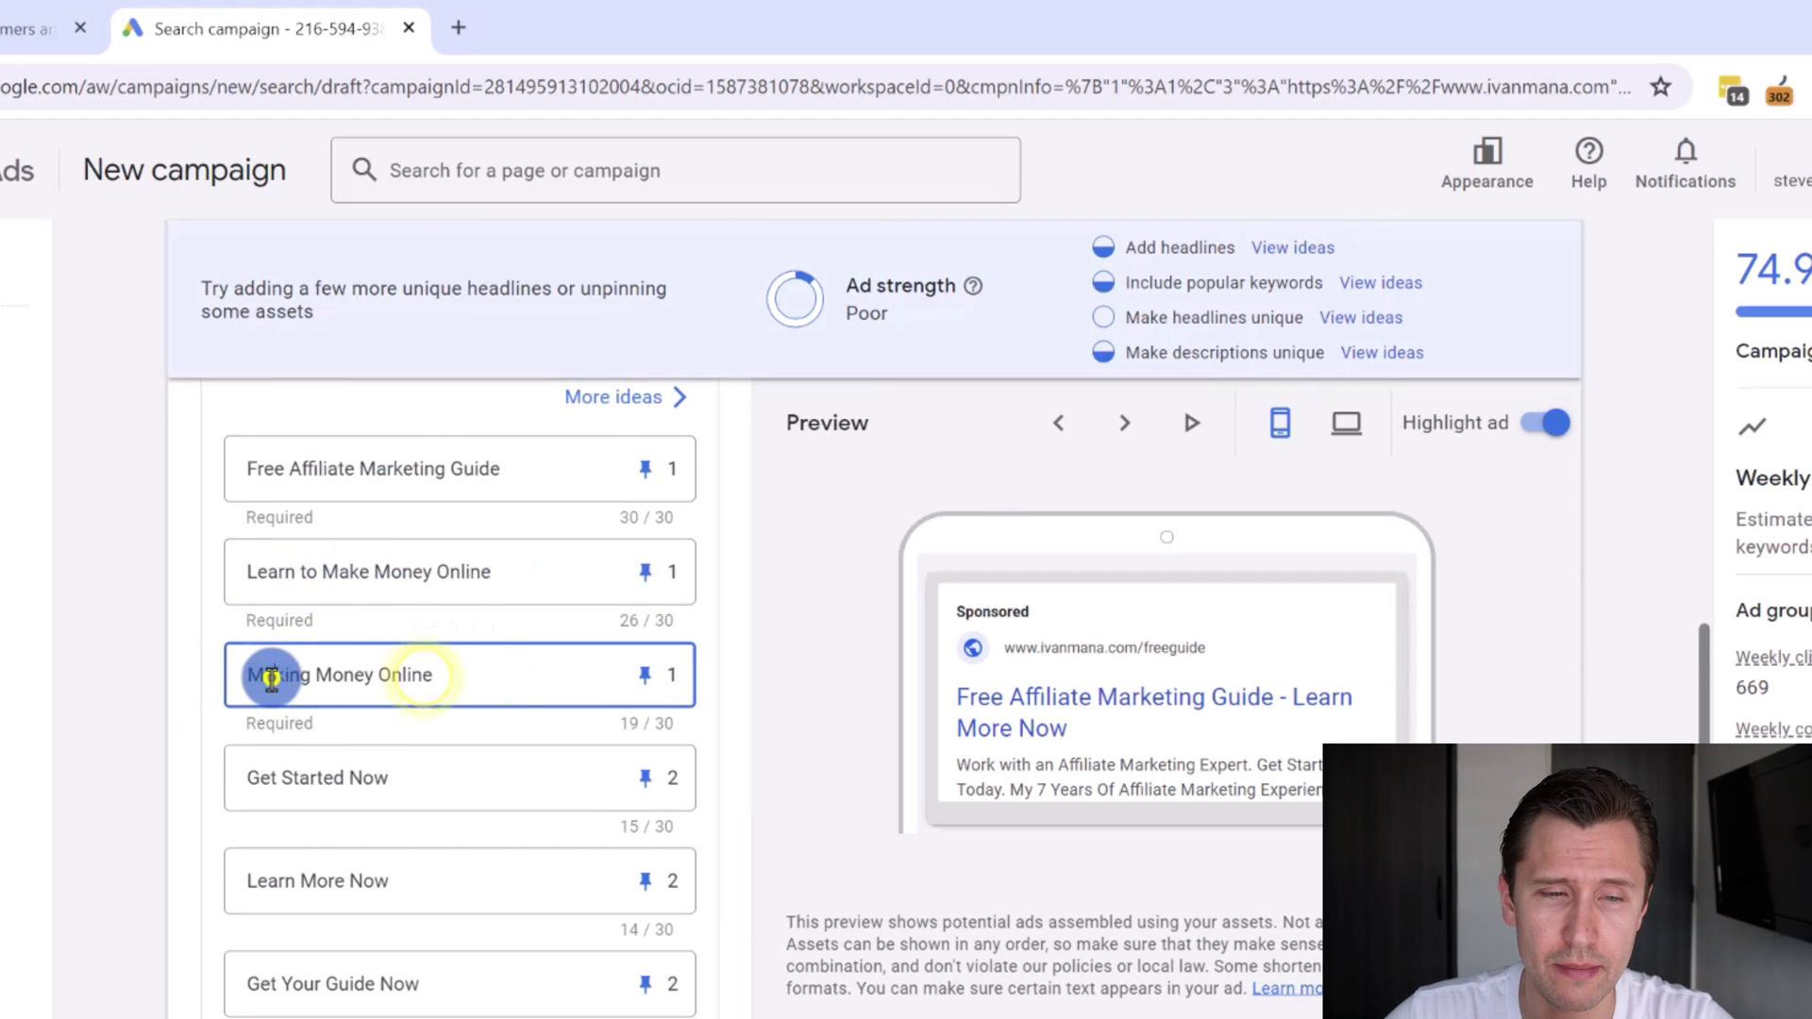
{"action": "type", "text": "Earn"}
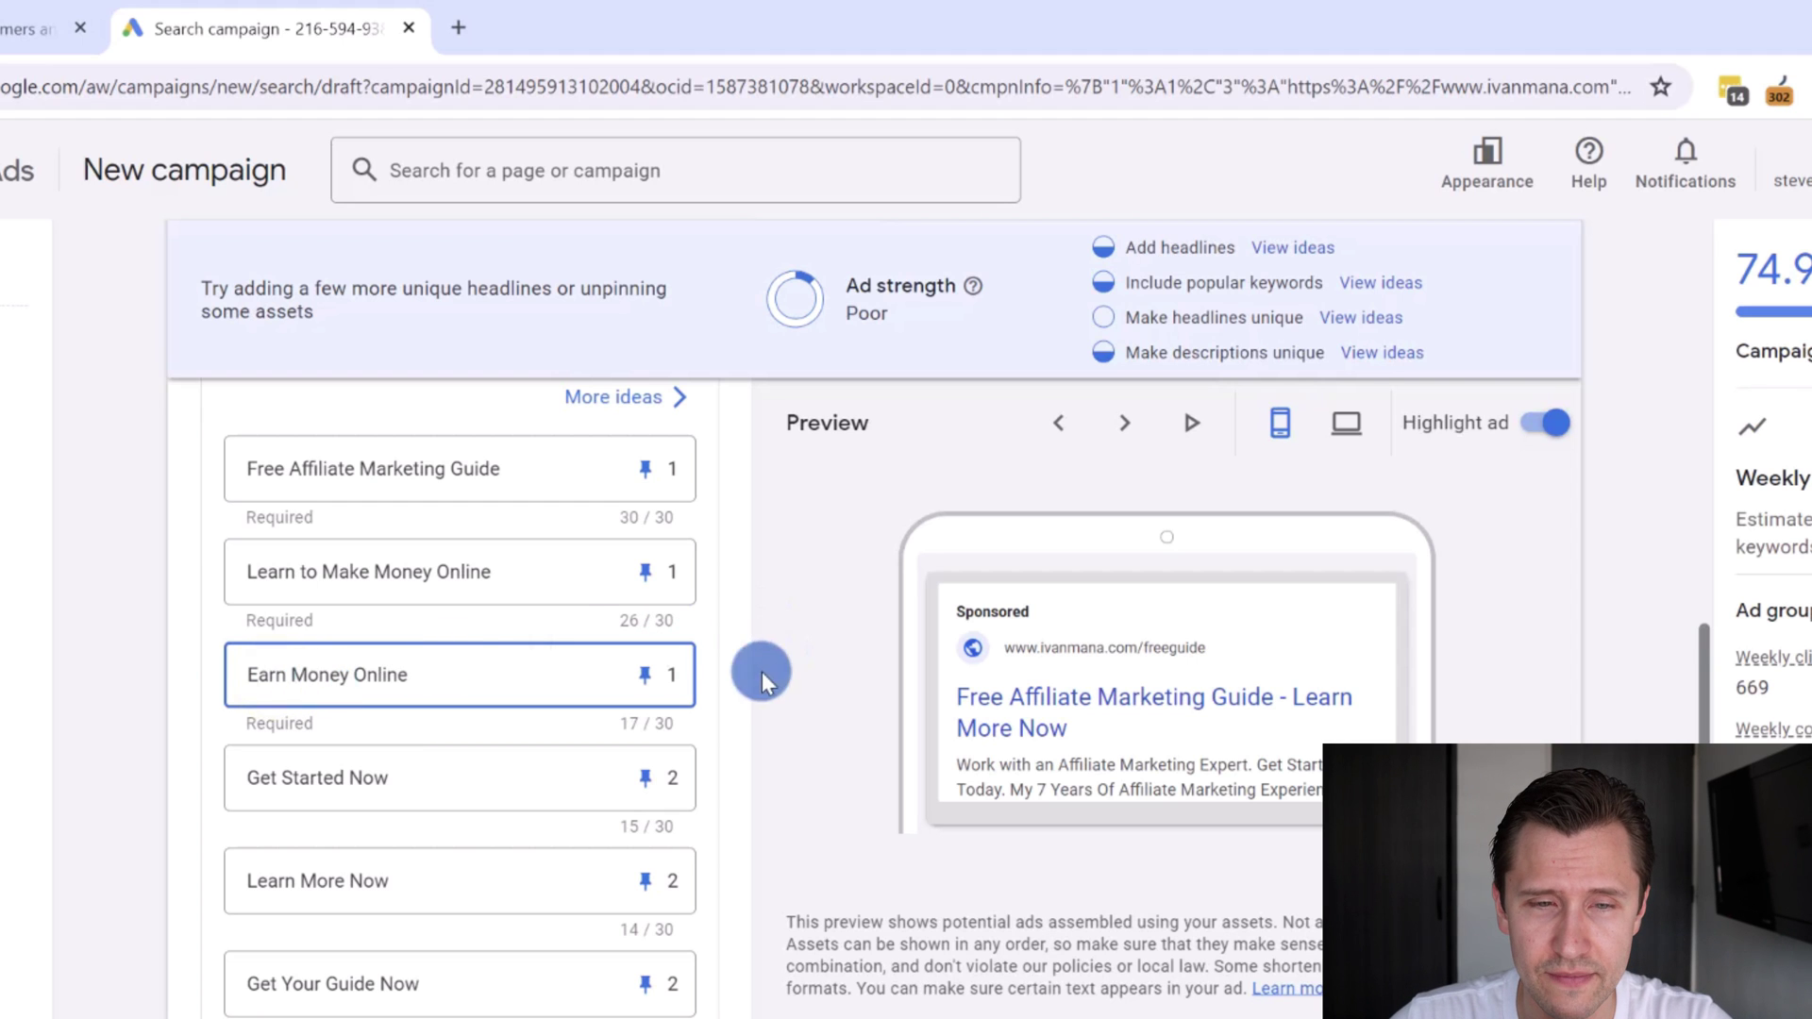
{"action": "left_click", "coordinate": [803, 605]}
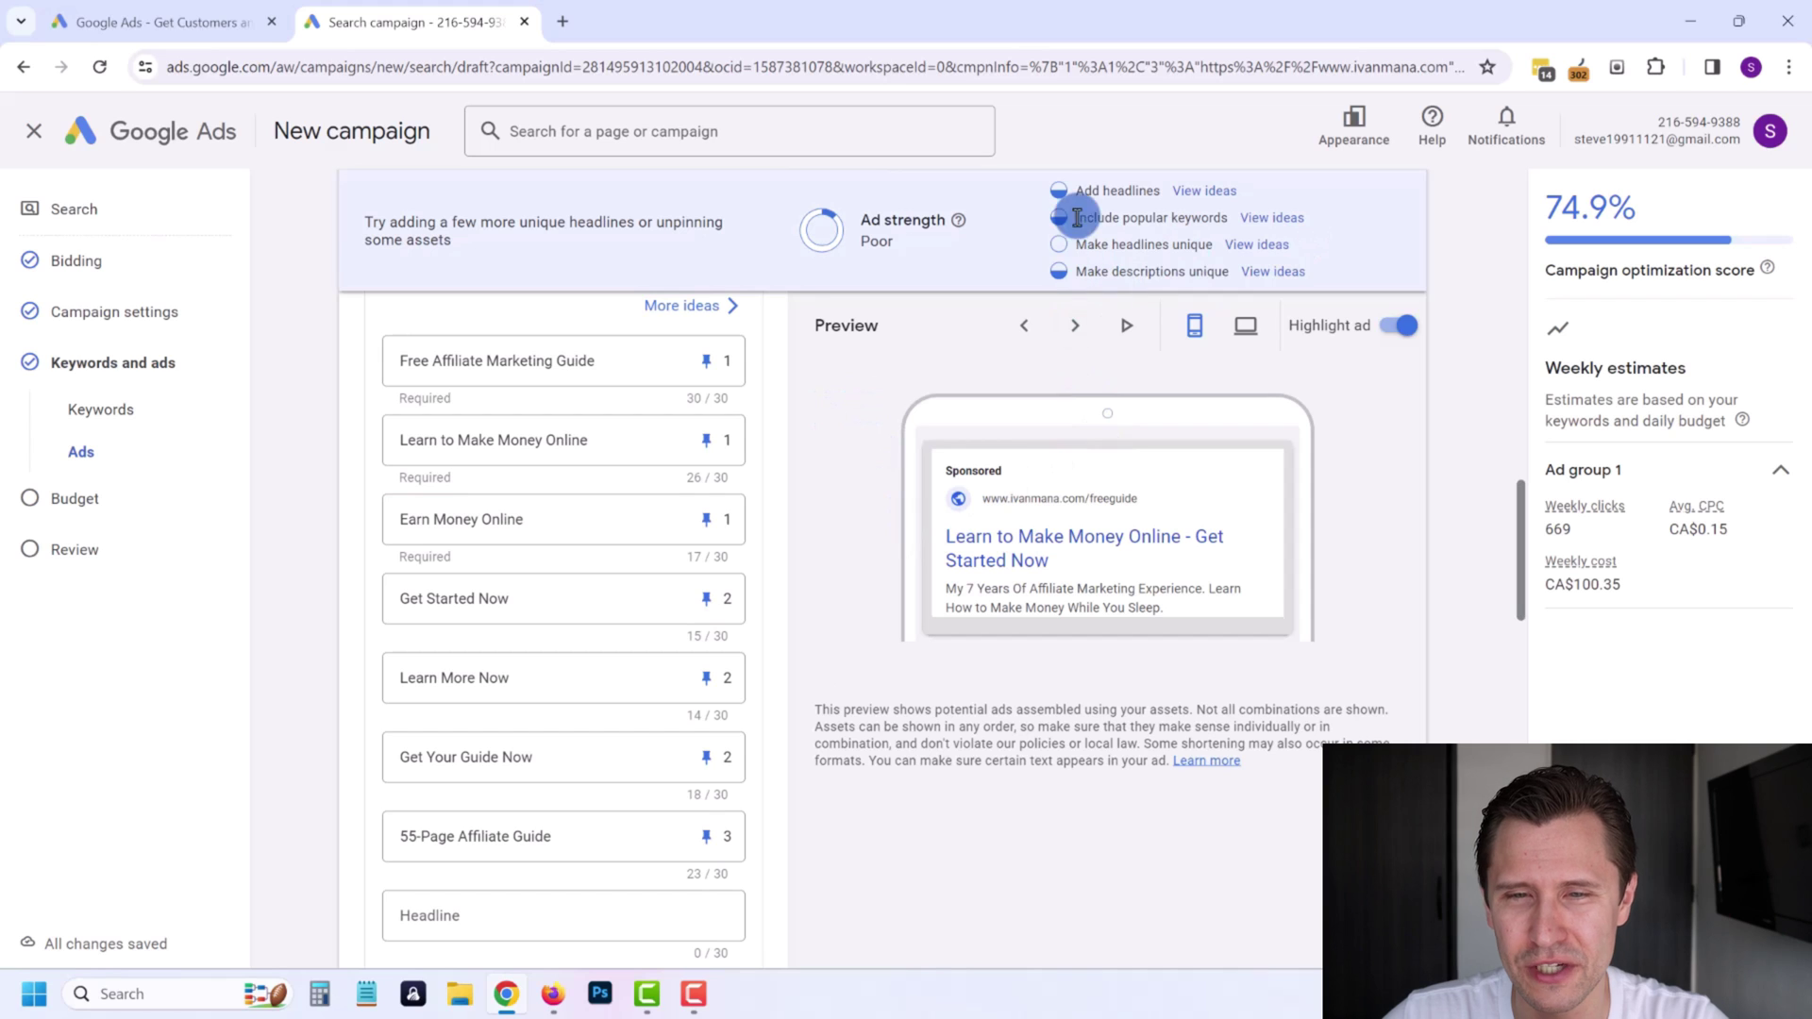
Browse and close the headline suggestions, then continue to the Budget step.
{"action": "left_click", "coordinate": [1255, 244]}
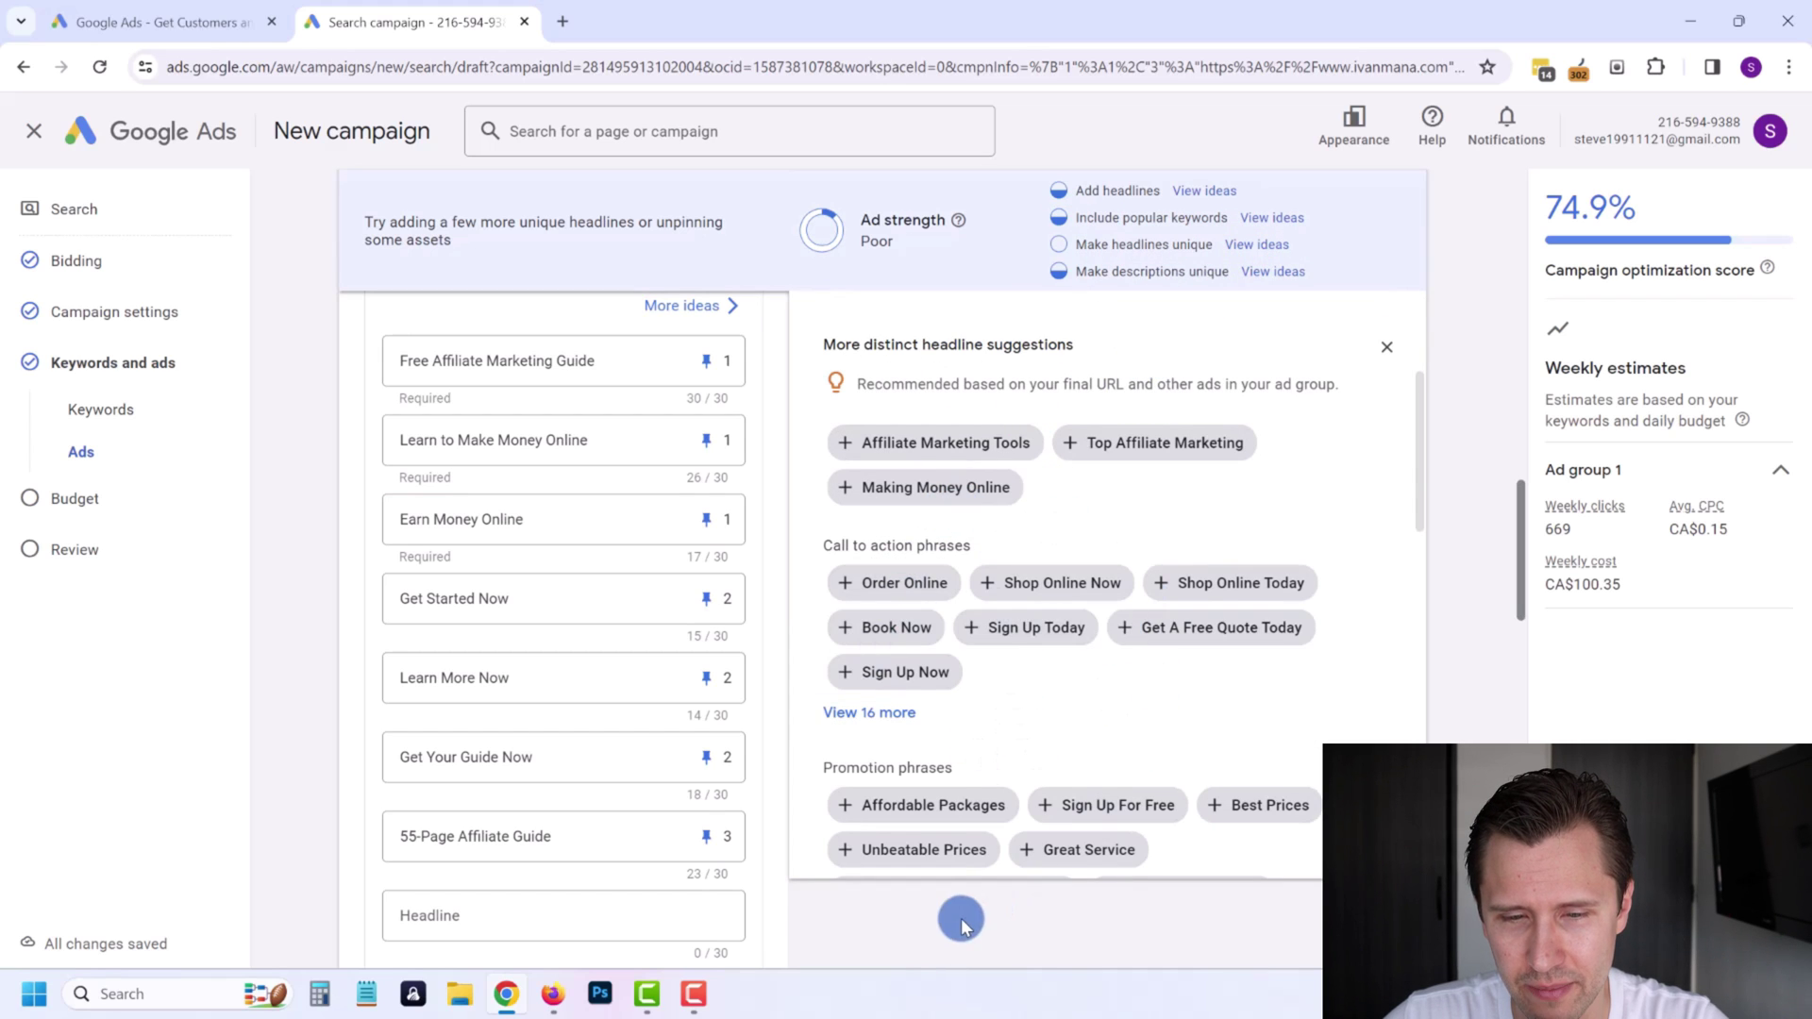
{"action": "scroll", "coordinate": [769, 681], "scroll_direction": "down", "scroll_amount": 2}
{"action": "scroll", "coordinate": [830, 781], "scroll_direction": "down", "scroll_amount": 3}
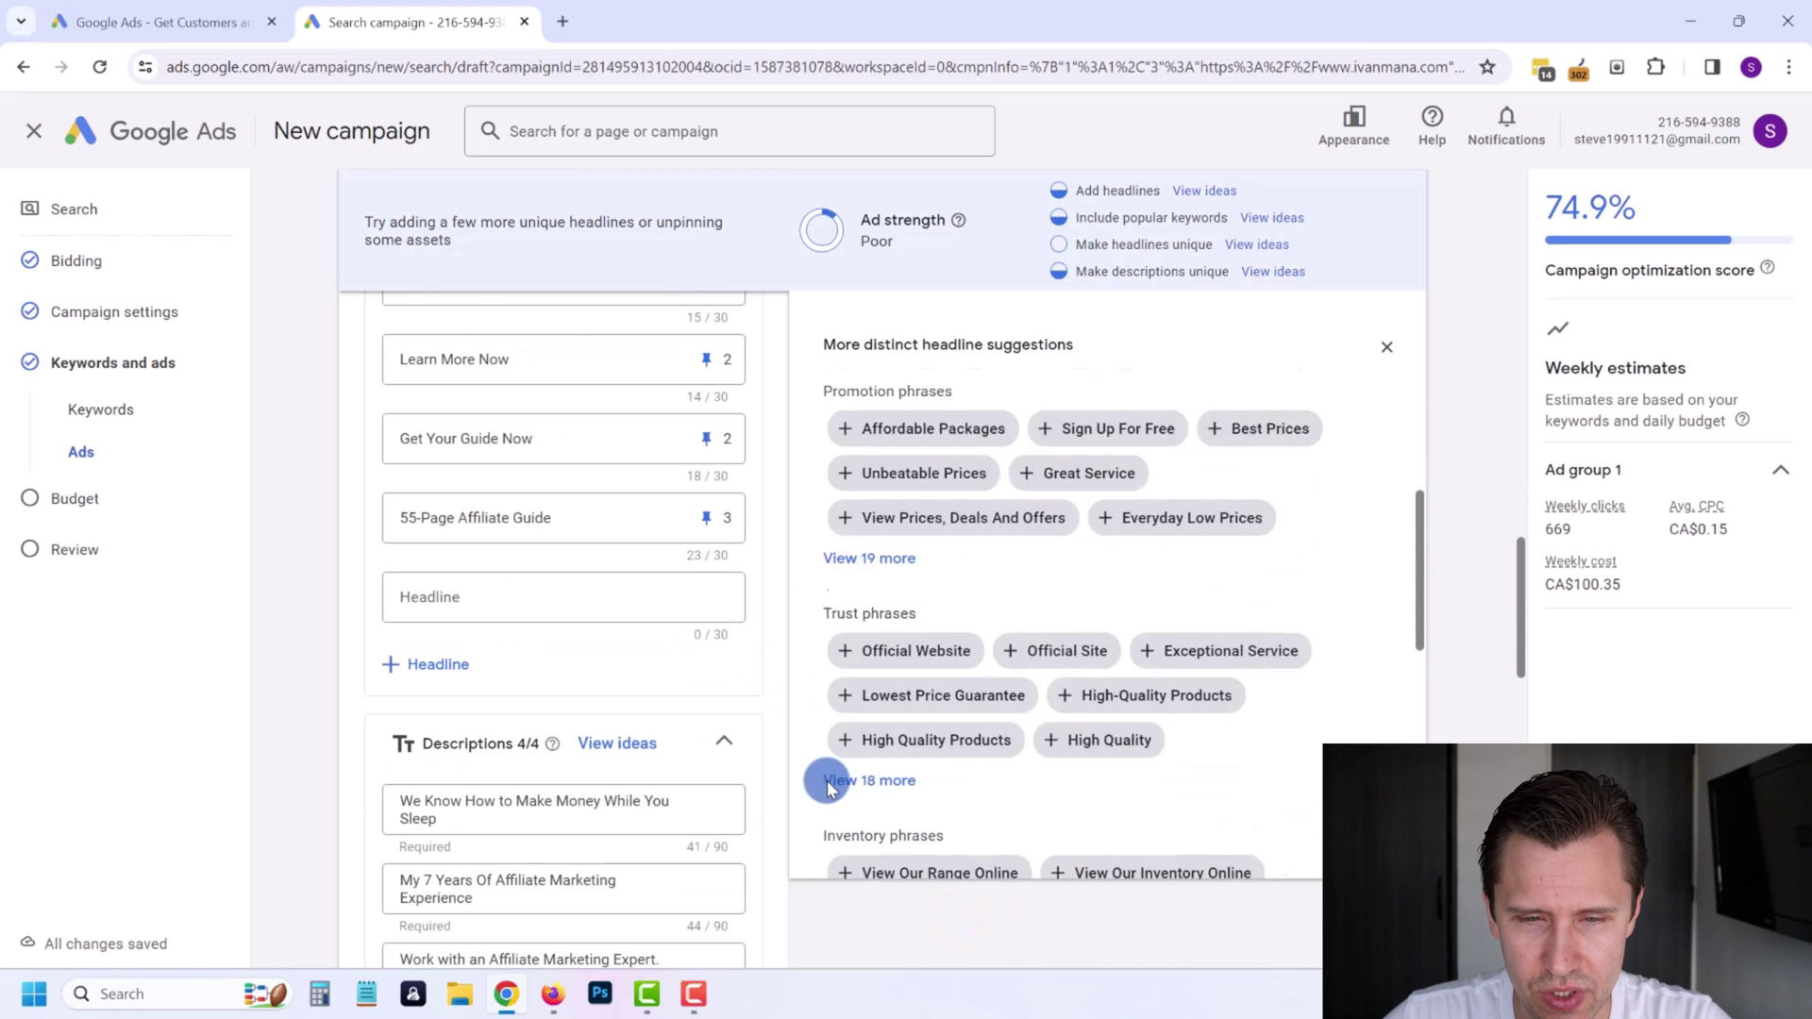
{"action": "scroll", "coordinate": [862, 818], "scroll_direction": "down", "scroll_amount": 3}
{"action": "scroll", "coordinate": [861, 818], "scroll_direction": "down", "scroll_amount": 4}
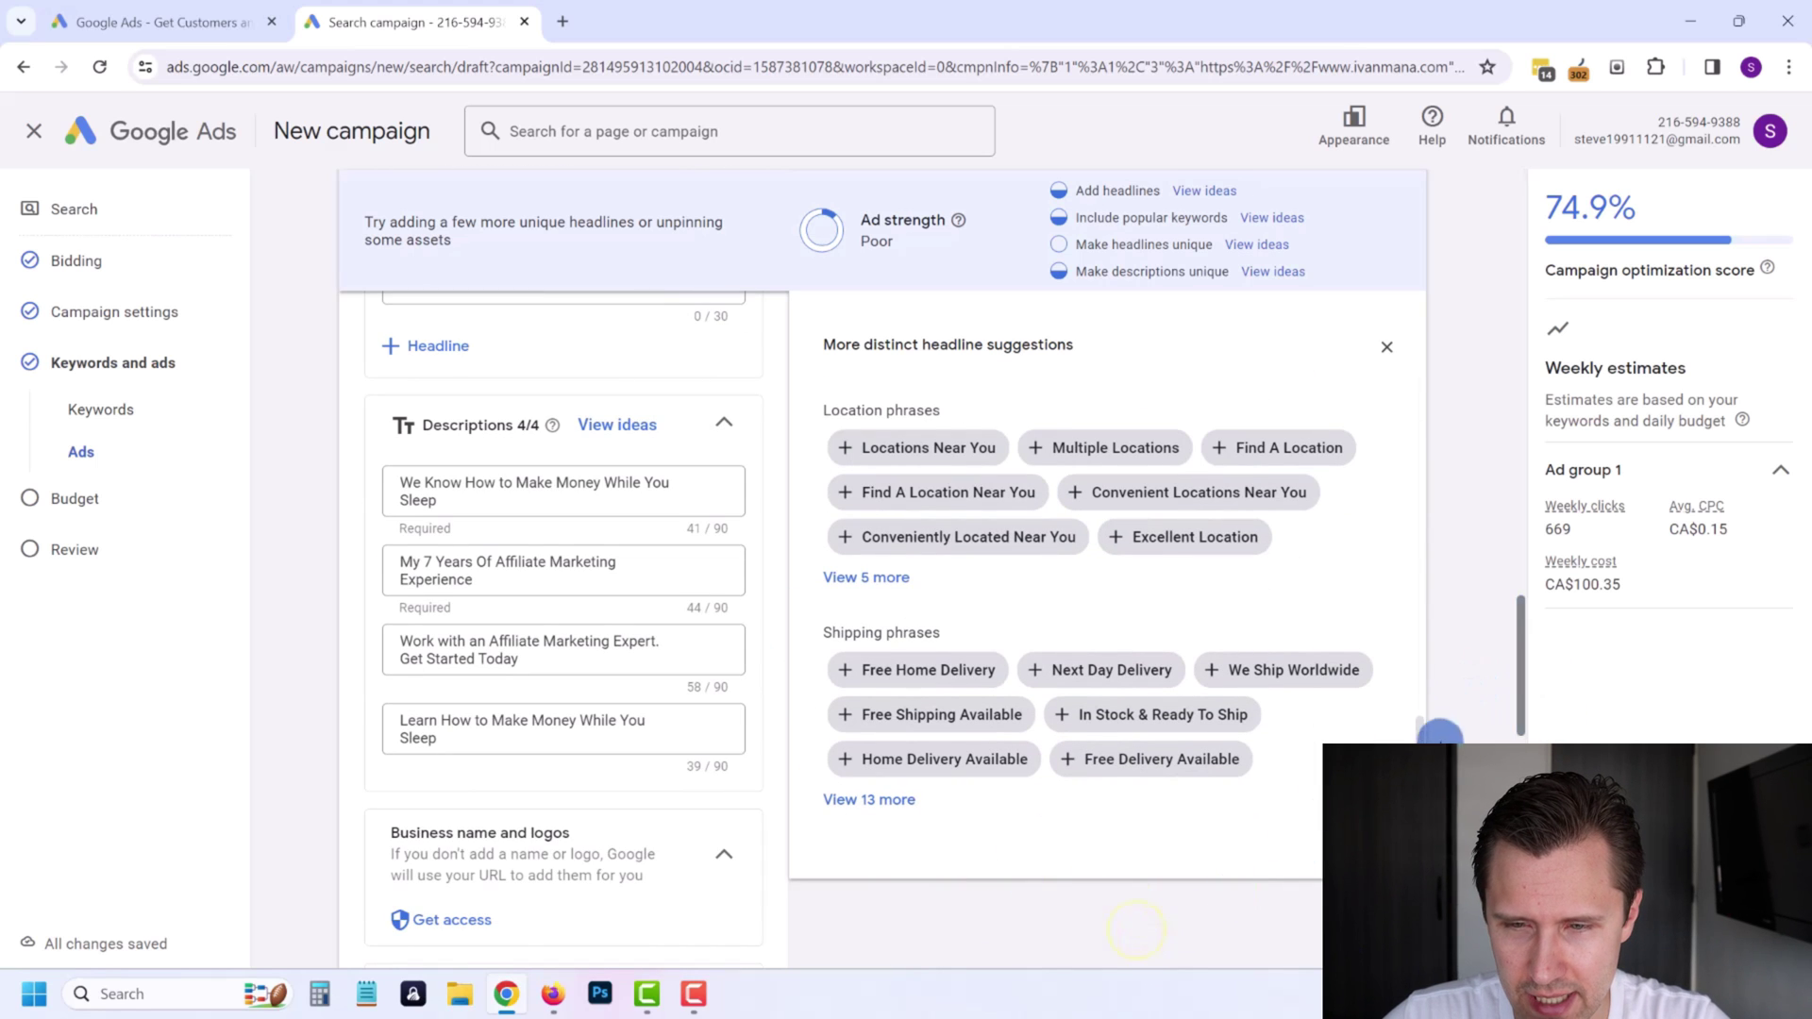
{"action": "left_click", "coordinate": [1386, 345]}
{"action": "scroll", "coordinate": [1152, 741], "scroll_direction": "down", "scroll_amount": 5}
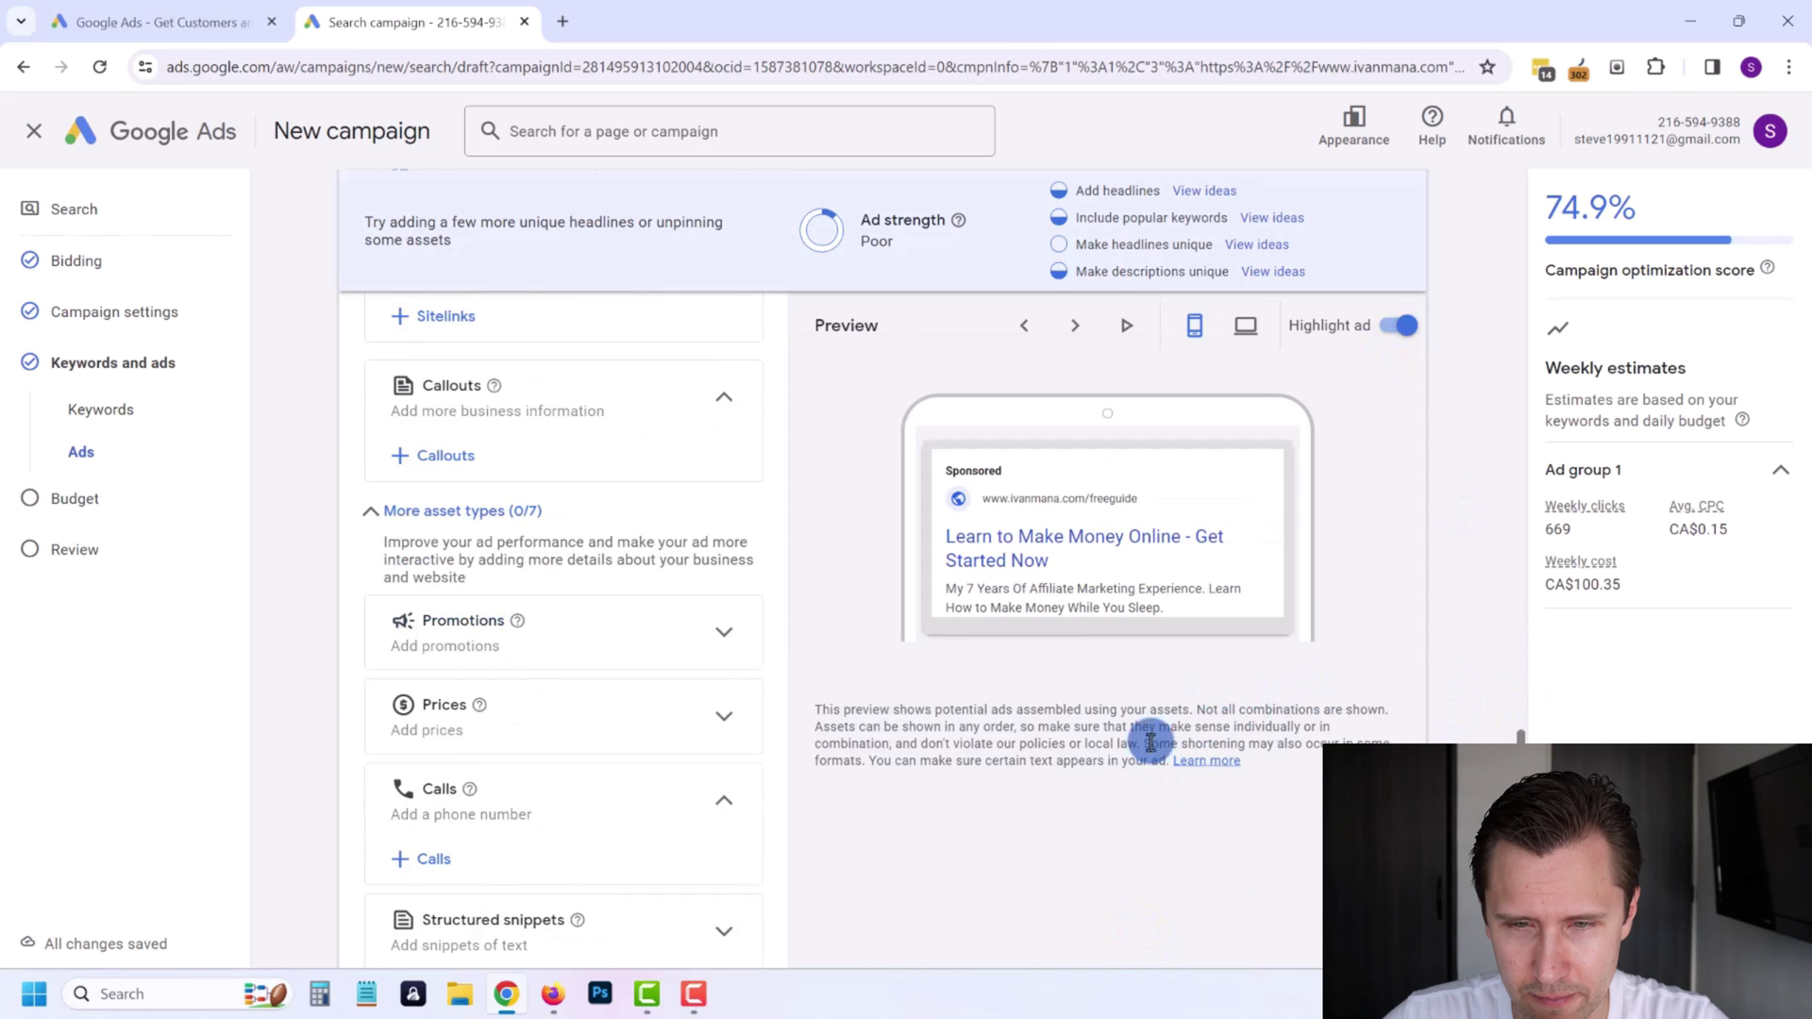
{"action": "scroll", "coordinate": [1015, 743], "scroll_direction": "down", "scroll_amount": 2}
{"action": "scroll", "coordinate": [1016, 743], "scroll_direction": "down", "scroll_amount": 2}
{"action": "left_click", "coordinate": [1390, 899]}
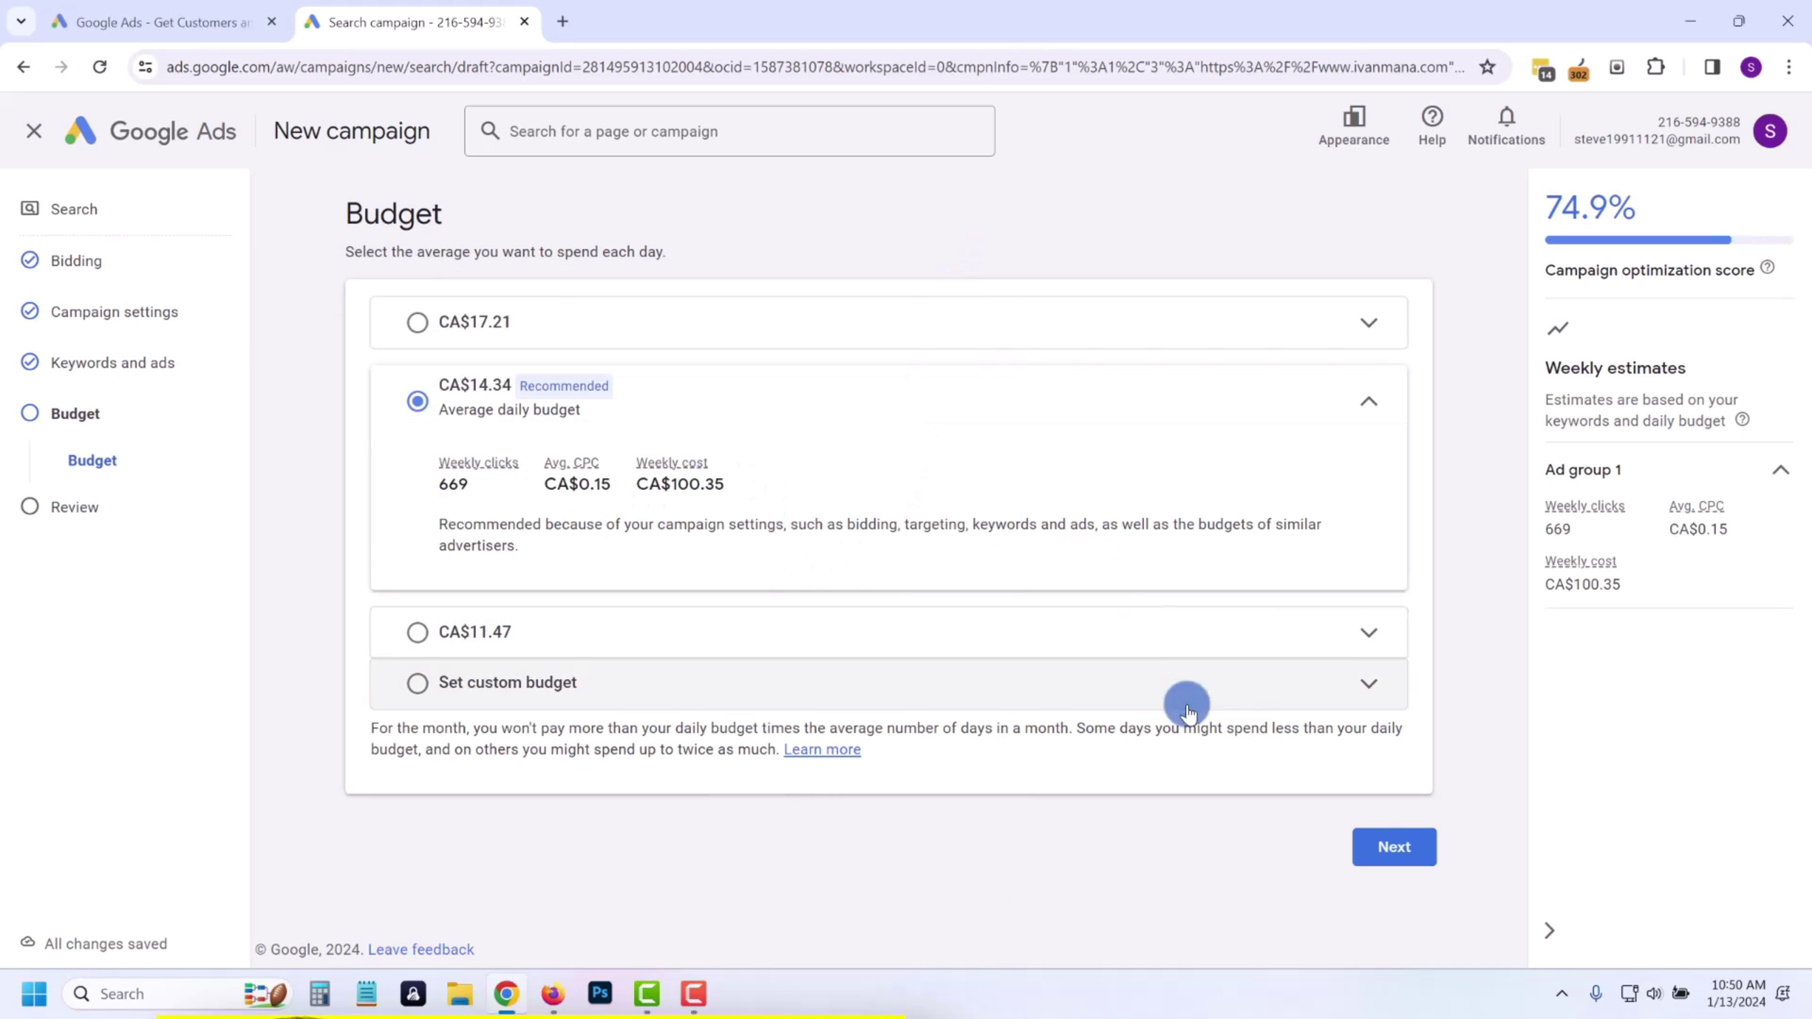
Enter a custom daily budget of CA$20.00 in place of 14.34 and continue to review.
{"action": "left_click", "coordinate": [463, 696]}
{"action": "left_click_drag", "start_coordinate": [526, 581], "coordinate": [432, 581]}
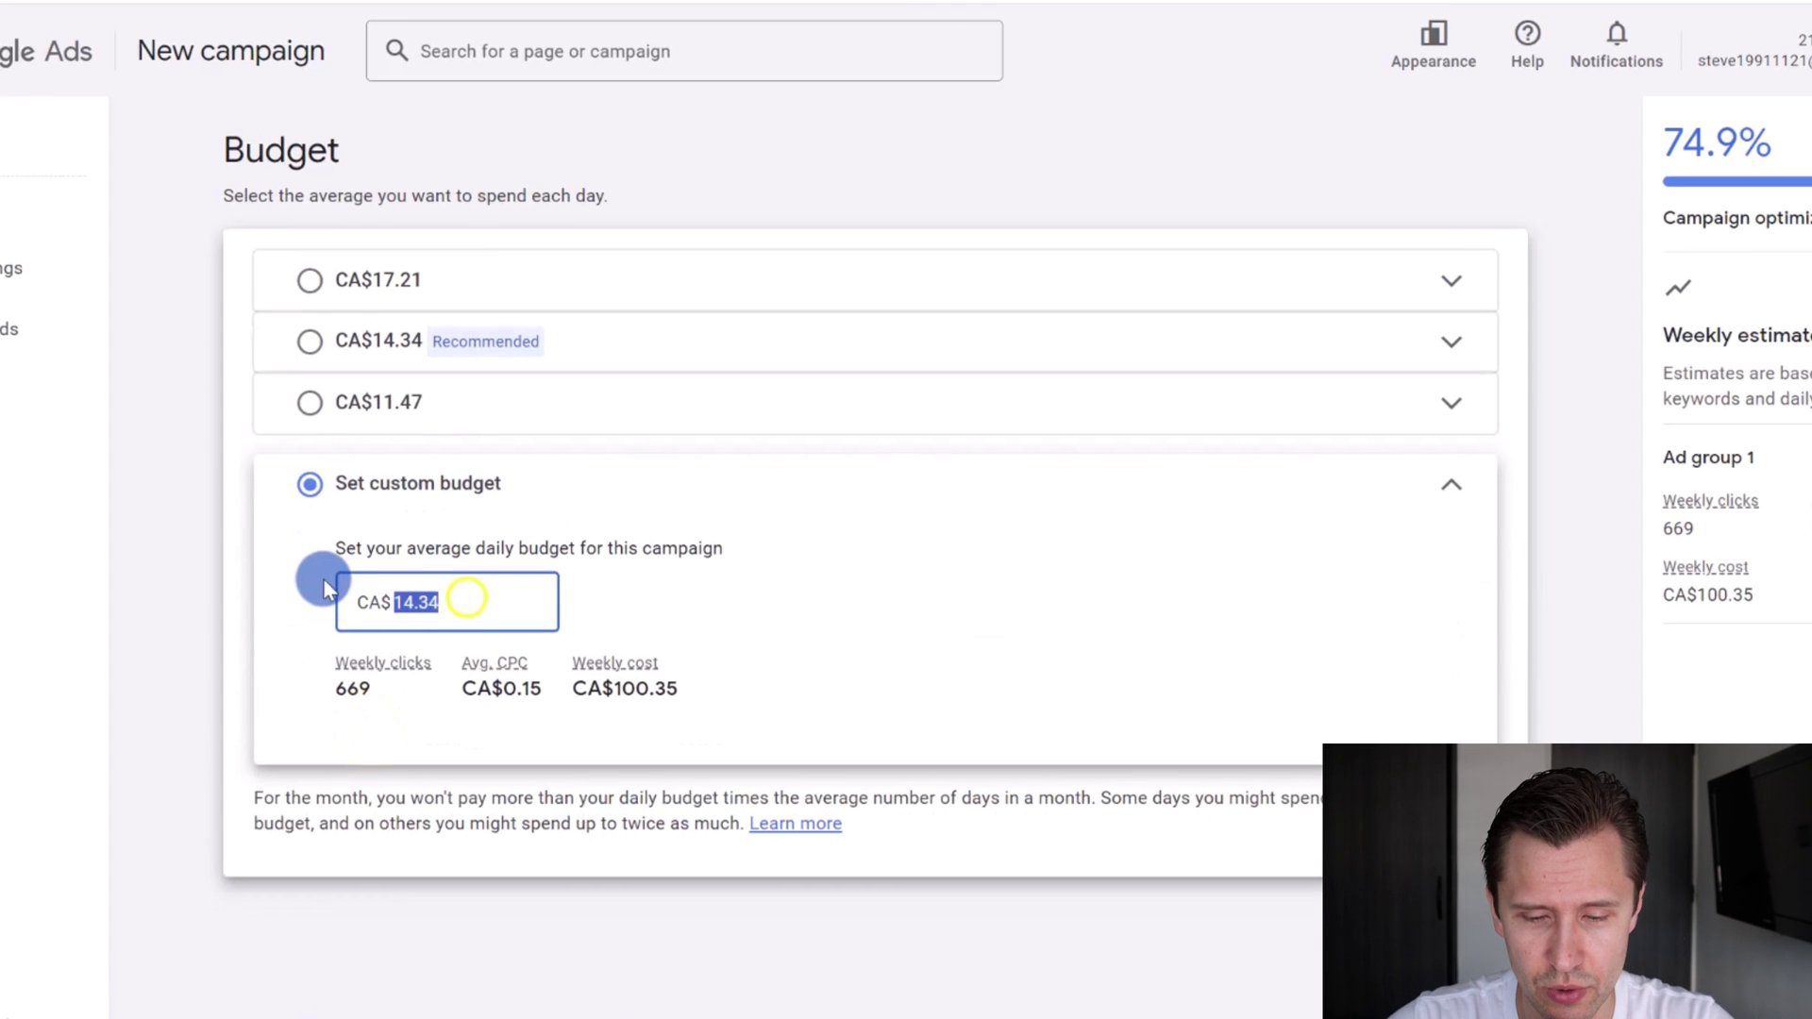
{"action": "type", "text": "20.00"}
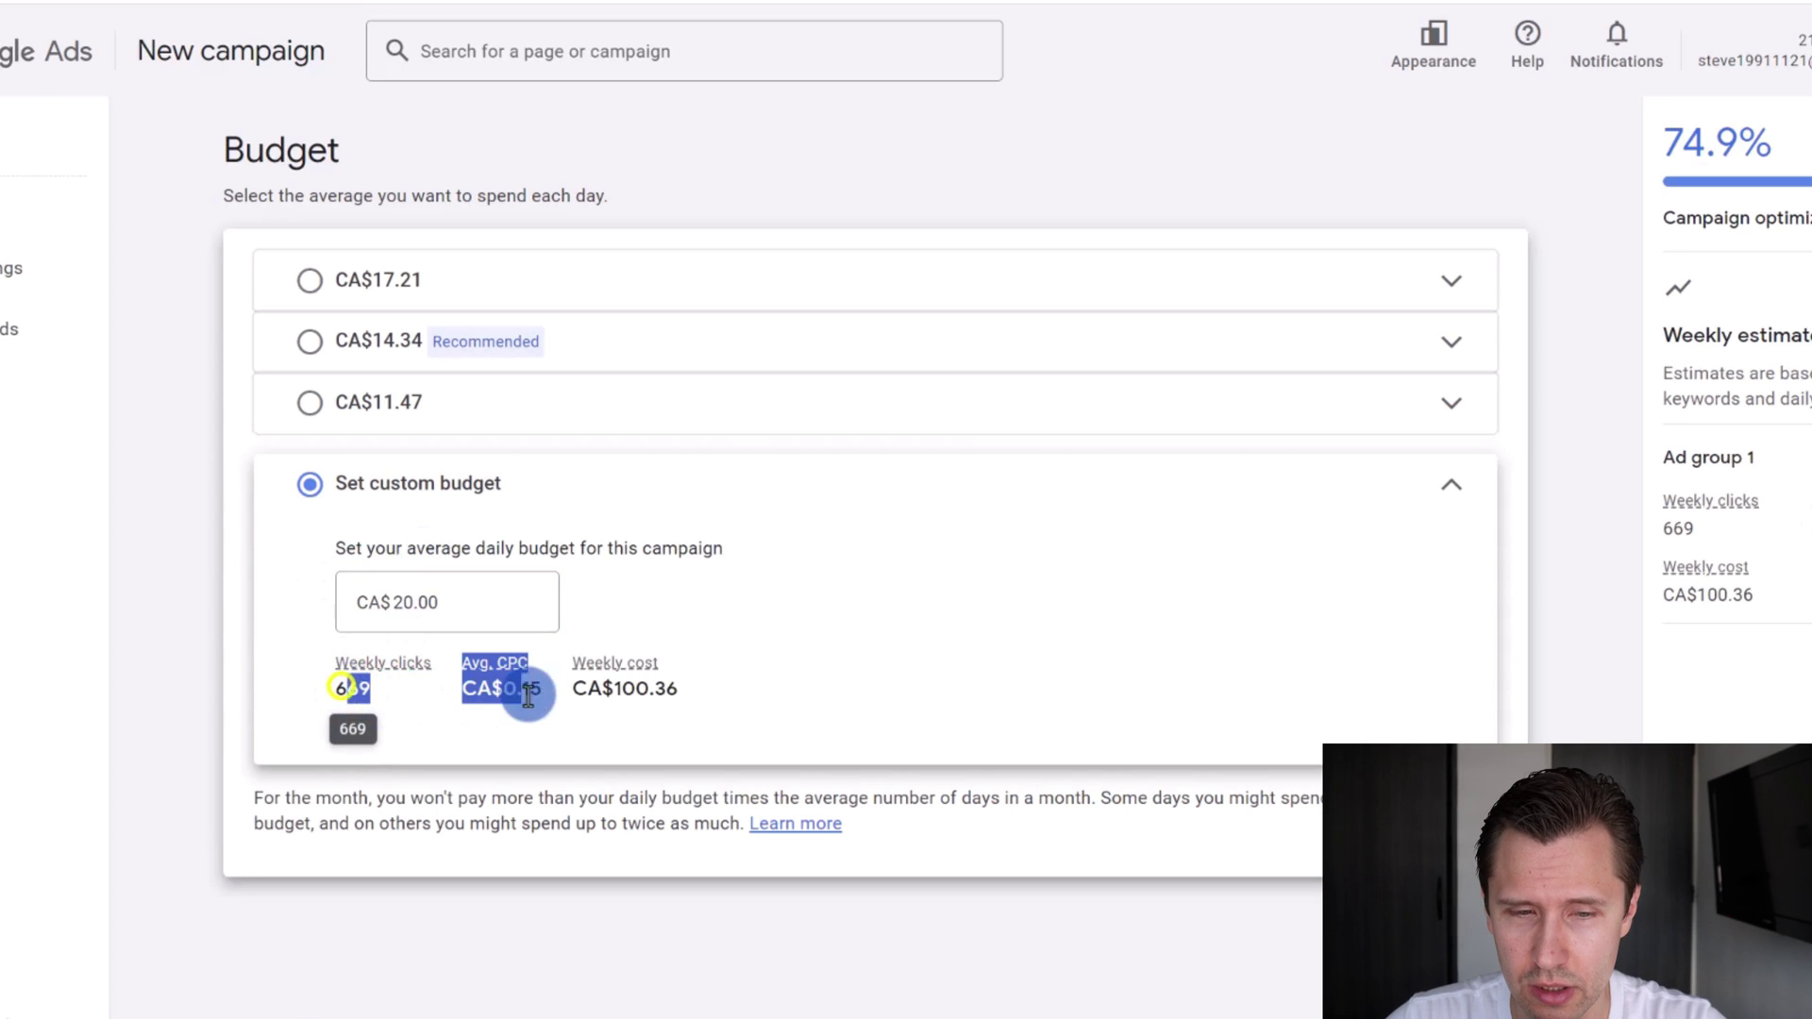
{"action": "left_click_drag", "start_coordinate": [342, 688], "coordinate": [661, 692]}
{"action": "left_click", "coordinate": [660, 693]}
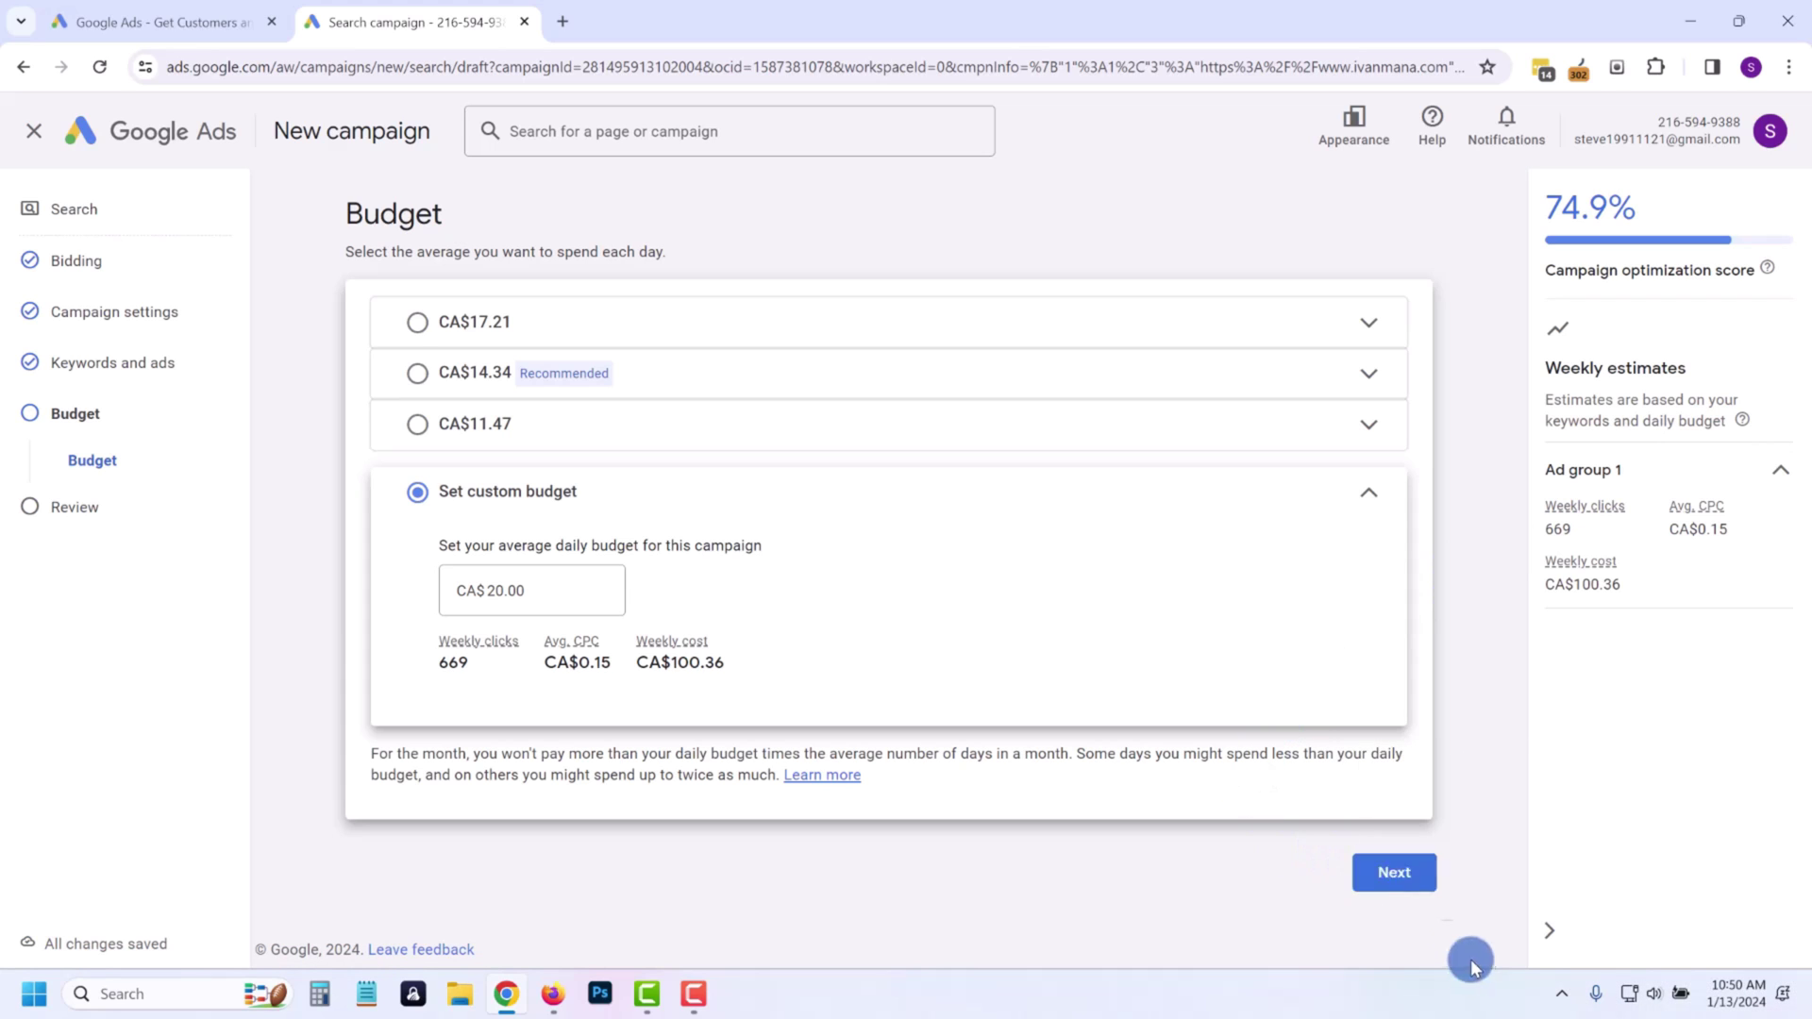
{"action": "left_click", "coordinate": [1387, 899]}
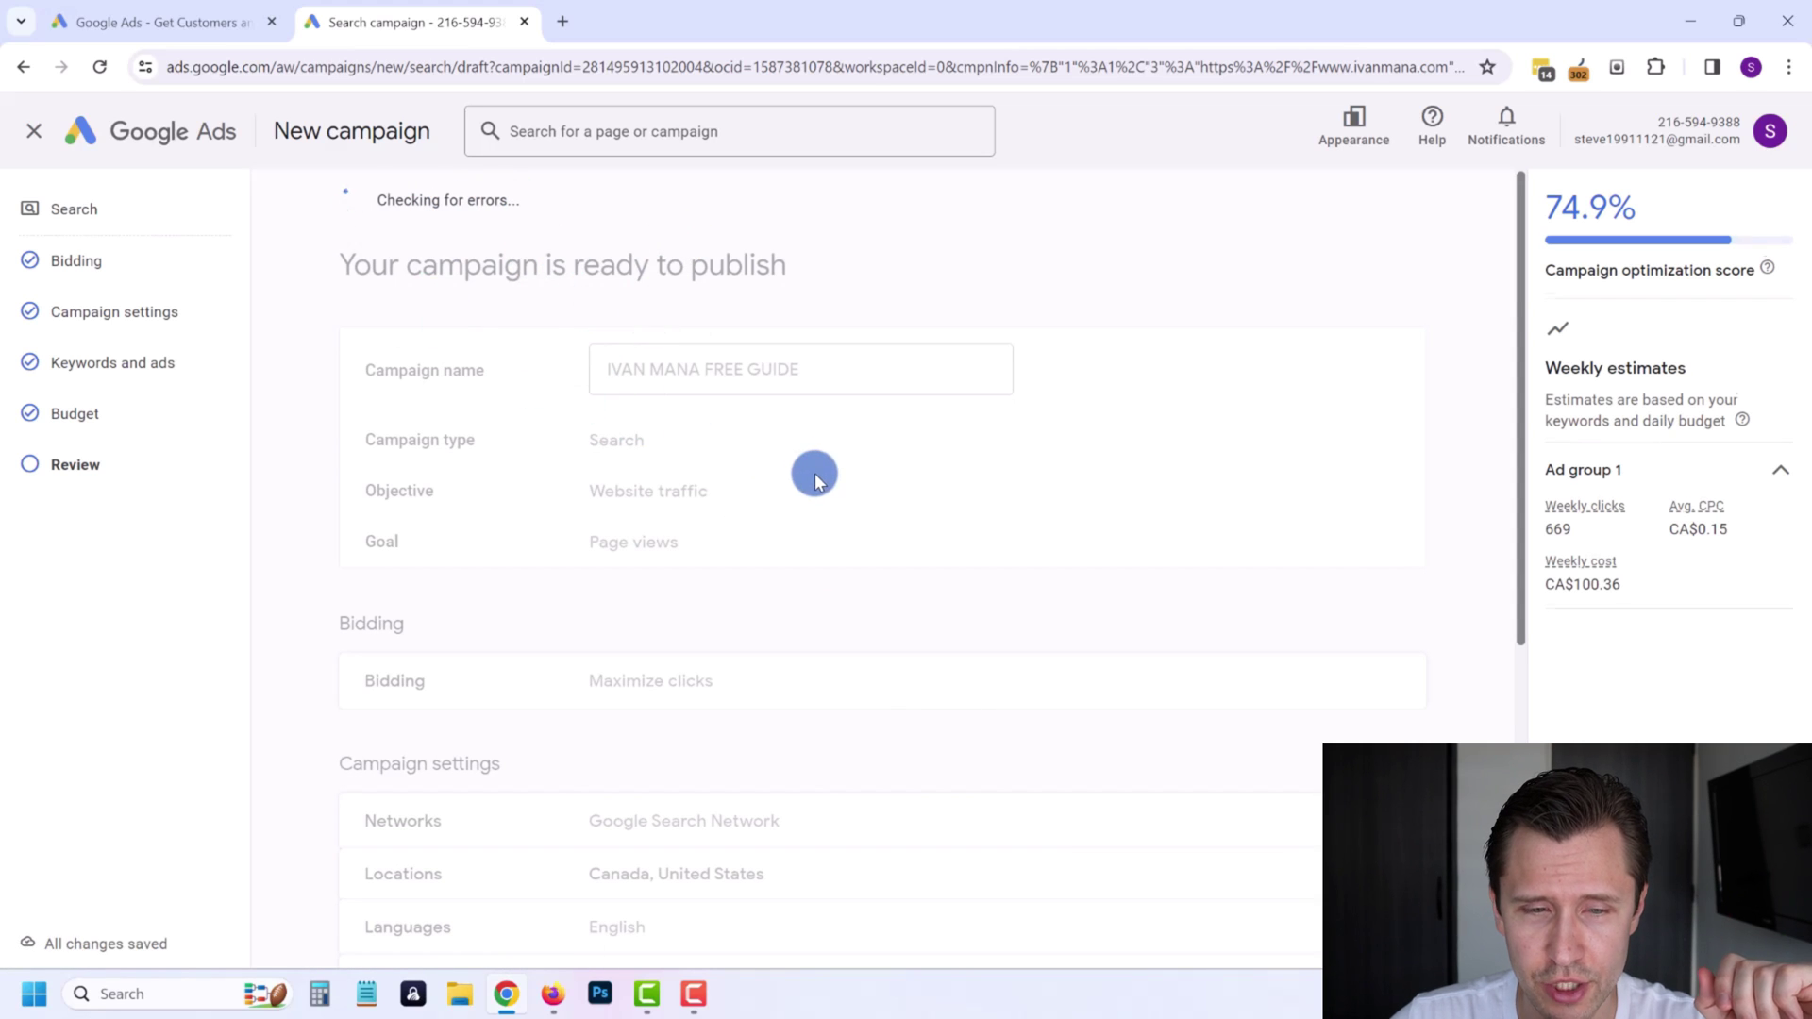
{"action": "scroll", "coordinate": [862, 497], "scroll_direction": "down", "scroll_amount": 1}
{"action": "scroll", "coordinate": [770, 518], "scroll_direction": "down", "scroll_amount": 2}
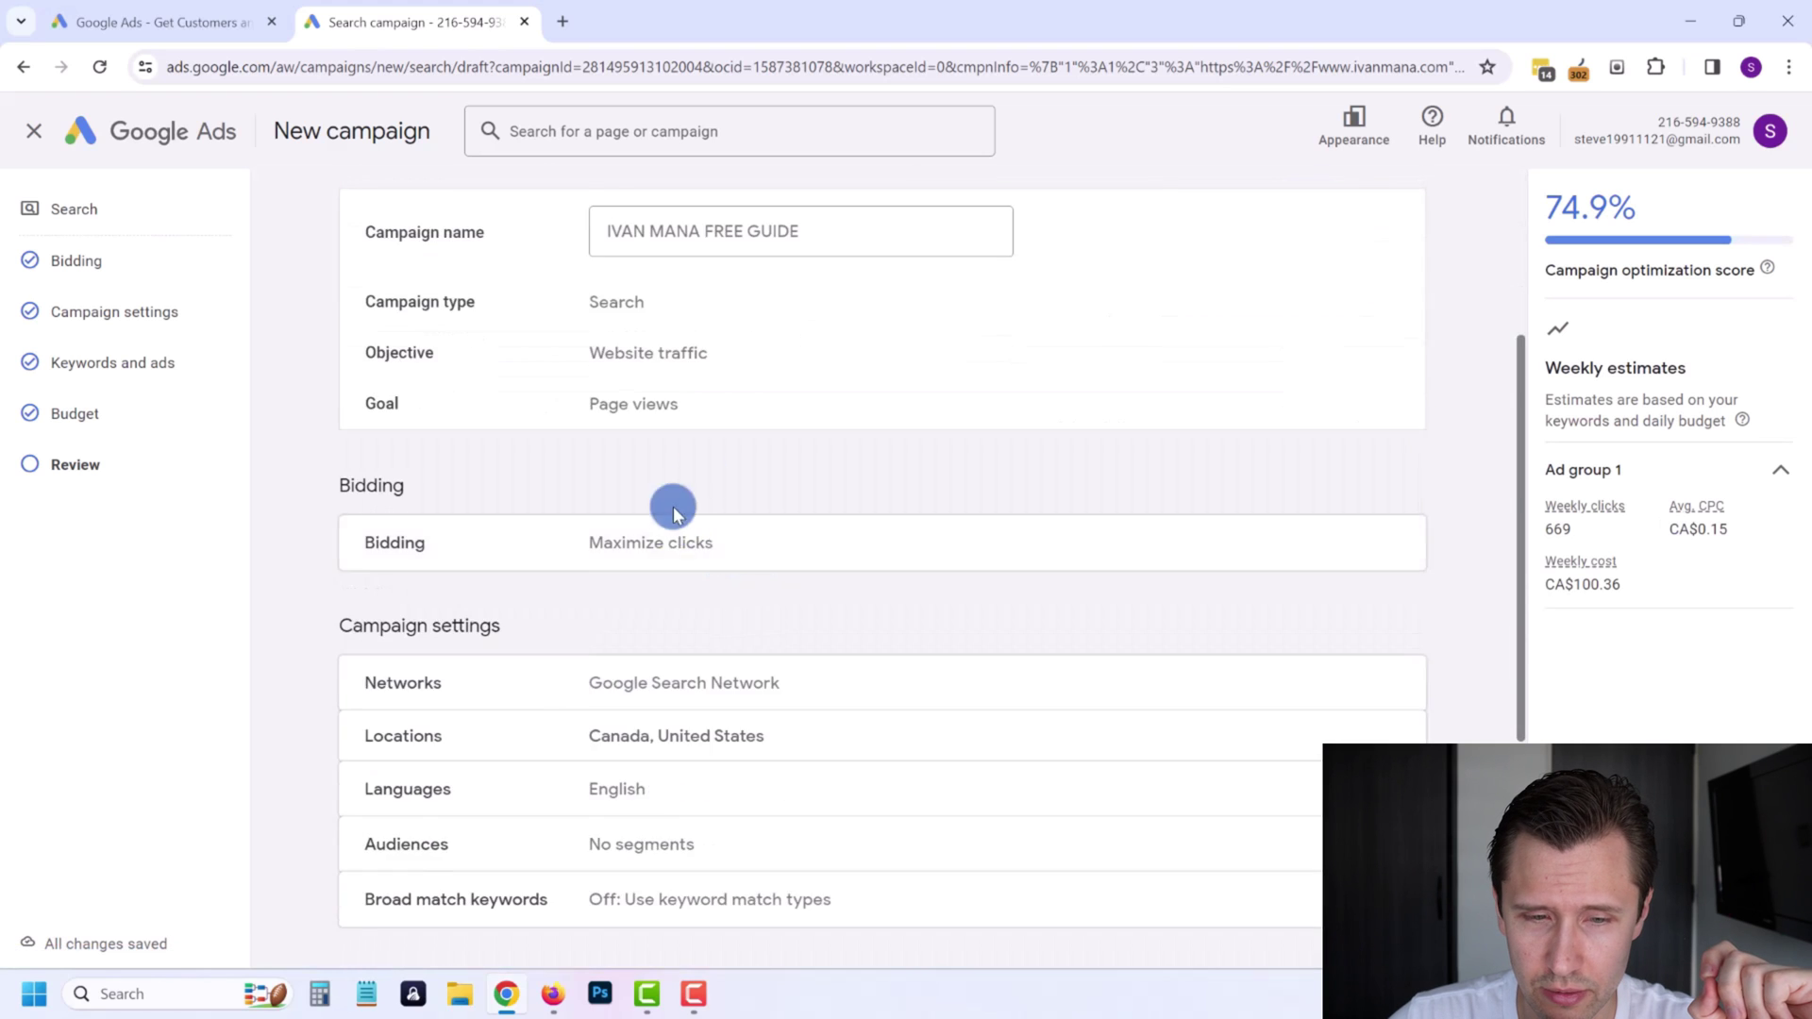
{"action": "scroll", "coordinate": [673, 506], "scroll_direction": "down", "scroll_amount": 2}
{"action": "scroll", "coordinate": [462, 571], "scroll_direction": "down", "scroll_amount": 1}
{"action": "scroll", "coordinate": [627, 724], "scroll_direction": "up", "scroll_amount": 2}
{"action": "scroll", "coordinate": [907, 794], "scroll_direction": "up", "scroll_amount": 5}
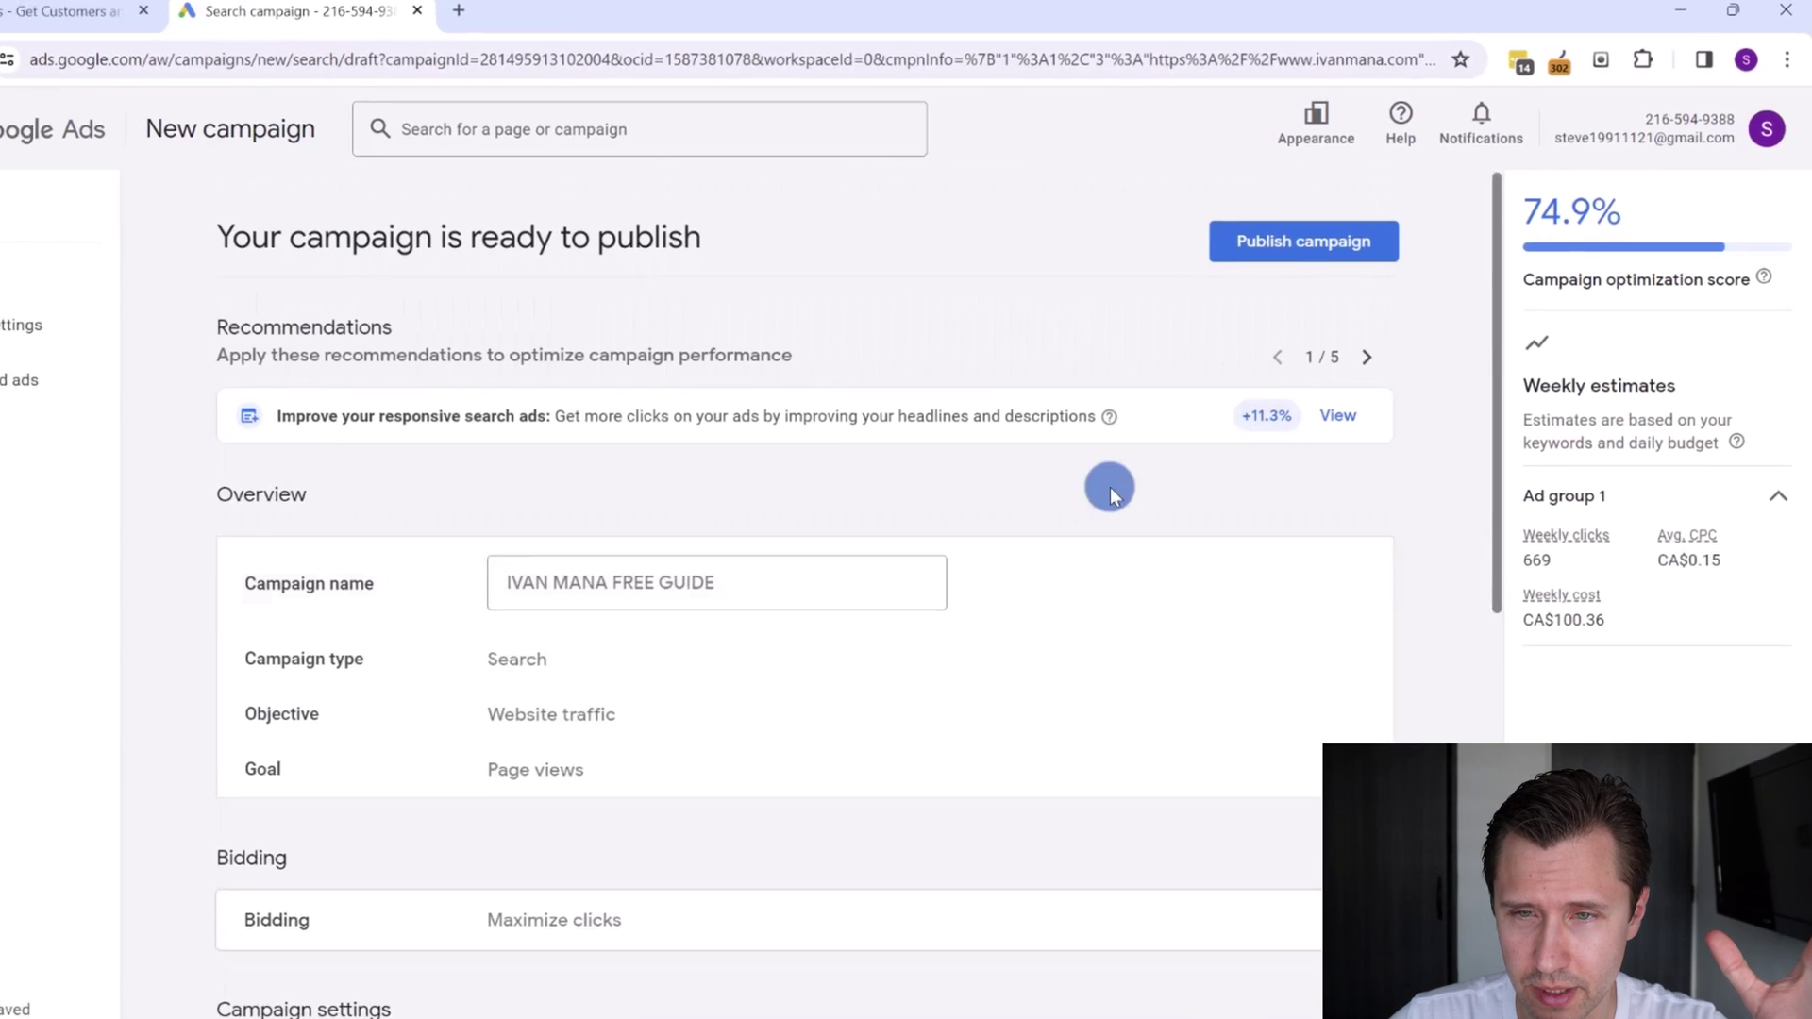
Publish the IVAN MANA FREE GUIDE campaign from the review page.
{"action": "left_click", "coordinate": [1219, 252]}
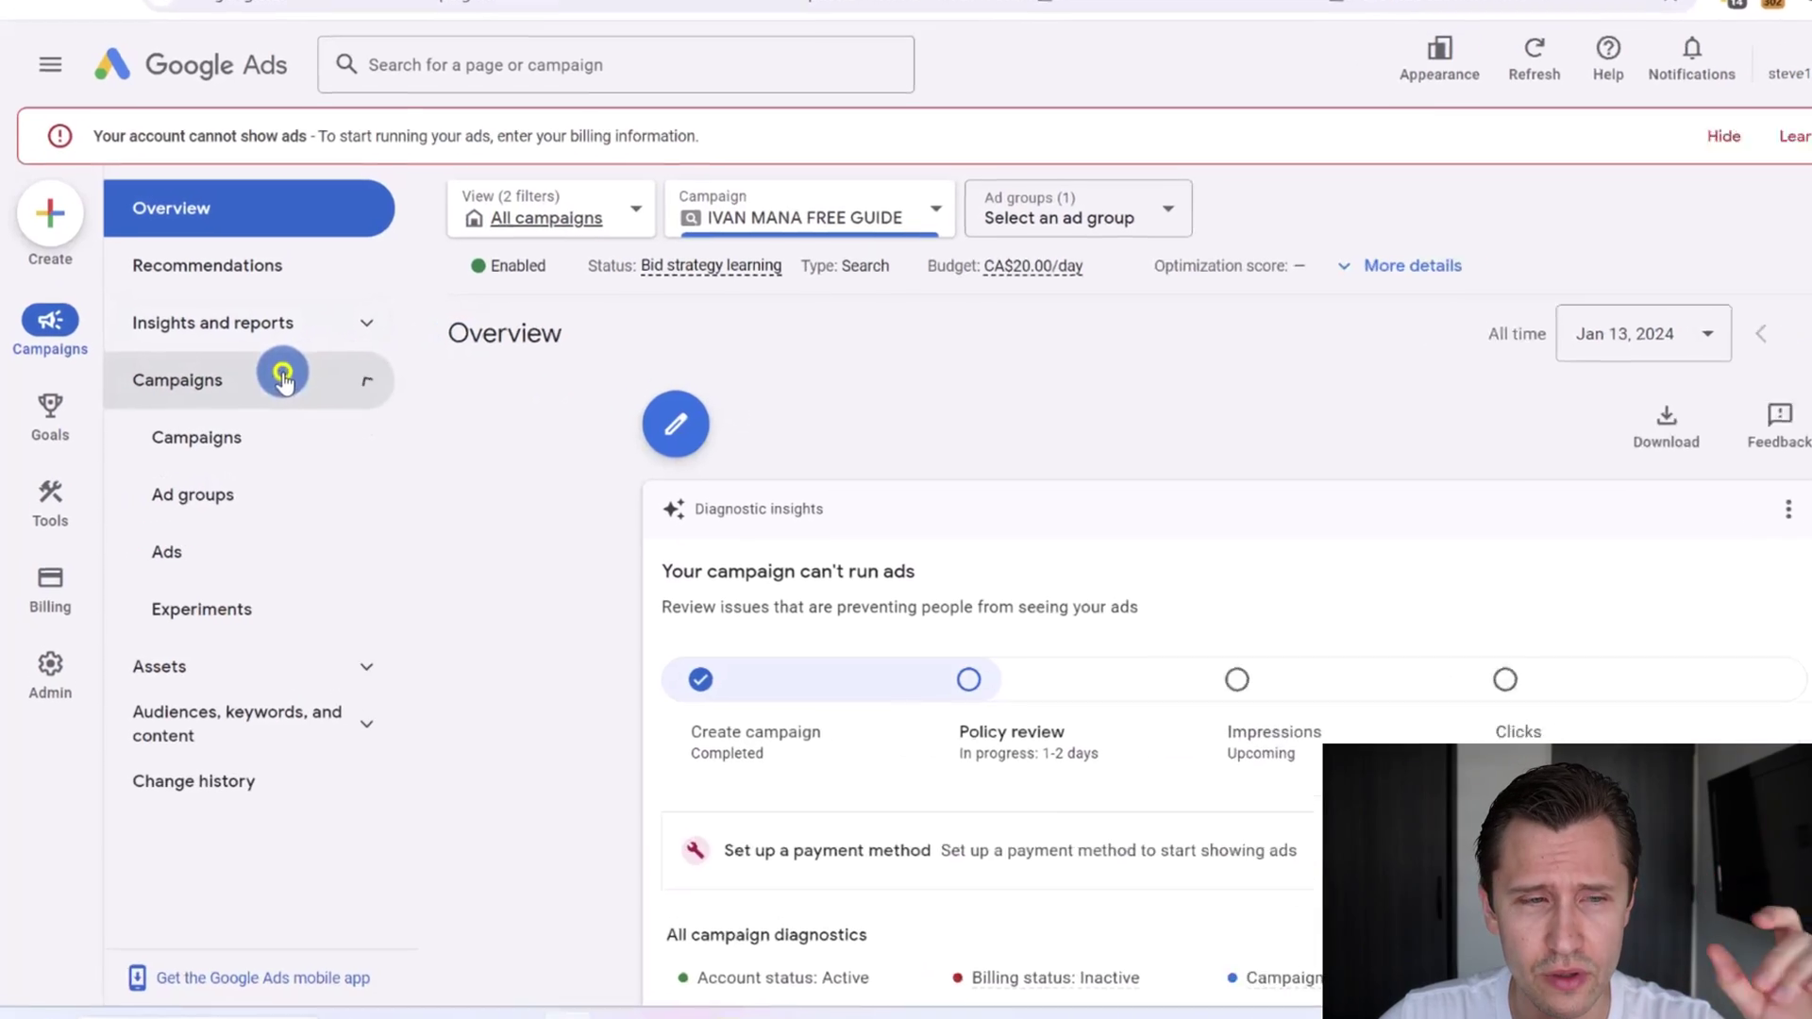
Go to the campaign's ad groups list and dismiss the paused ad groups notice.
{"action": "left_click", "coordinate": [262, 436]}
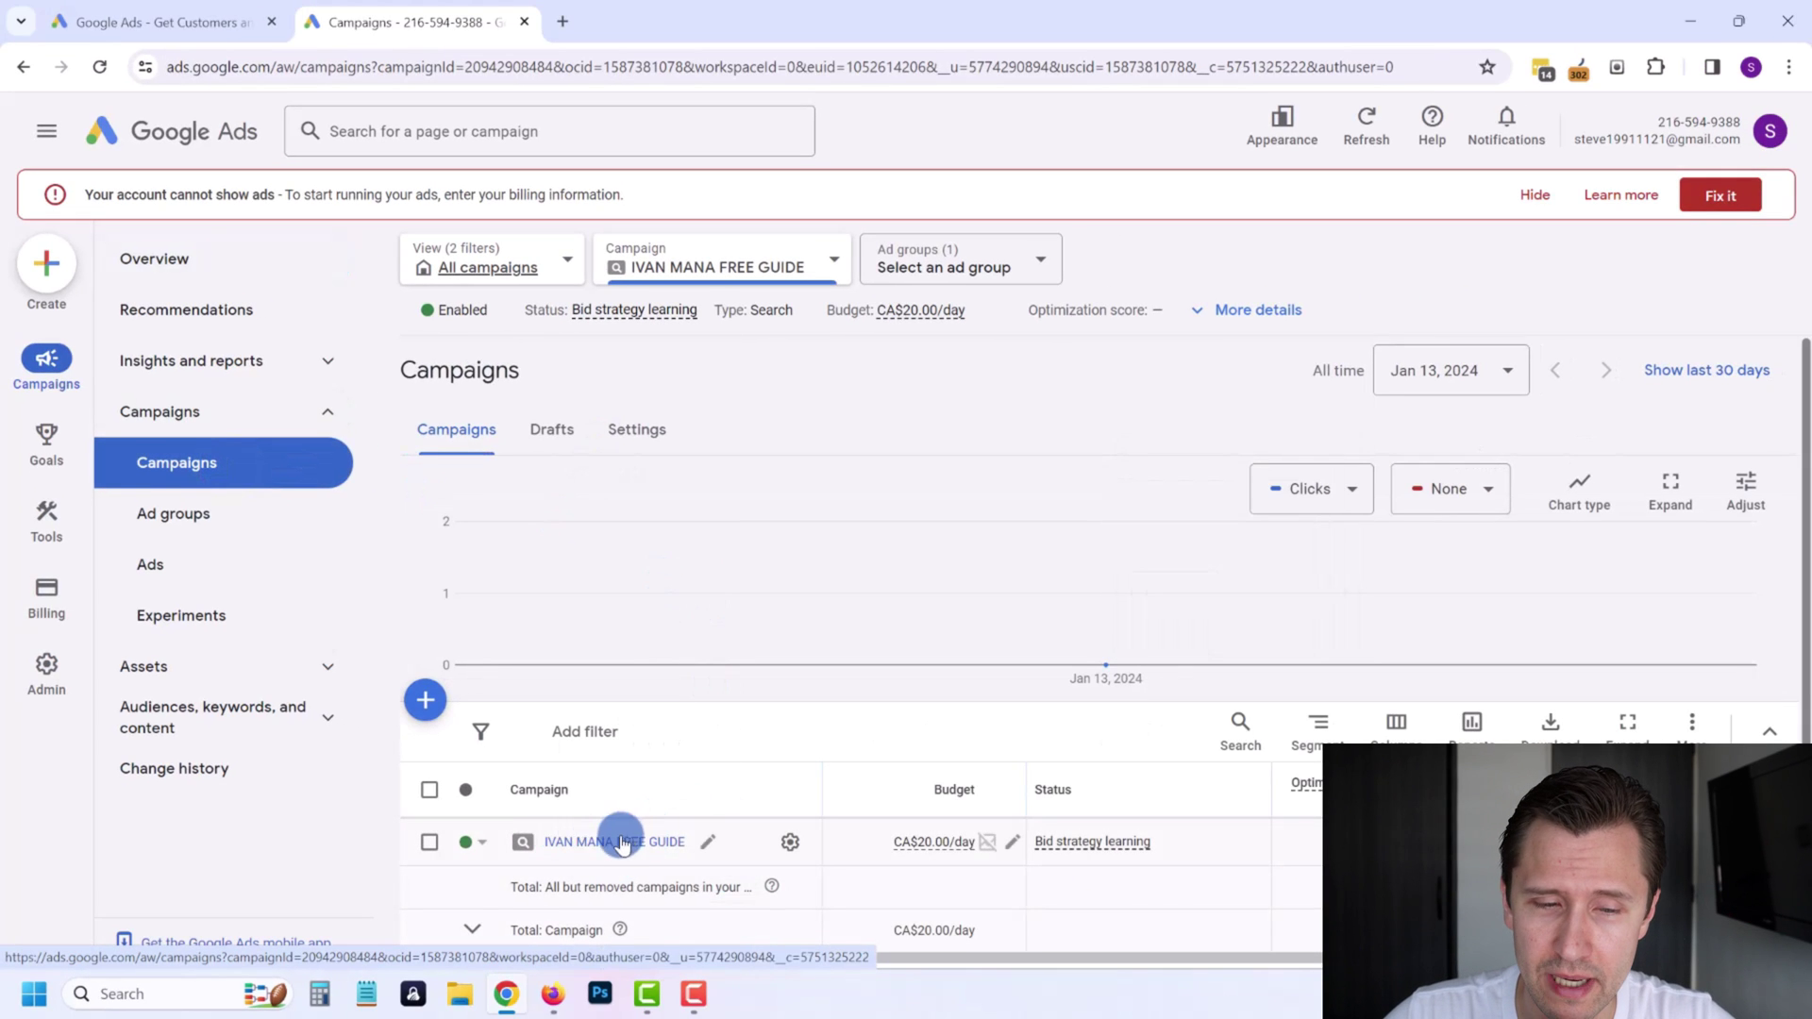
{"action": "left_click", "coordinate": [597, 845]}
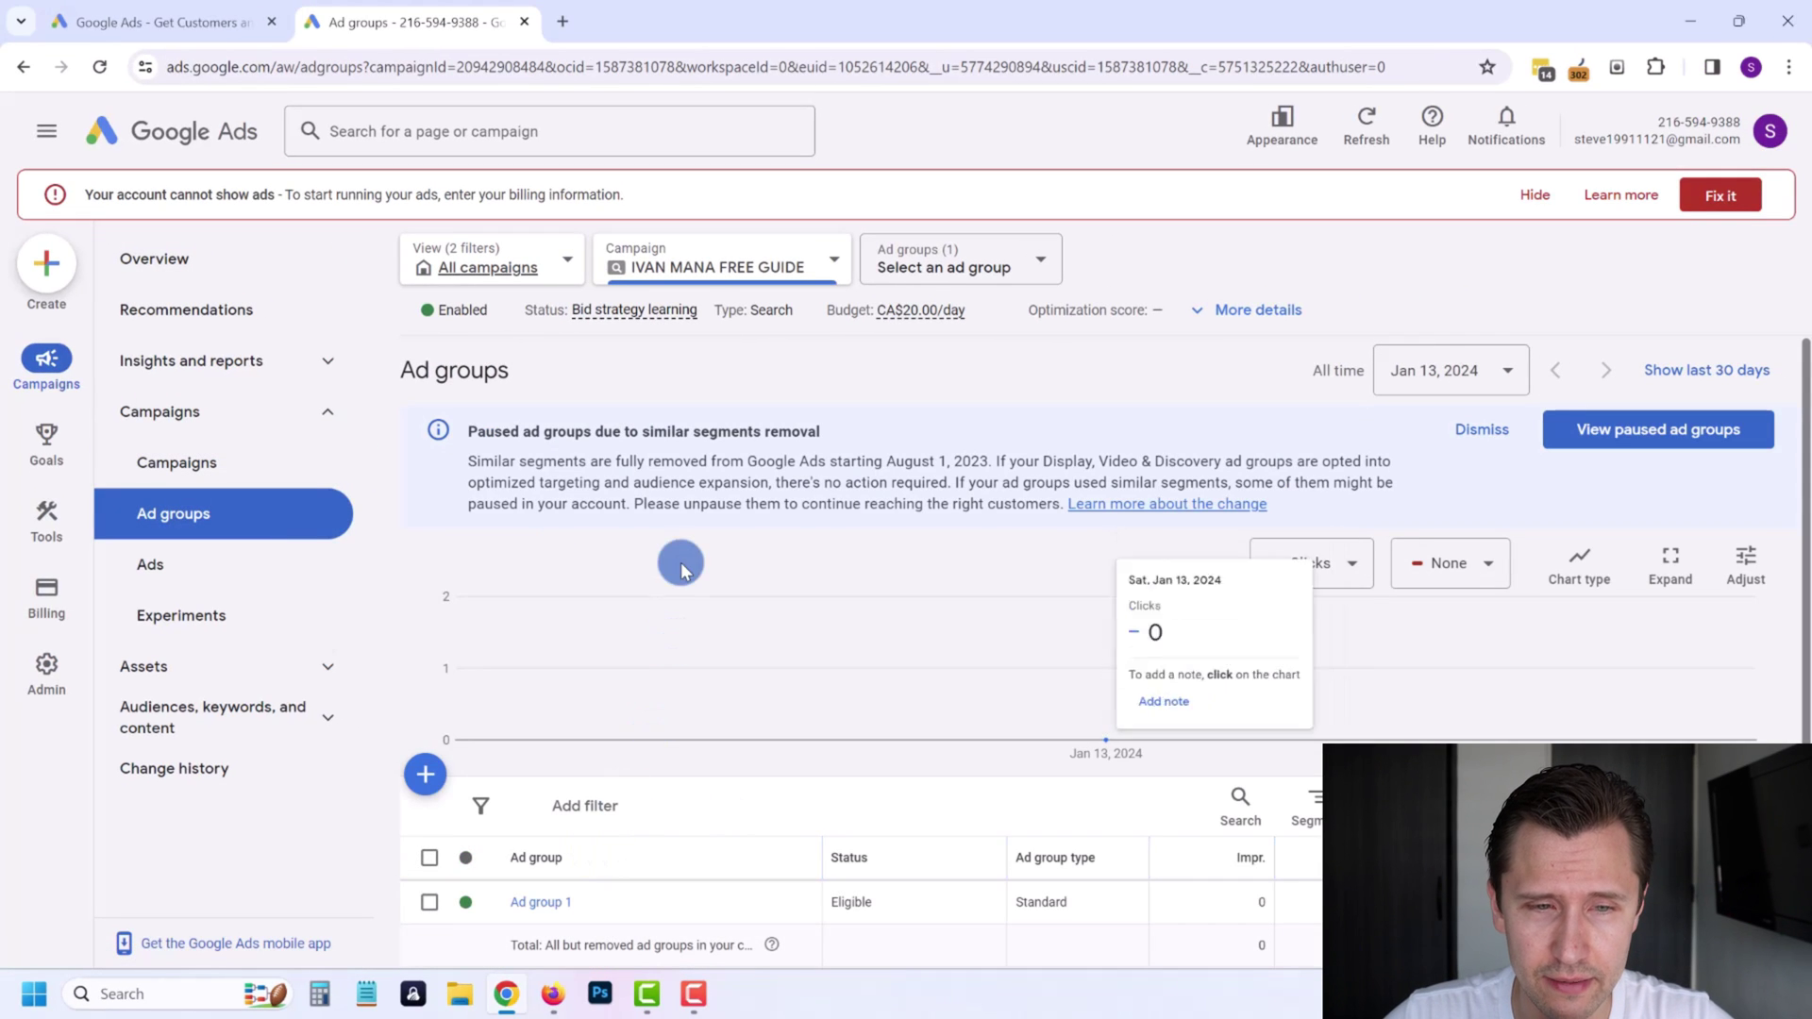
{"action": "scroll", "coordinate": [765, 488], "scroll_direction": "down", "scroll_amount": 1}
{"action": "scroll", "coordinate": [620, 479], "scroll_direction": "up", "scroll_amount": 1}
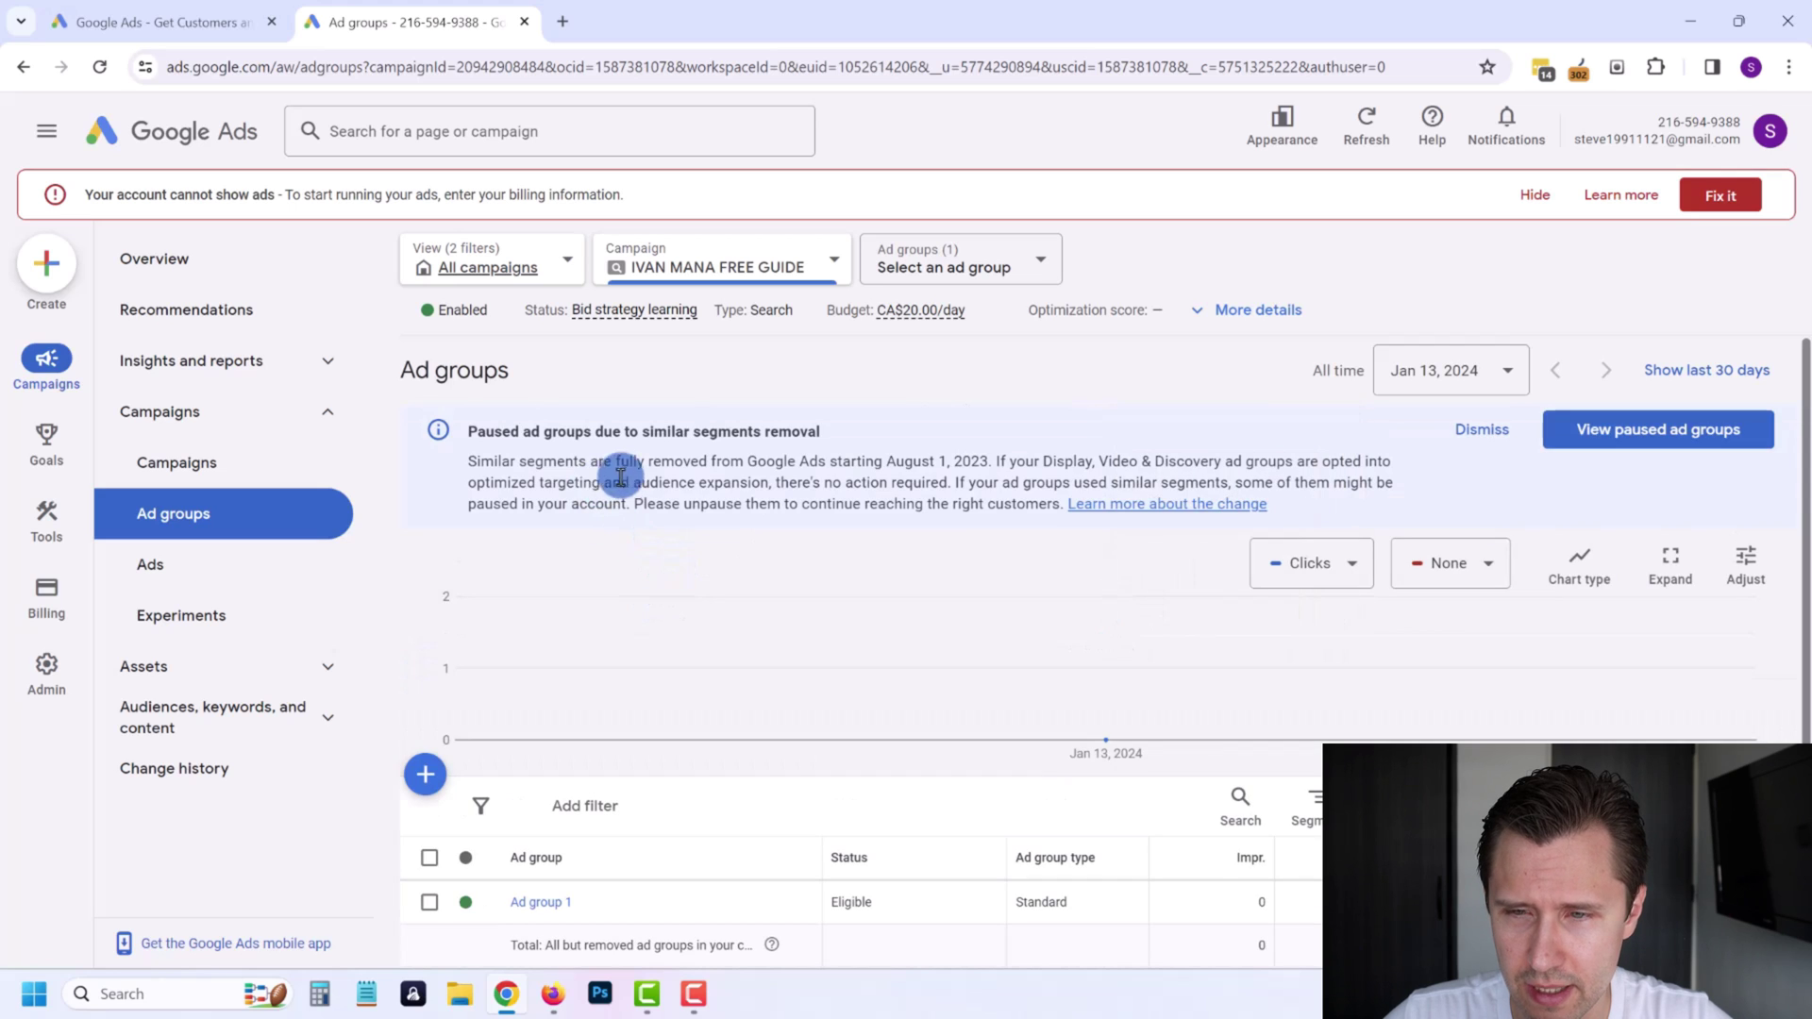
{"action": "left_click", "coordinate": [1445, 441]}
Rename Ad group 1 to 'affiliate marketing guide'.
{"action": "left_click", "coordinate": [598, 703]}
{"action": "type", "text": "affiliate marketing guide"}
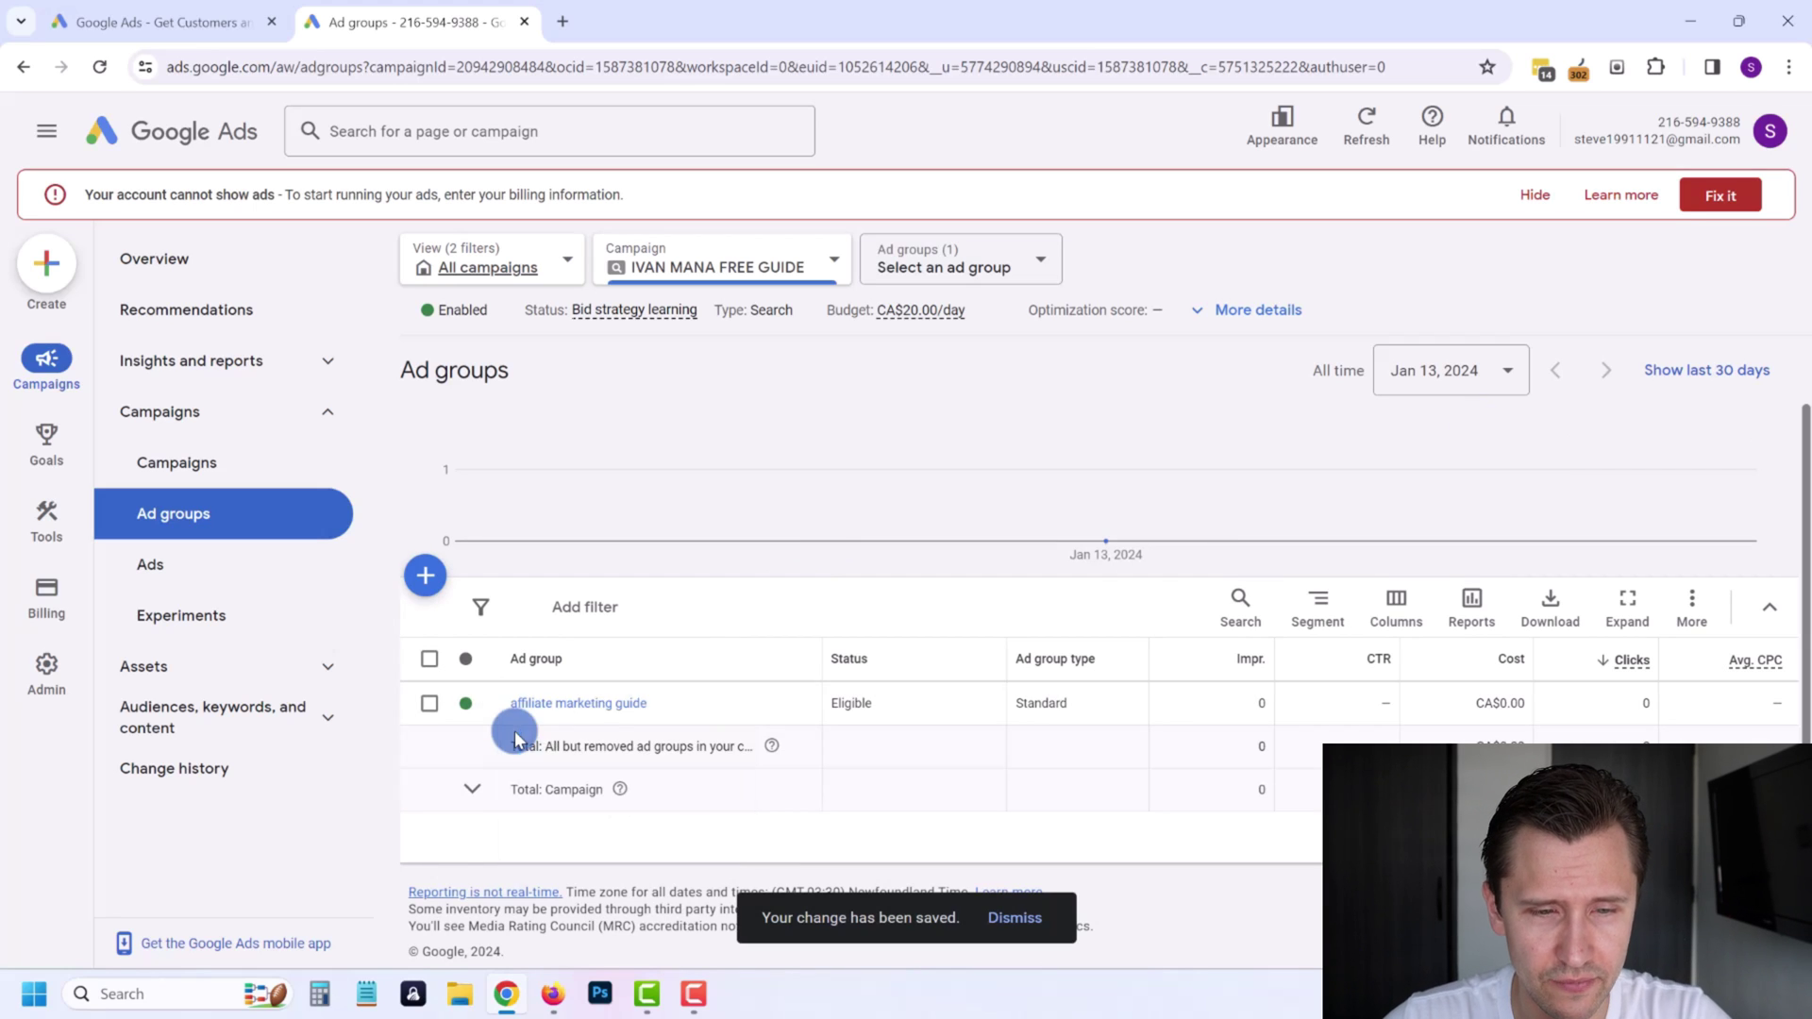
{"action": "left_click", "coordinate": [429, 704]}
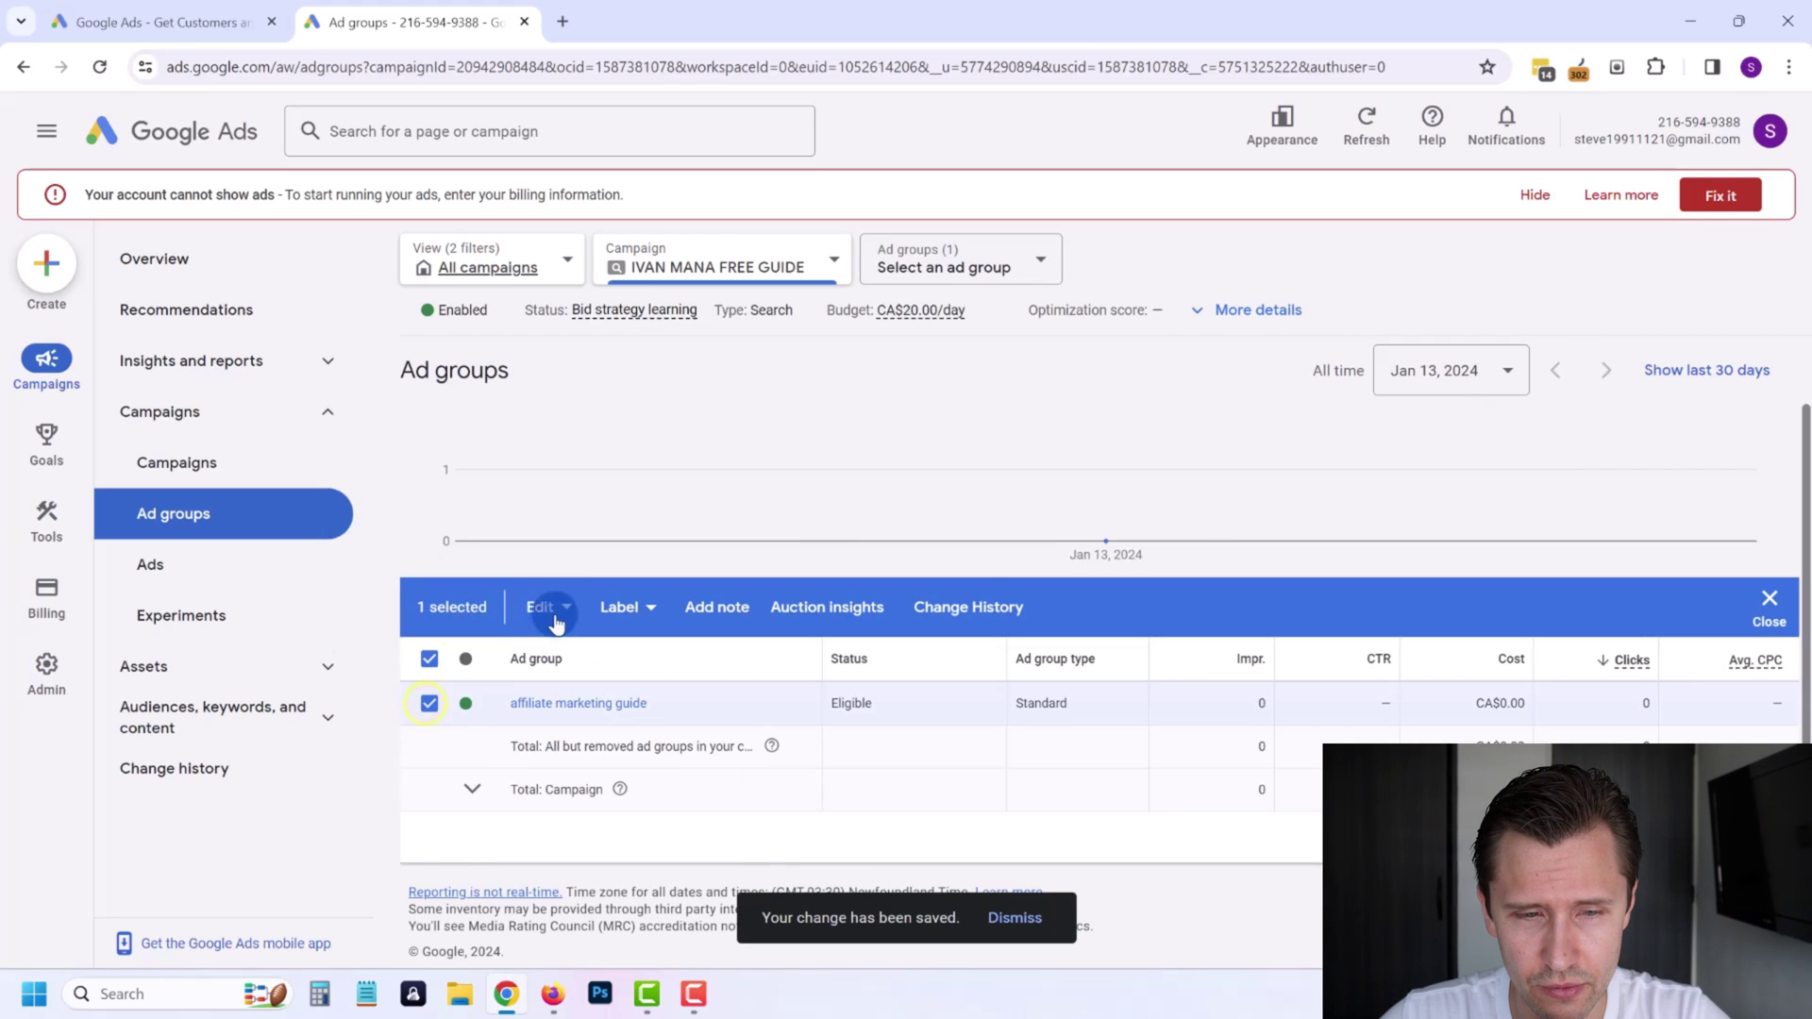
{"action": "left_click", "coordinate": [552, 607]}
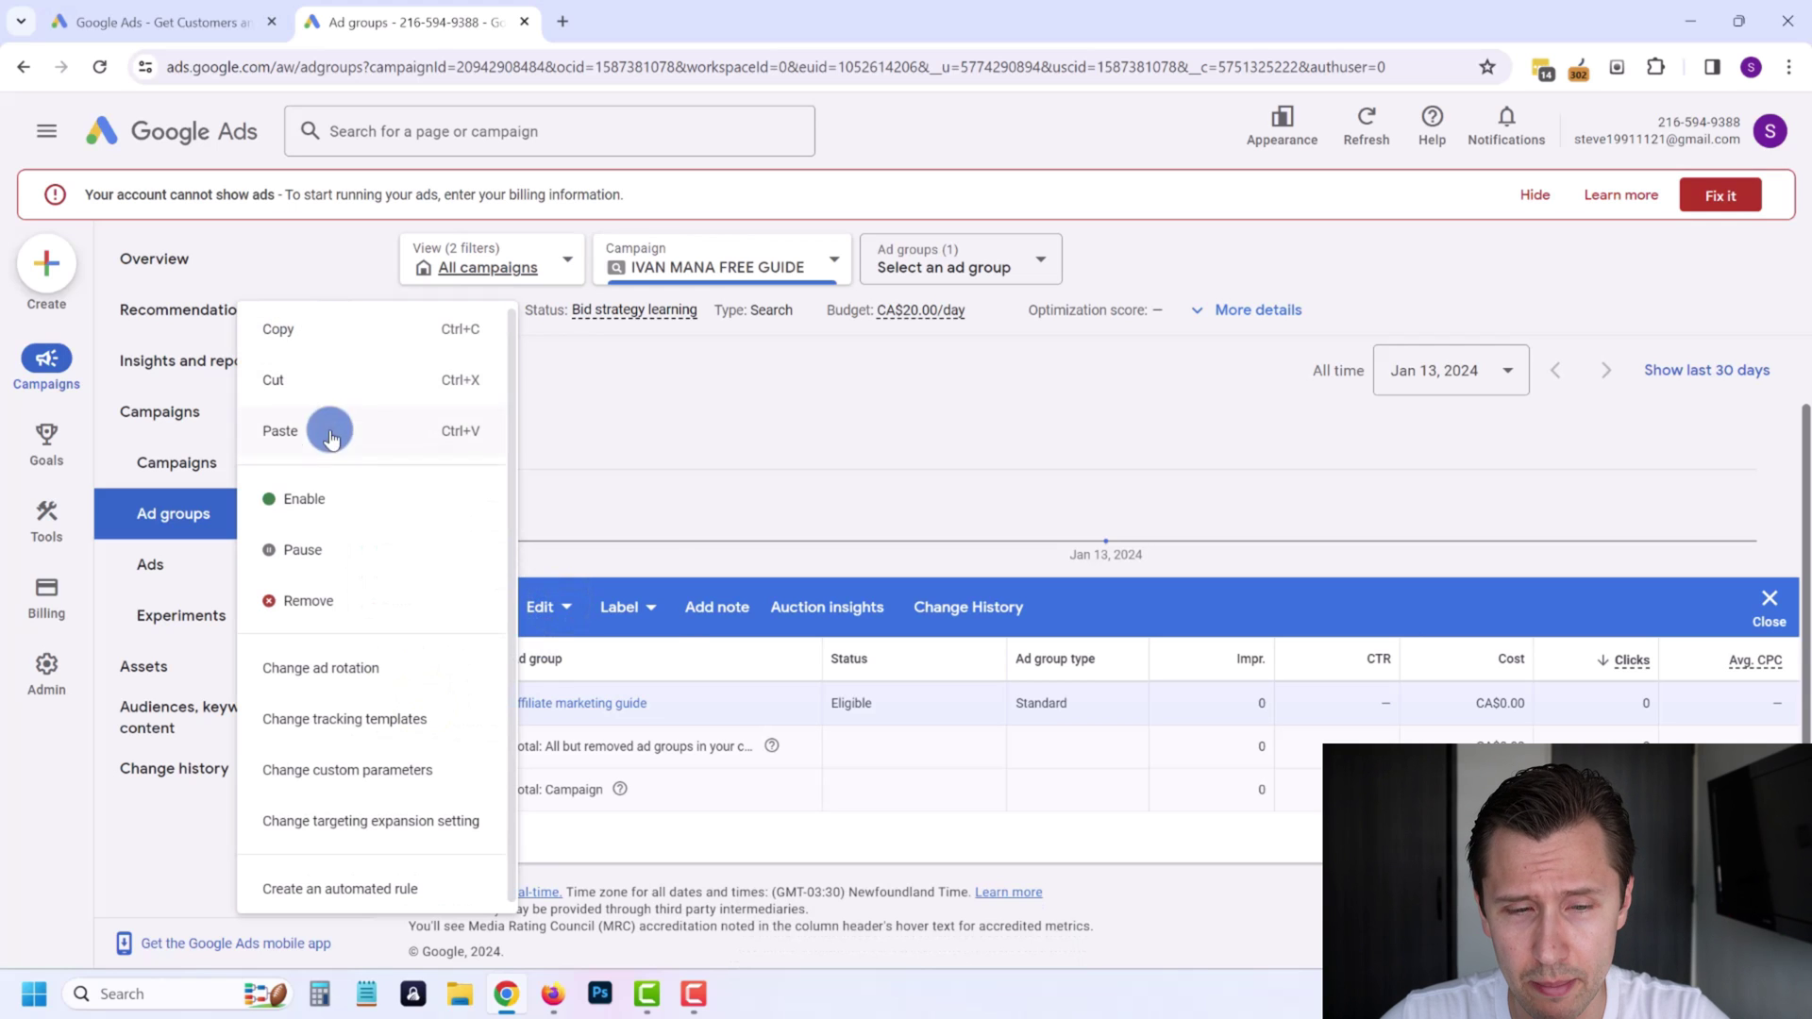
{"action": "left_click", "coordinate": [753, 831]}
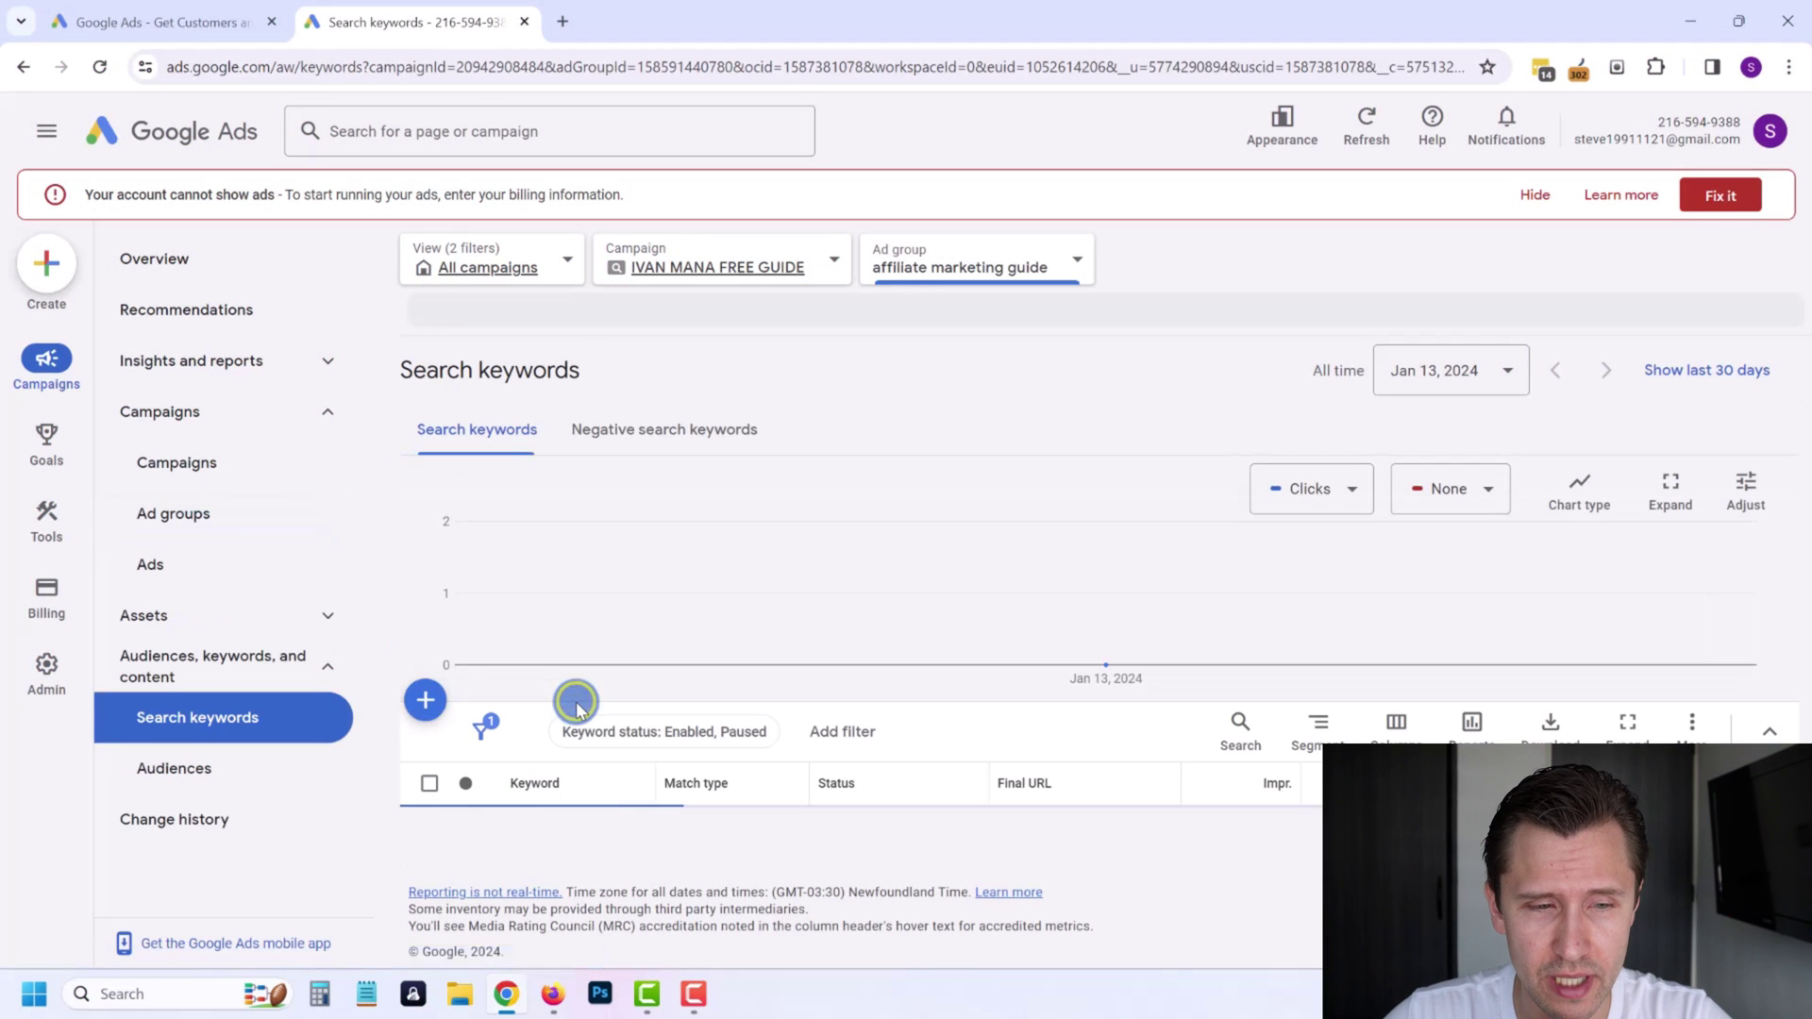
{"action": "scroll", "coordinate": [849, 729], "scroll_direction": "down", "scroll_amount": 3}
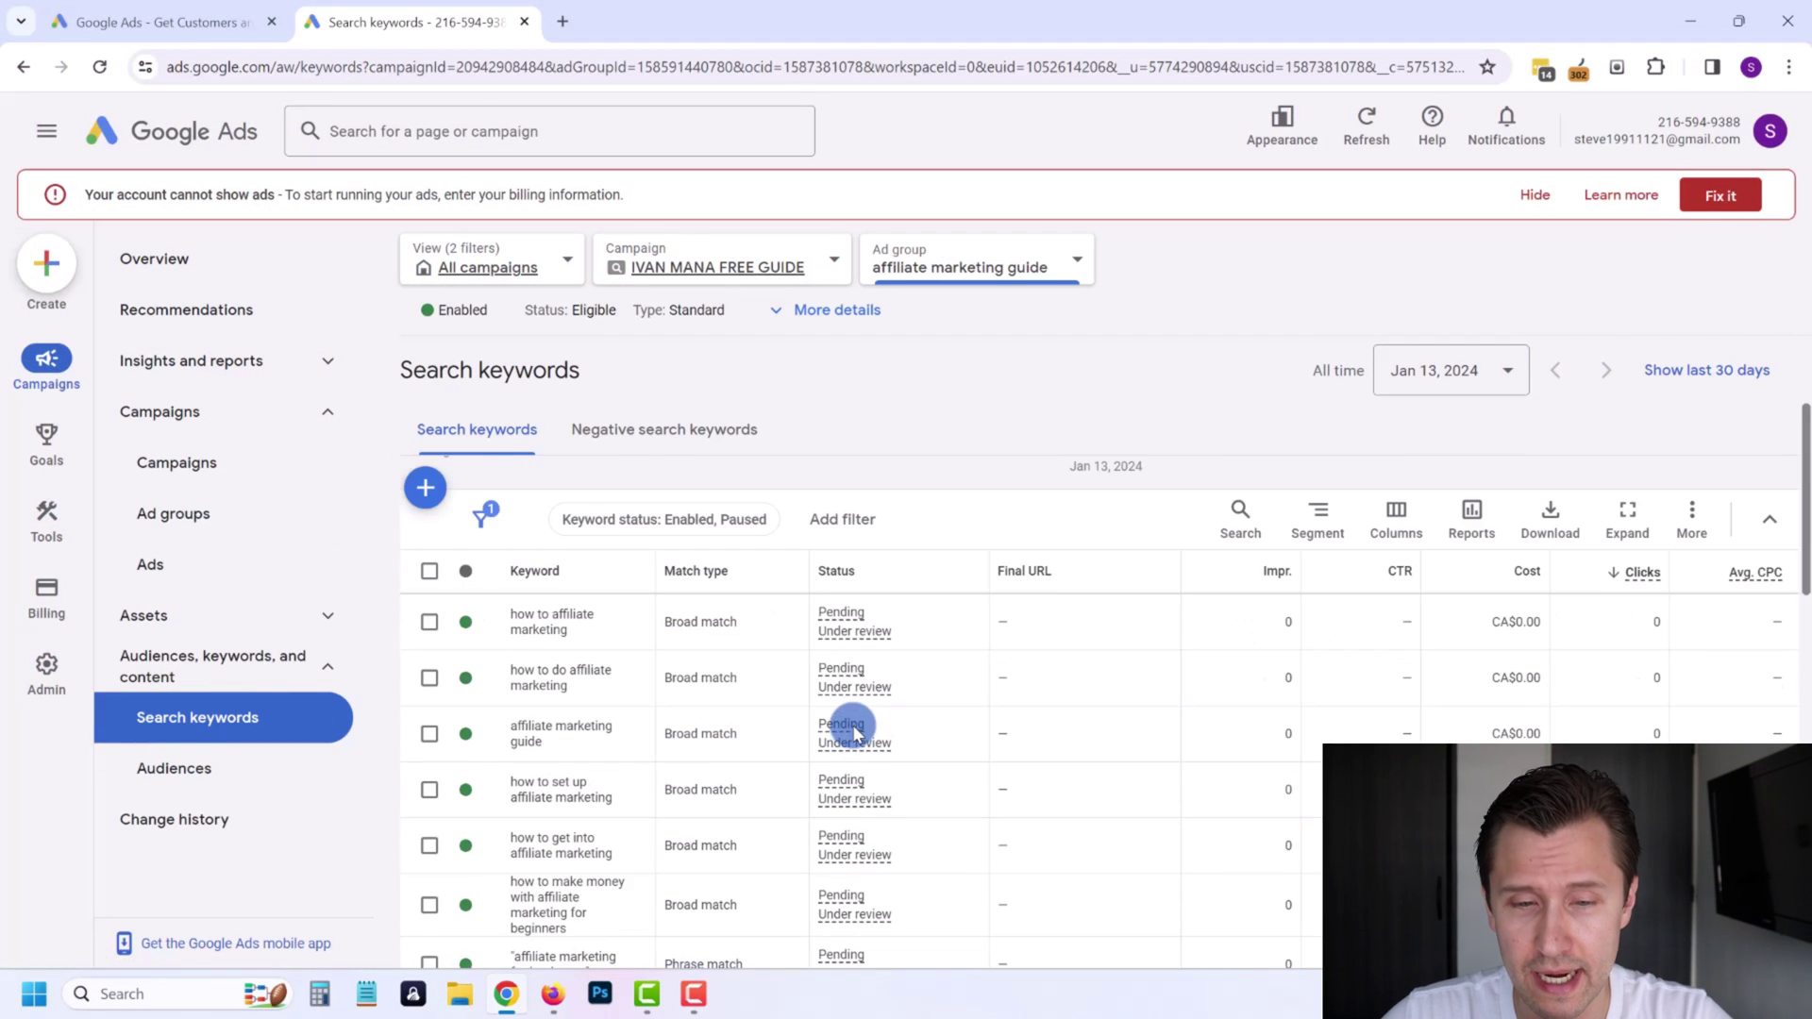
{"action": "scroll", "coordinate": [833, 722], "scroll_direction": "down", "scroll_amount": 2}
{"action": "scroll", "coordinate": [751, 623], "scroll_direction": "down", "scroll_amount": 2}
{"action": "scroll", "coordinate": [709, 681], "scroll_direction": "down", "scroll_amount": 1}
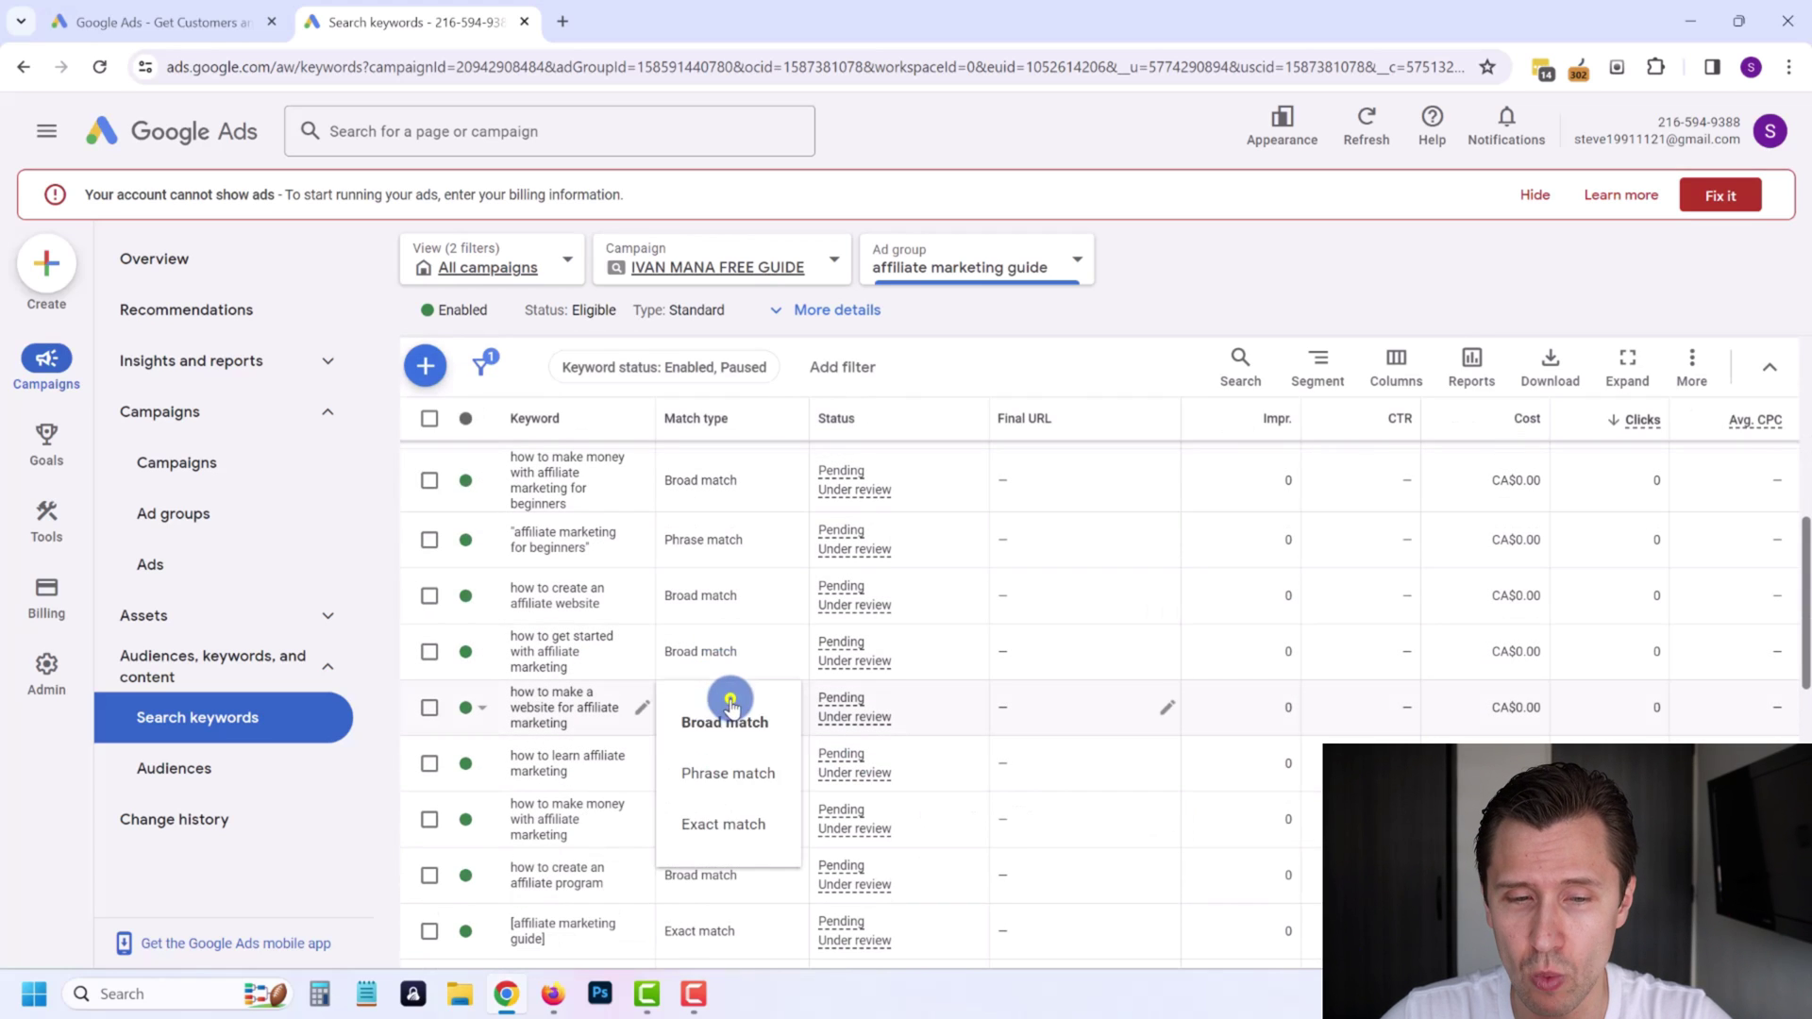
{"action": "scroll", "coordinate": [566, 623], "scroll_direction": "up", "scroll_amount": 3}
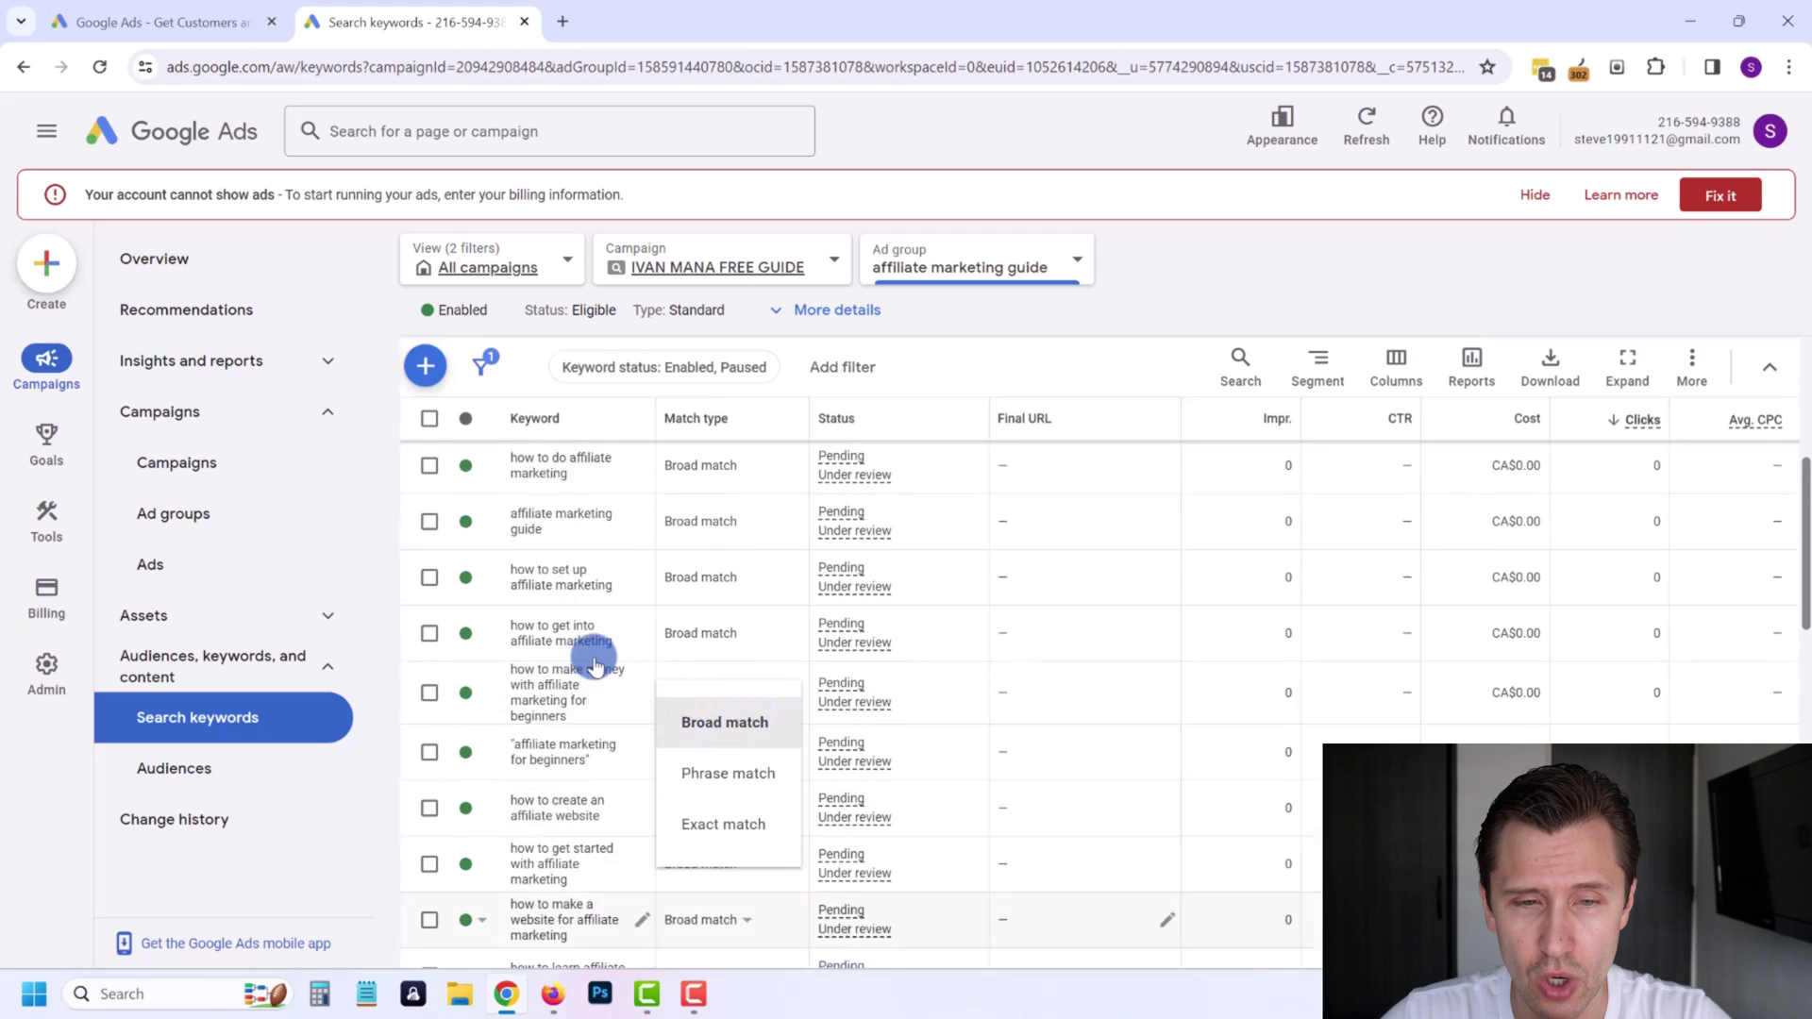
{"action": "scroll", "coordinate": [538, 566], "scroll_direction": "up", "scroll_amount": 3}
Select all 26 keywords and bulk-change their match type to Exact match.
{"action": "left_click", "coordinate": [380, 532]}
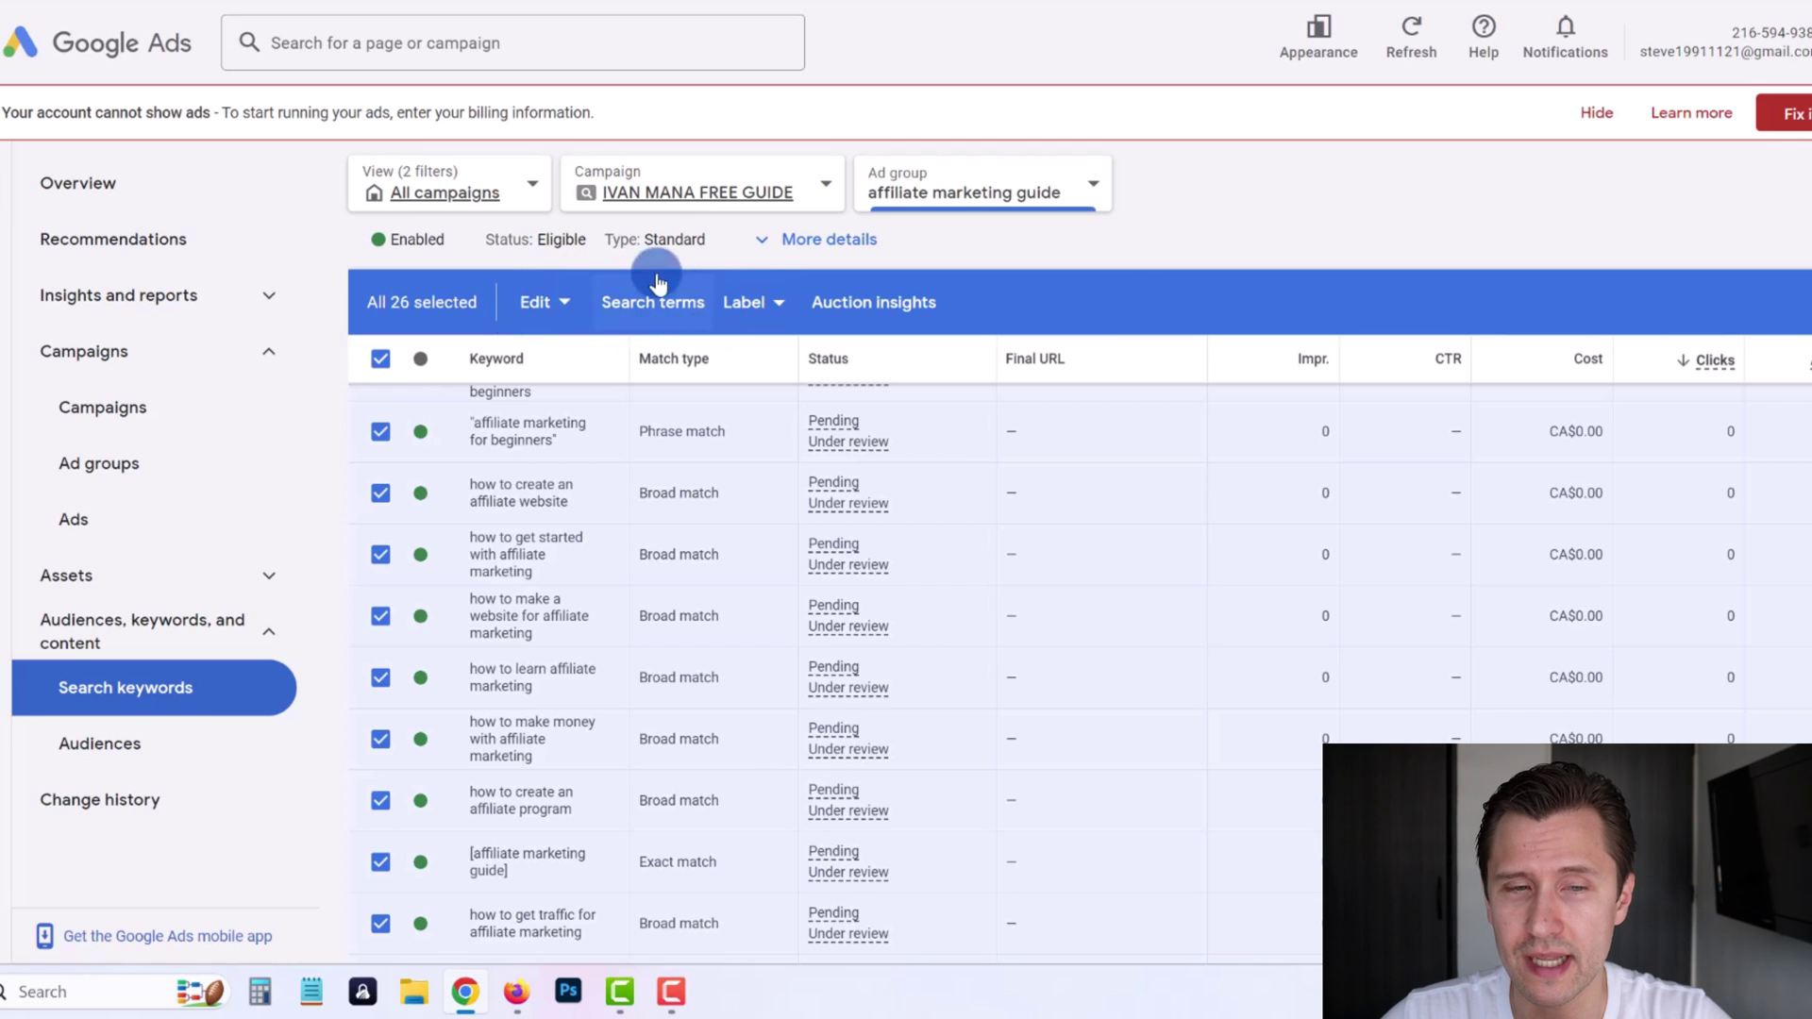
{"action": "left_click", "coordinate": [533, 307]}
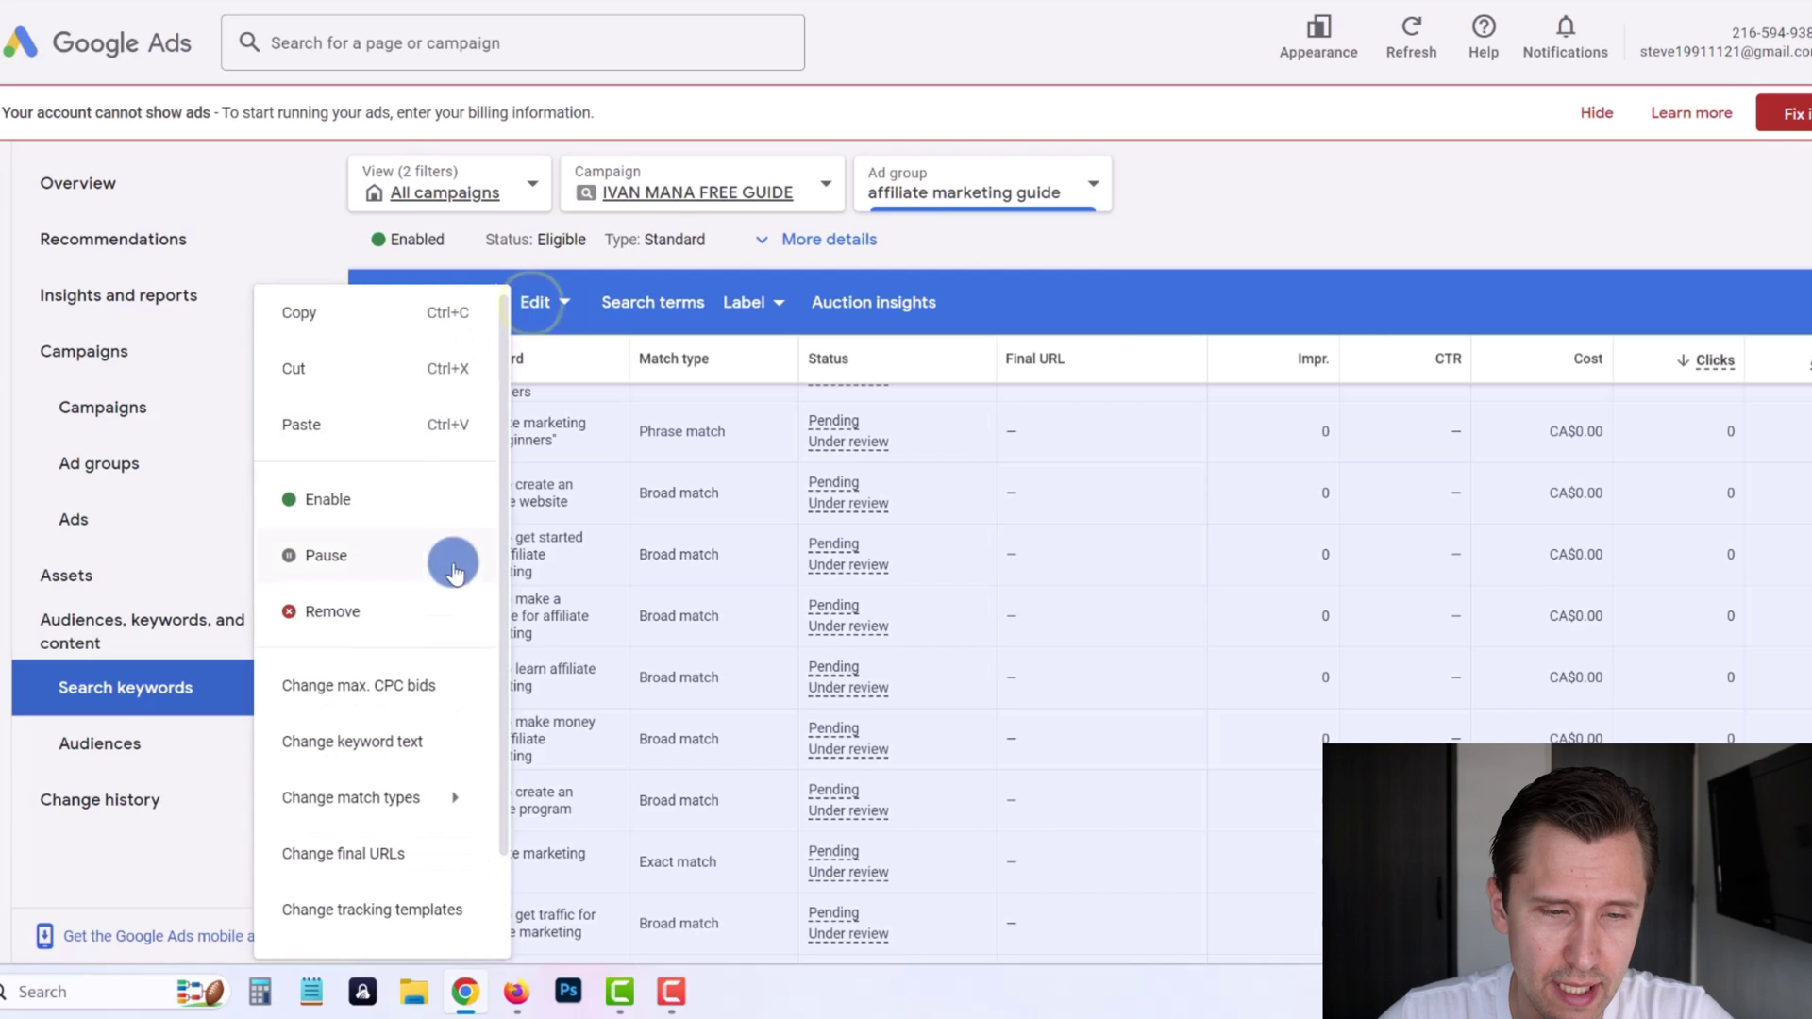
{"action": "mouse_move", "coordinate": [369, 797]}
{"action": "left_click", "coordinate": [642, 830]}
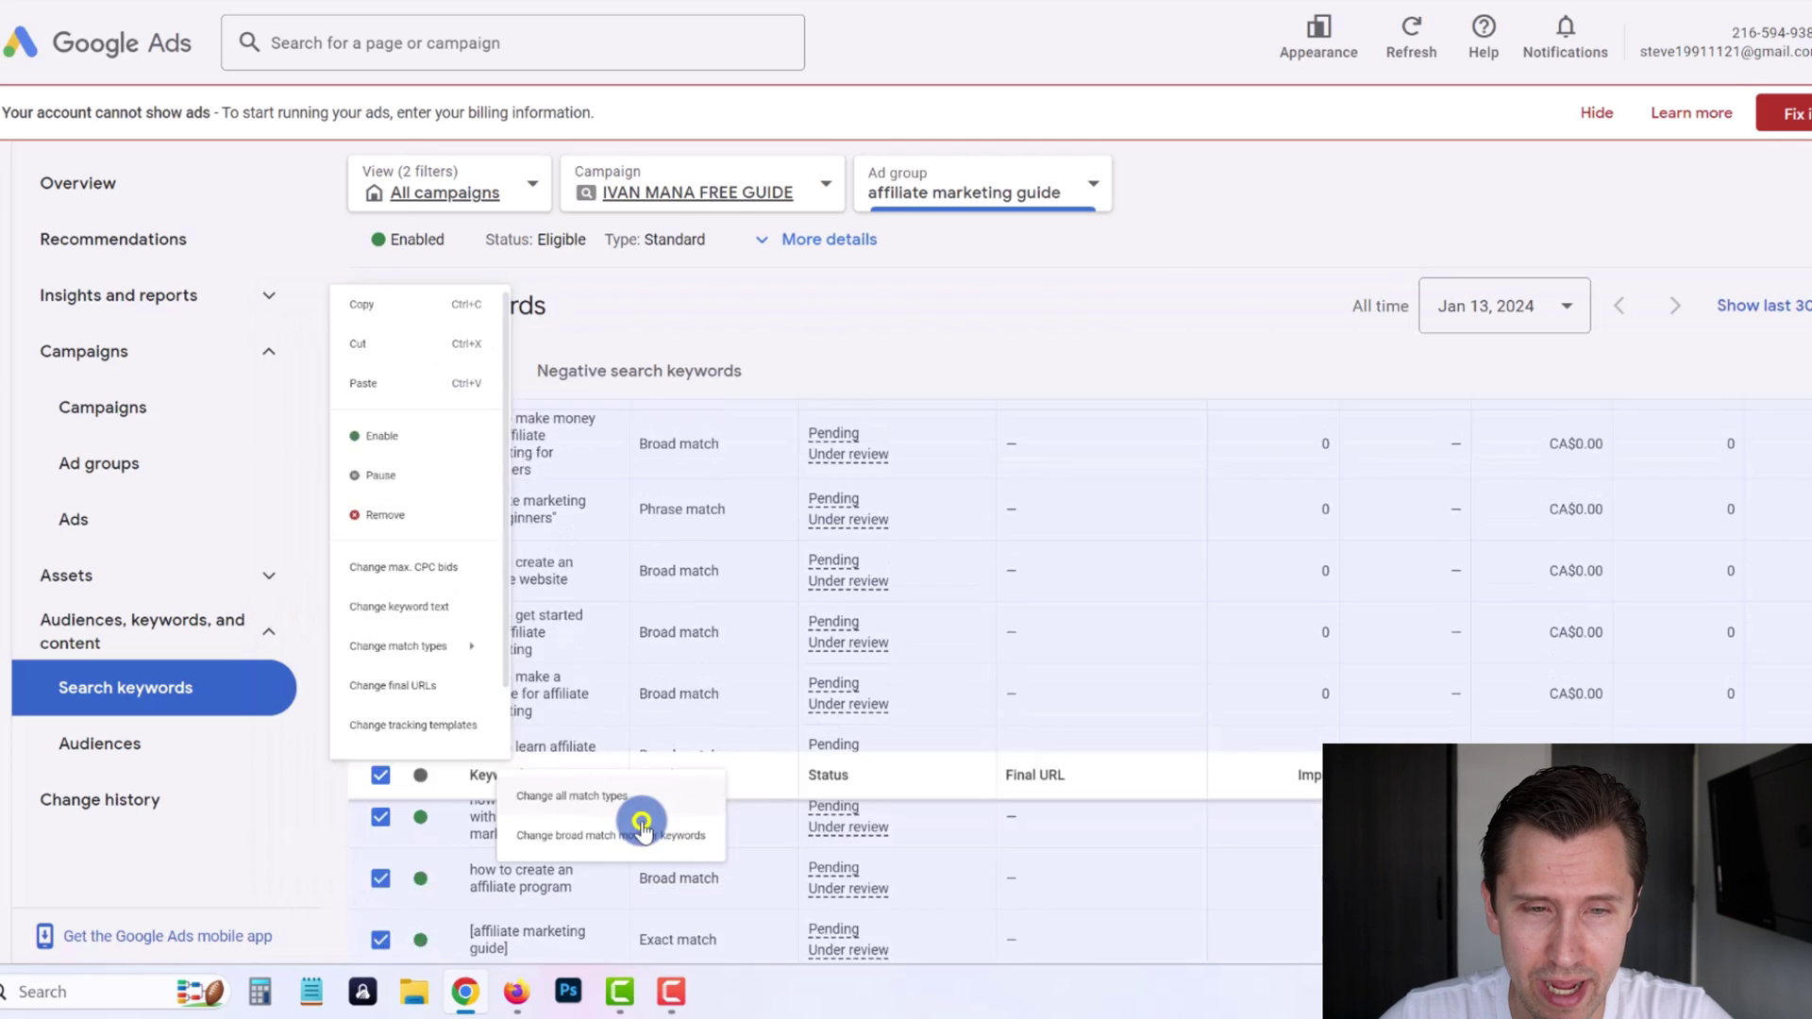
{"action": "left_click", "coordinate": [460, 502]}
{"action": "left_click", "coordinate": [456, 579]}
{"action": "left_click", "coordinate": [411, 748]}
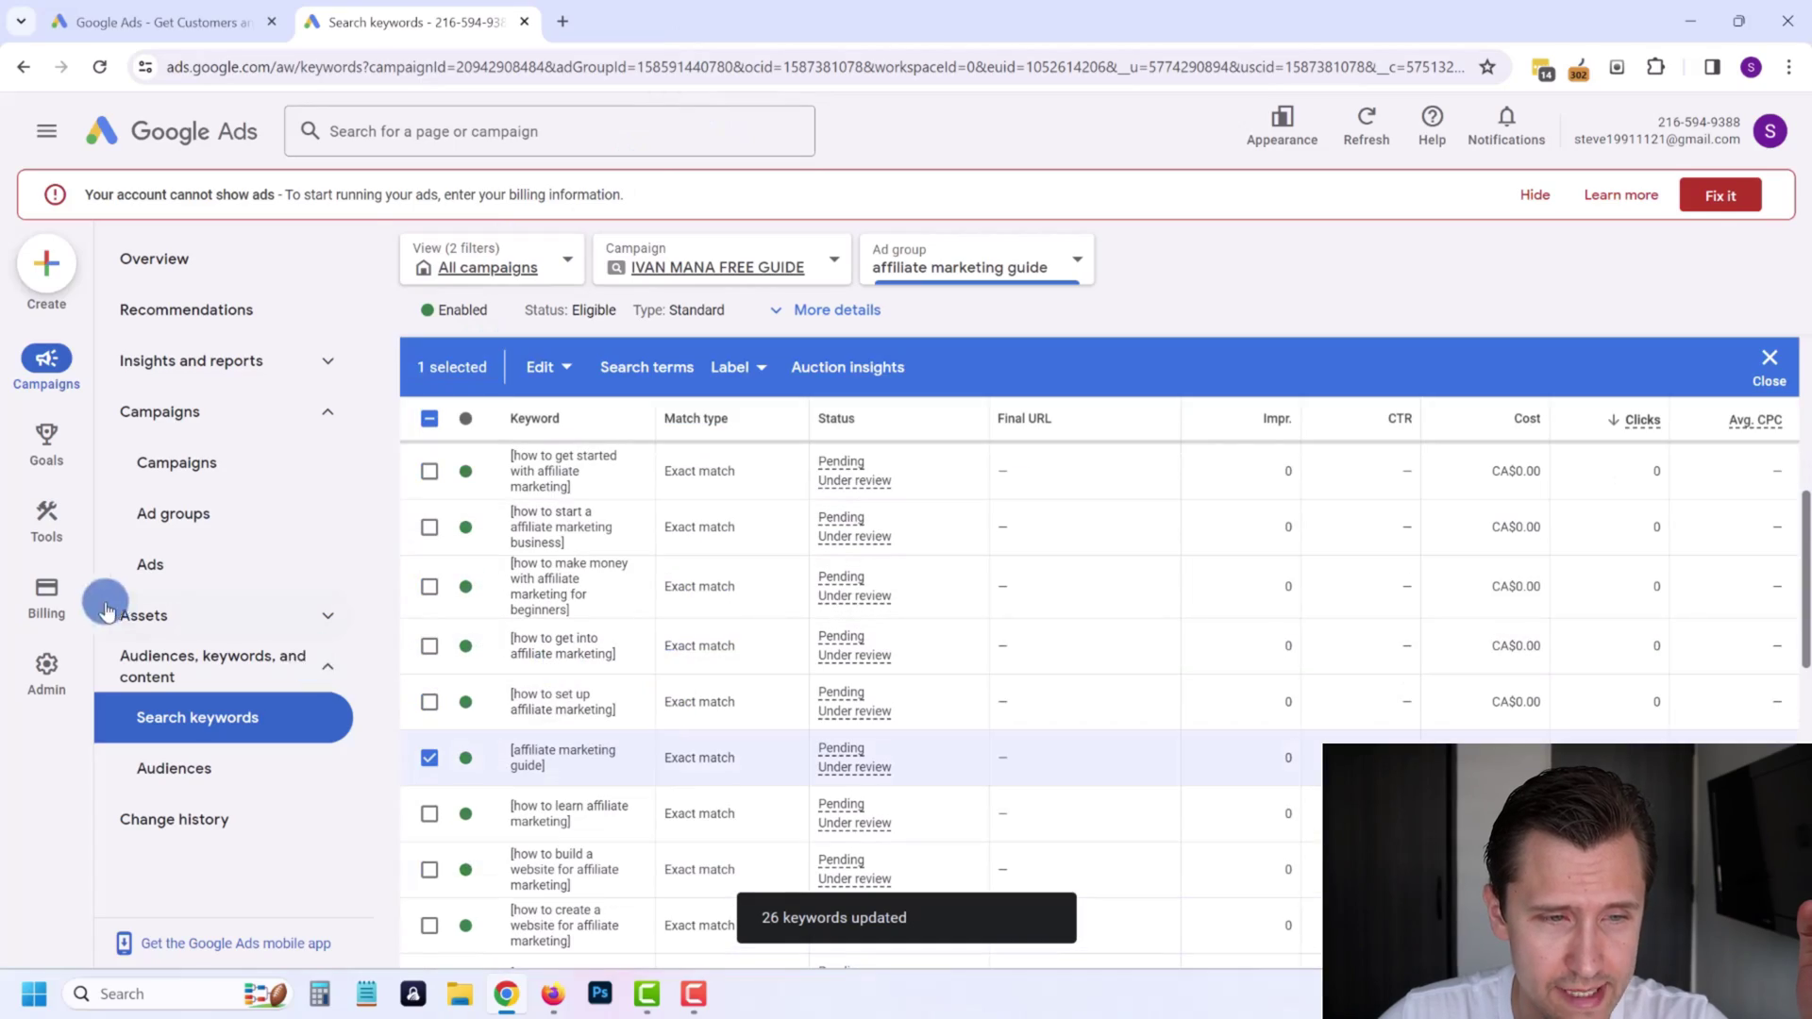
{"action": "left_click", "coordinate": [171, 564]}
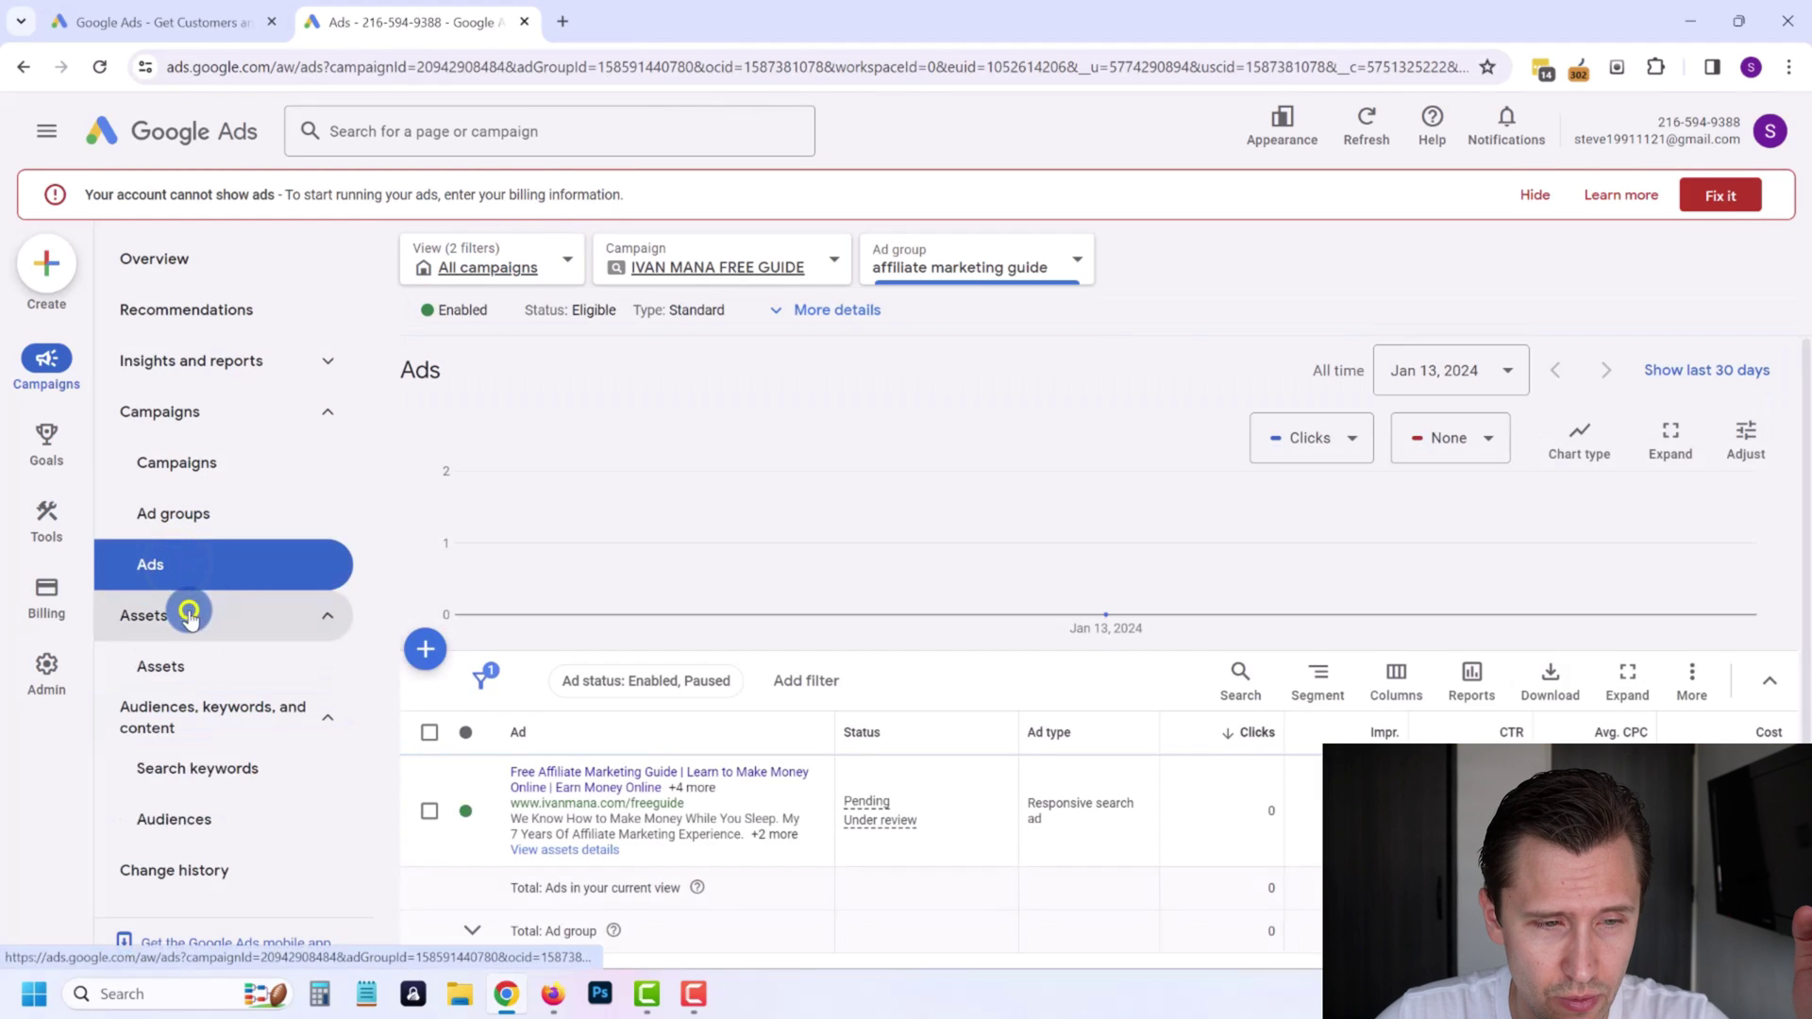
Review the ad group's assets, then go to the campaigns overview.
{"action": "left_click", "coordinate": [164, 674]}
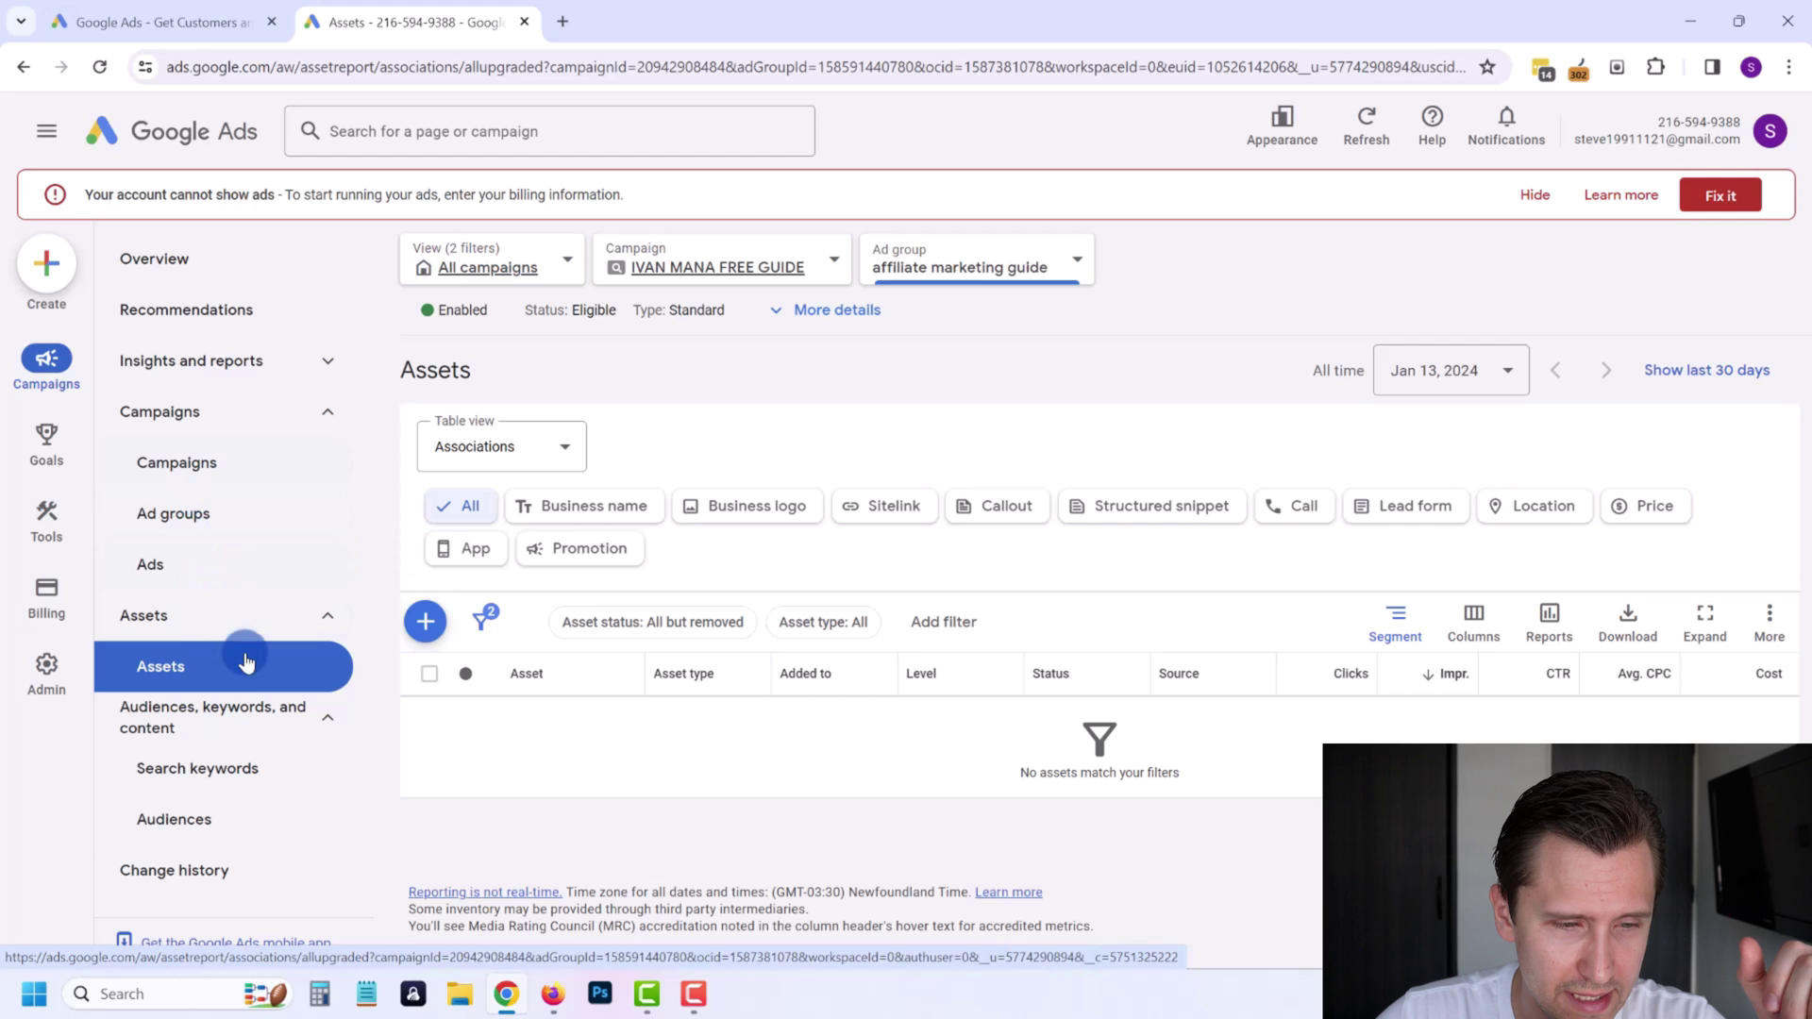
{"action": "left_click", "coordinate": [186, 464]}
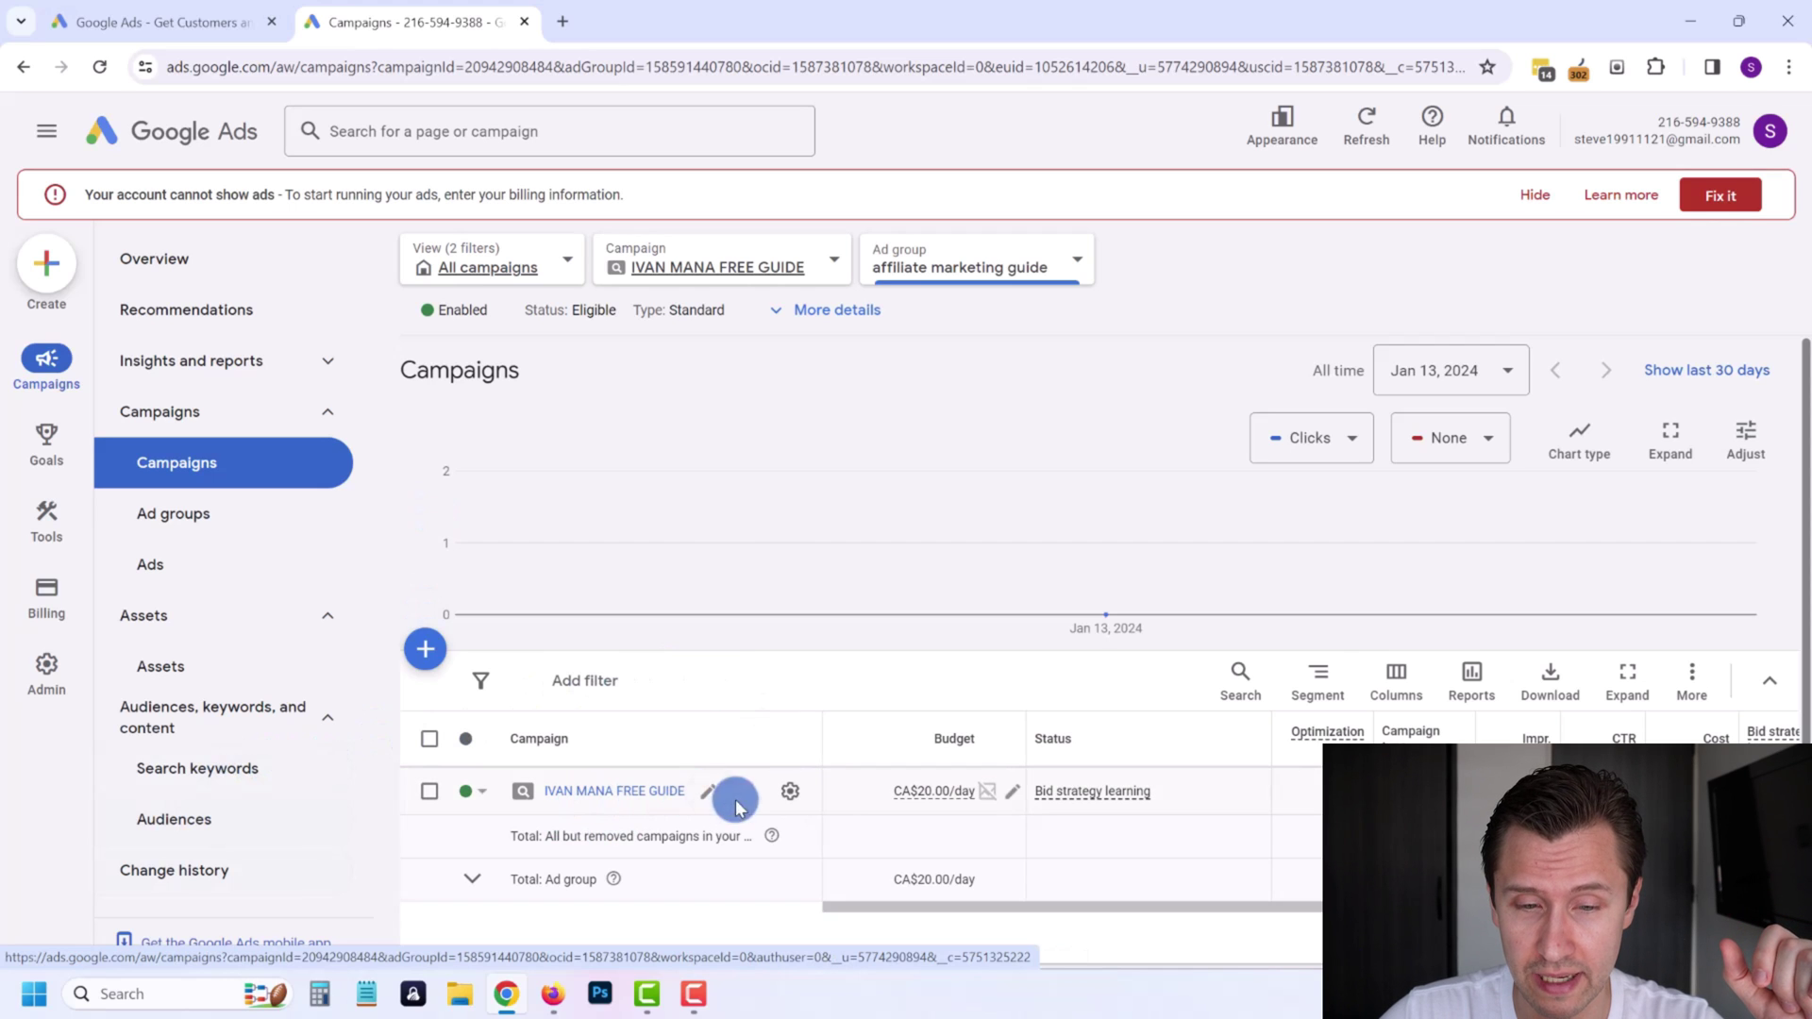
{"action": "left_click", "coordinate": [789, 796]}
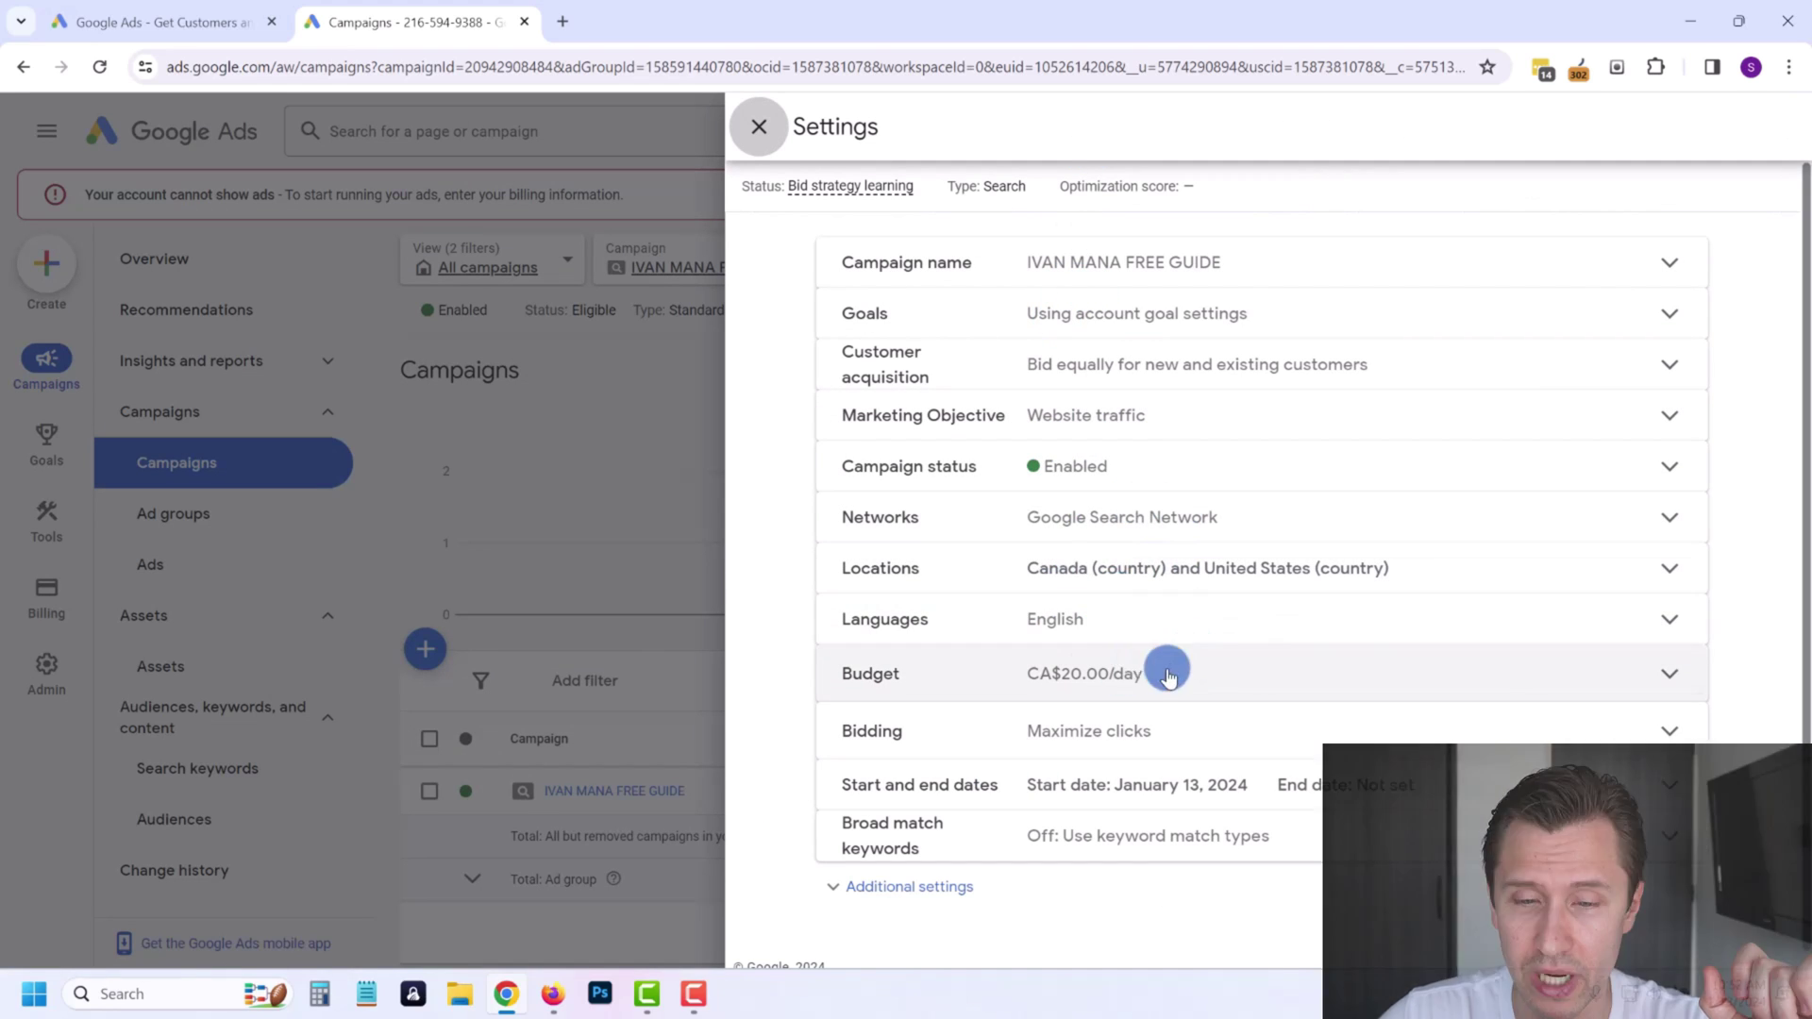
{"action": "left_click", "coordinate": [1007, 722]}
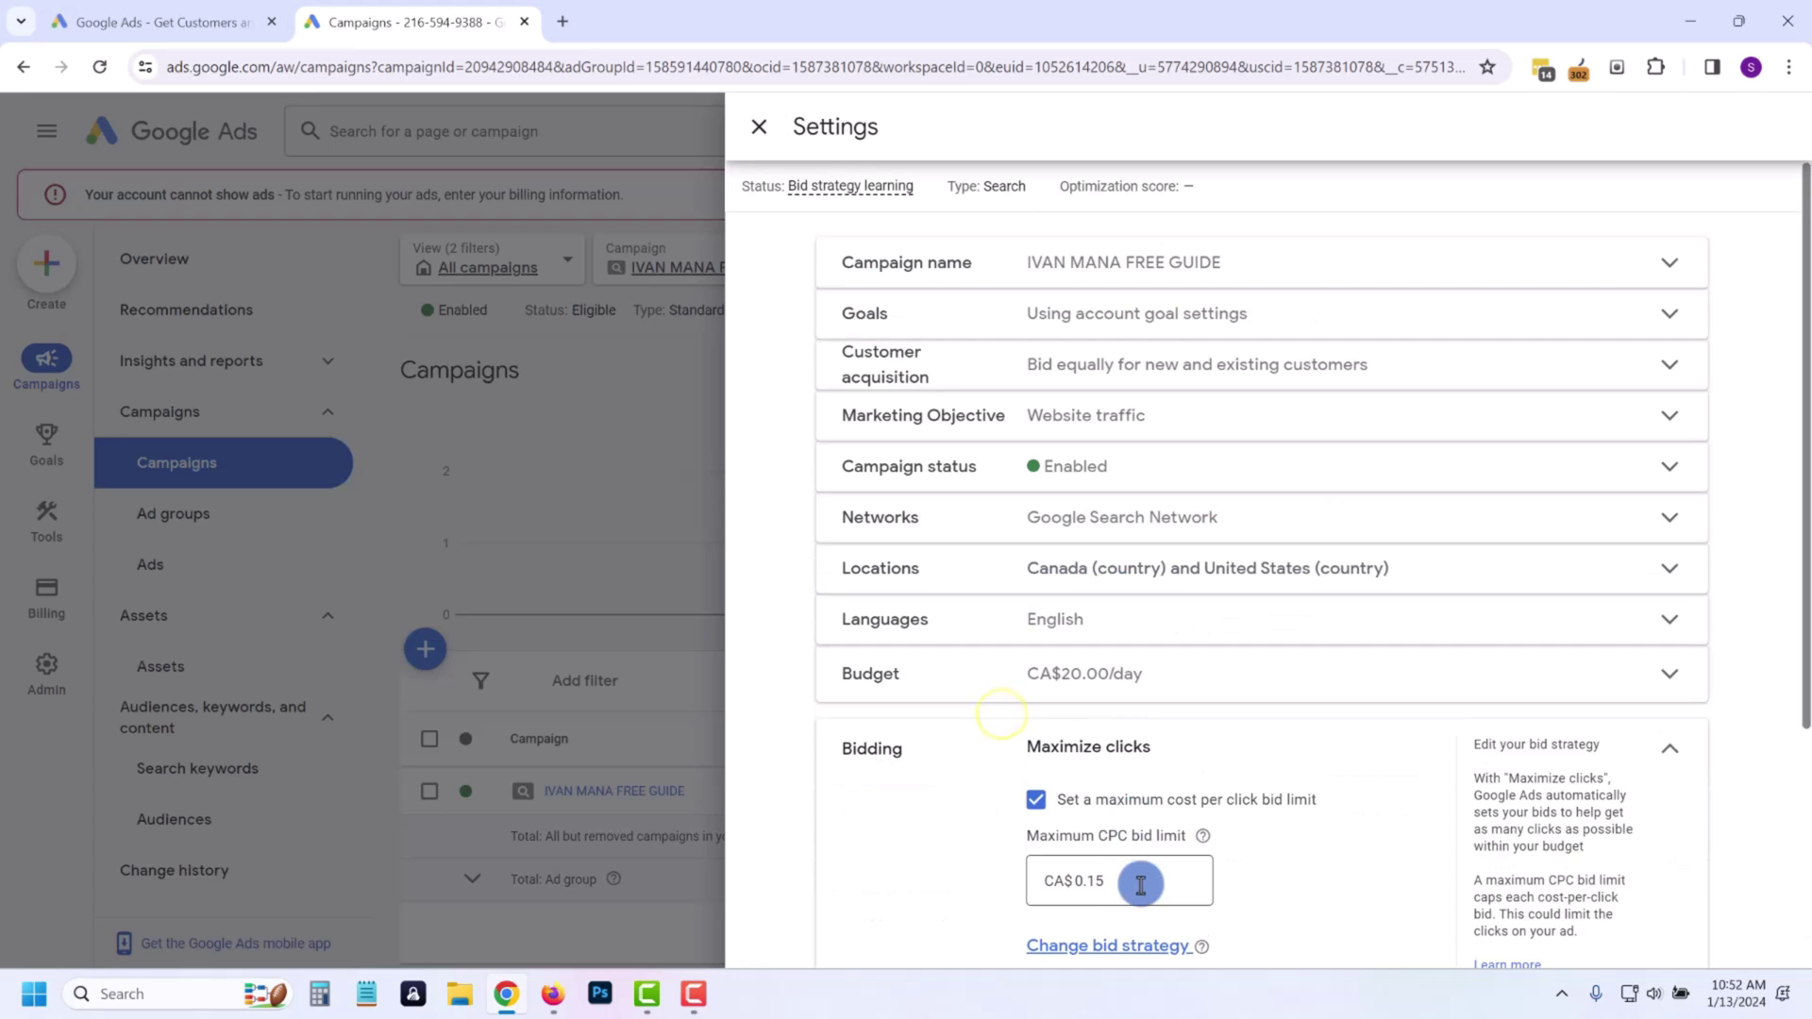
{"action": "scroll", "coordinate": [1155, 876], "scroll_direction": "down", "scroll_amount": 2}
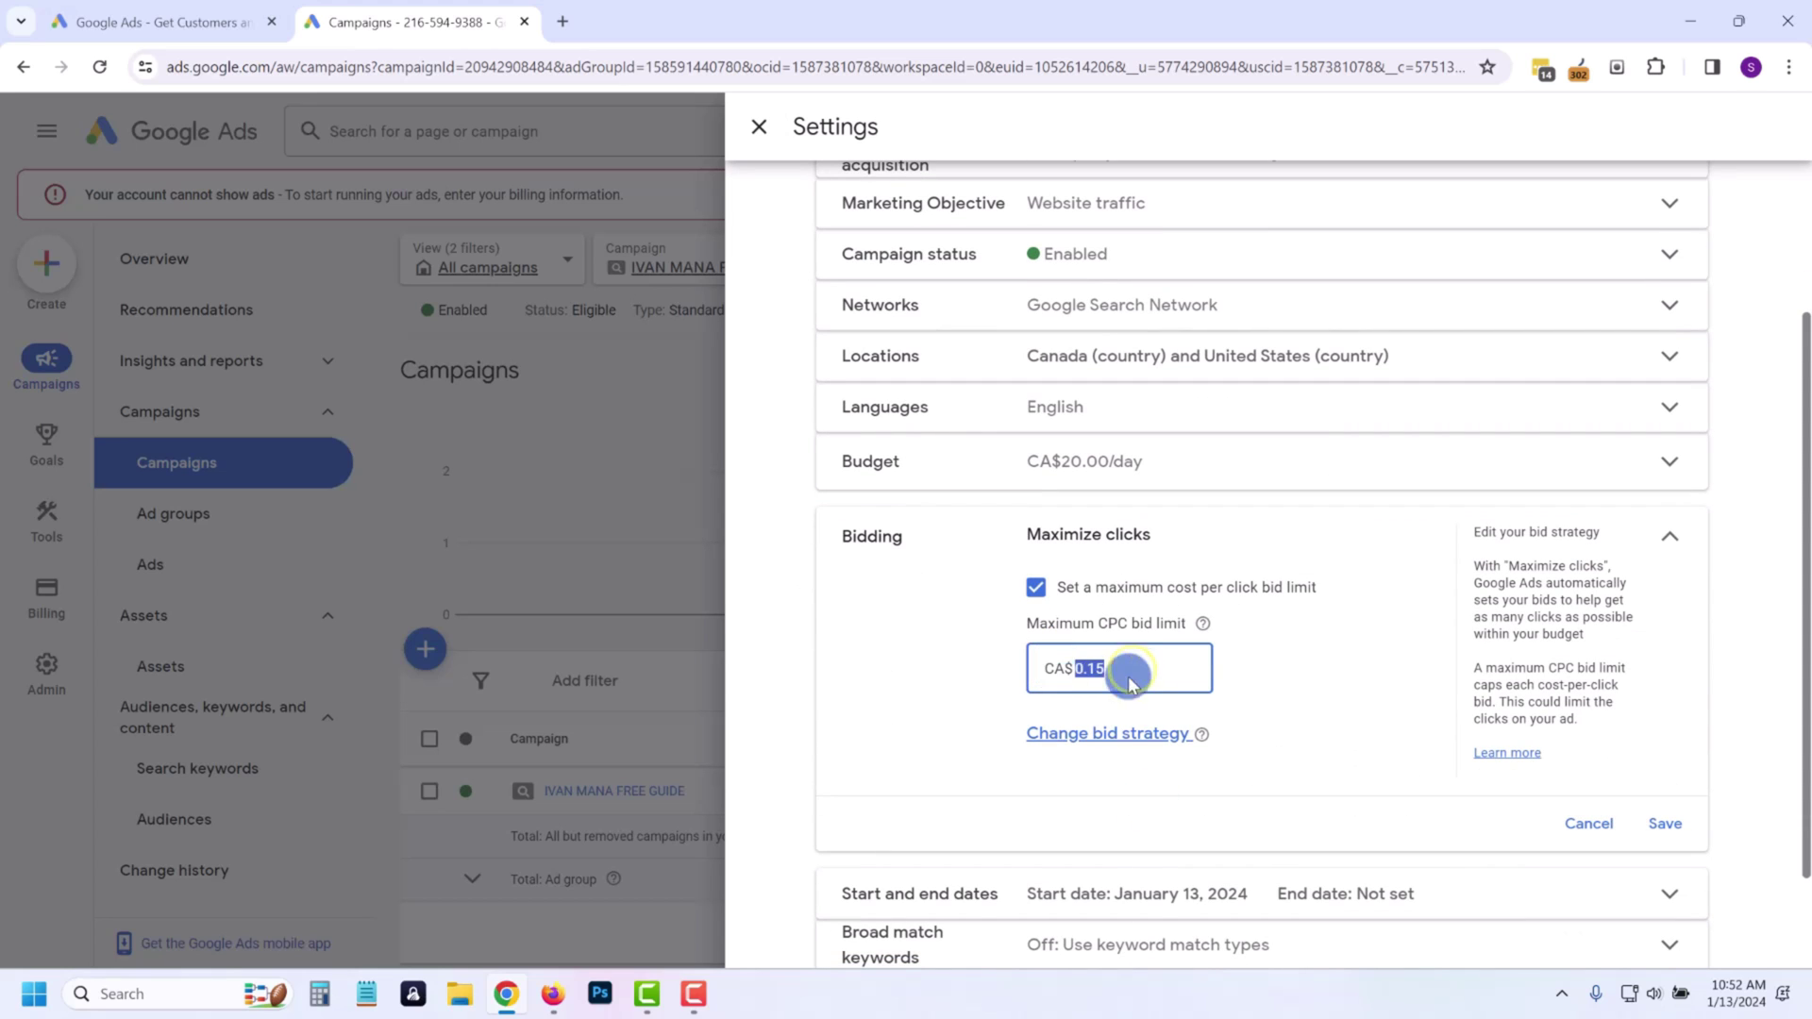
{"action": "left_click", "coordinate": [1080, 650]}
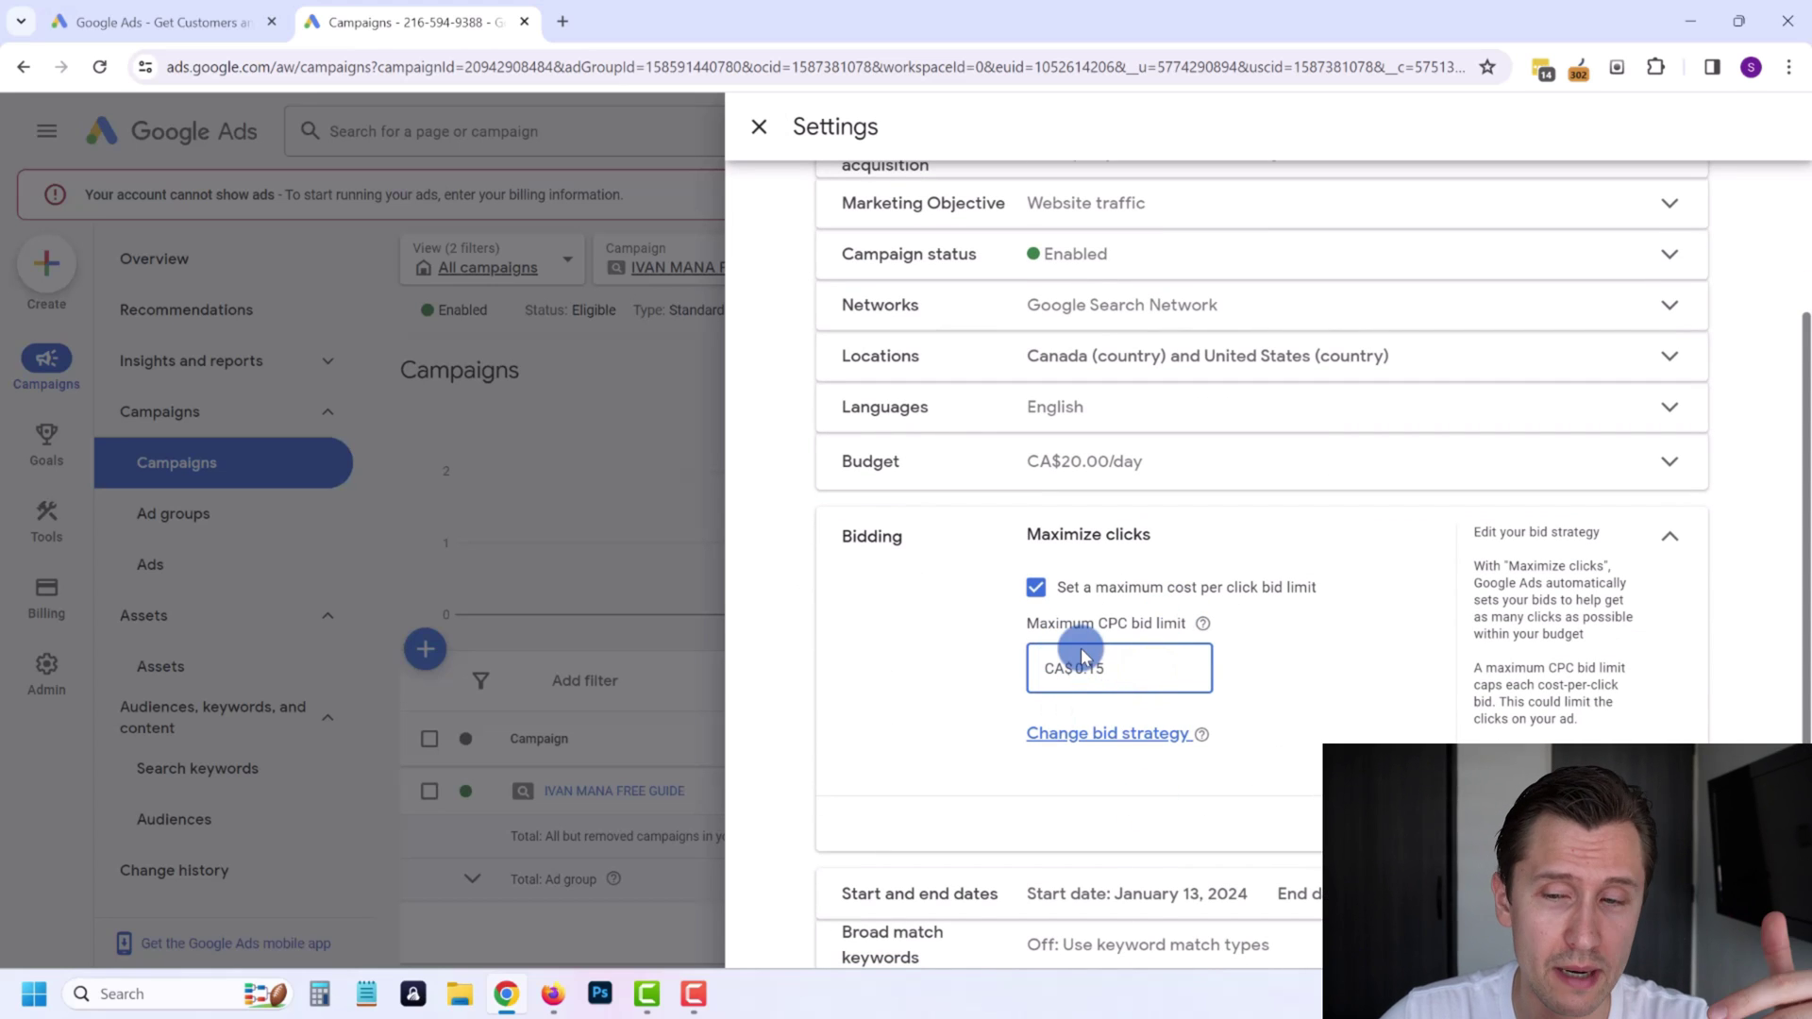
{"action": "left_click", "coordinate": [758, 127]}
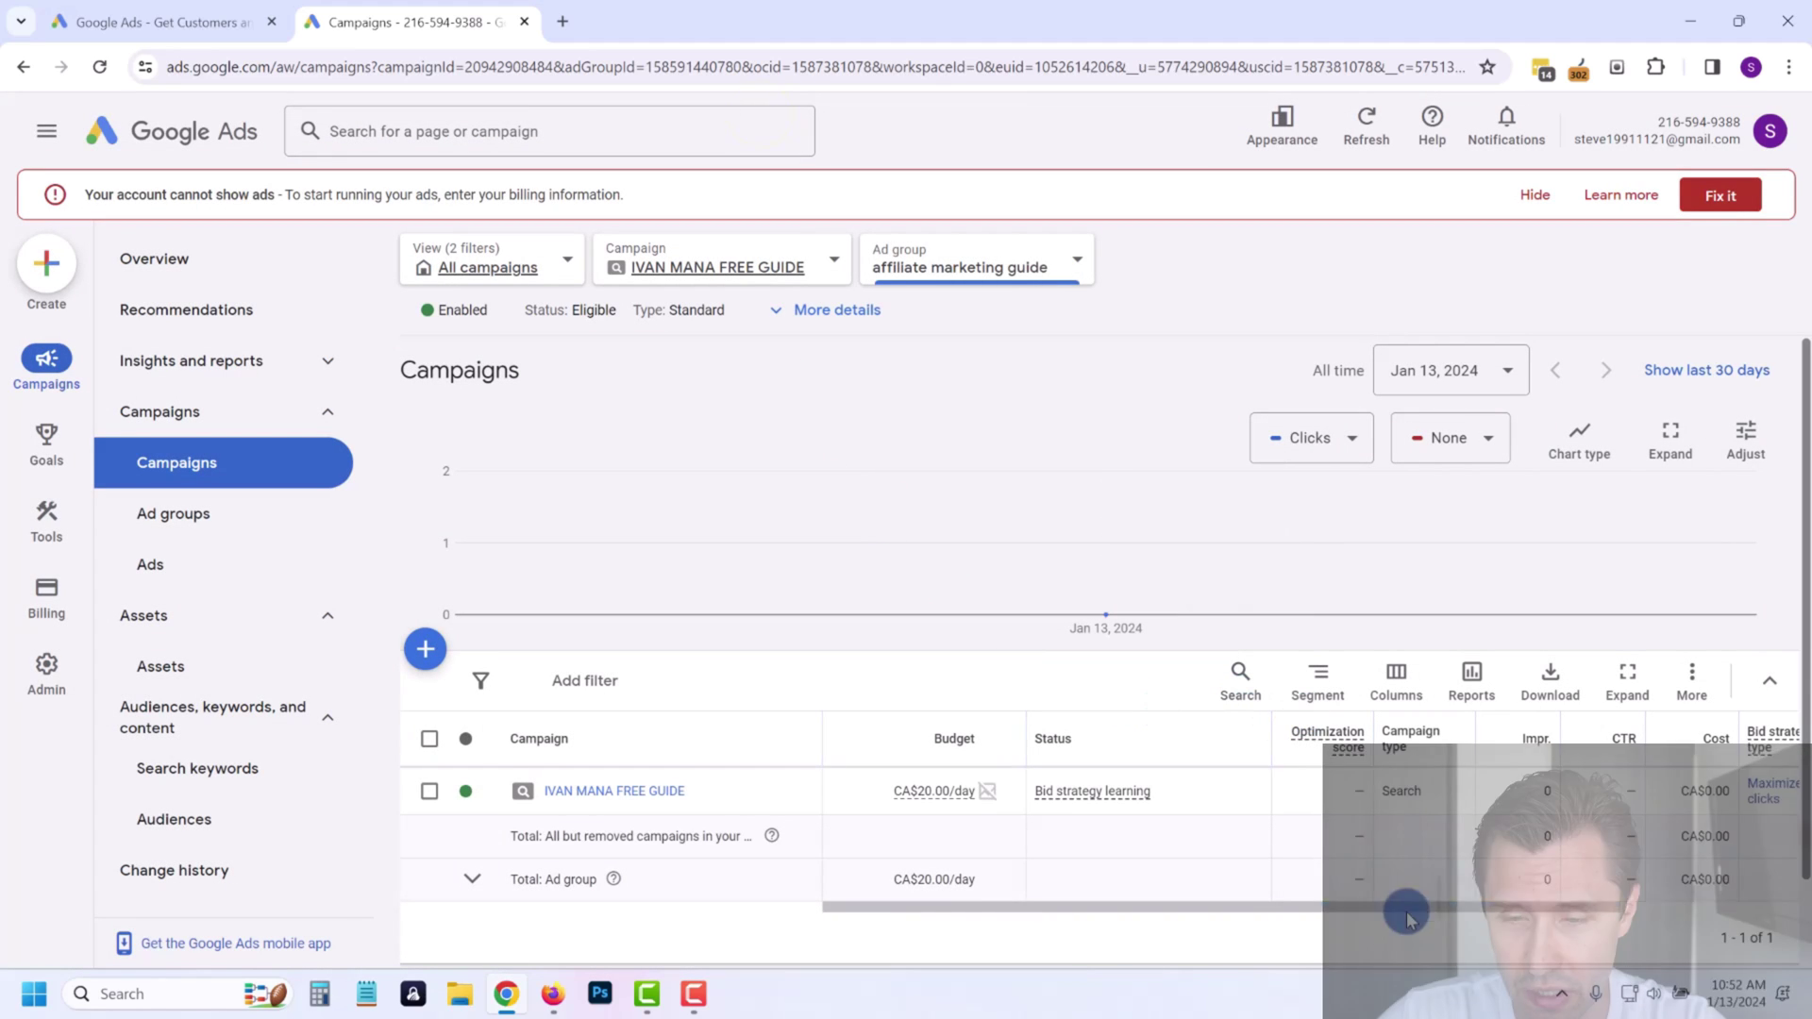
{"action": "mouse_move", "coordinate": [1395, 907]}
{"action": "left_mouse_down"}
{"action": "mouse_move", "coordinate": [1434, 928]}
{"action": "mouse_move", "coordinate": [1538, 911]}
{"action": "left_mouse_up"}
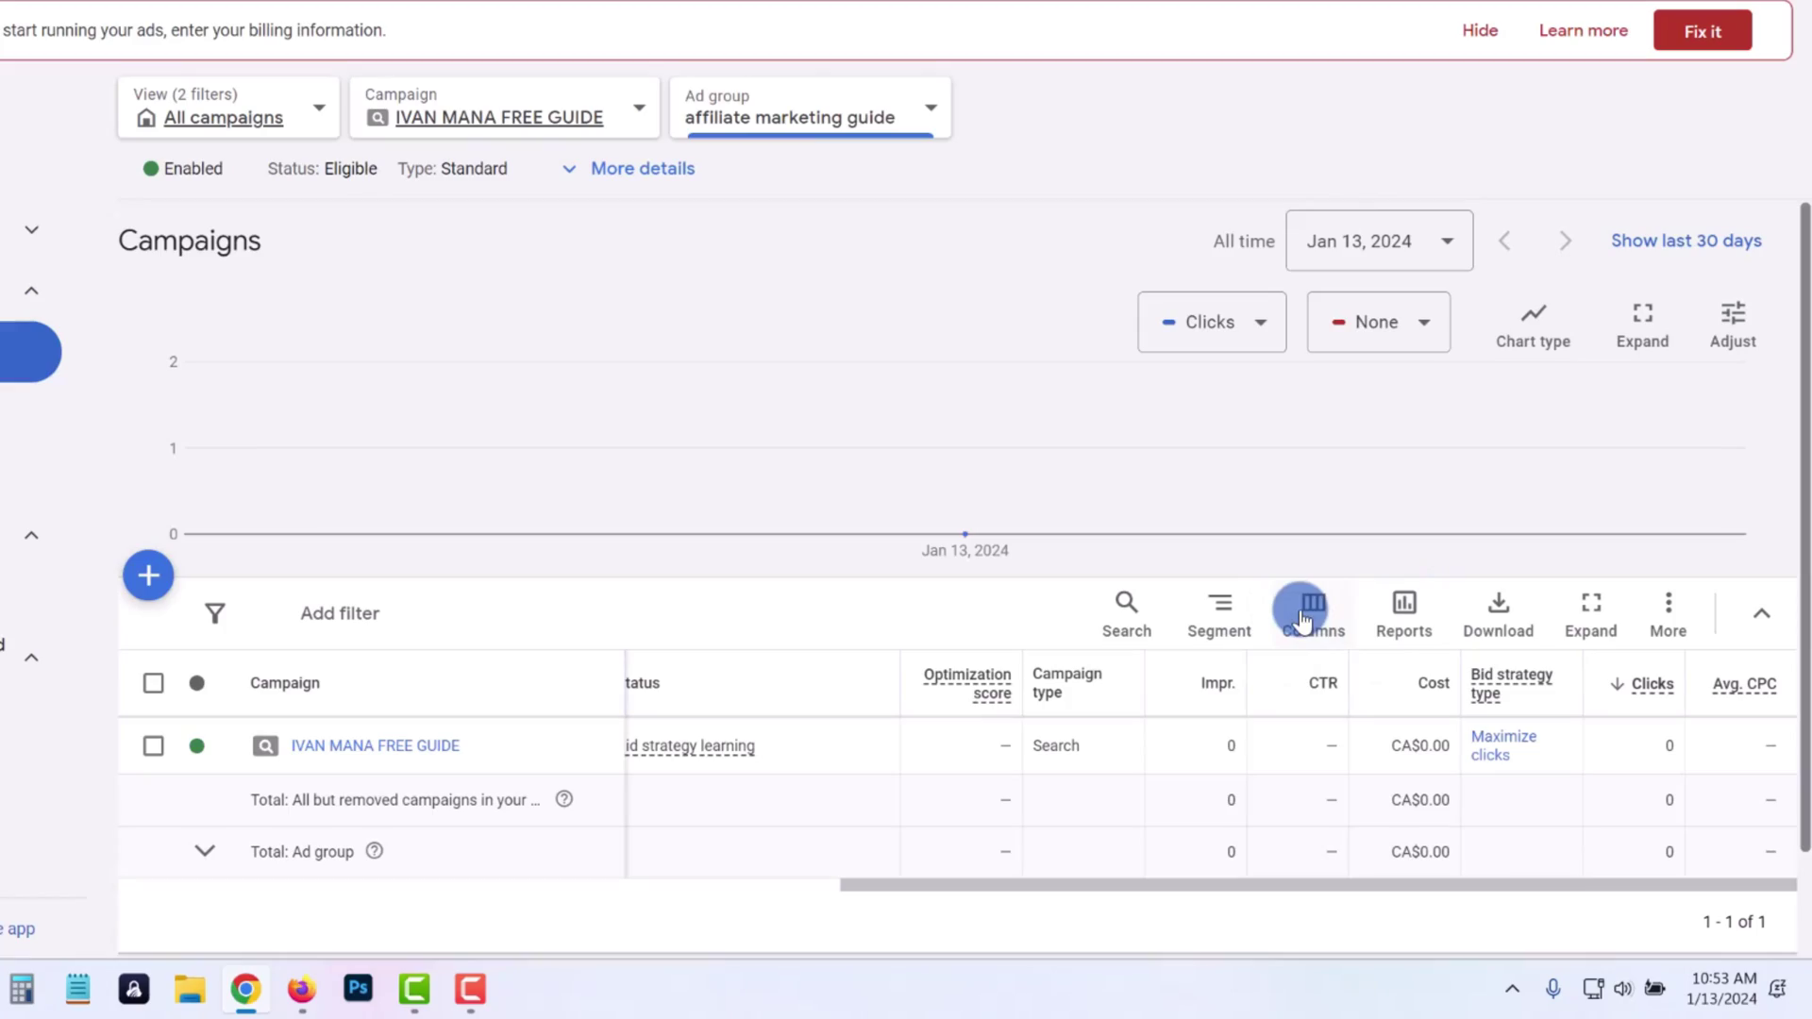
Open the Modify columns panel for the campaigns table.
{"action": "left_click", "coordinate": [1263, 694]}
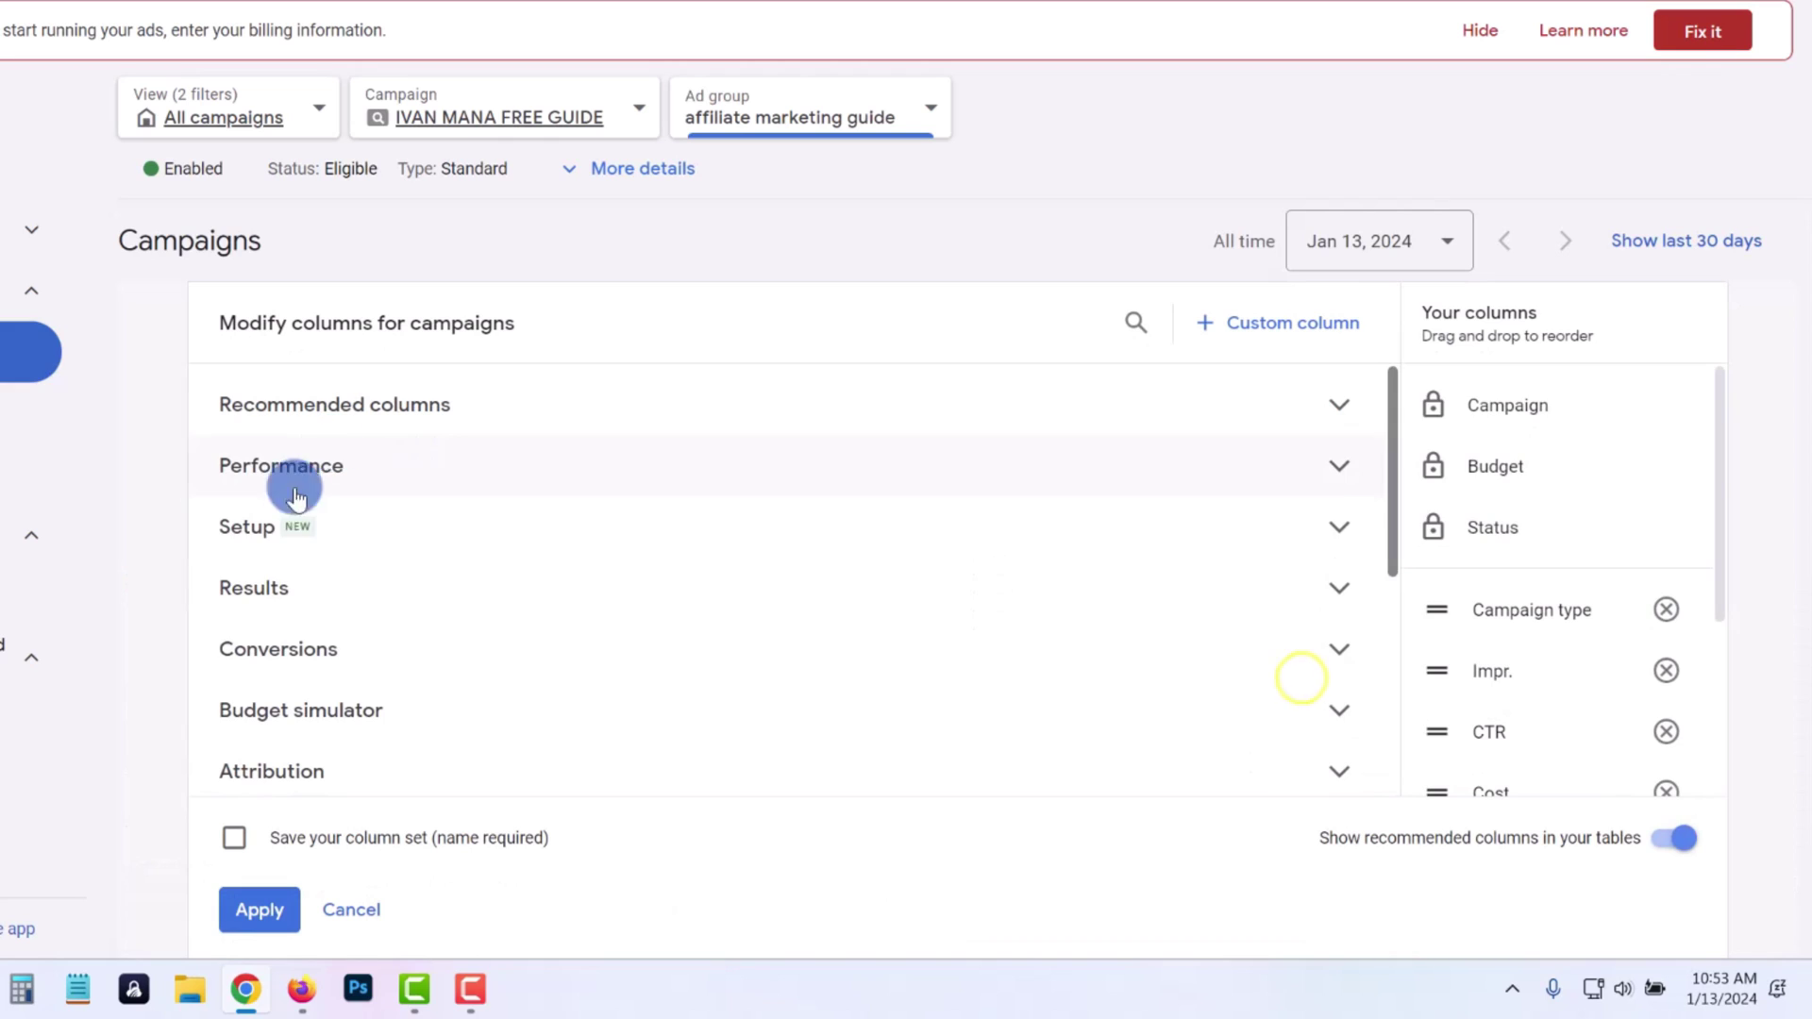
{"action": "scroll", "coordinate": [1501, 713], "scroll_direction": "down", "scroll_amount": 1}
Reorder the columns, moving Cost to the top and Clicks after Campaign type.
{"action": "left_click_drag", "start_coordinate": [1433, 668], "coordinate": [1445, 609]}
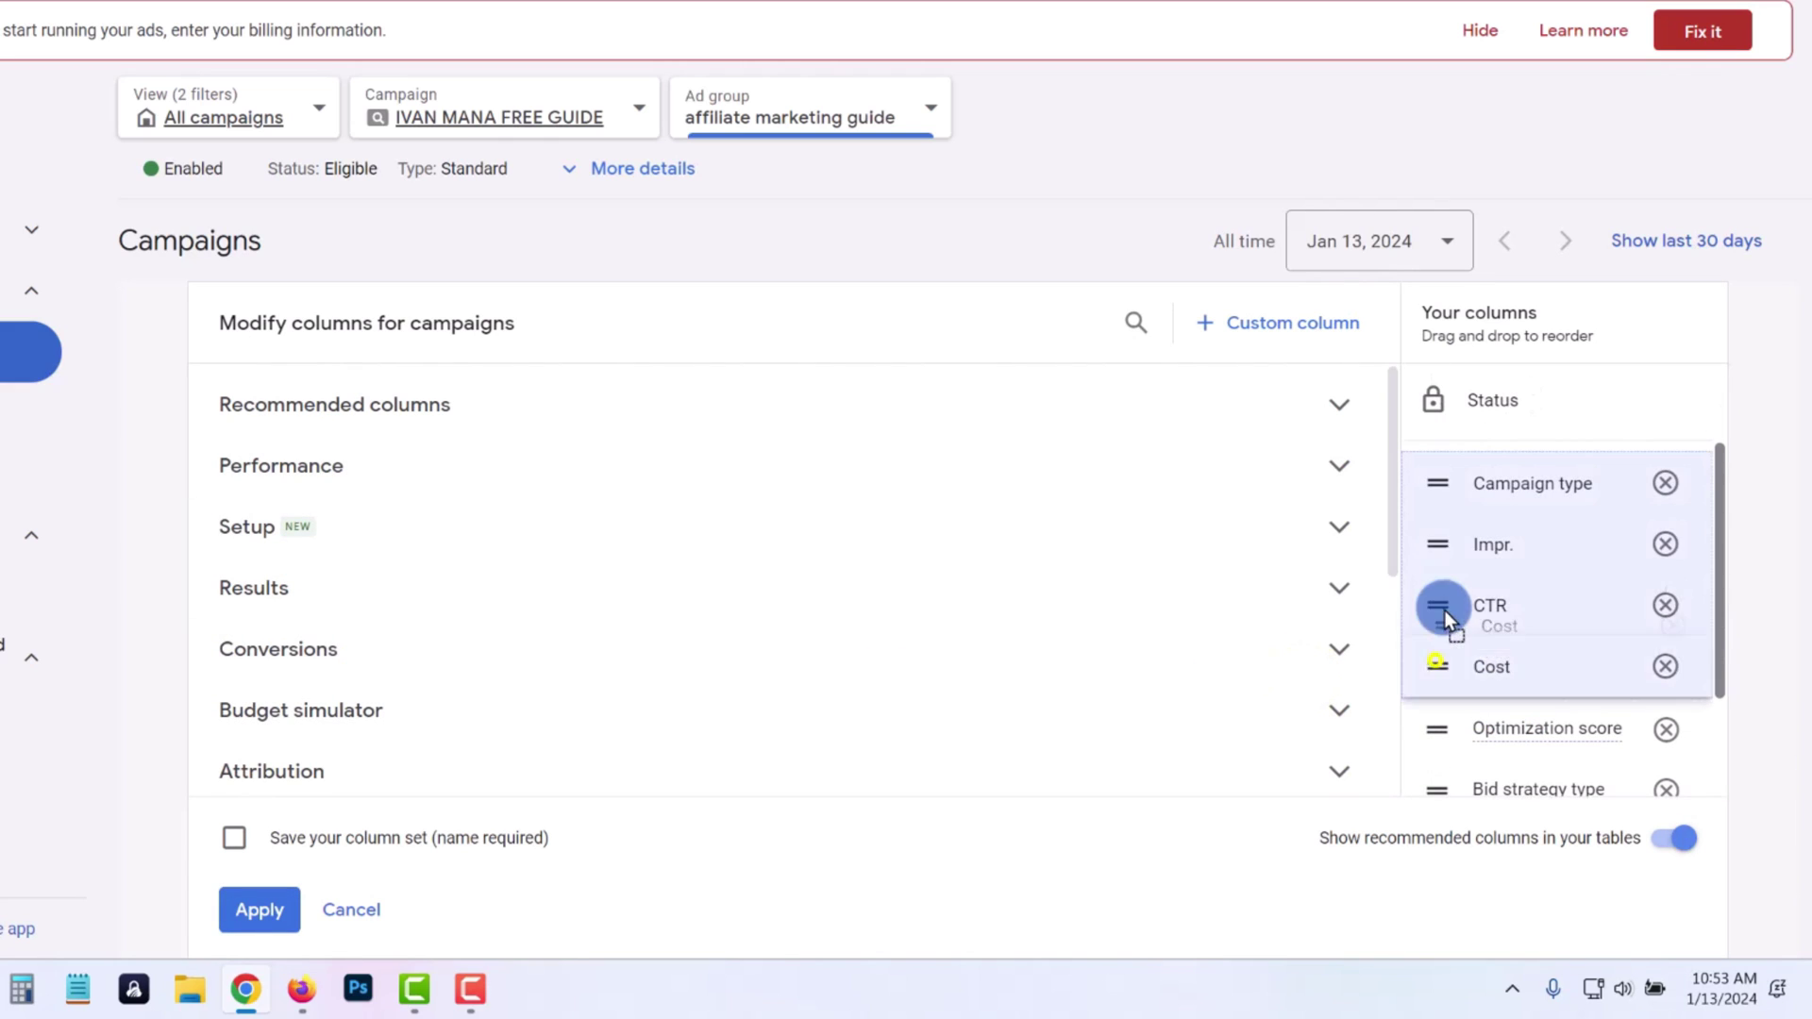
{"action": "left_click_drag", "start_coordinate": [1436, 483], "coordinate": [1446, 447]}
{"action": "scroll", "coordinate": [1496, 638], "scroll_direction": "down", "scroll_amount": 1}
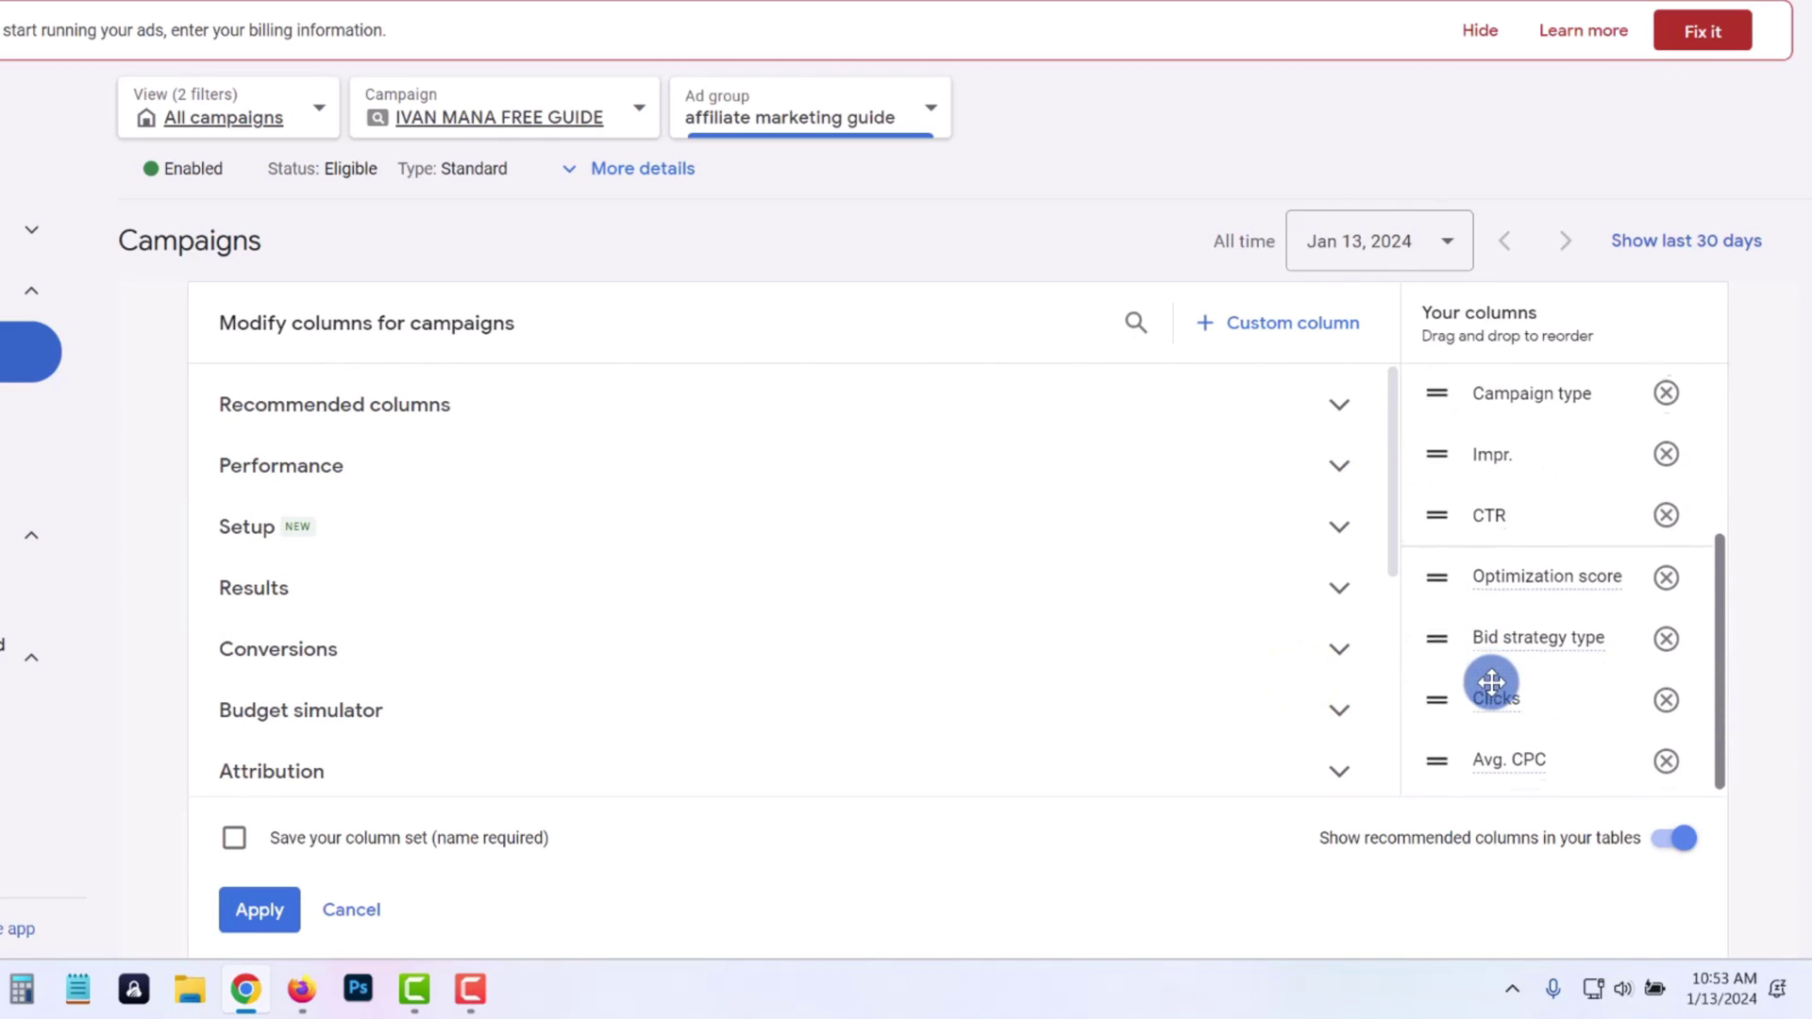
{"action": "left_click_drag", "start_coordinate": [1434, 695], "coordinate": [1434, 535]}
{"action": "left_click_drag", "start_coordinate": [1426, 460], "coordinate": [1427, 457]}
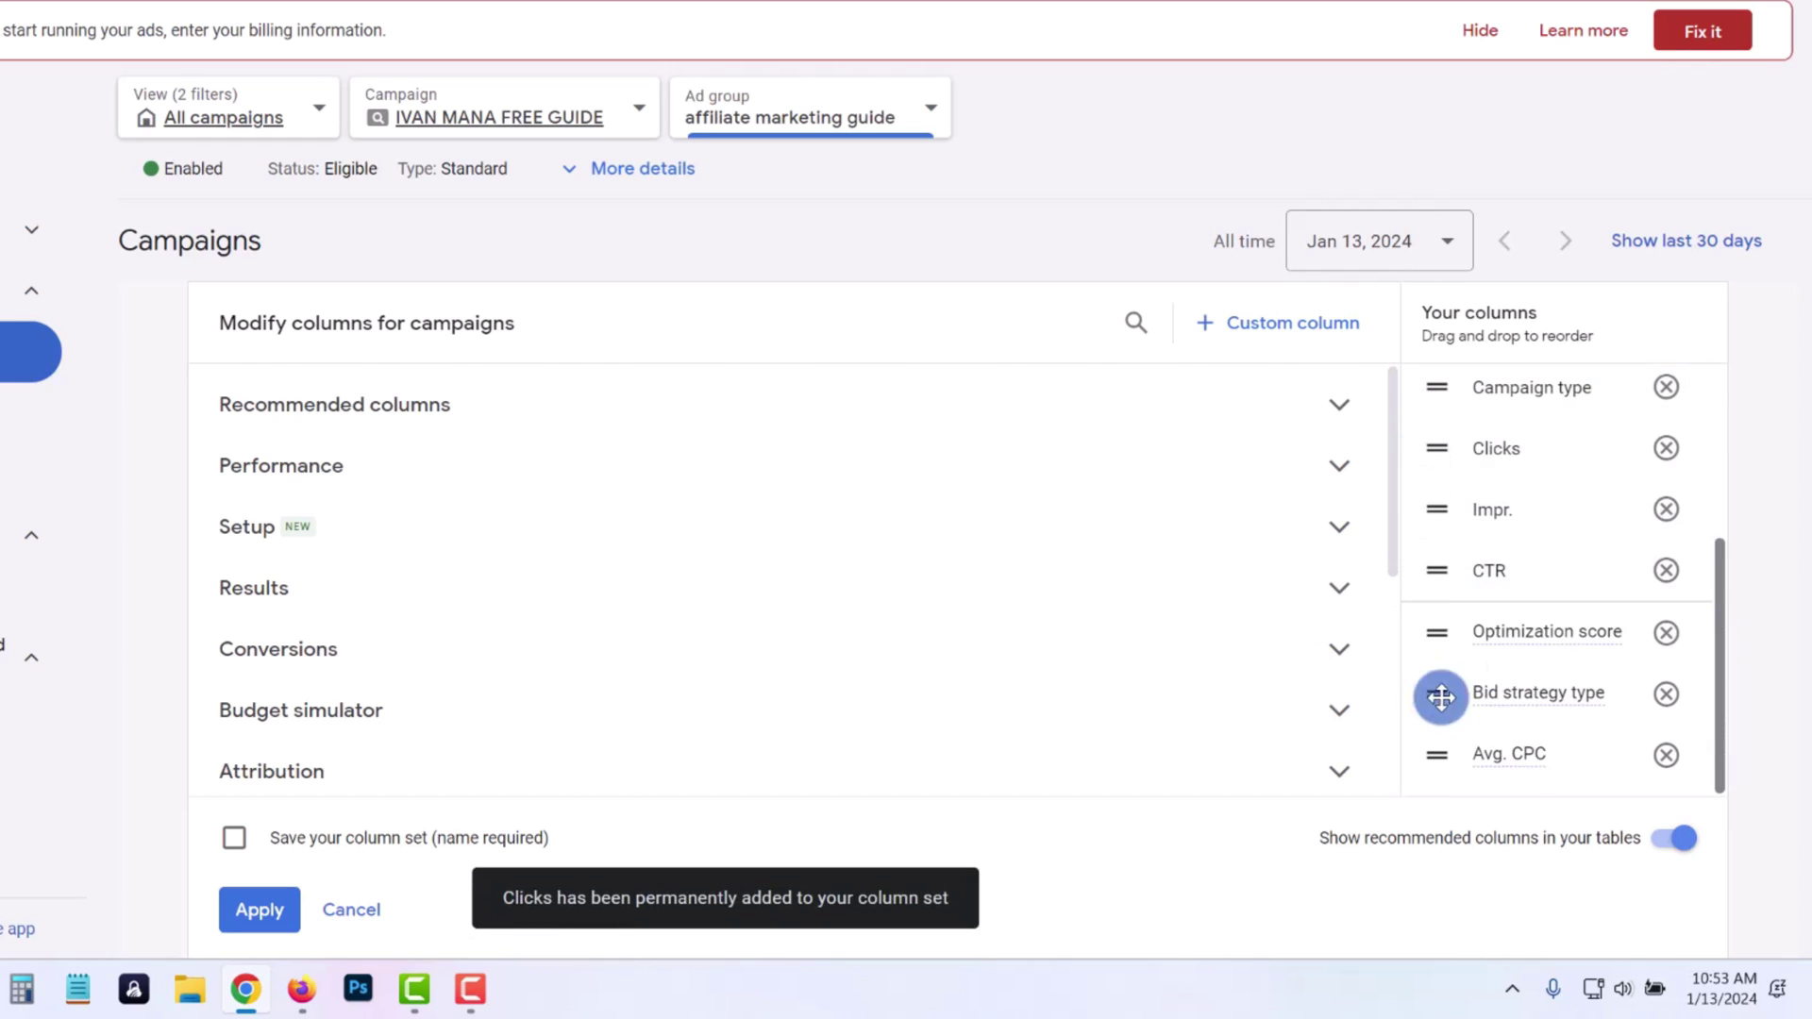
{"action": "scroll", "coordinate": [1458, 602], "scroll_direction": "up", "scroll_amount": 1}
{"action": "left_click_drag", "start_coordinate": [1433, 652], "coordinate": [1501, 599]}
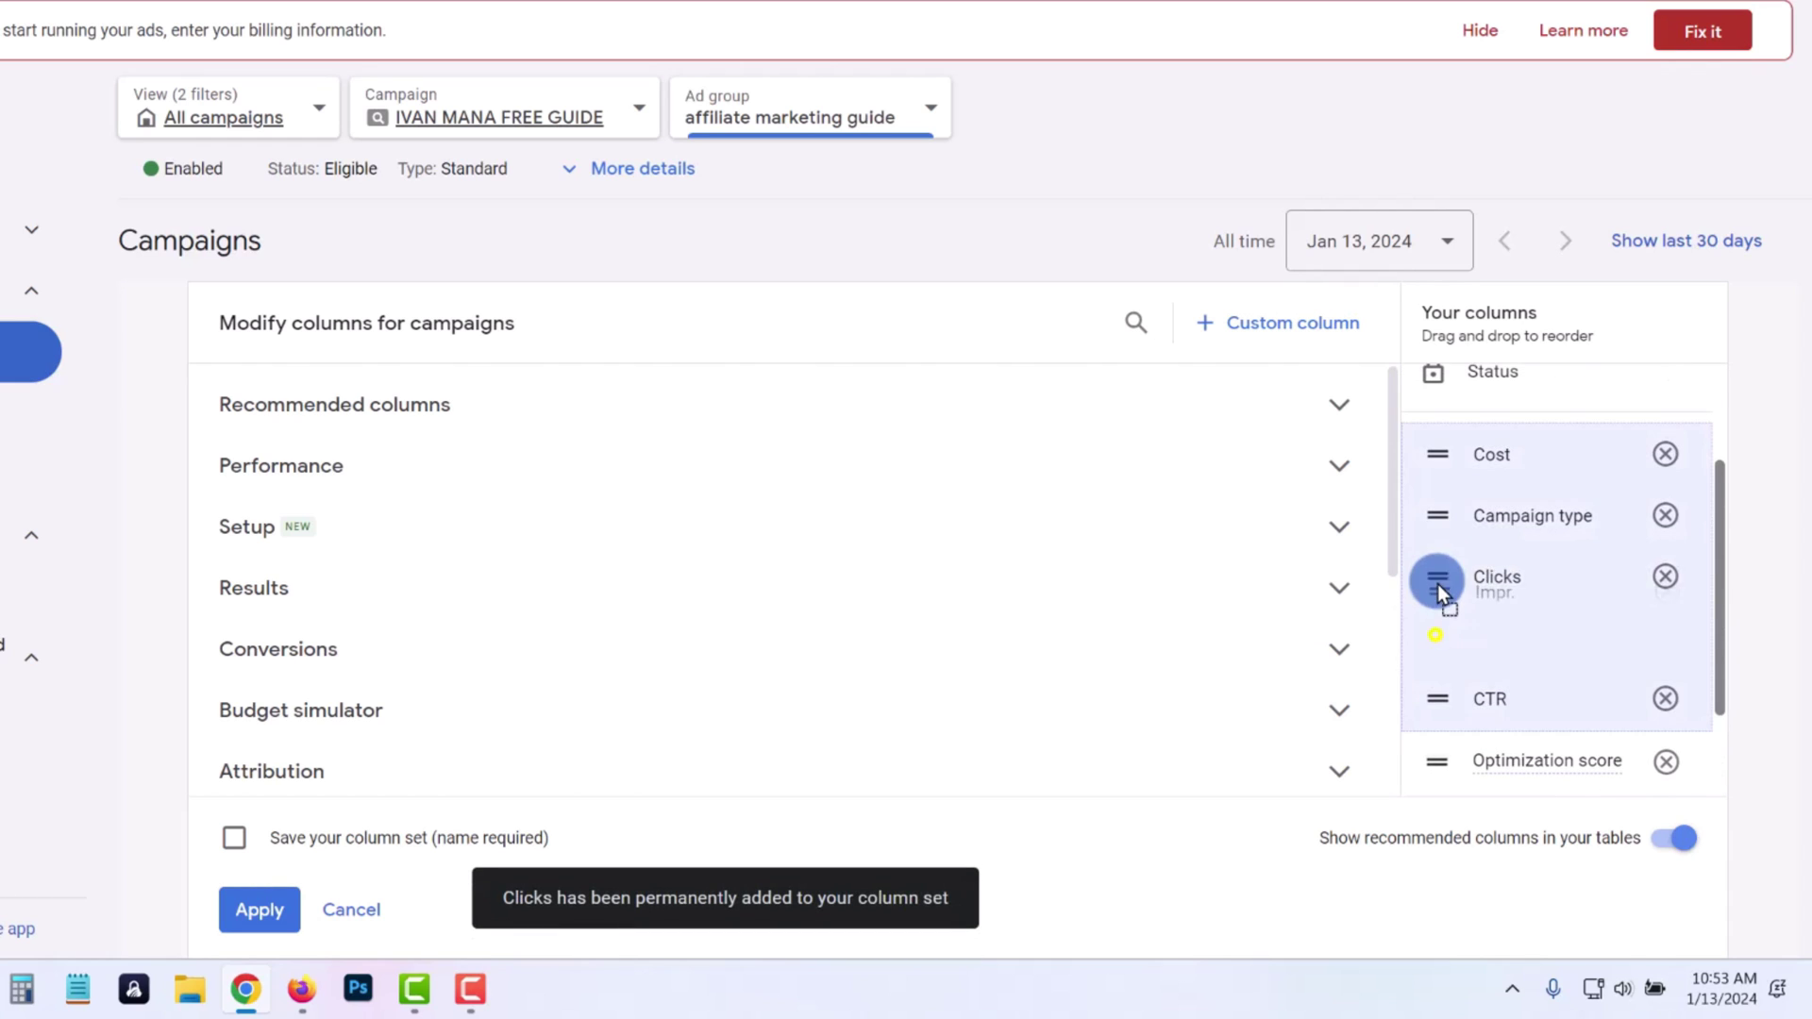
{"action": "scroll", "coordinate": [1505, 638], "scroll_direction": "down", "scroll_amount": 1}
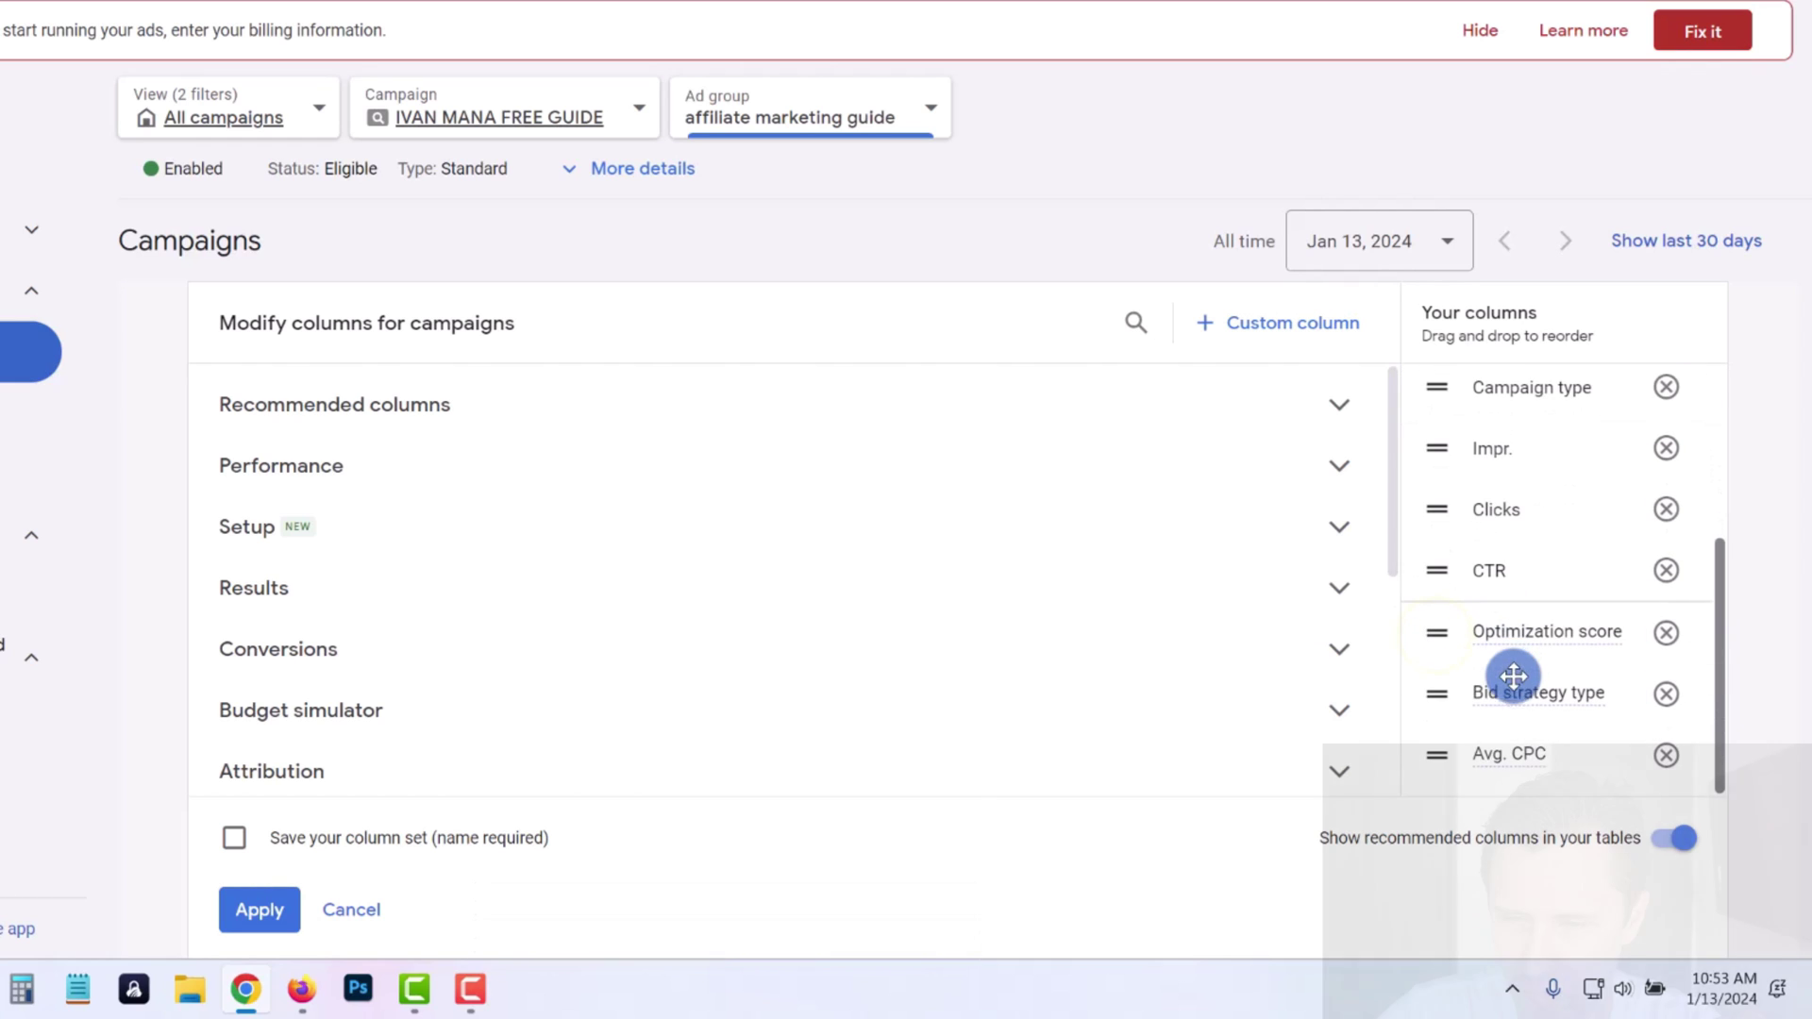
Add Conversions and Cost / conv. columns, and save and apply them as set 'DEFAULT'.
{"action": "left_click", "coordinate": [269, 637]}
{"action": "left_click", "coordinate": [237, 450]}
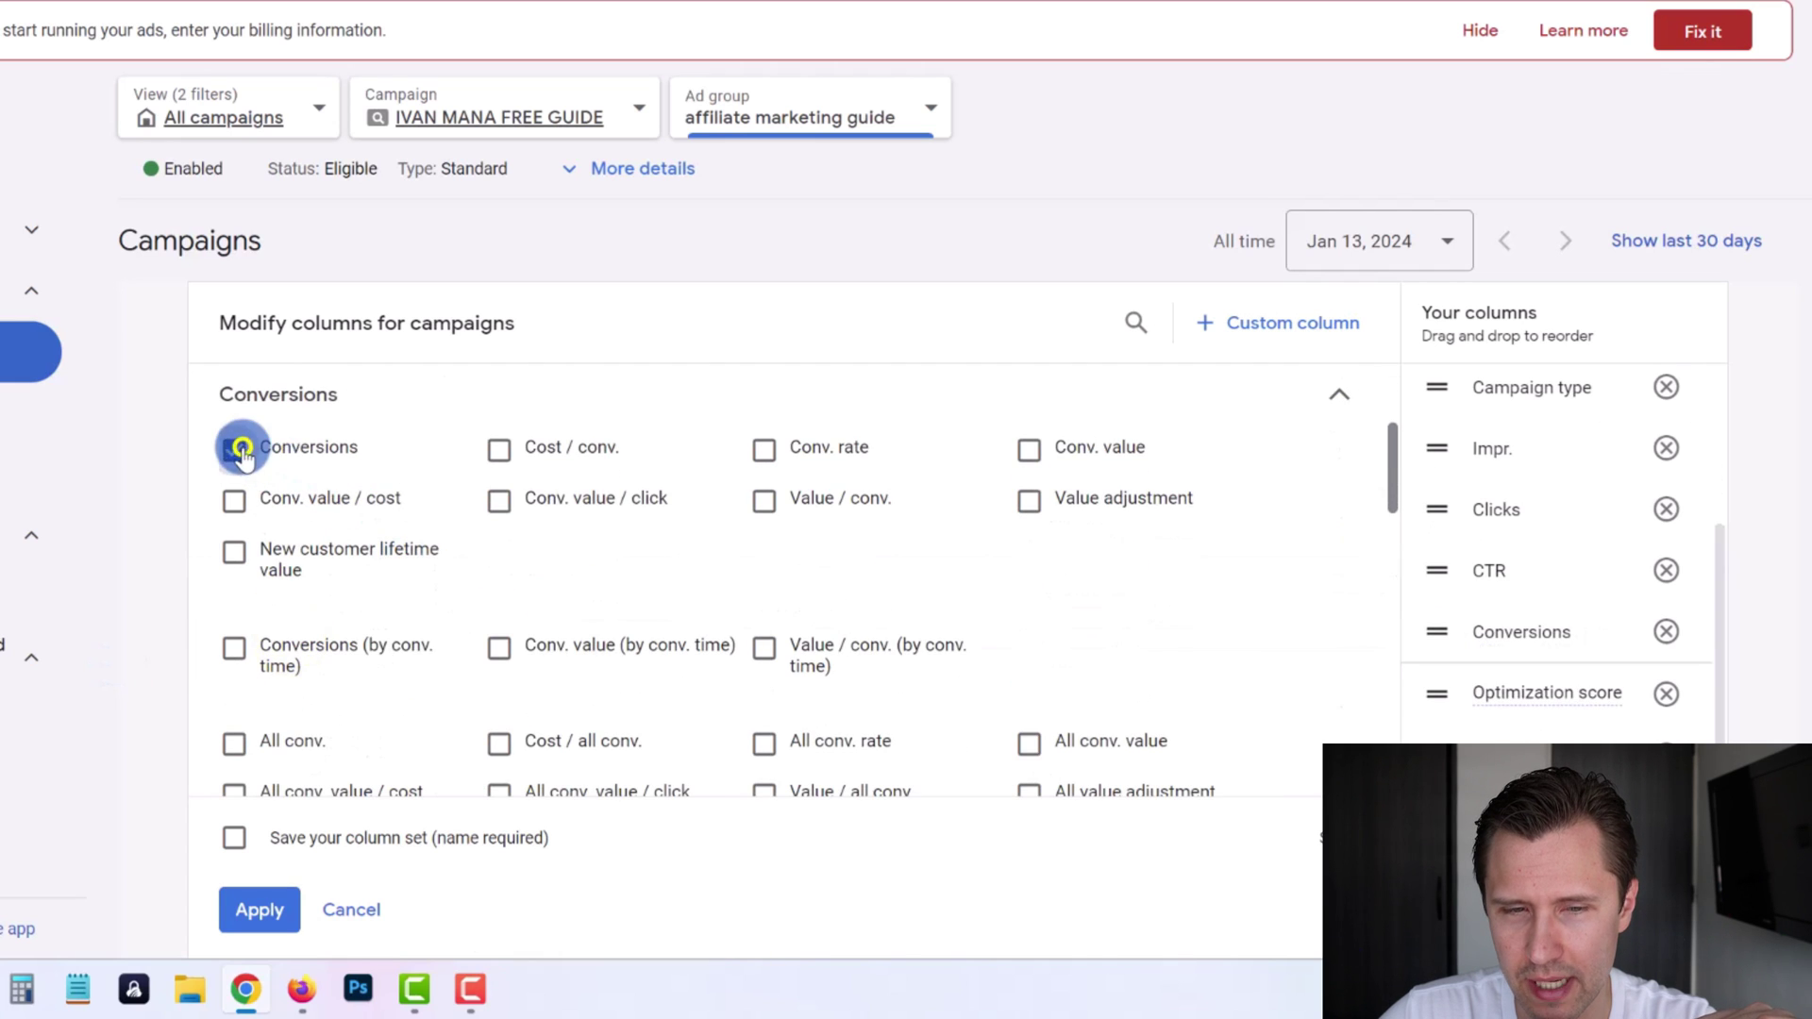
{"action": "left_click", "coordinate": [514, 460]}
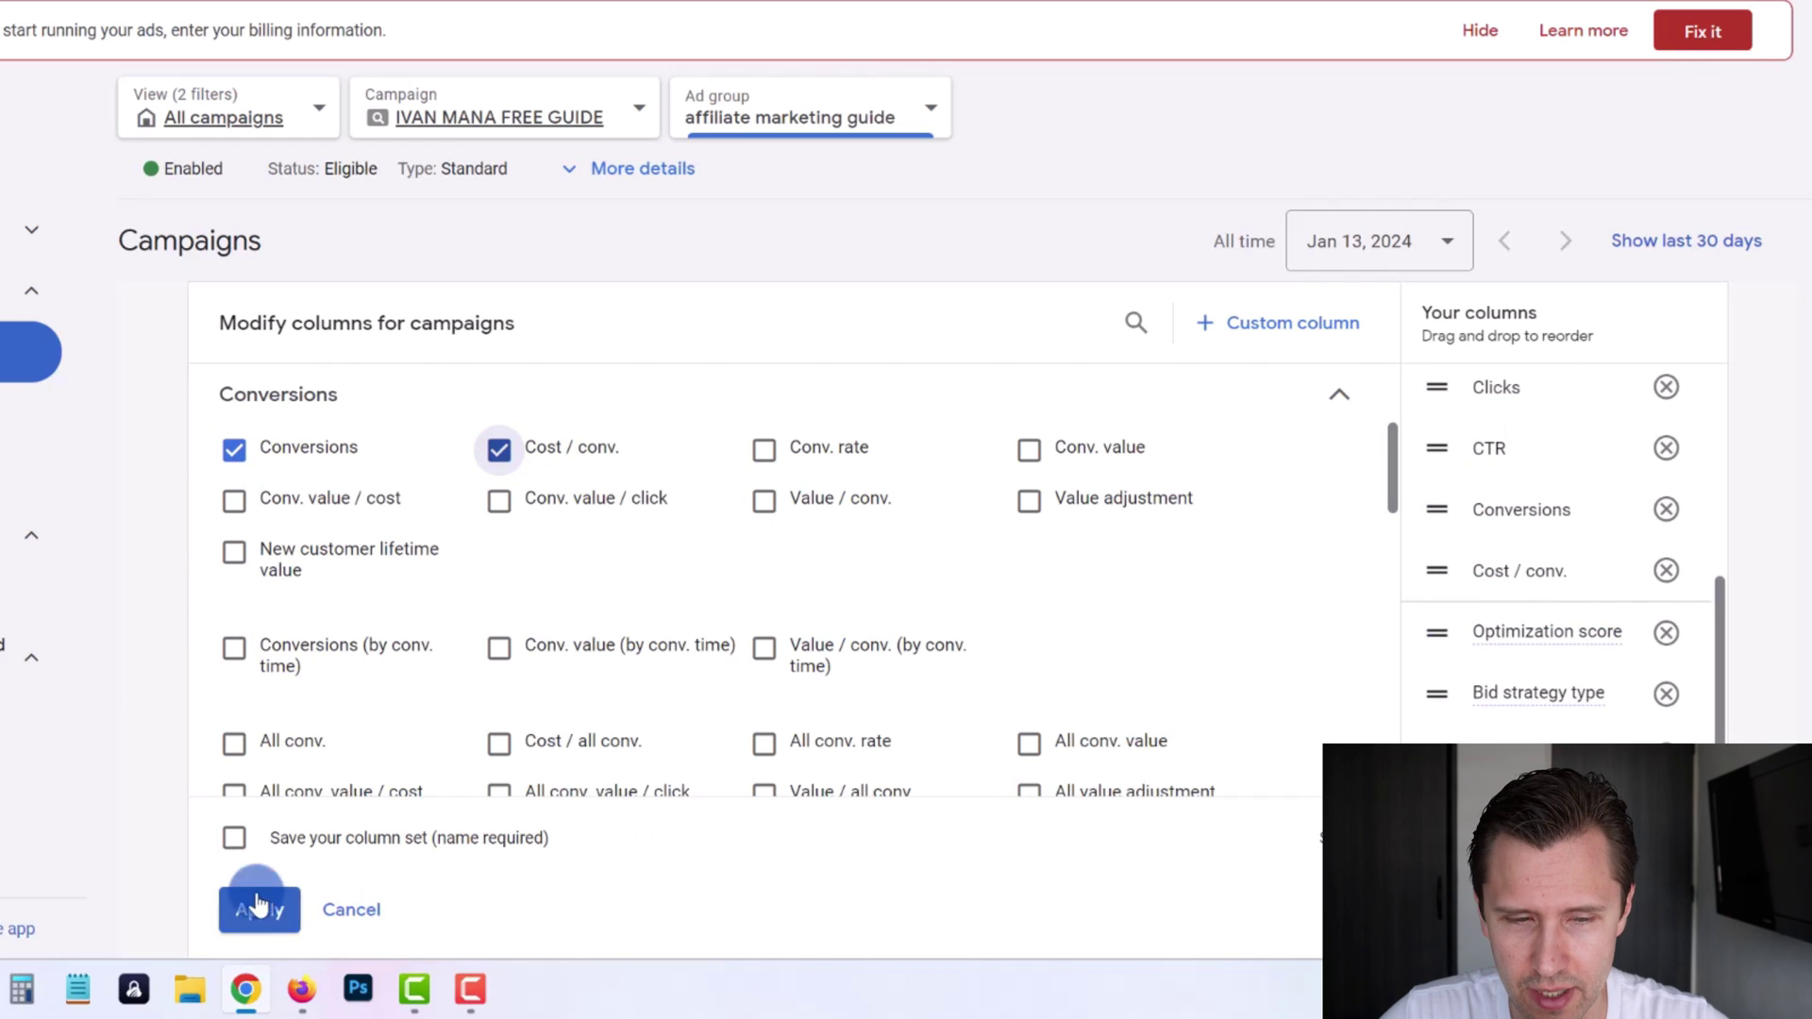
{"action": "left_click", "coordinate": [234, 837]}
{"action": "type", "text": "DEFAULT"}
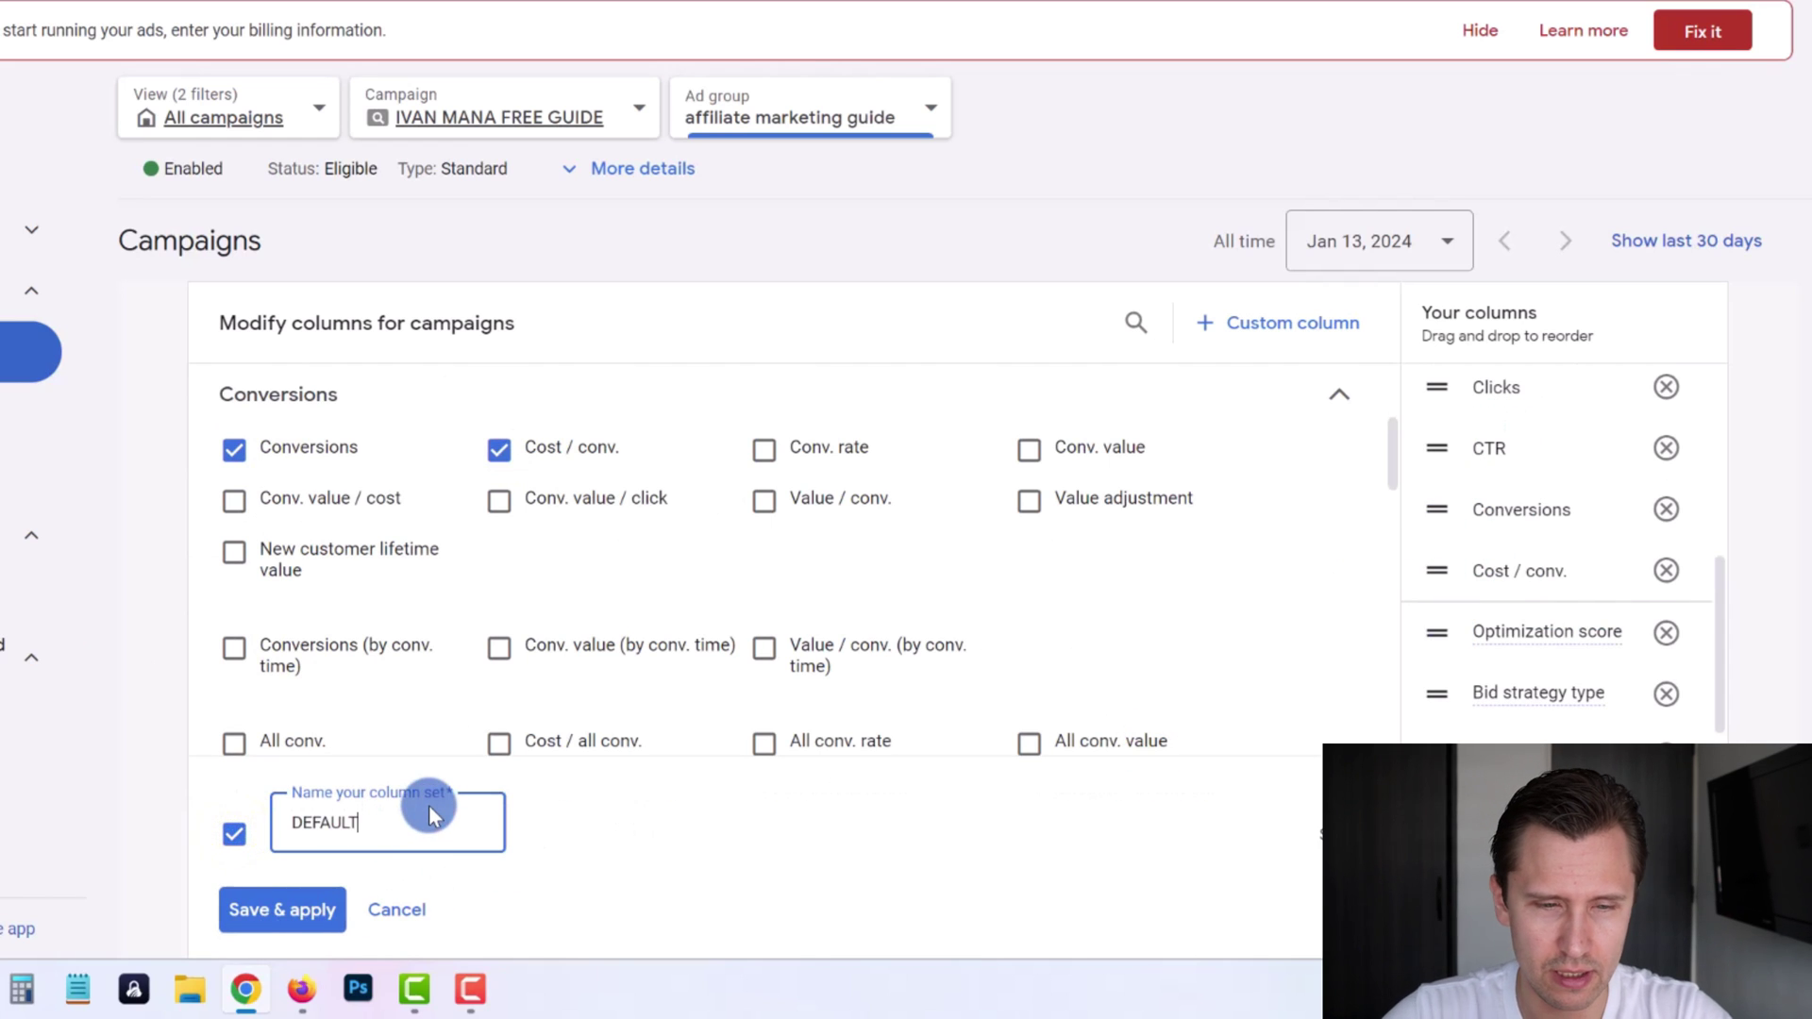
{"action": "left_click", "coordinate": [246, 913]}
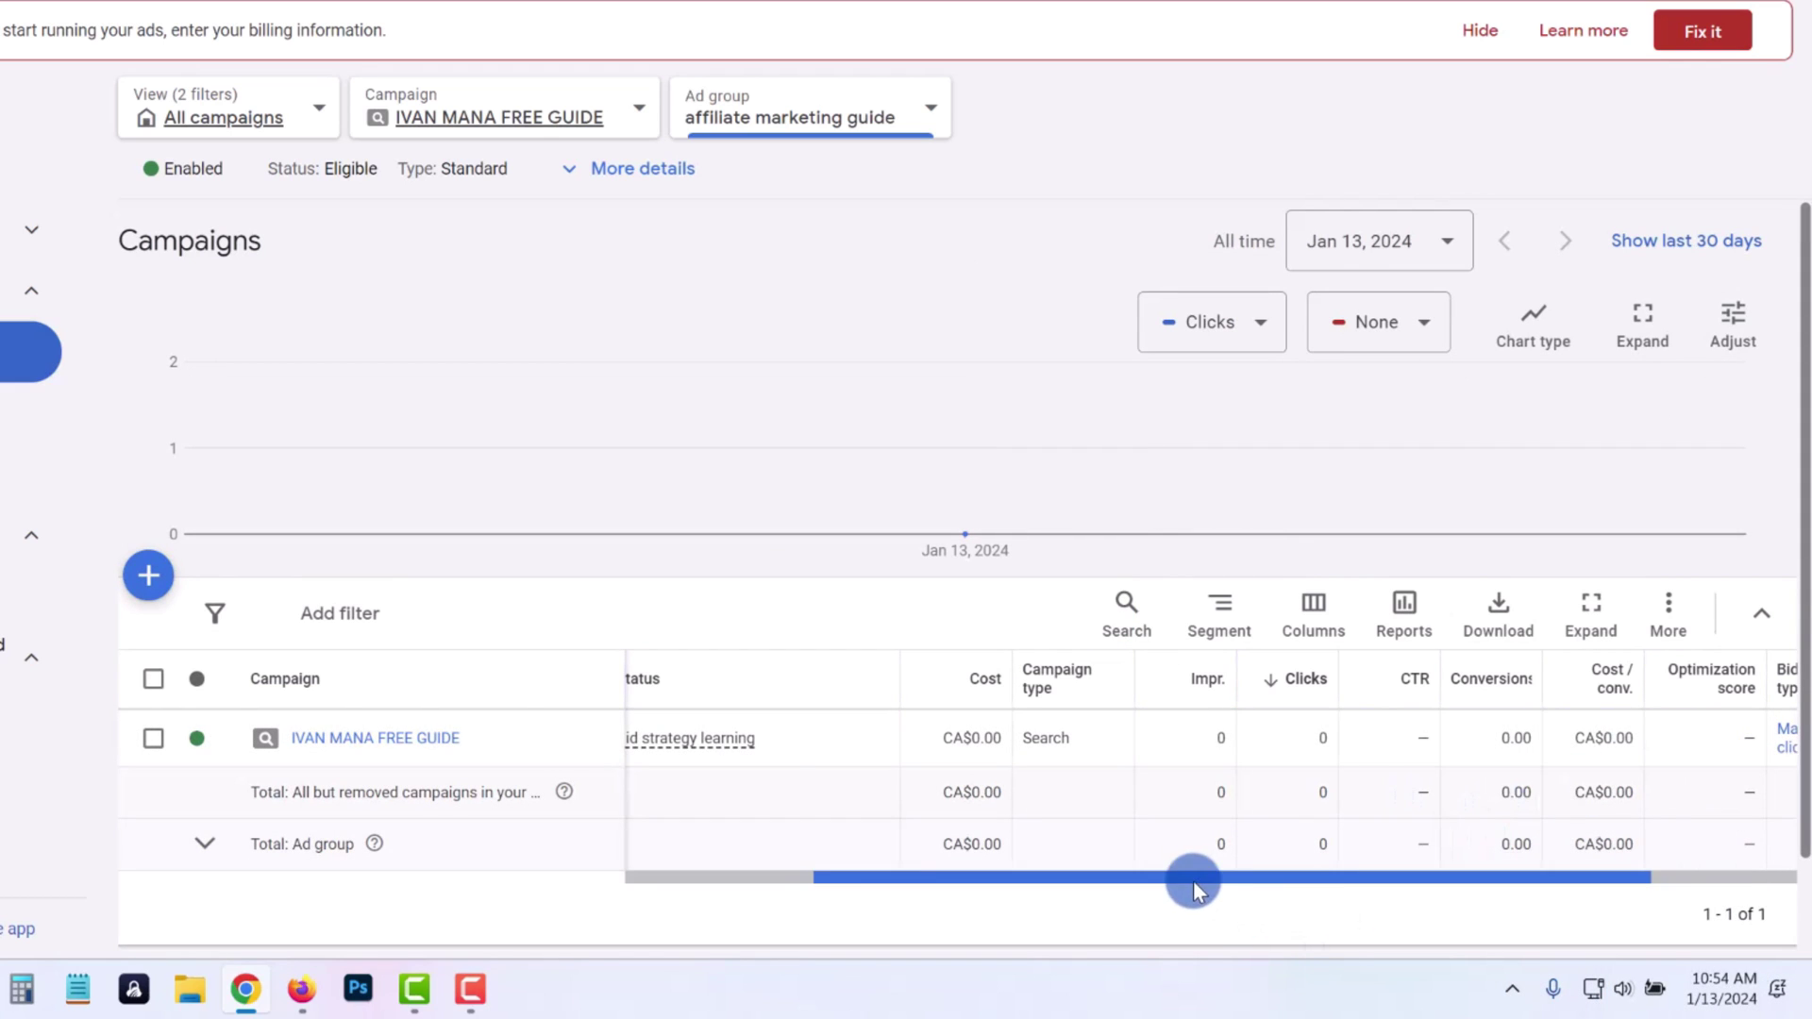
{"action": "left_click_drag", "start_coordinate": [1221, 900], "coordinate": [1034, 896]}
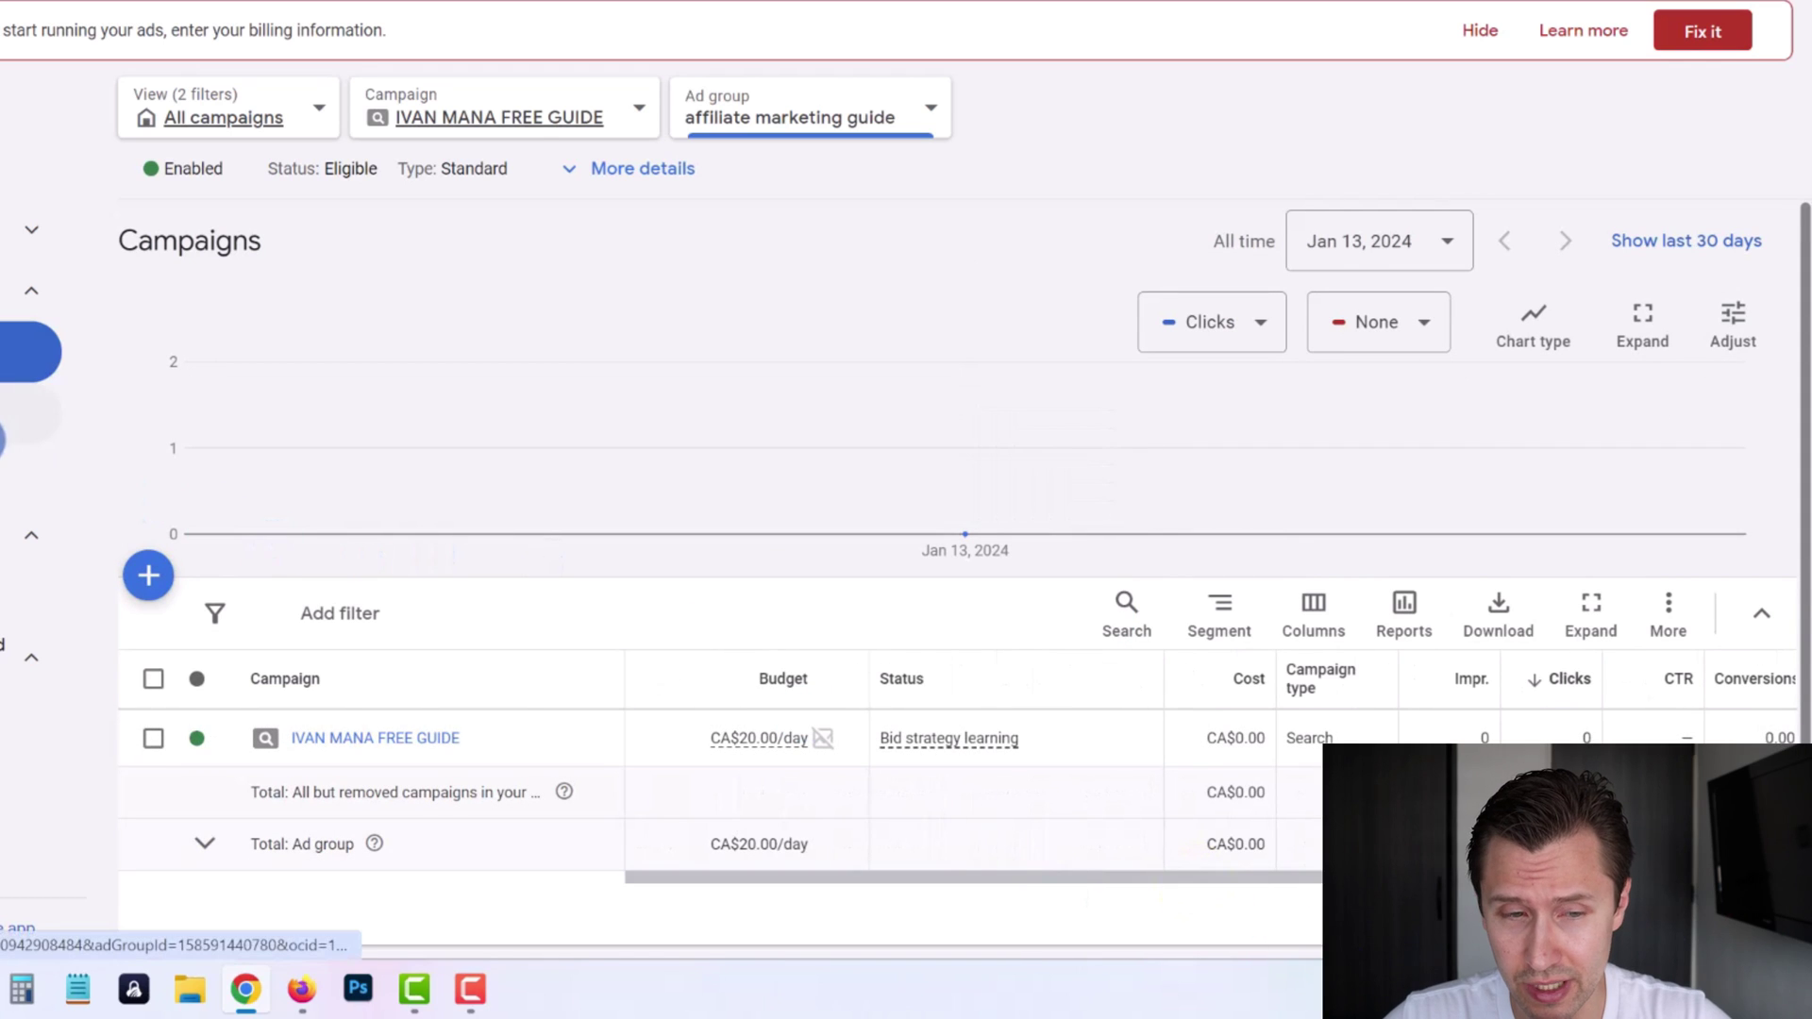